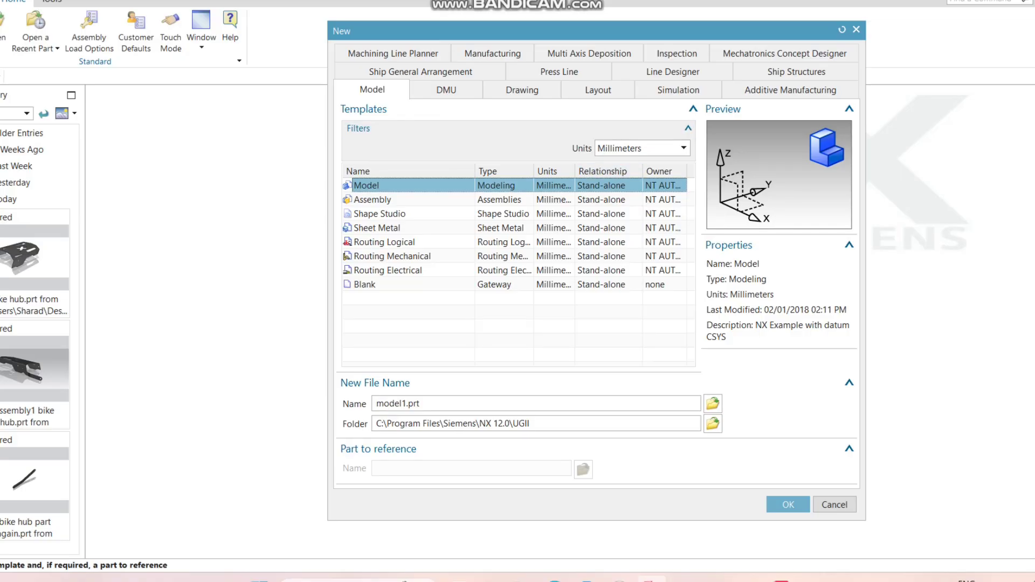
Create a new millimetre part model1.prt from the Model template and start a sketch on the XY plane
click(788, 505)
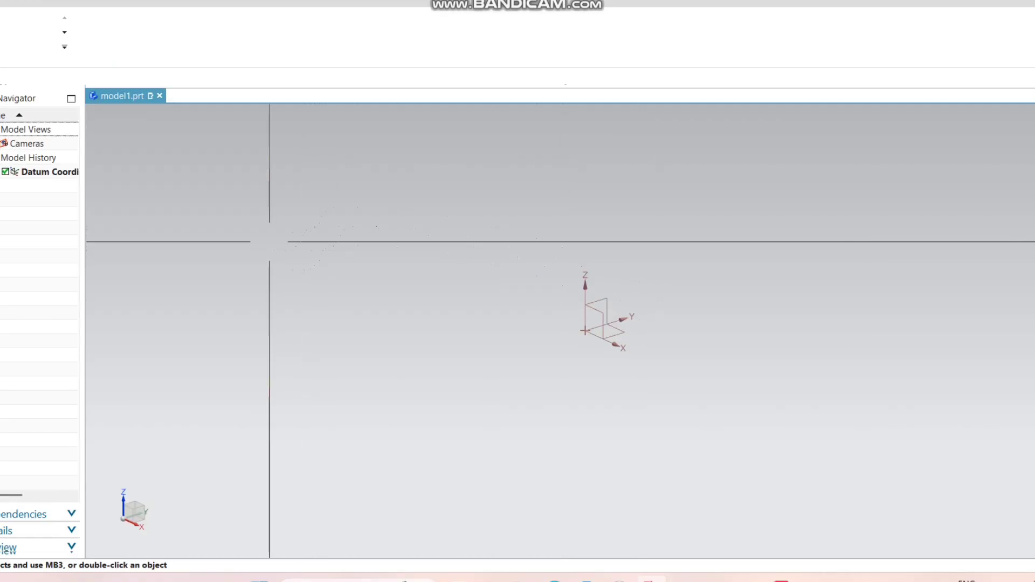
mouse_move(19, 122)
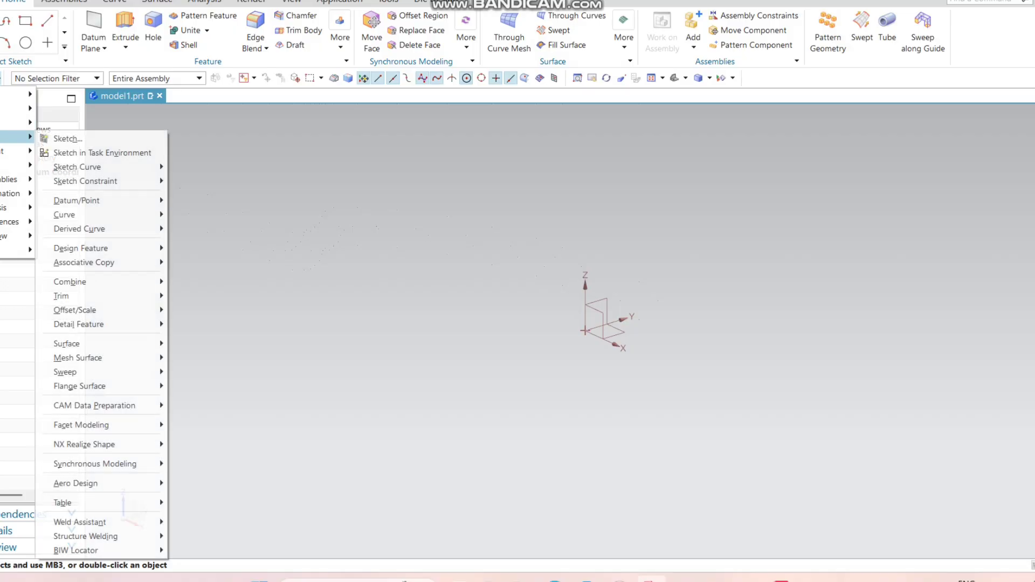
click(97, 150)
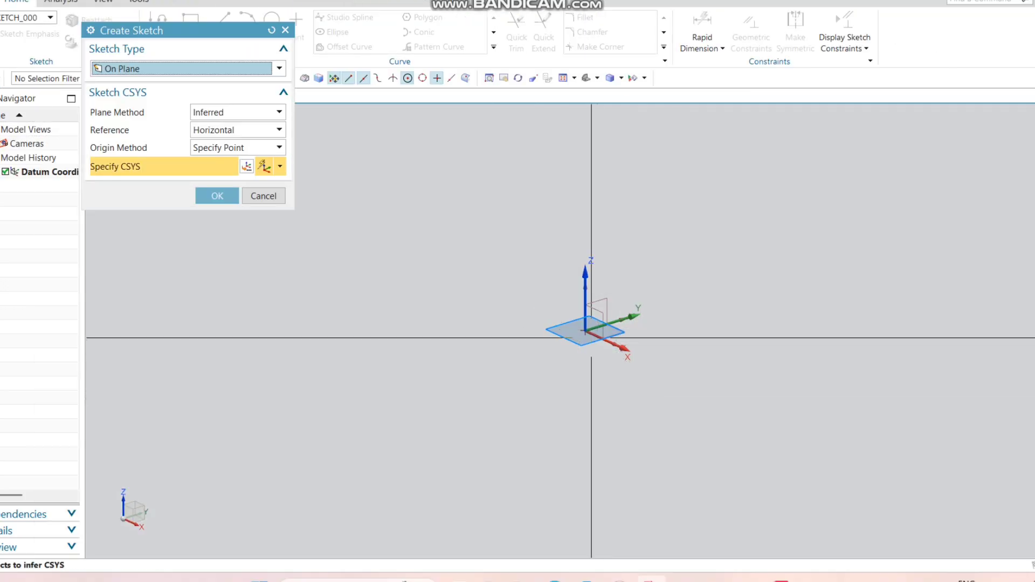
key(Return)
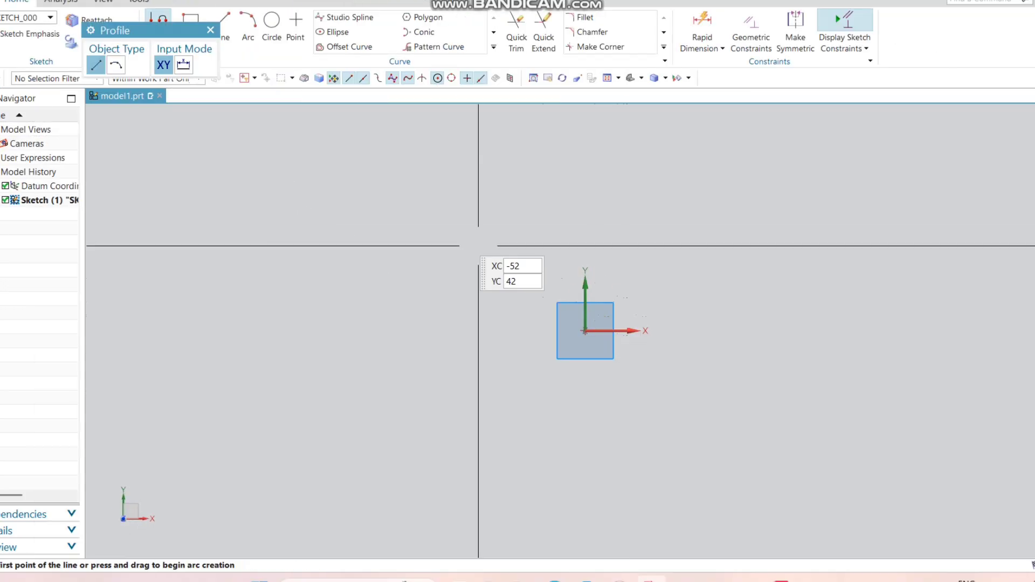
key(Escape)
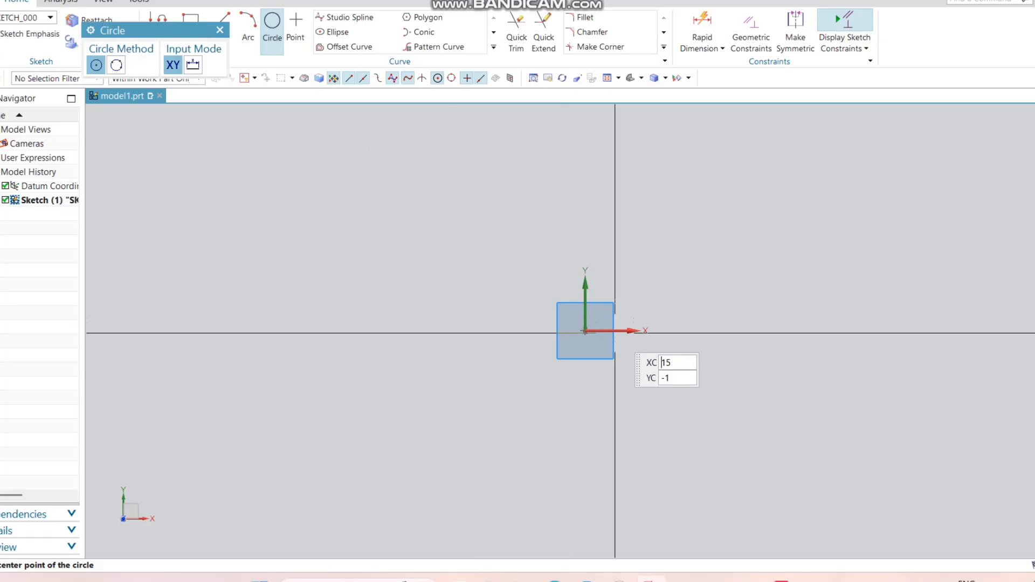
Draw a 55 mm diameter circle centred on the sketch origin and finish the sketch
click(585, 331)
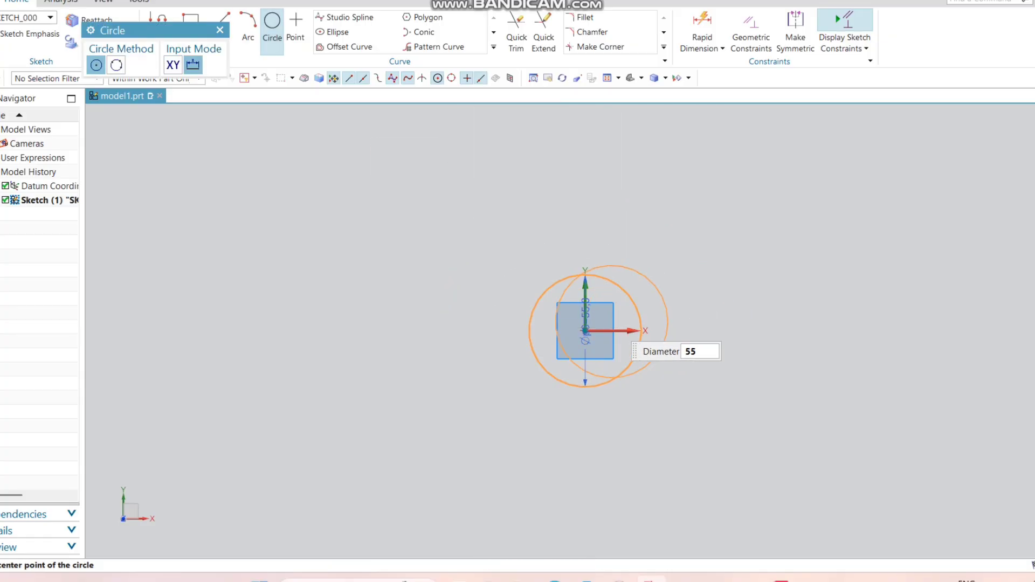
key(Escape)
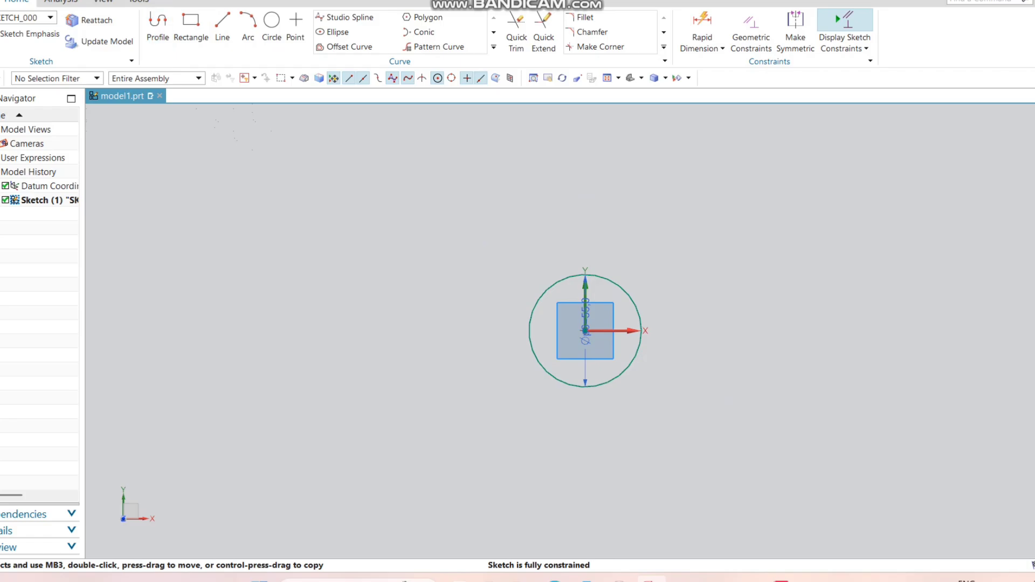
key(ctrl+q)
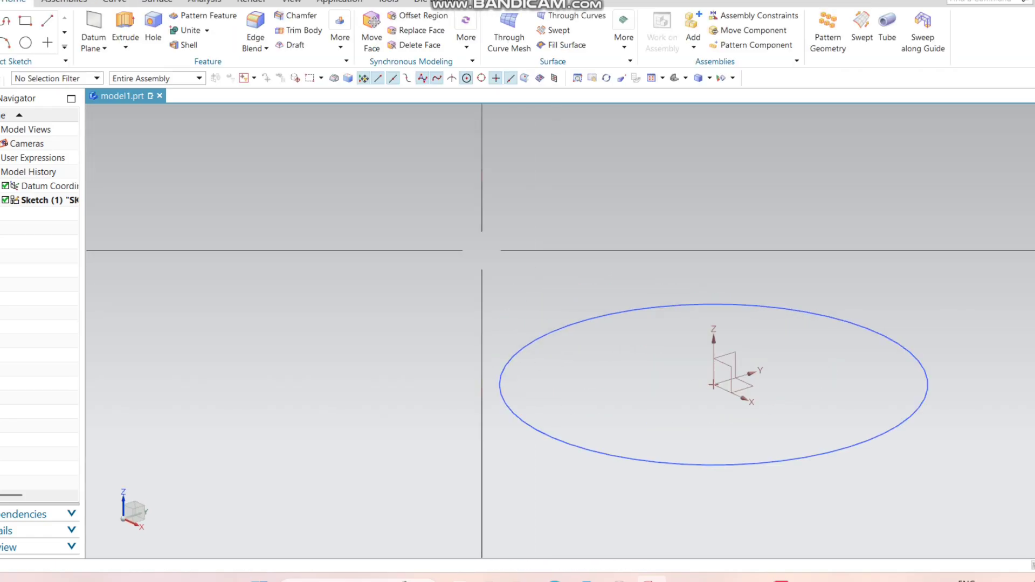
Extrude the circle upward from 0 to 12 mm into a solid disc
key(x)
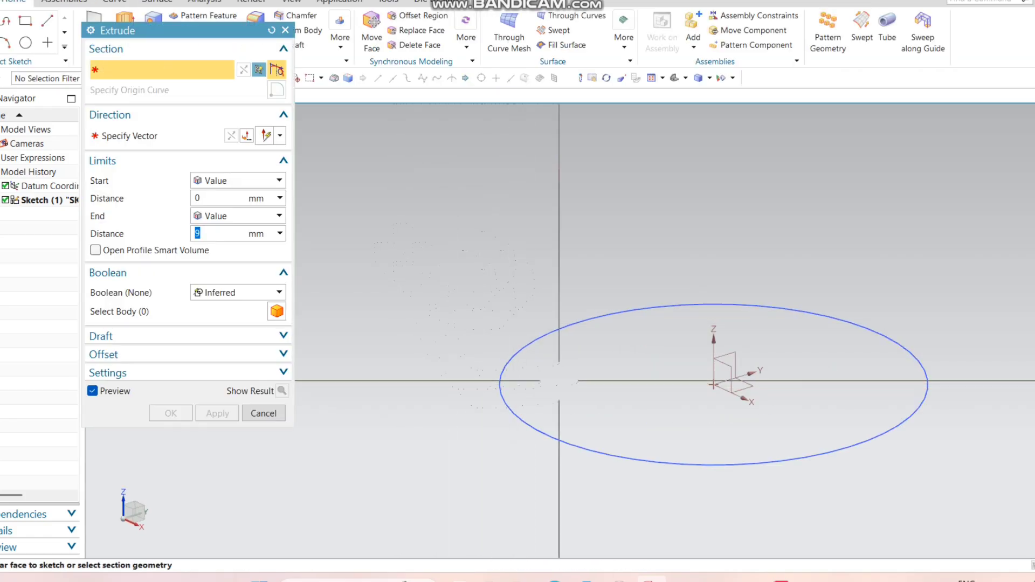
click(555, 399)
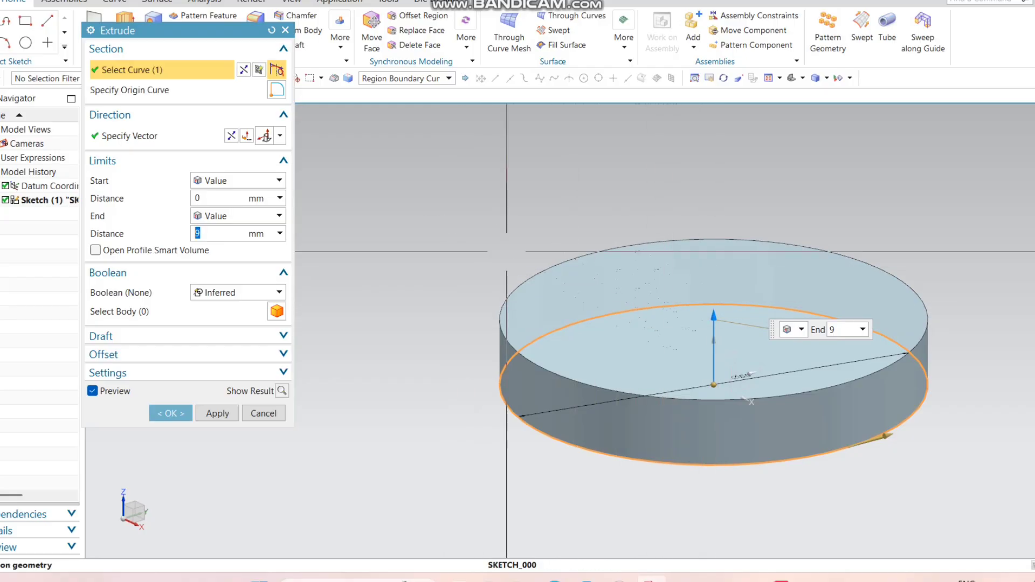
text(1)
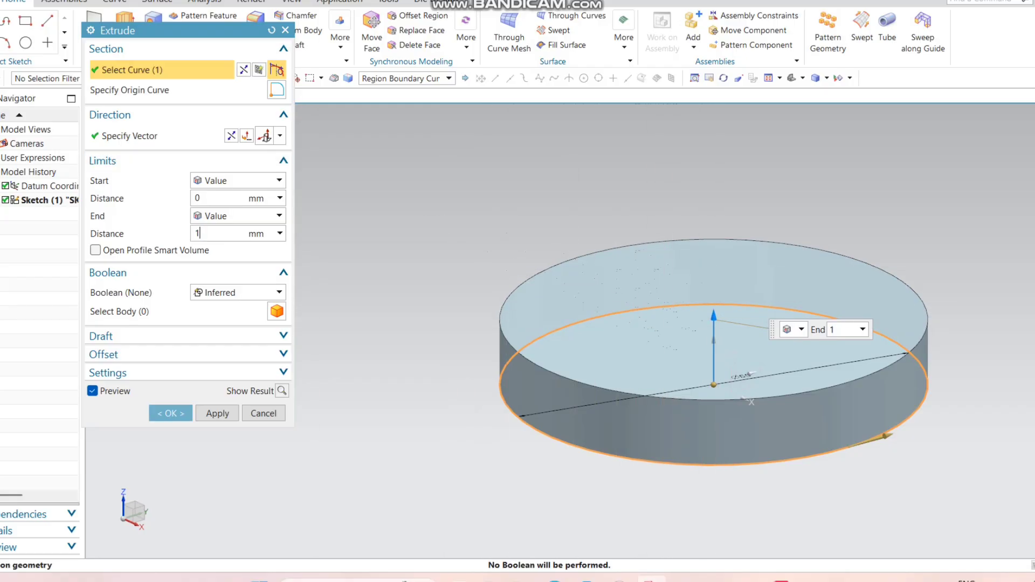
text(2)
key(Return)
click(170, 413)
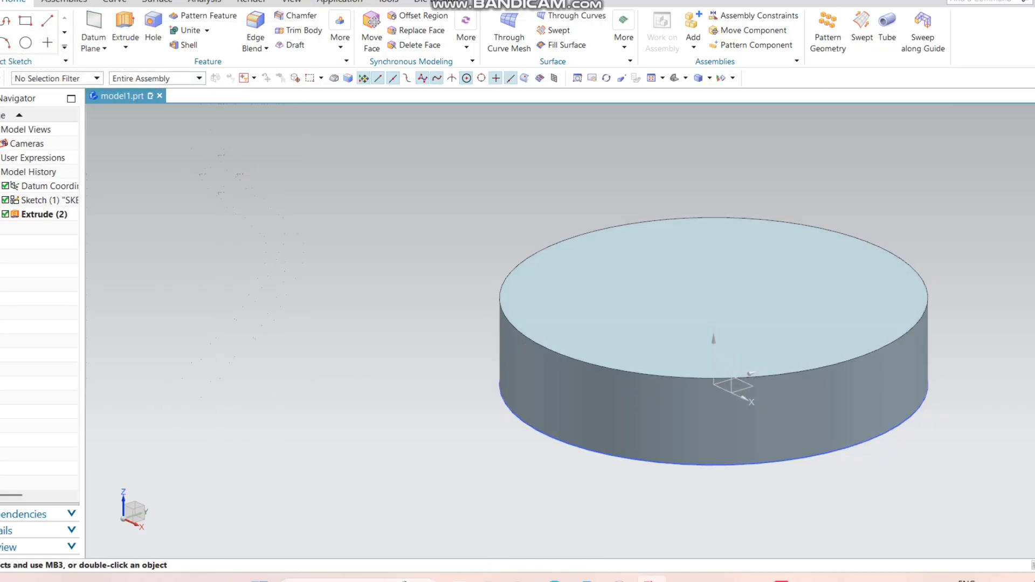
Create a sketch on the disc's top face and offset its outer edge inward by 2 mm
key(s)
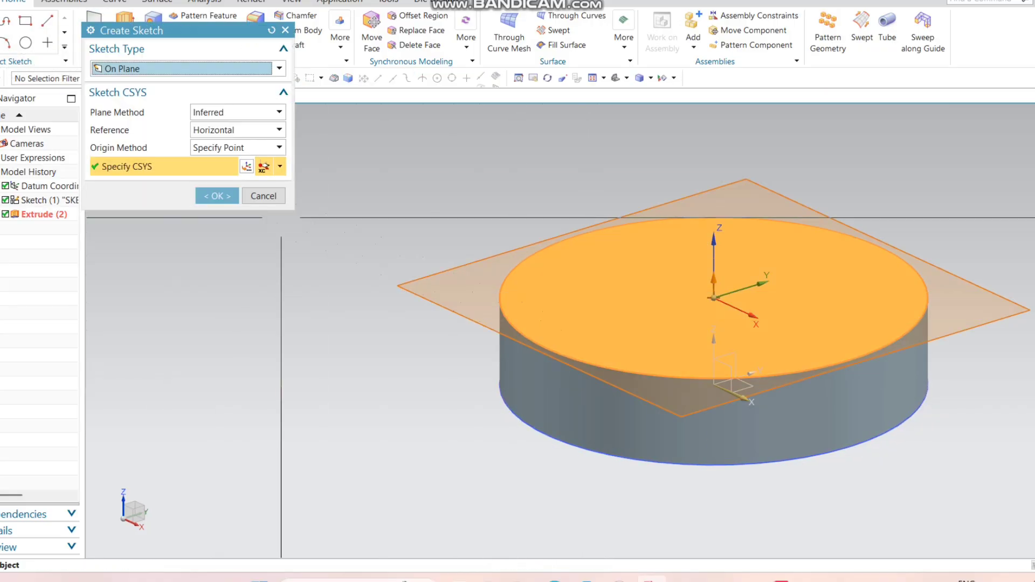
click(217, 195)
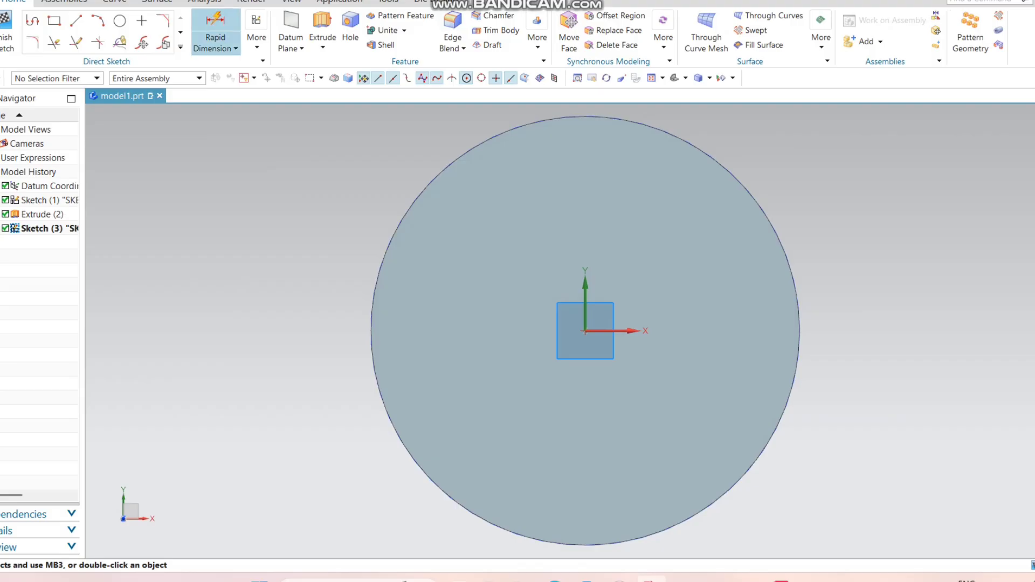
click(181, 47)
click(140, 153)
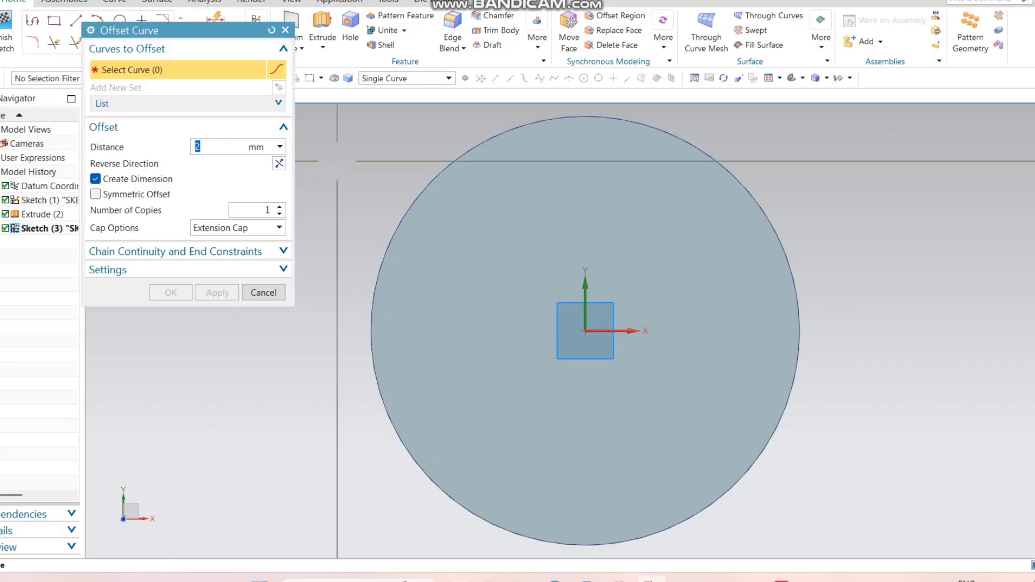
click(445, 167)
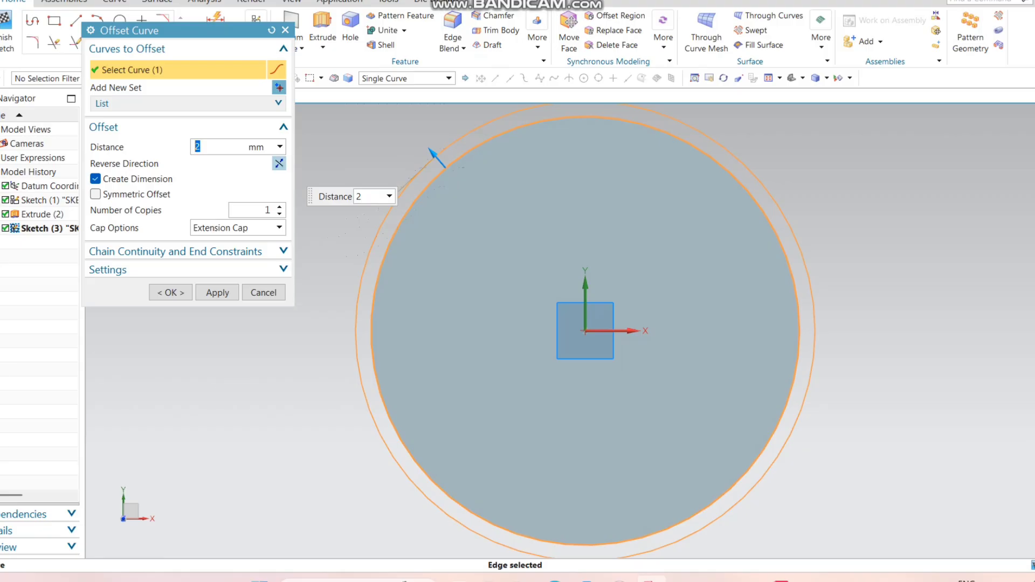
click(279, 163)
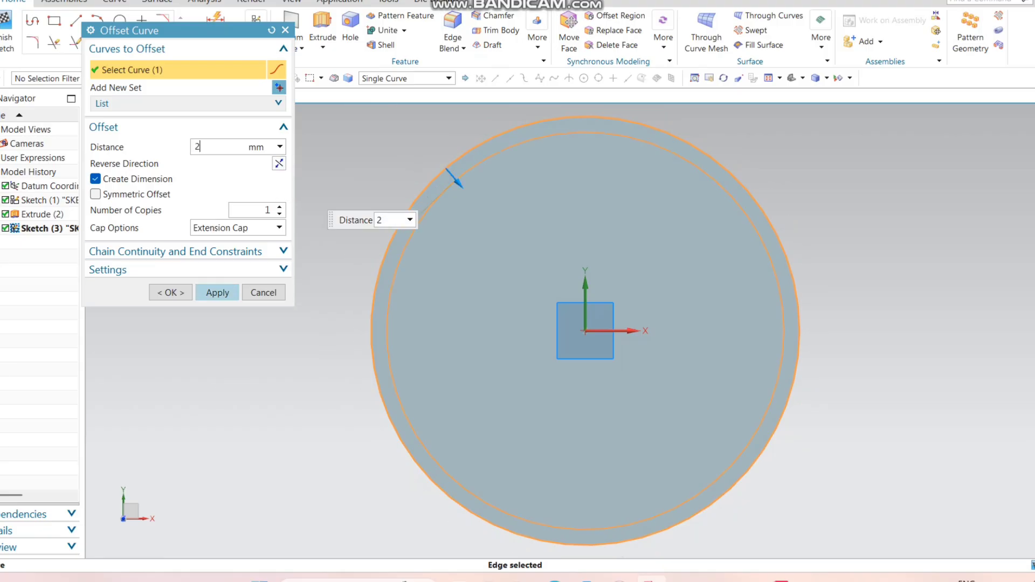
click(217, 292)
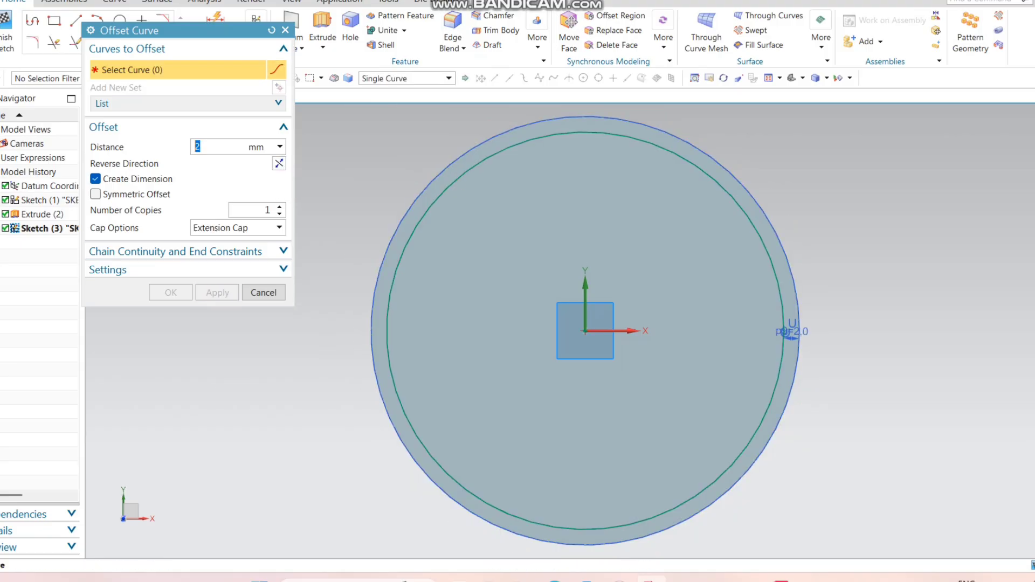
Offset the new inner circle inward by another 2 mm and finish the sketch
click(436, 200)
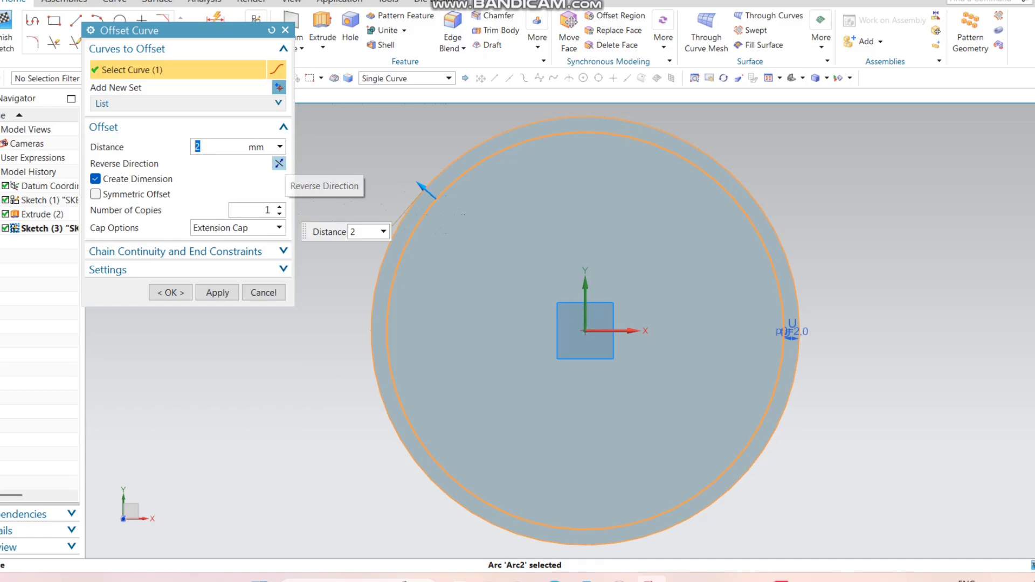
click(170, 292)
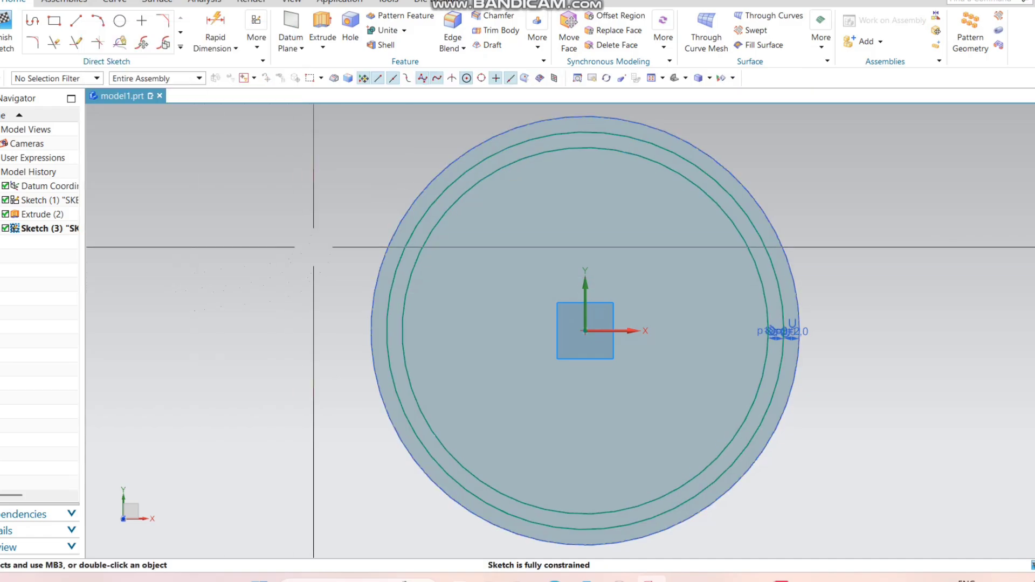
click(7, 33)
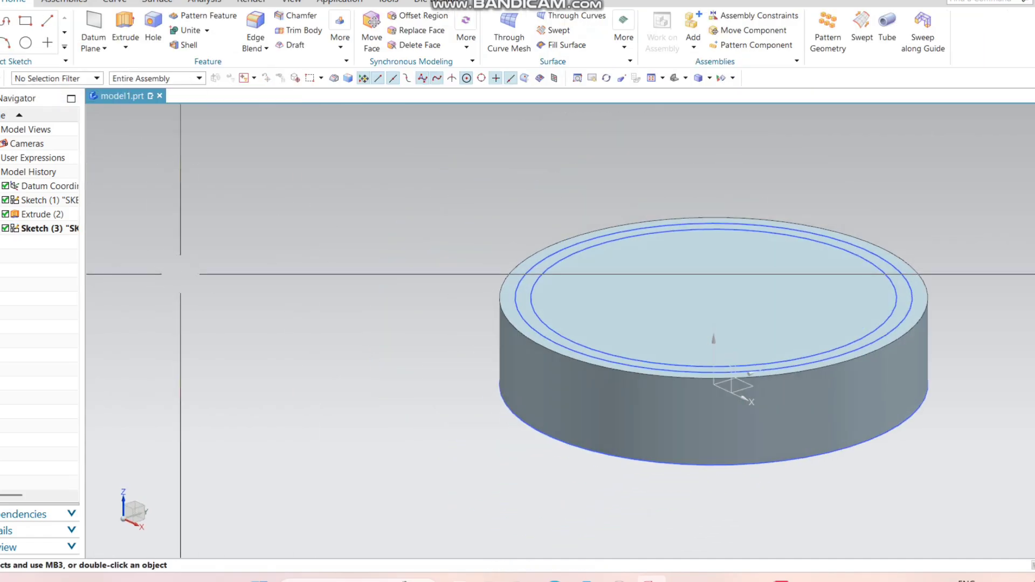
Extrude the innermost circle's region 12 mm down through the disc with Boolean Subtract to leave a ring
scroll(857, 288, up, 3)
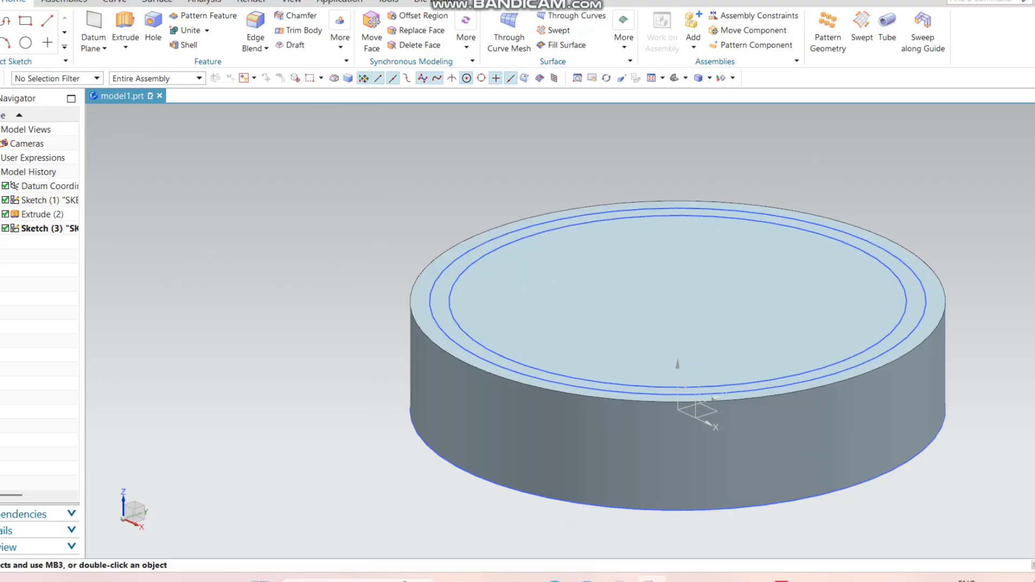
scroll(666, 226, down, 2)
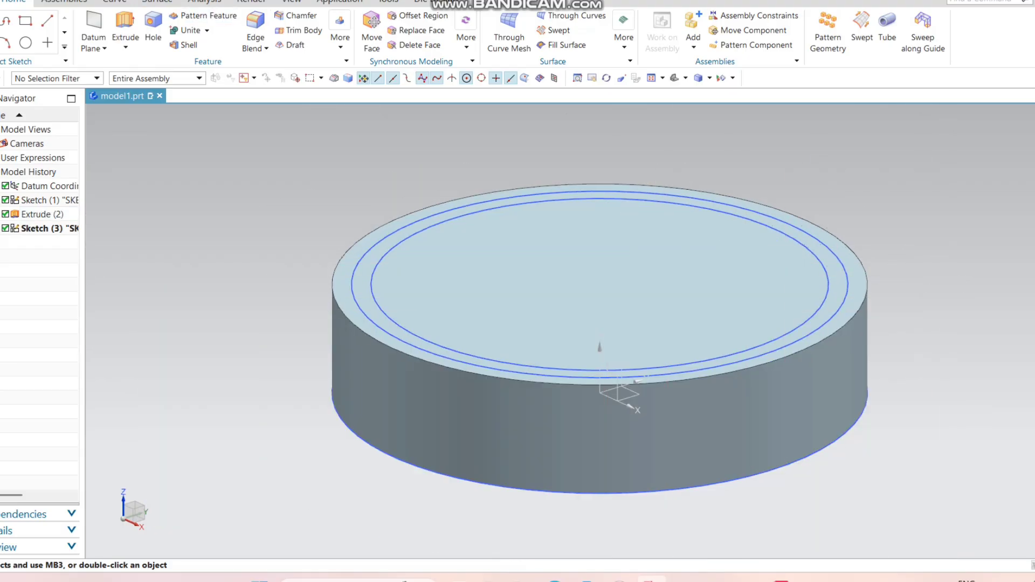
click(125, 30)
click(448, 78)
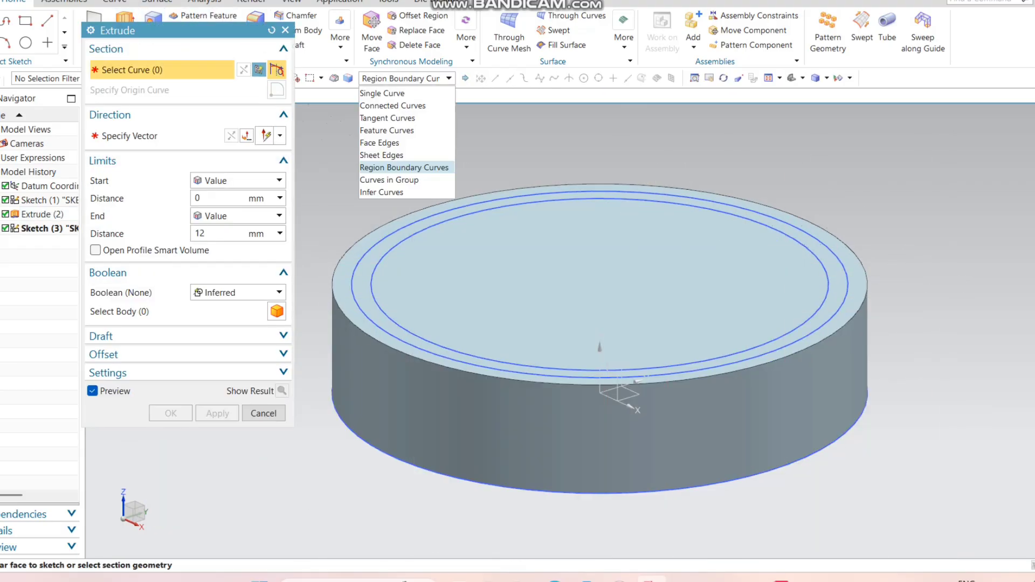
click(405, 167)
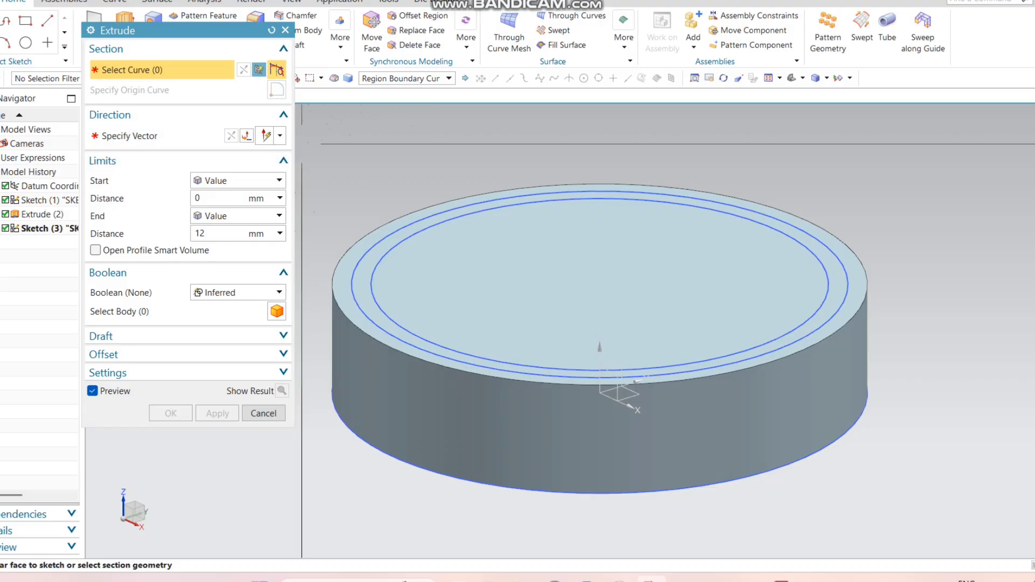
click(692, 334)
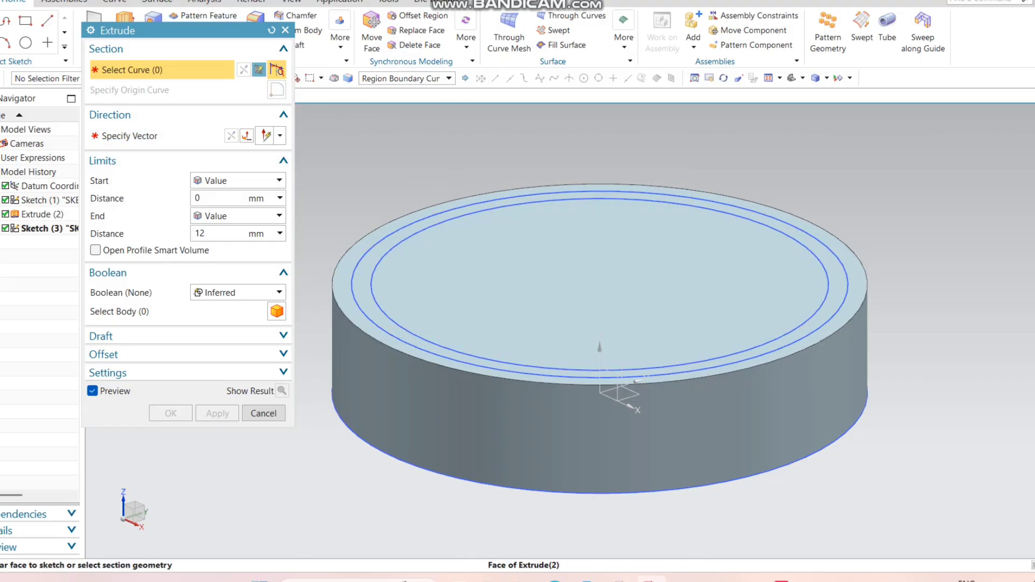
click(231, 136)
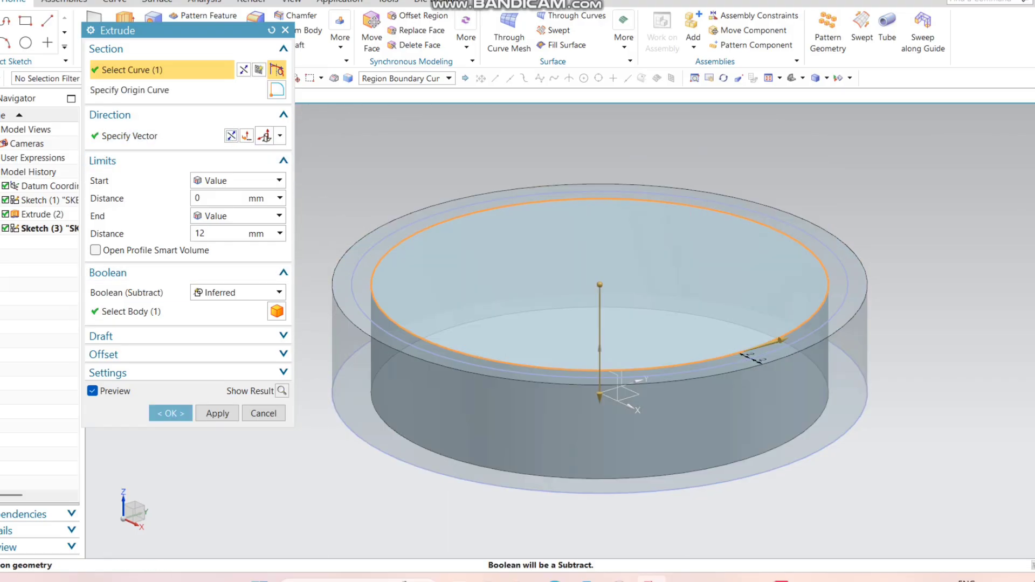
click(238, 292)
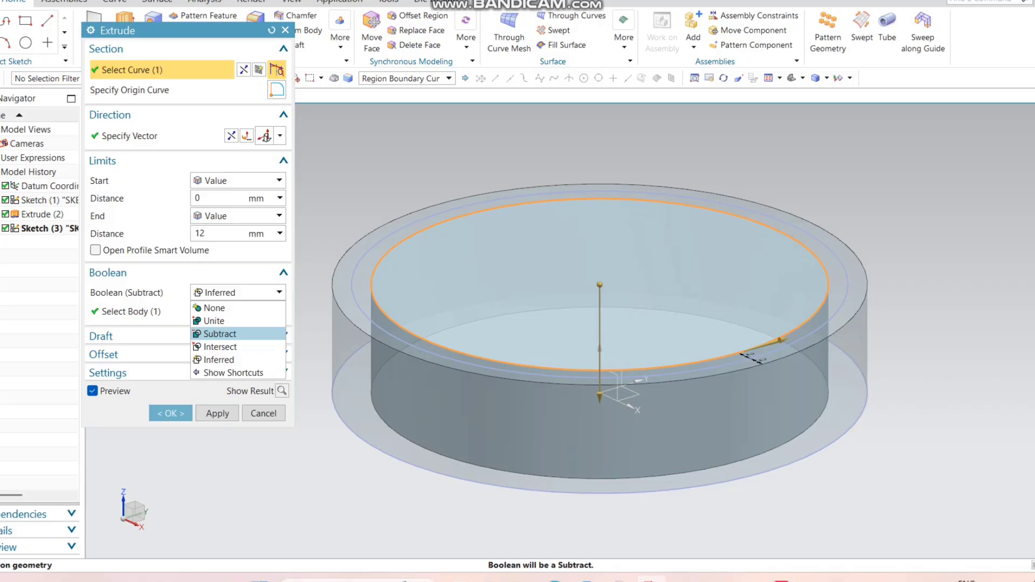
click(220, 334)
click(217, 414)
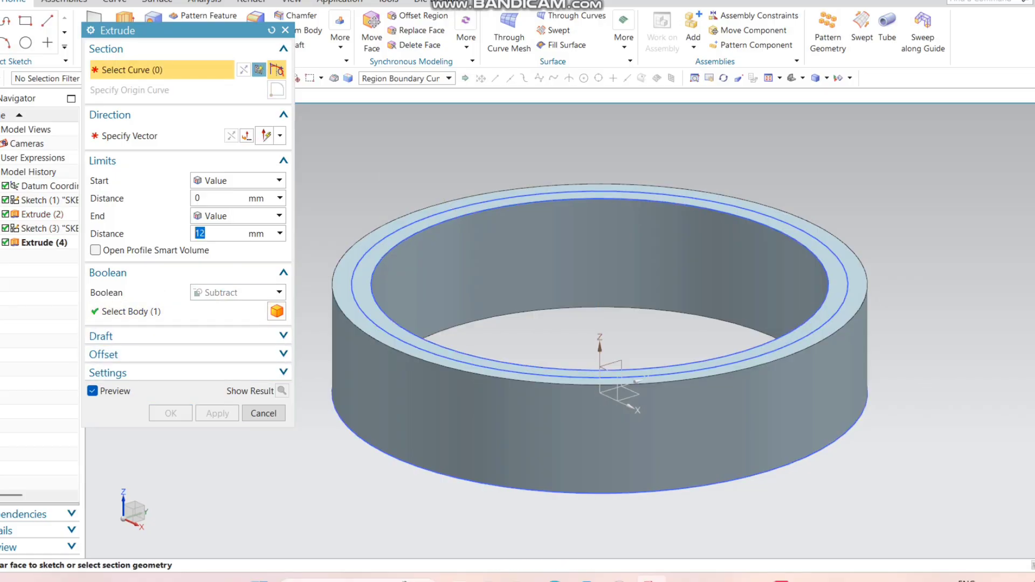
Cut a 1.5 mm deep step into the ring's top by extruding the region between the two sketch circles downward with Subtract
click(754, 357)
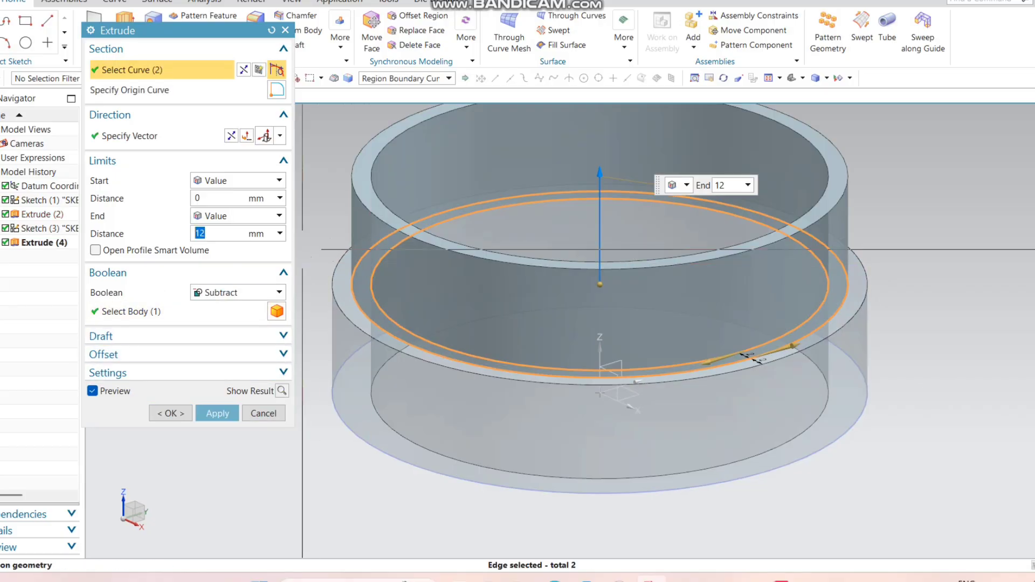
text(1.5)
key(Return)
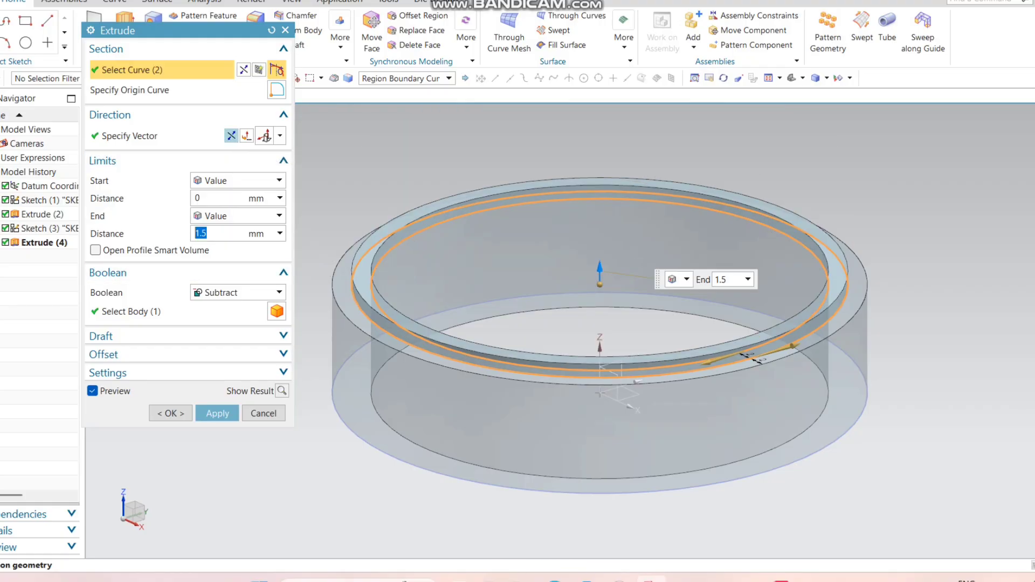
click(232, 136)
click(238, 293)
click(232, 340)
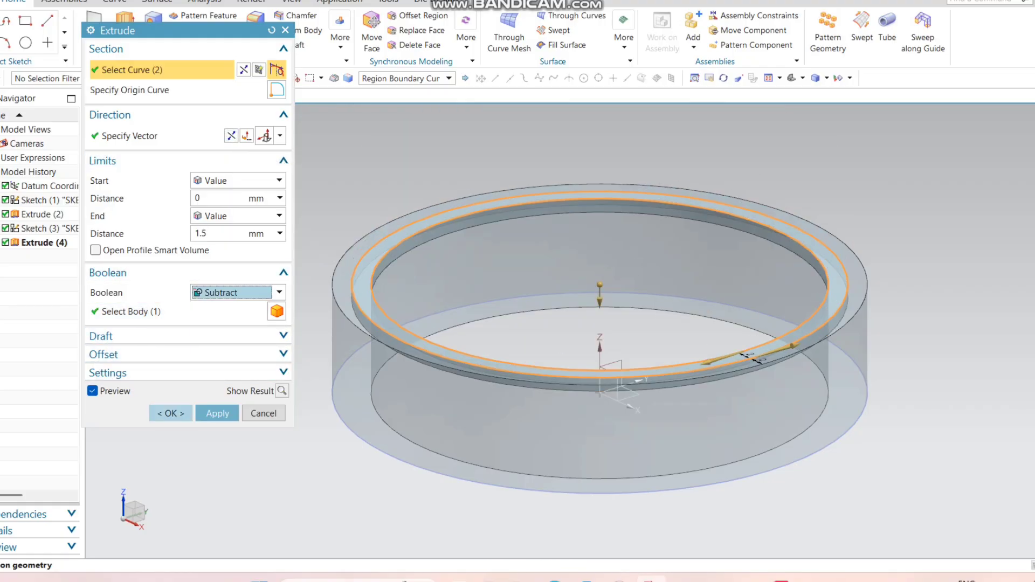
click(170, 413)
Create a sketch on the ring's flat bottom face
middle_drag(252, 425, 246, 447)
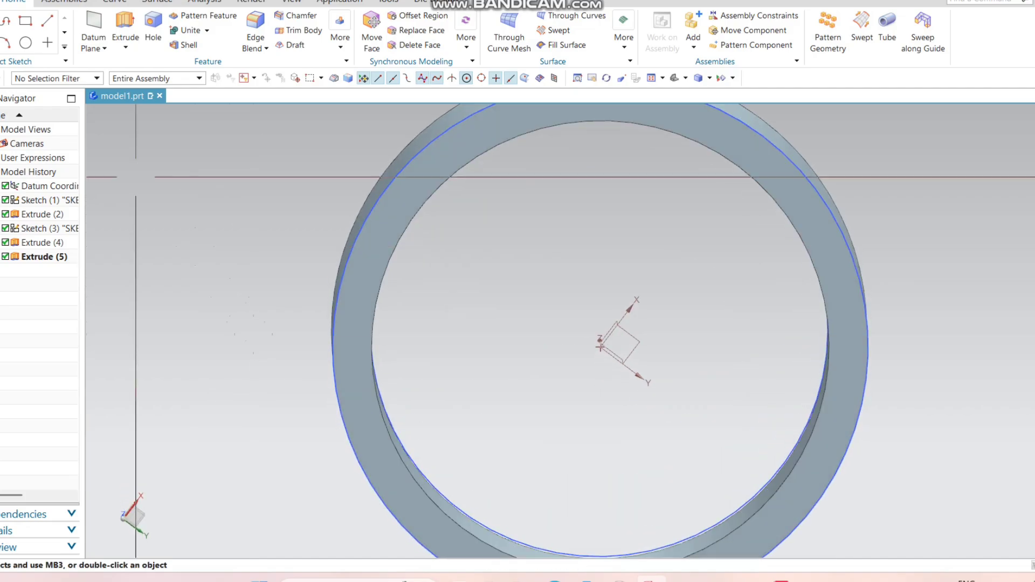
click(410, 200)
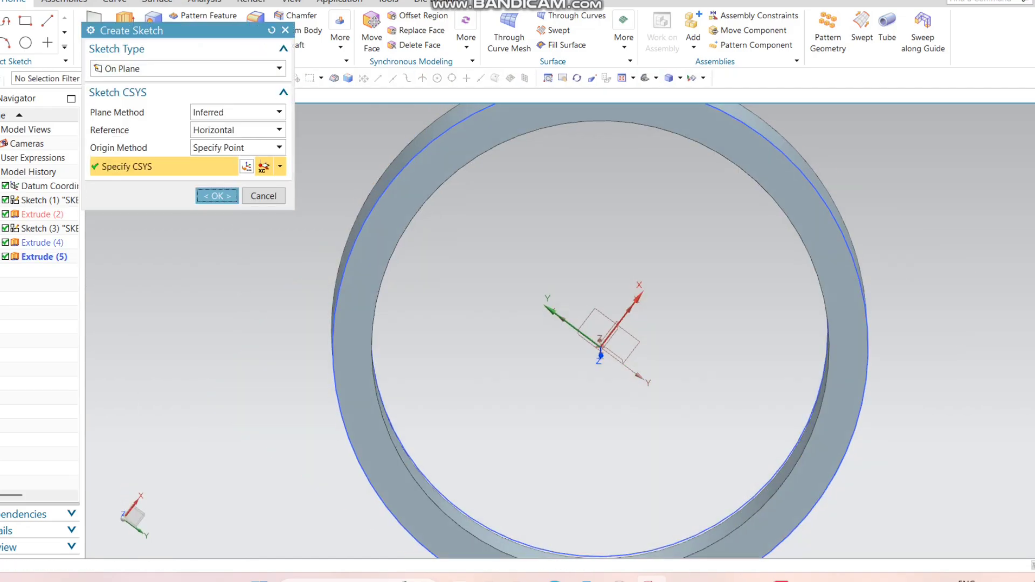
click(217, 195)
Offset the ring's inner edge outward by 2 mm in the underside sketch and finish the sketch
click(180, 47)
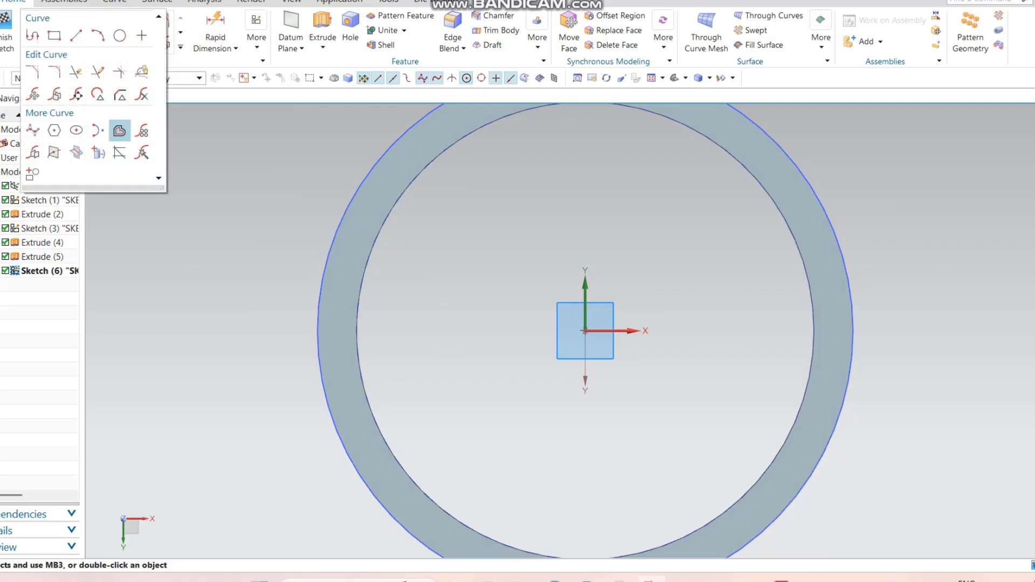
click(121, 131)
click(387, 216)
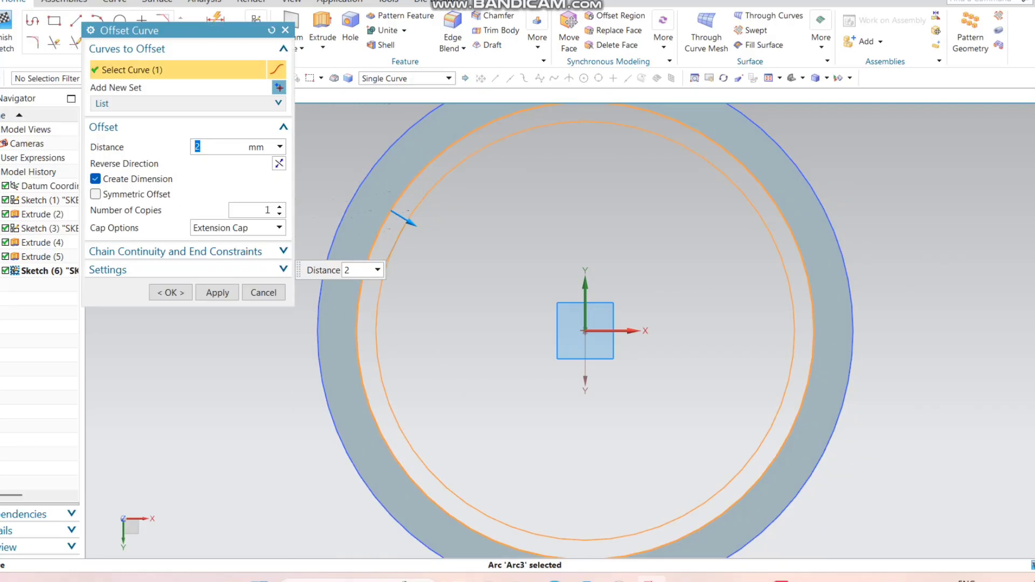
click(279, 163)
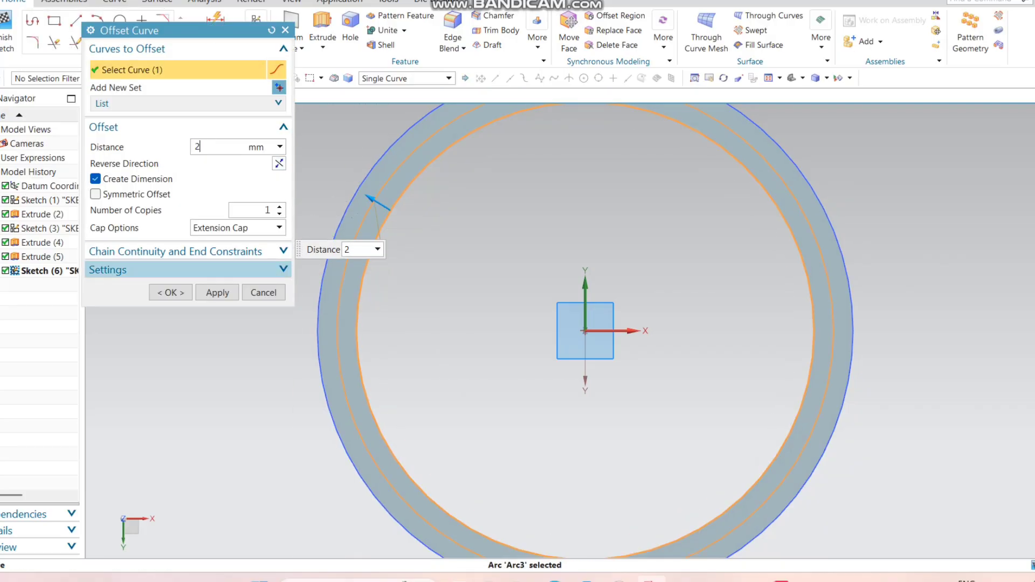
click(170, 292)
click(5, 32)
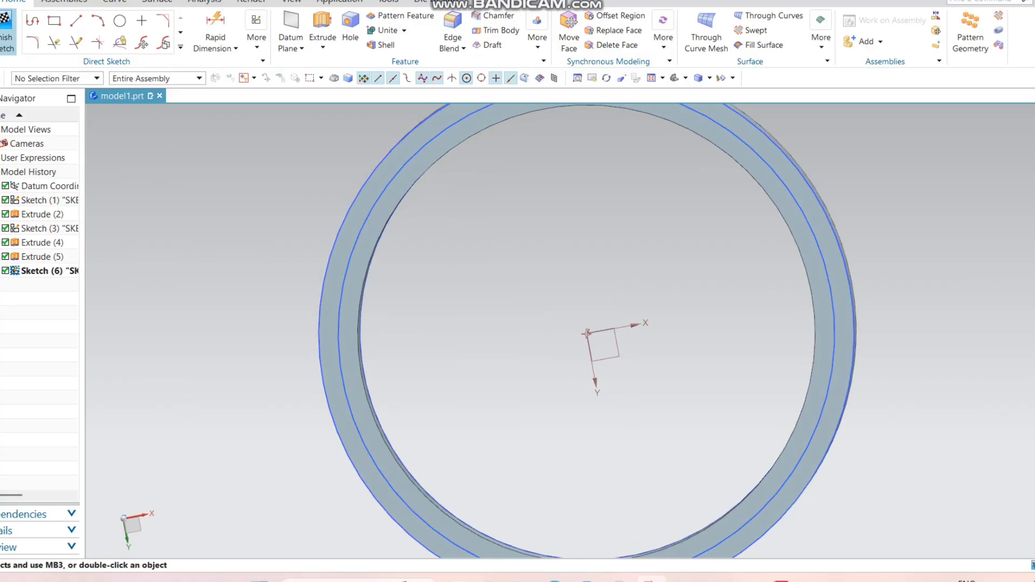
Extrude the region between the ring's inner edge and the offset circle 9 mm into the ring with Boolean Subtract
middle_drag(362, 404, 364, 246)
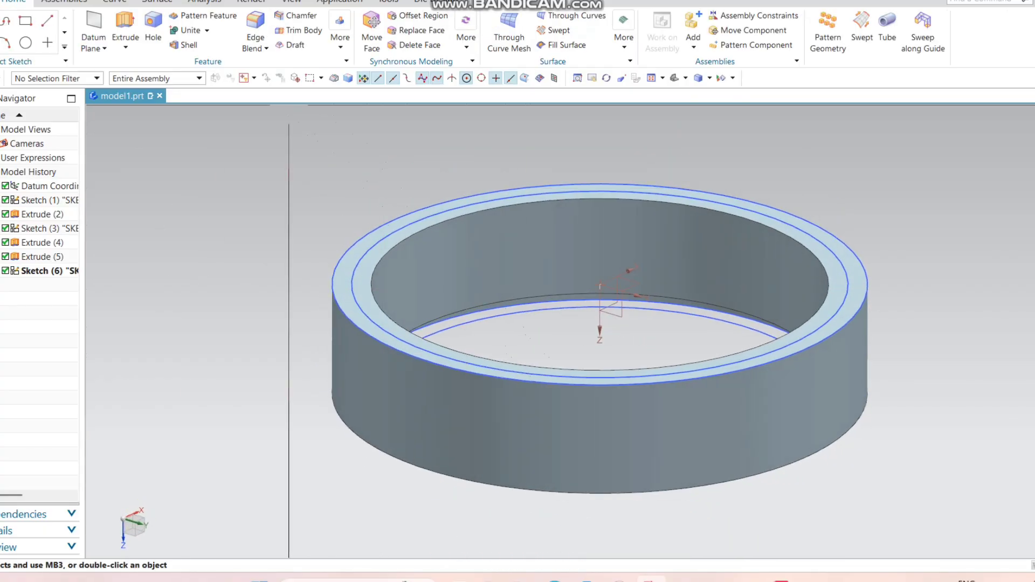
click(125, 32)
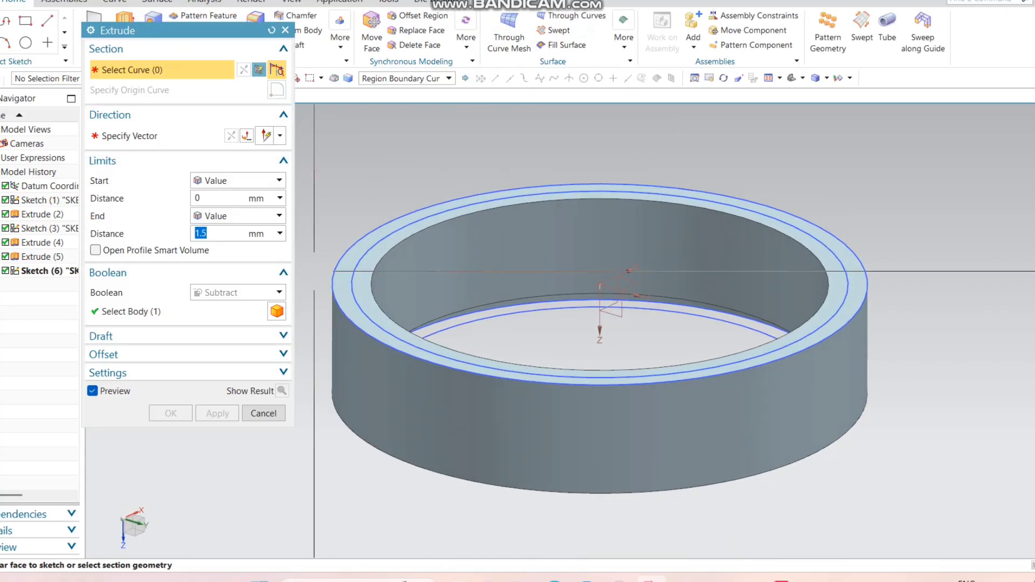
click(750, 215)
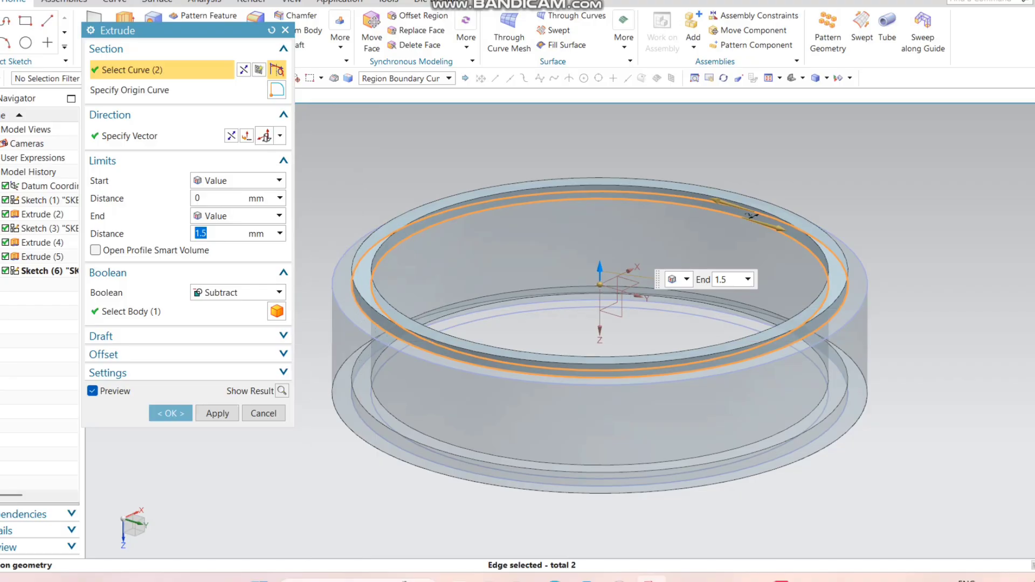
key(Return)
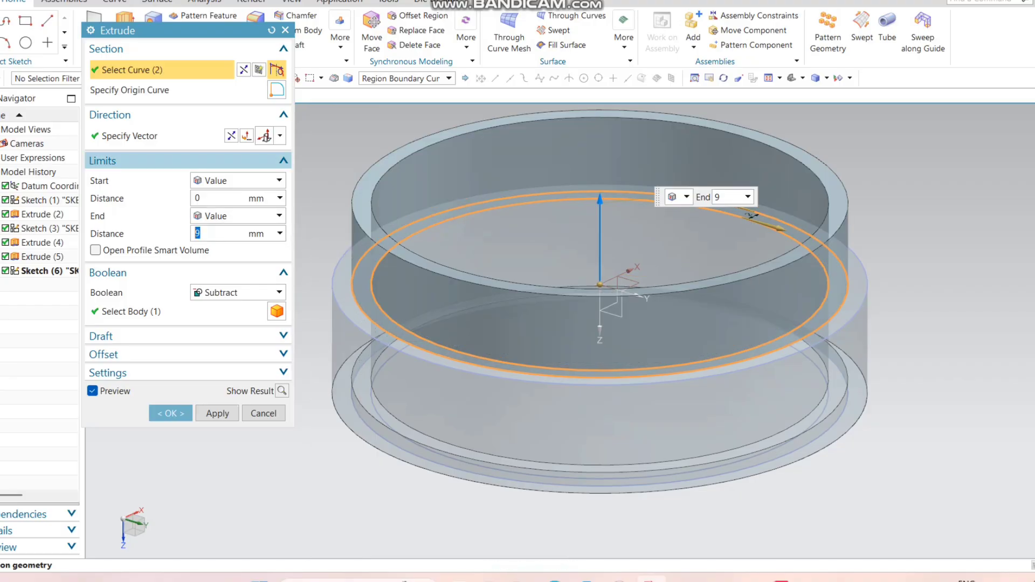
click(231, 136)
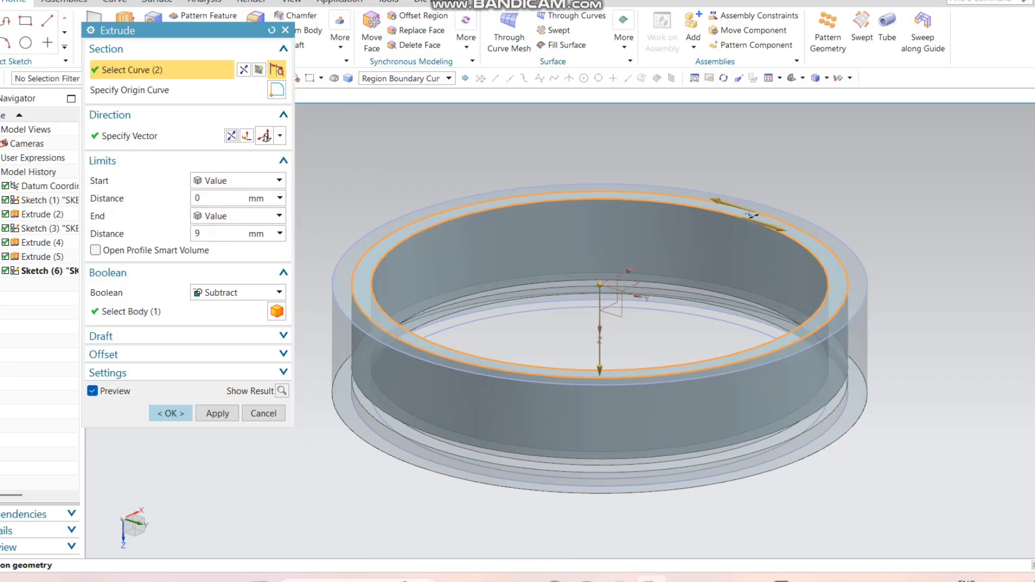
click(170, 413)
Hide all sketches in the model with Show and Hide
middle_drag(319, 248, 323, 474)
middle_drag(388, 237, 503, 379)
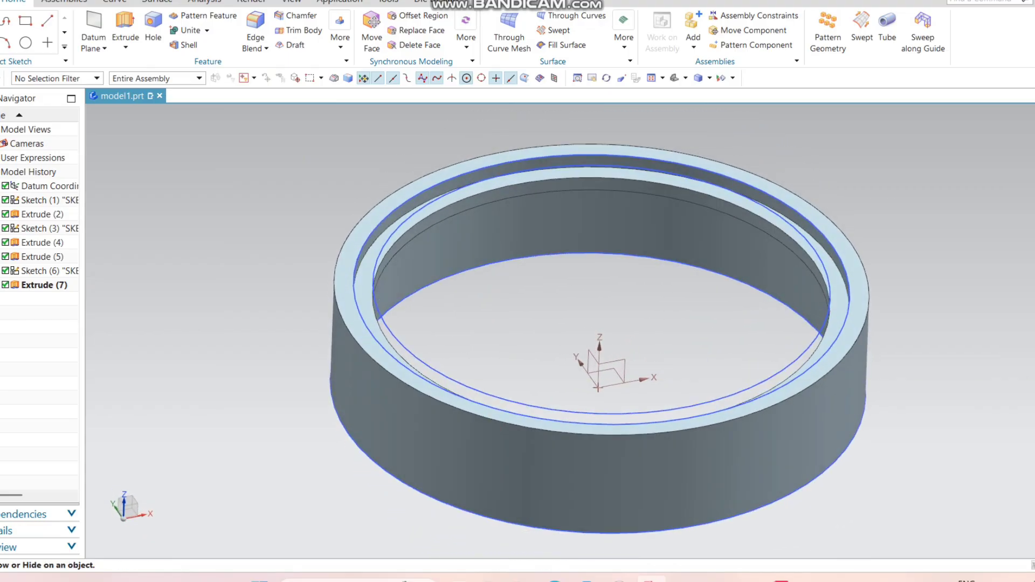
key(ctrl+w)
click(254, 136)
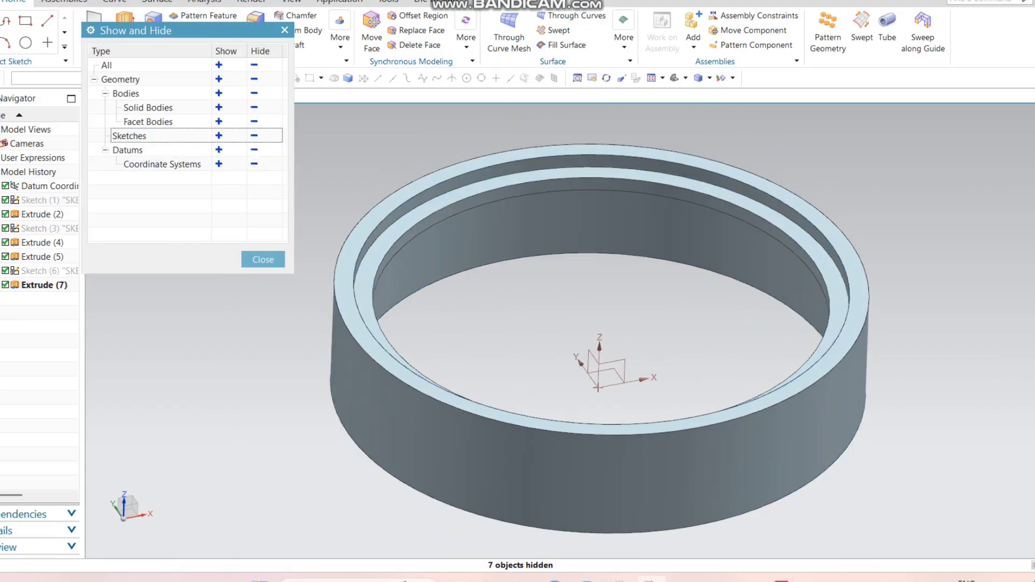
click(262, 259)
Create a sketch on the ring's top rim face
middle_drag(573, 325, 569, 340)
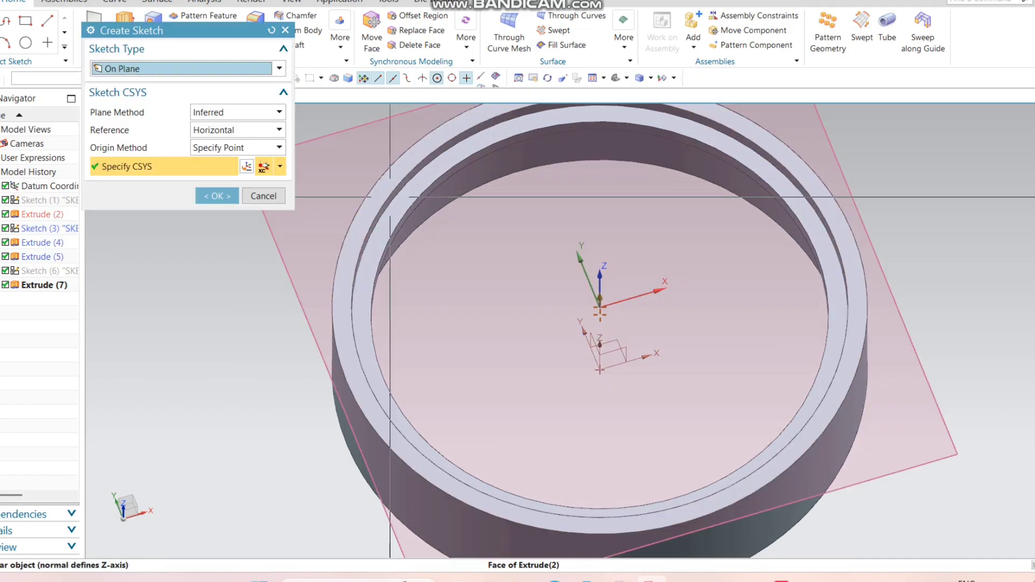
click(389, 198)
click(217, 196)
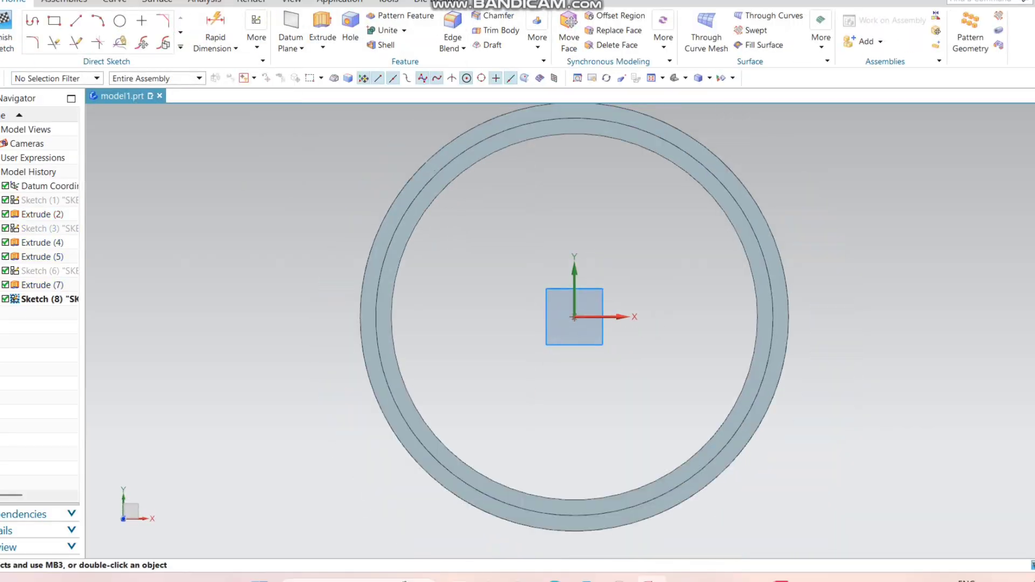
Draw a horizontal line across the whole ring, extending past its outer edge on both sides
click(75, 21)
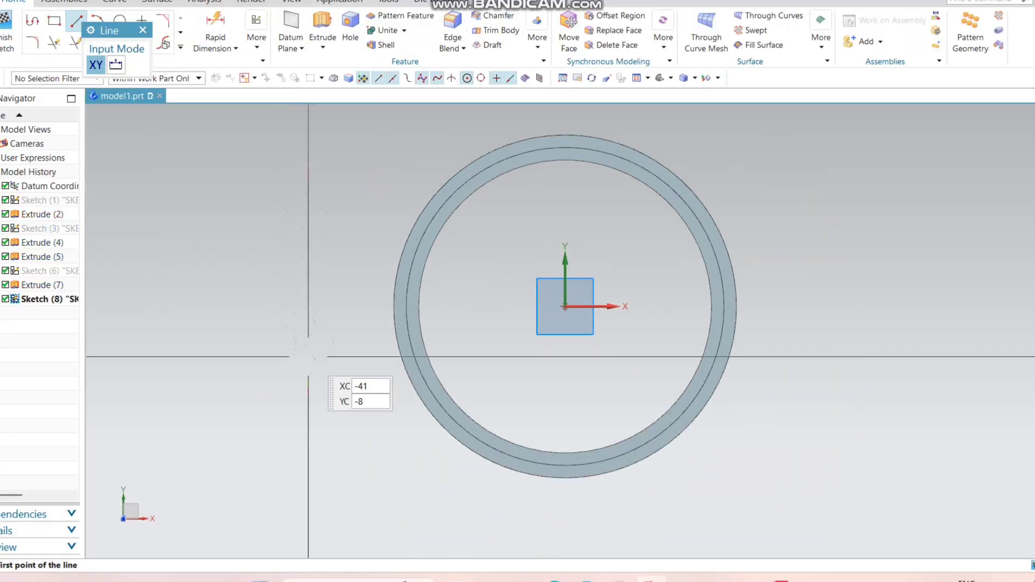
click(268, 266)
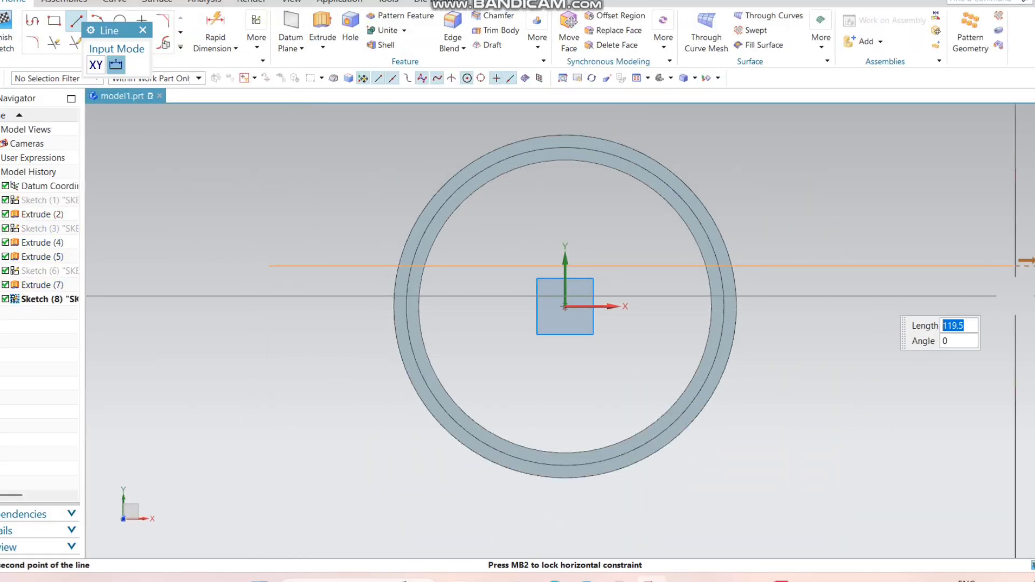
click(836, 266)
key(Escape)
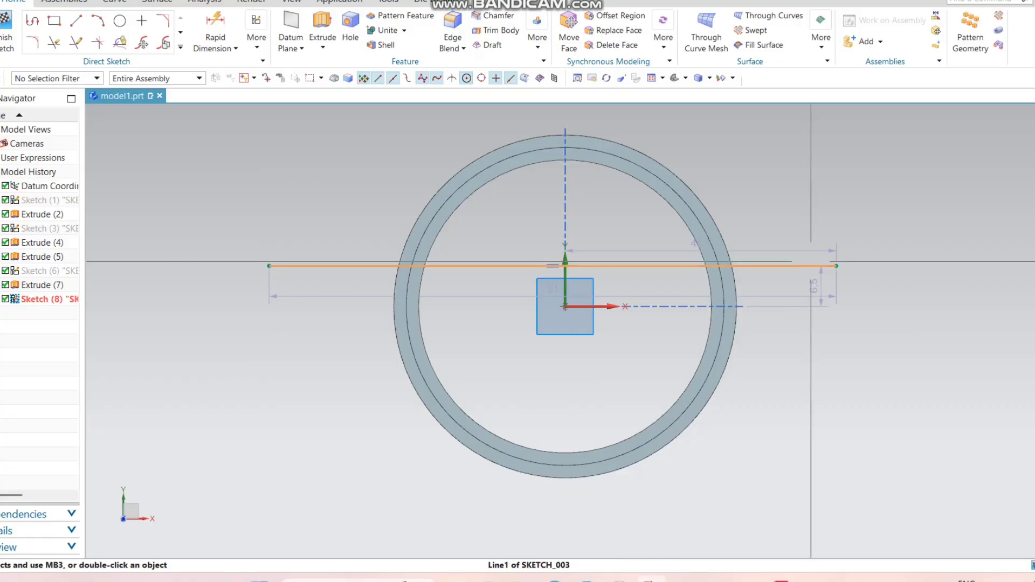
Make the horizontal line's midpoint coincident with the sketch origin
click(825, 265)
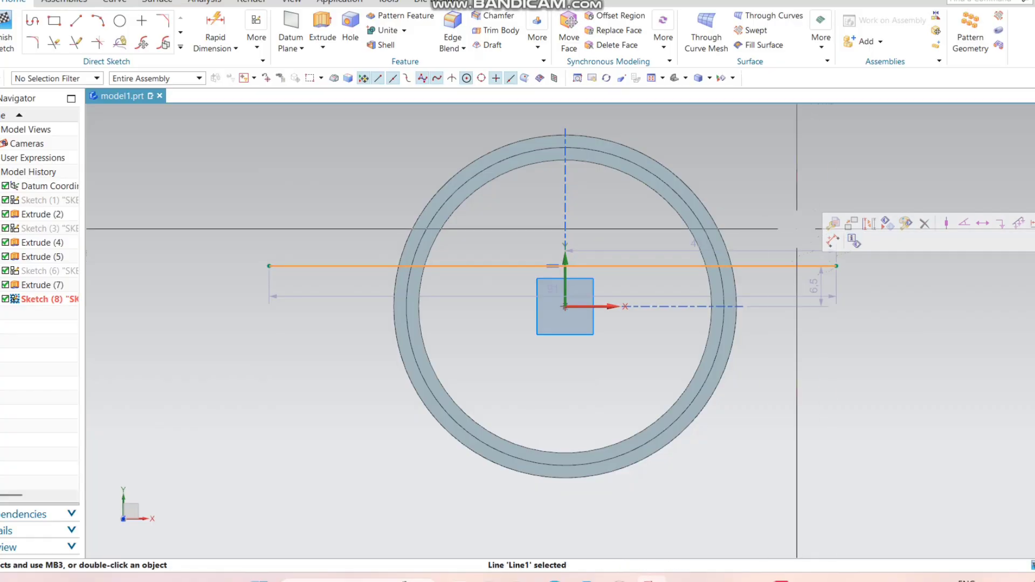
key(Escape)
click(553, 266)
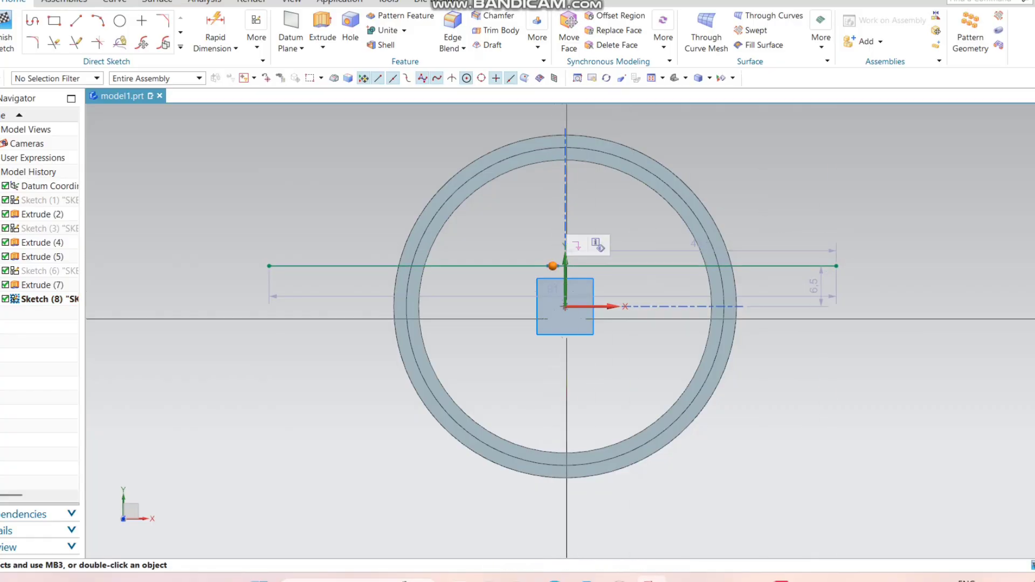
click(565, 306)
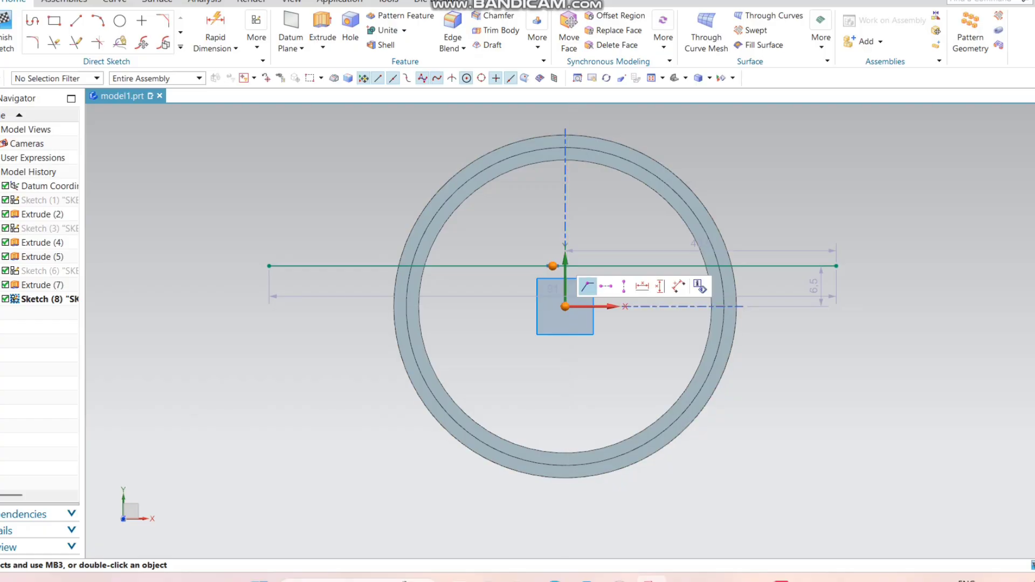
click(588, 285)
Set the horizontal line's length to 90 mm and convert it to a reference line
scroll(511, 362, down, 1)
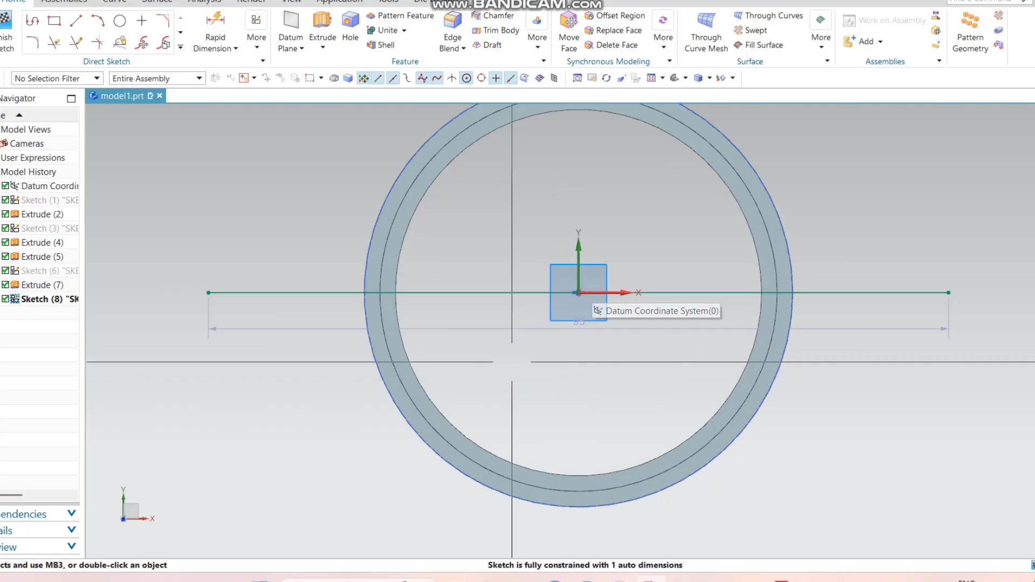
double_click(585, 329)
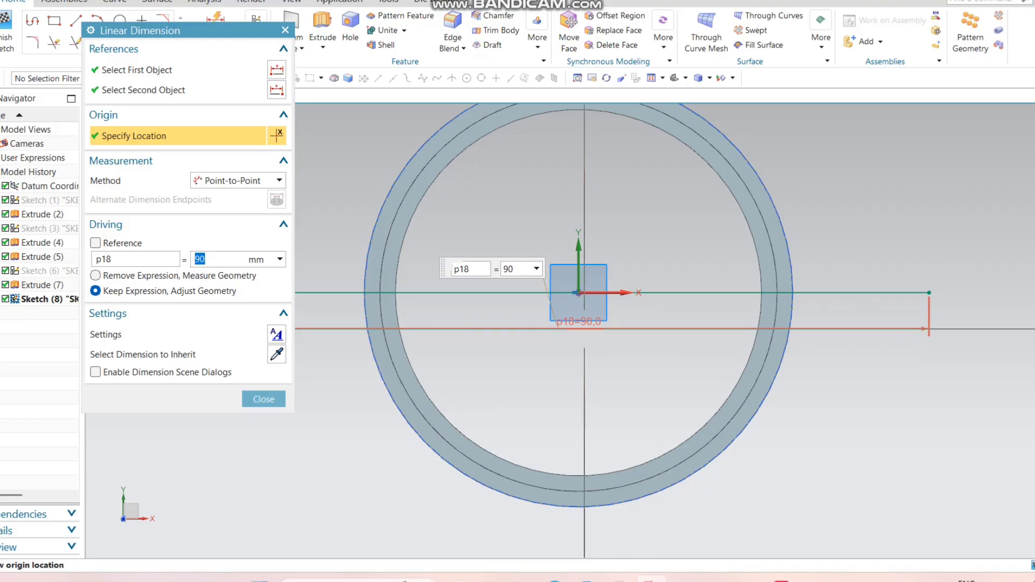
key(Return)
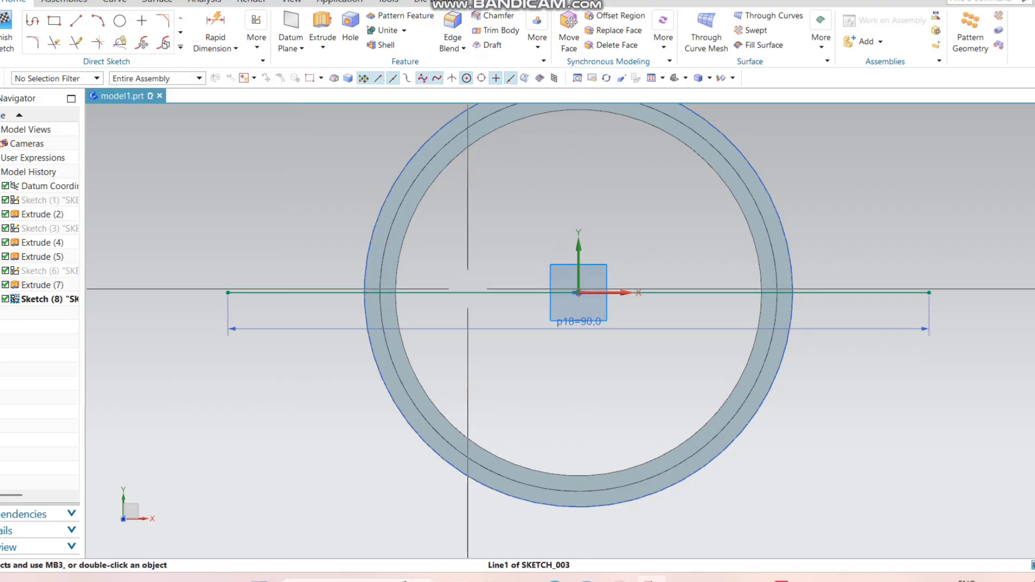
click(467, 292)
click(528, 270)
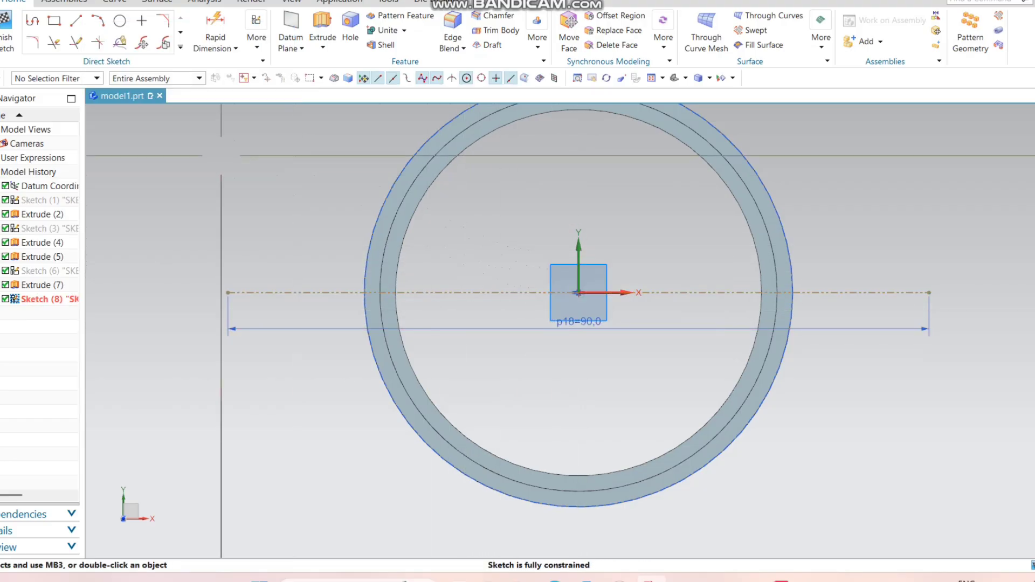
Offset the horizontal reference line symmetrically by 6 mm to both sides
key(ctrl+q)
click(181, 47)
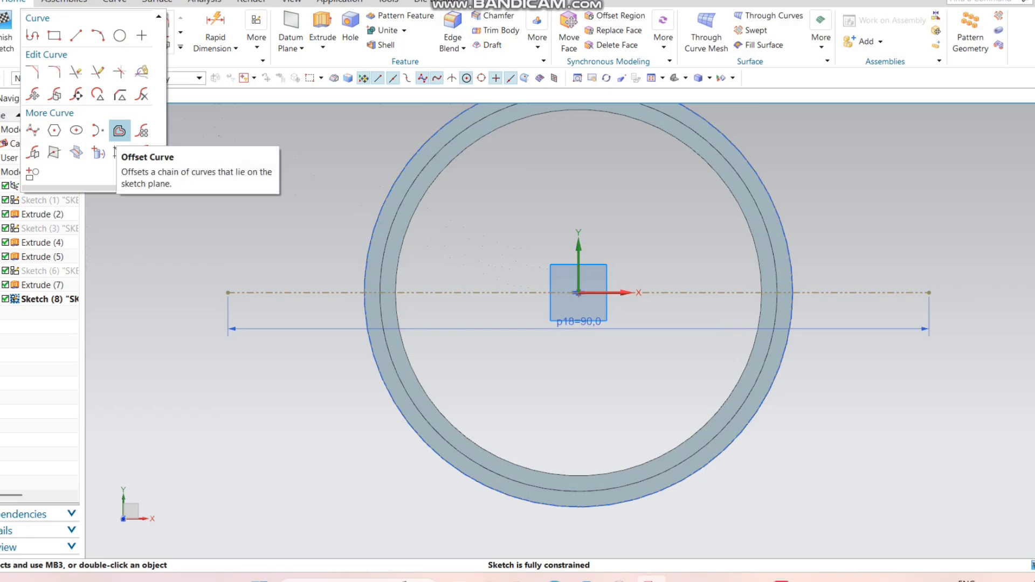
click(120, 129)
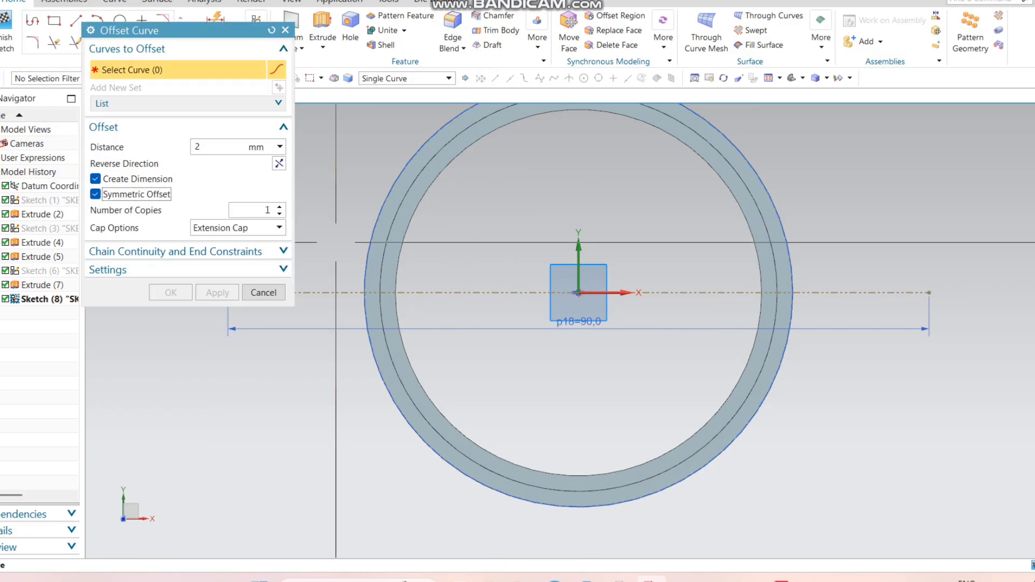
click(473, 291)
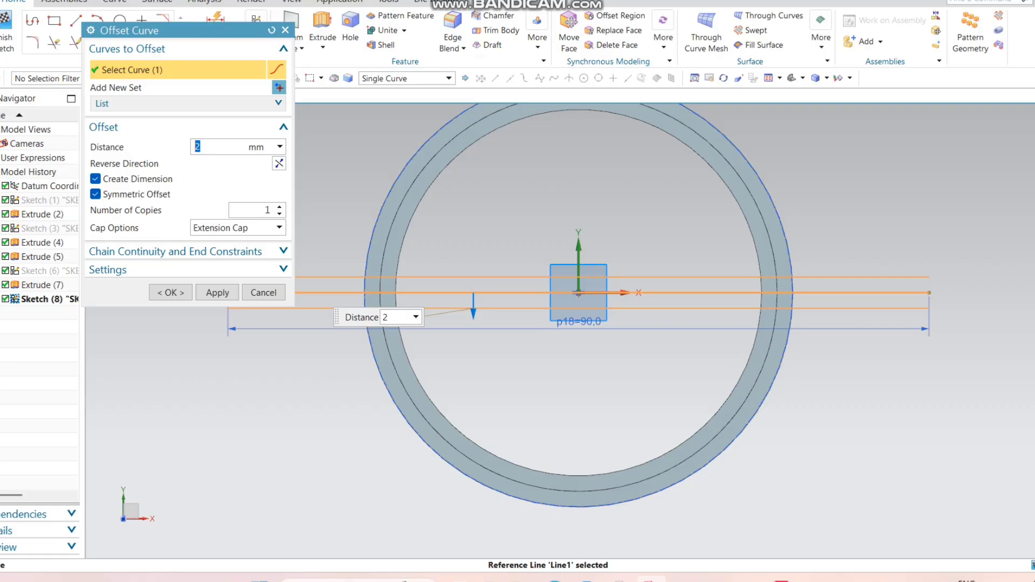
text(6)
key(Return)
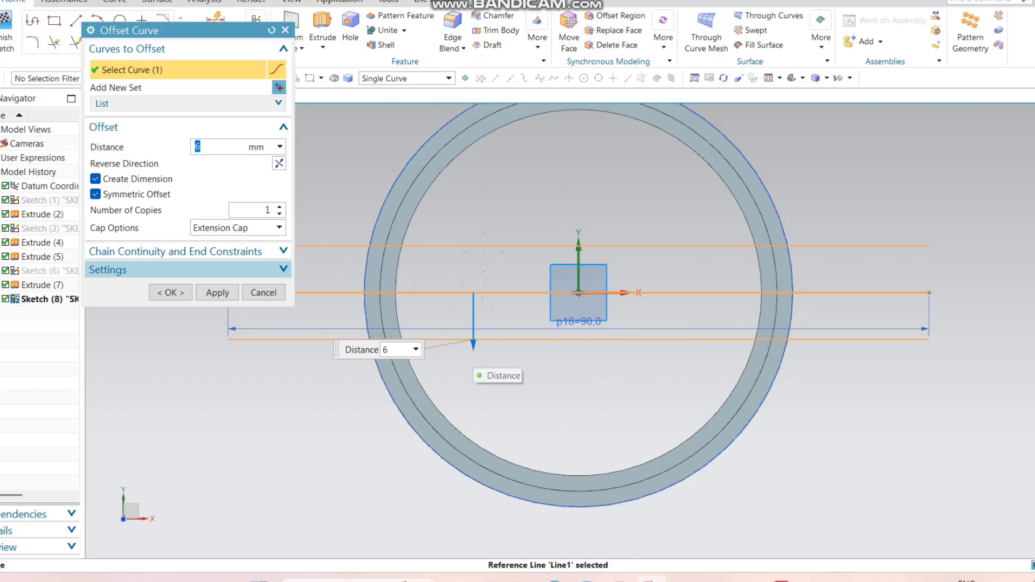
click(218, 292)
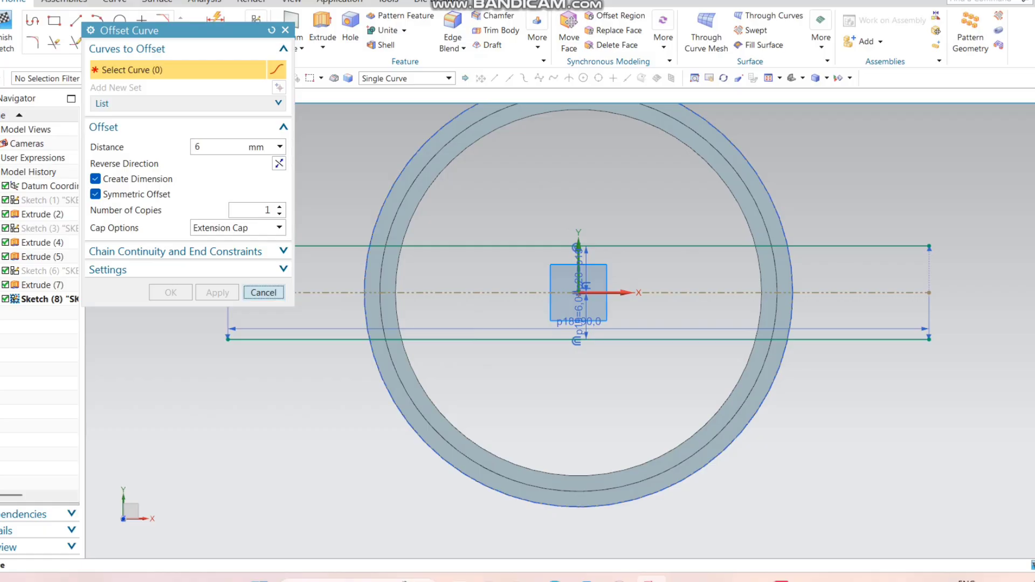
click(263, 292)
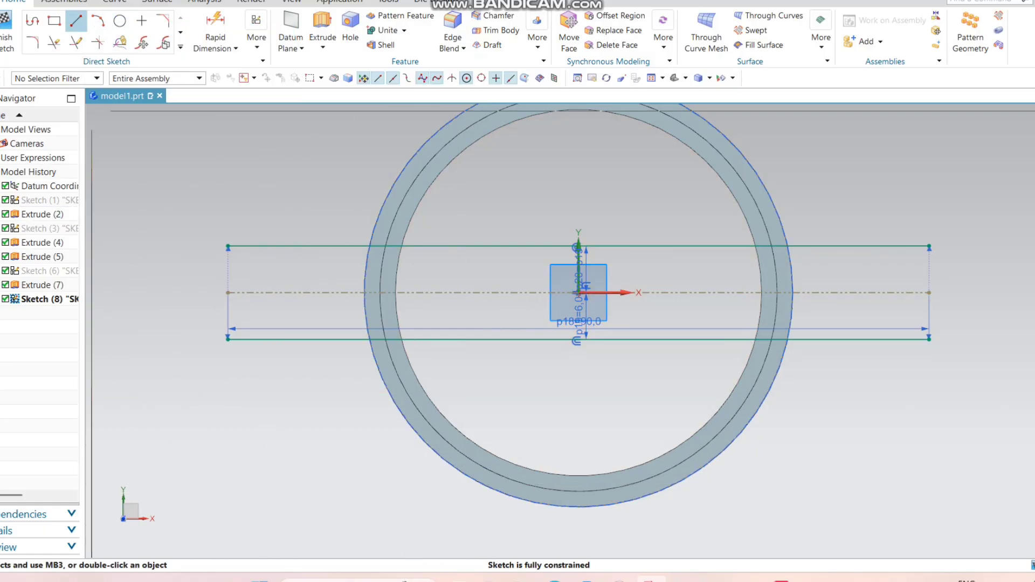
Sketch a vertical line about 38 mm long just left of the ring and constrain its midpoint onto the horizontal reference line
click(76, 22)
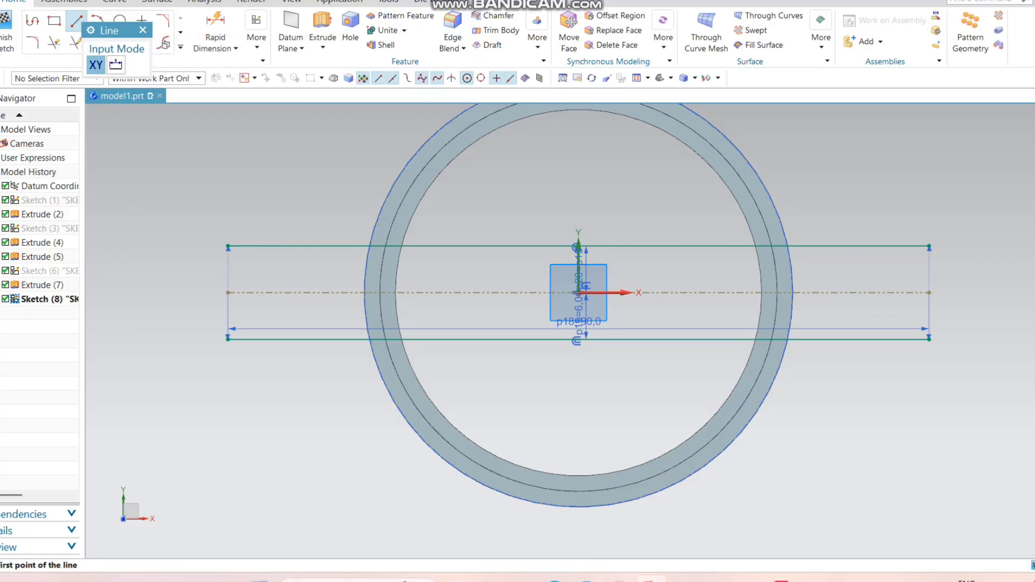
click(323, 444)
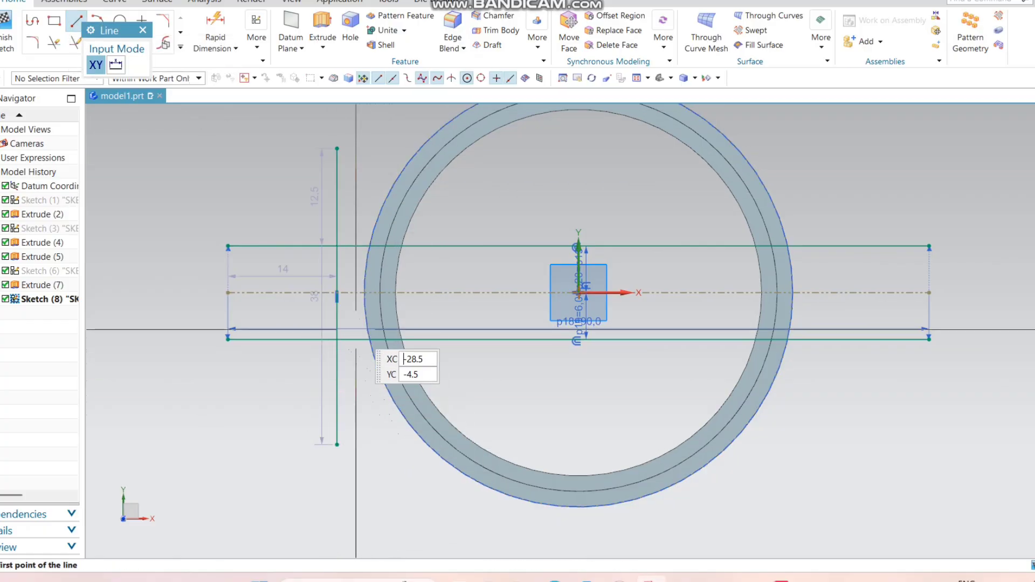
key(Escape)
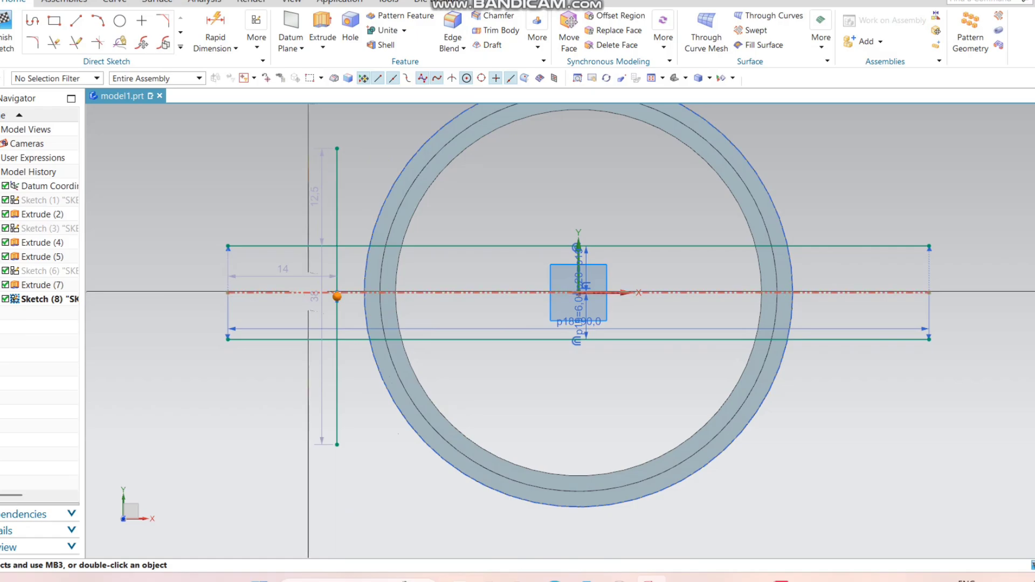
click(309, 291)
click(322, 269)
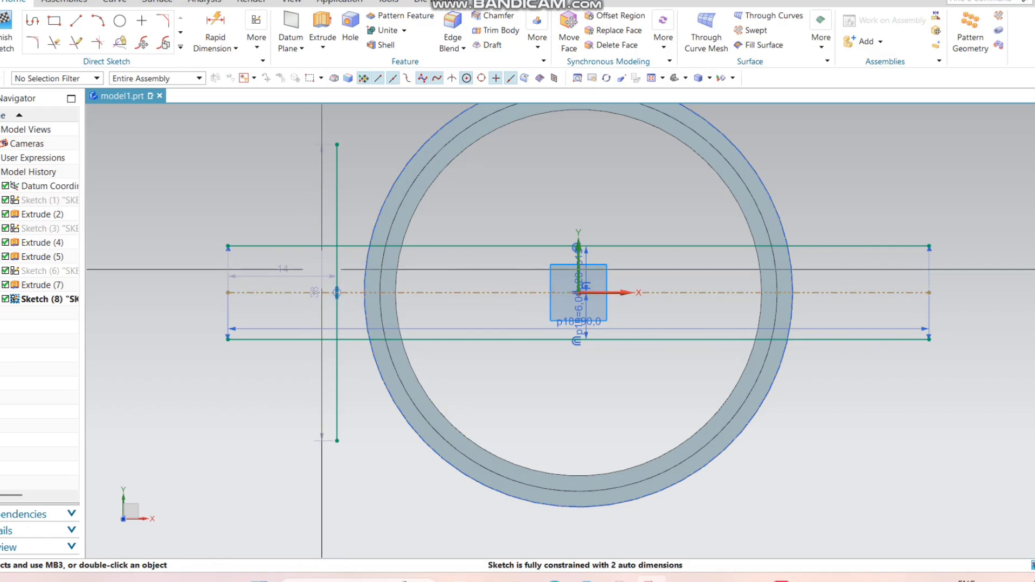
Sketch a 55 mm diameter circle centred on the sketch origin and convert it to a reference circle
click(336, 292)
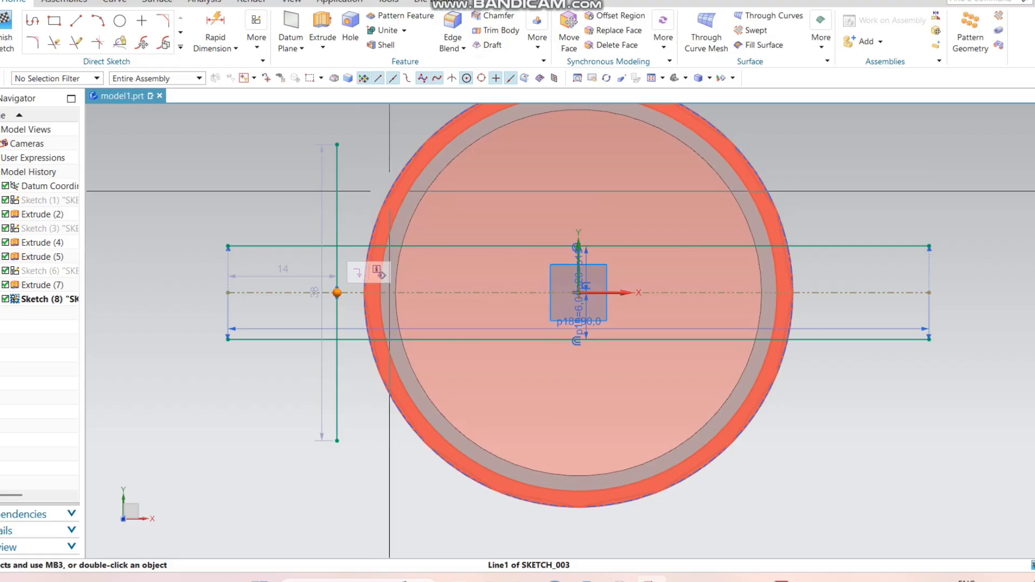
key(Escape)
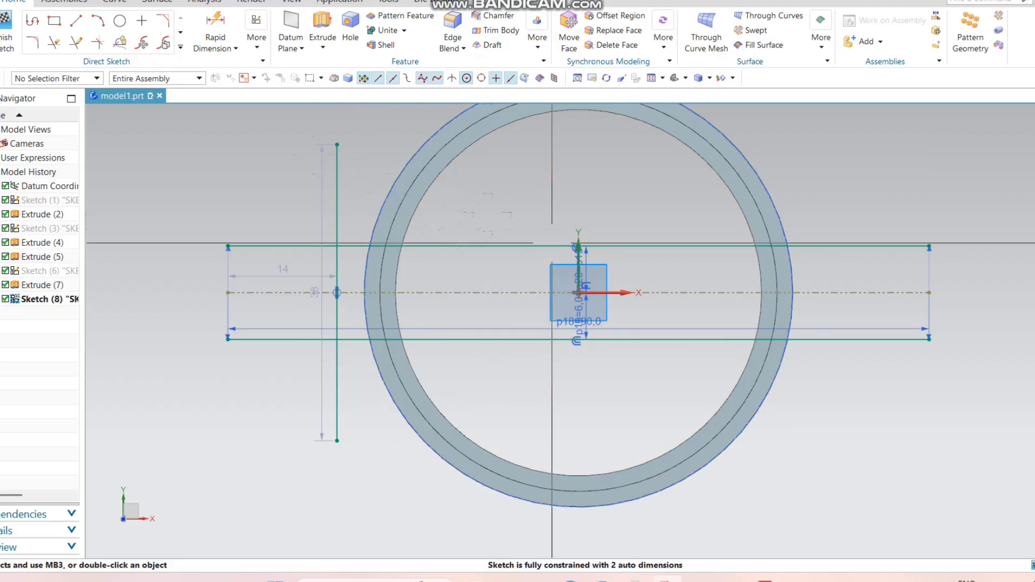
key(o)
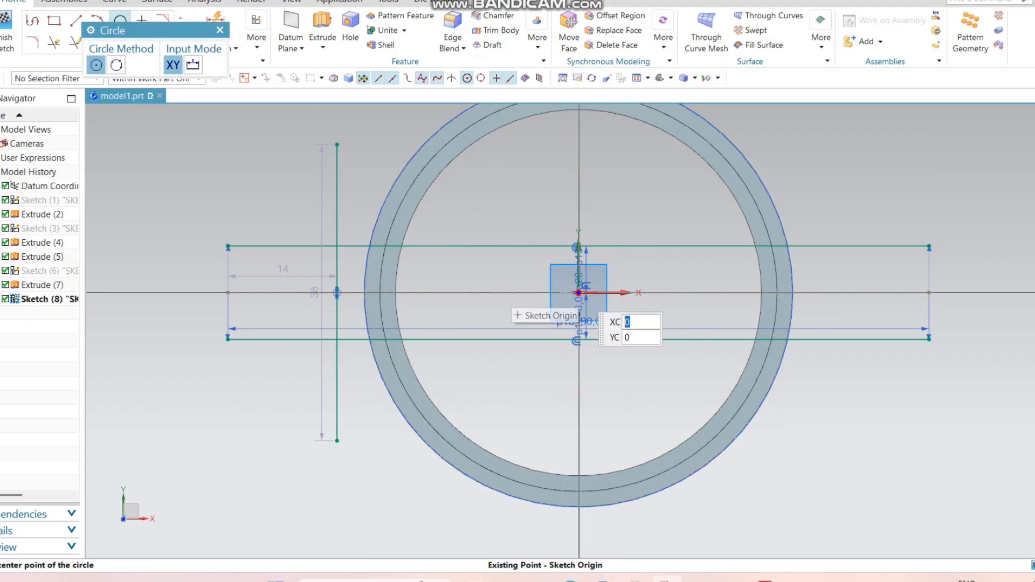
click(577, 293)
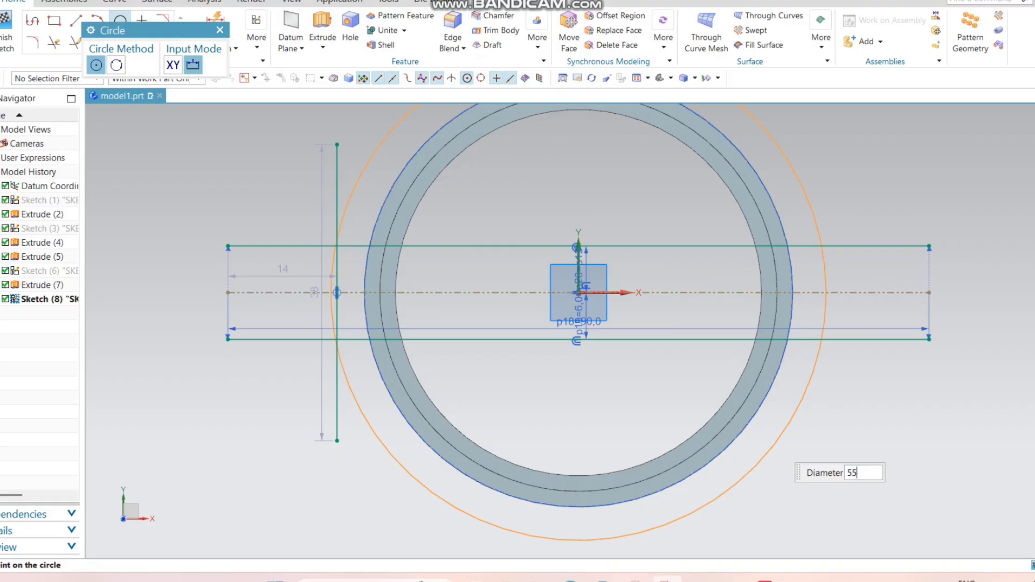
key(Escape)
key(Escape)
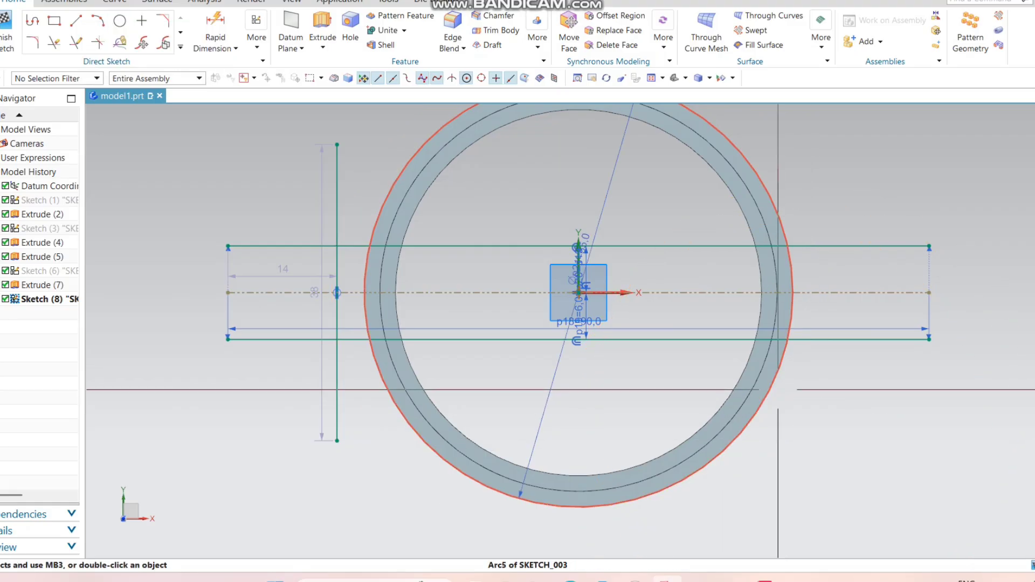
click(777, 388)
click(837, 369)
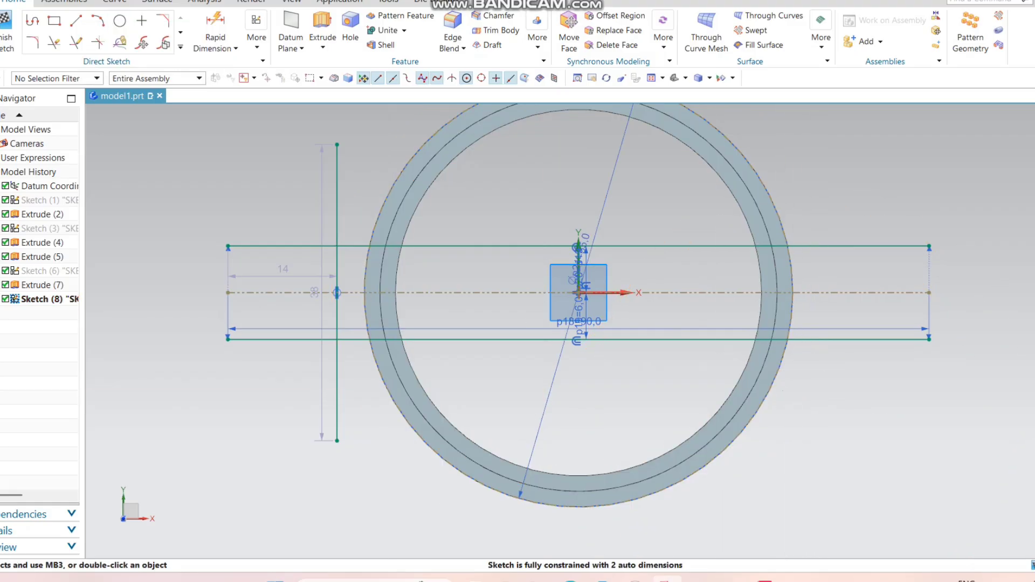
Constrain the vertical line's midpoint onto the 55 mm reference circle and convert the line to a reference line
click(337, 292)
click(368, 257)
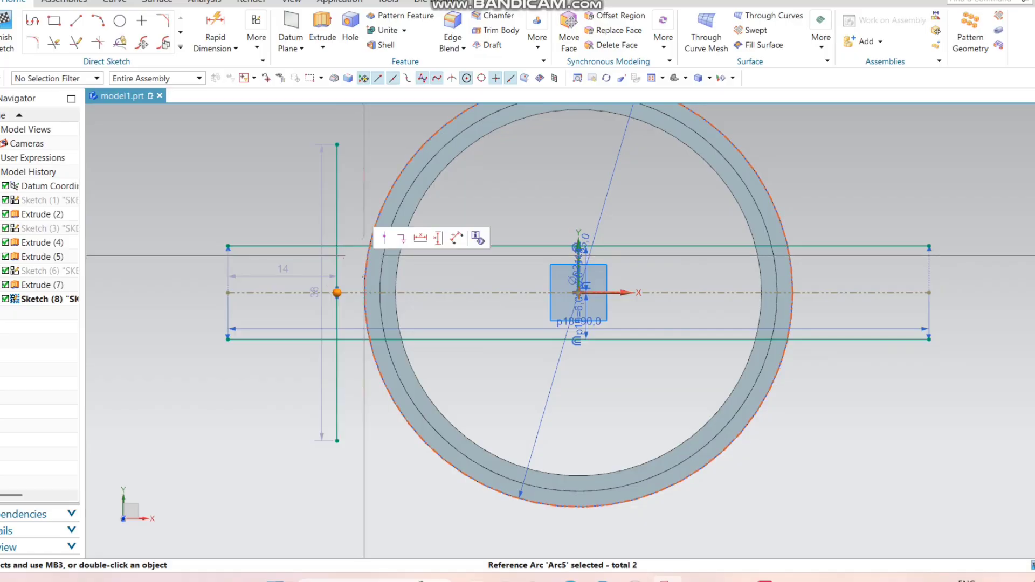
click(384, 237)
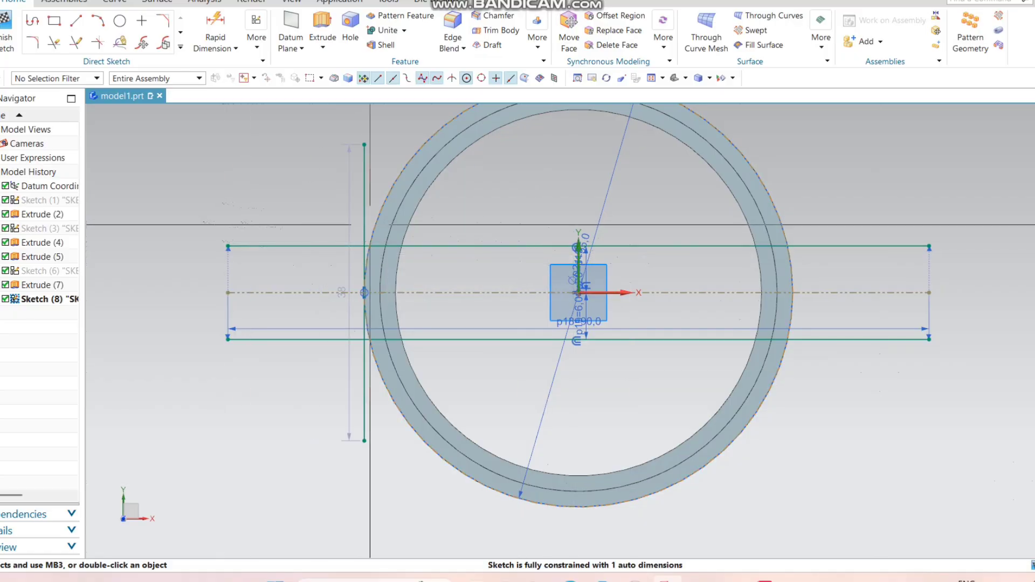
click(363, 176)
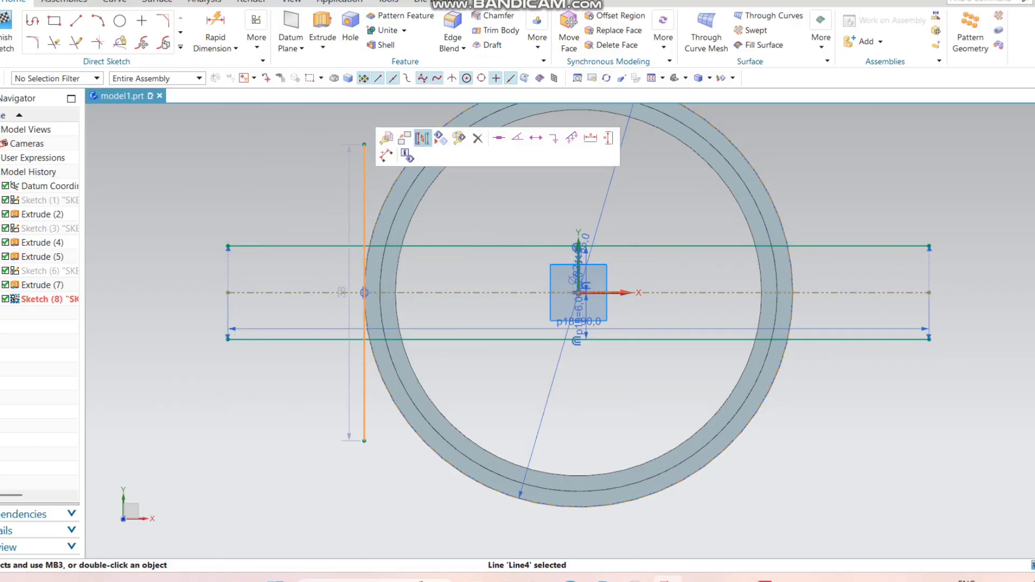
click(423, 138)
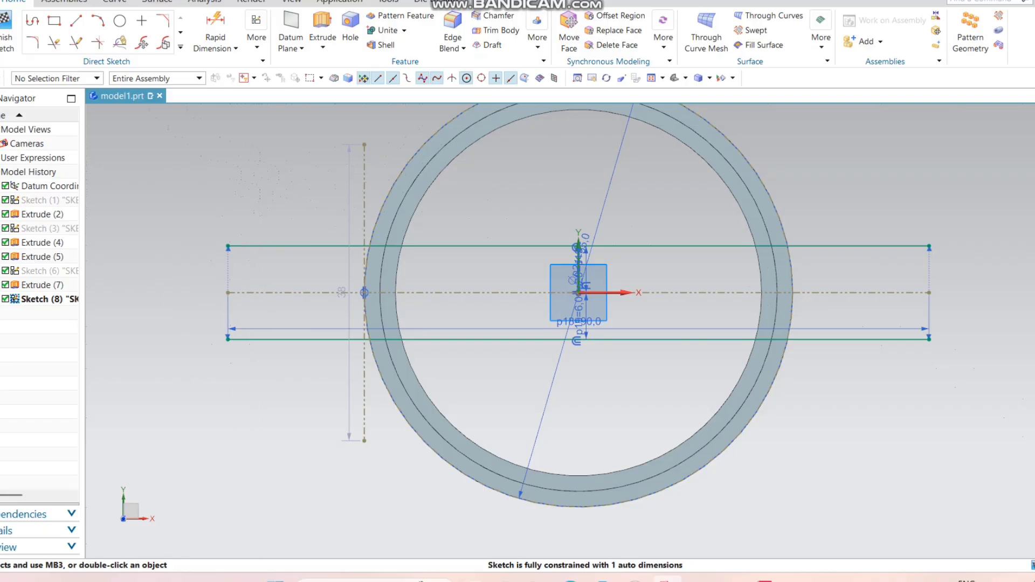
Offset the vertical reference line 15 mm toward the ring's centre and convert the offset line to a reference line
click(181, 47)
click(120, 131)
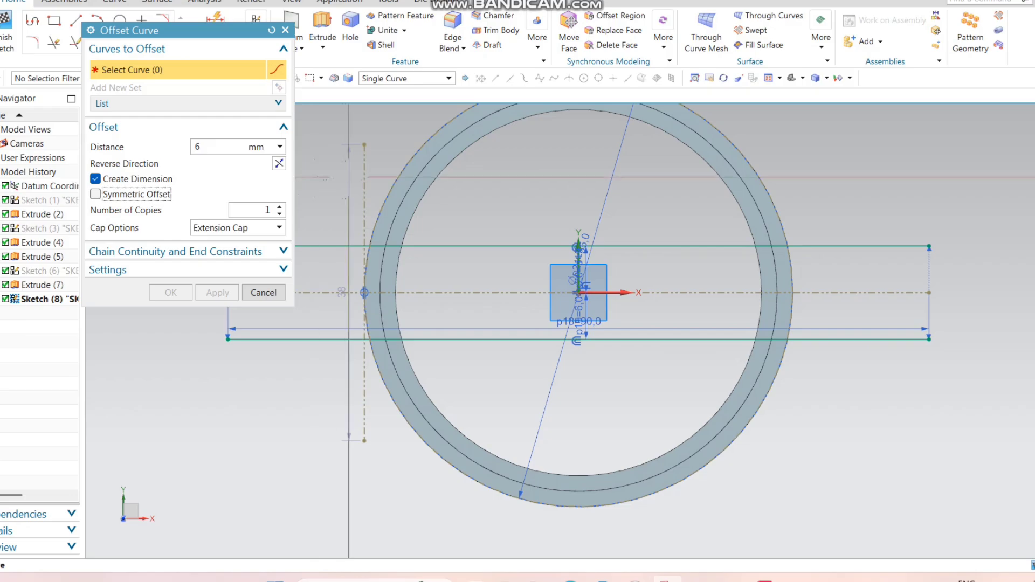
click(351, 176)
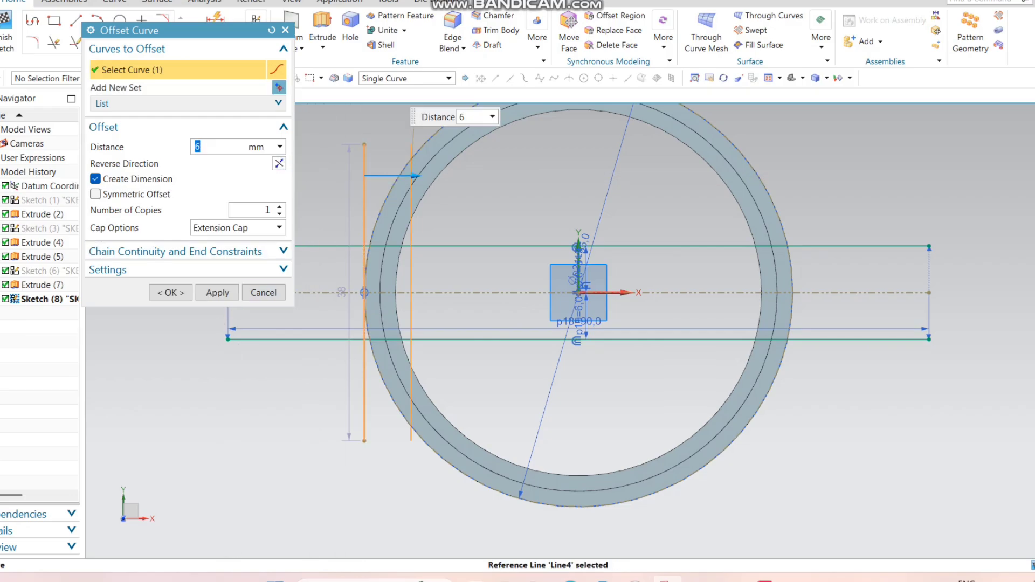
text(15)
key(Return)
click(218, 292)
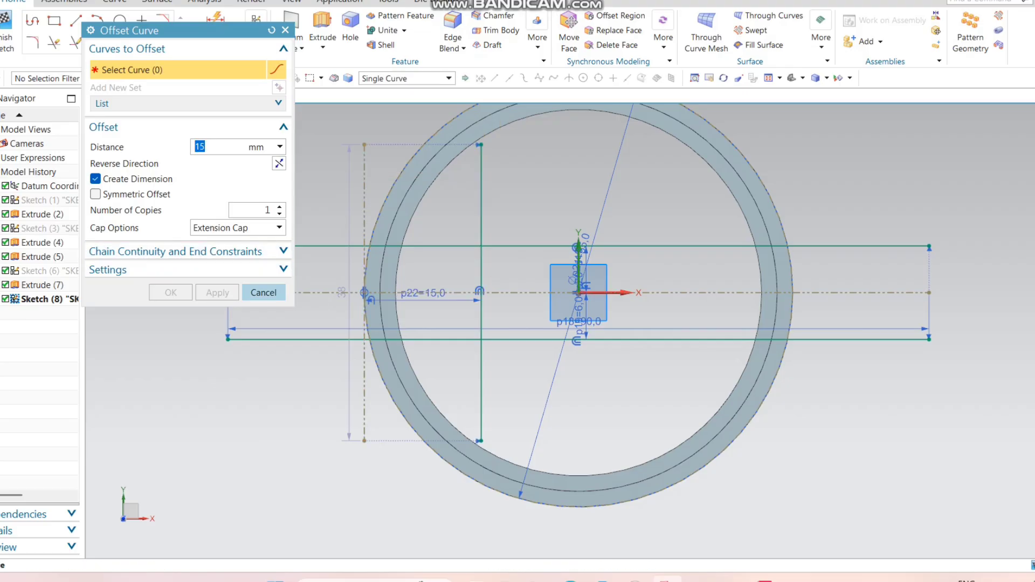
click(263, 292)
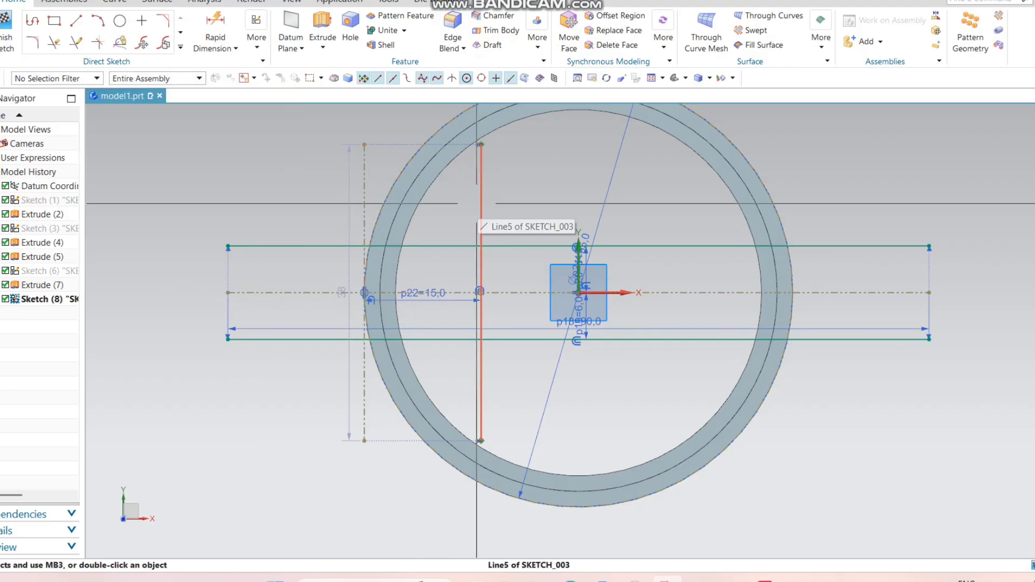
click(478, 205)
click(536, 166)
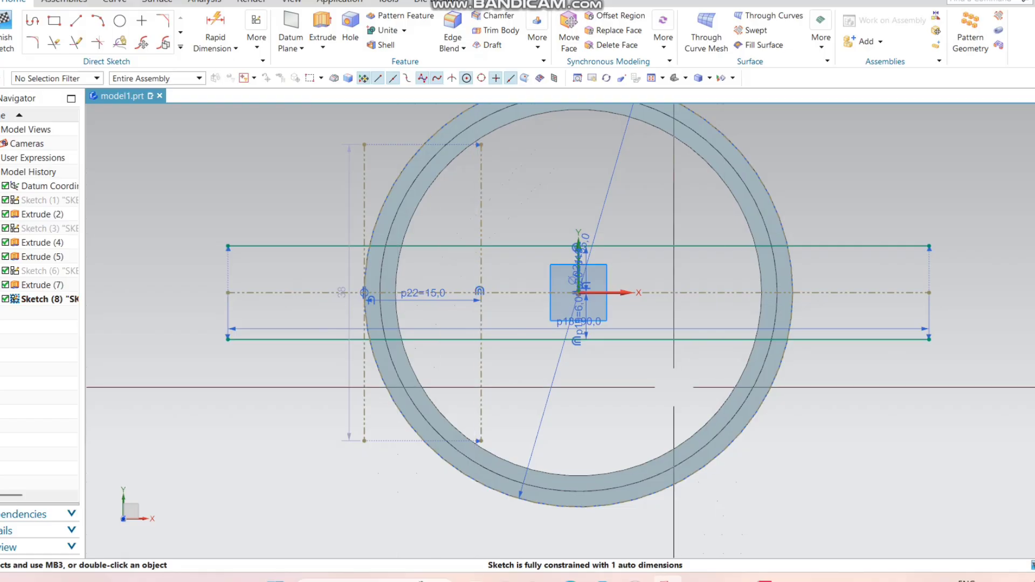
Sketch a small circle between the two horizontal lines and between the two vertical reference lines
scroll(342, 300, up, 2)
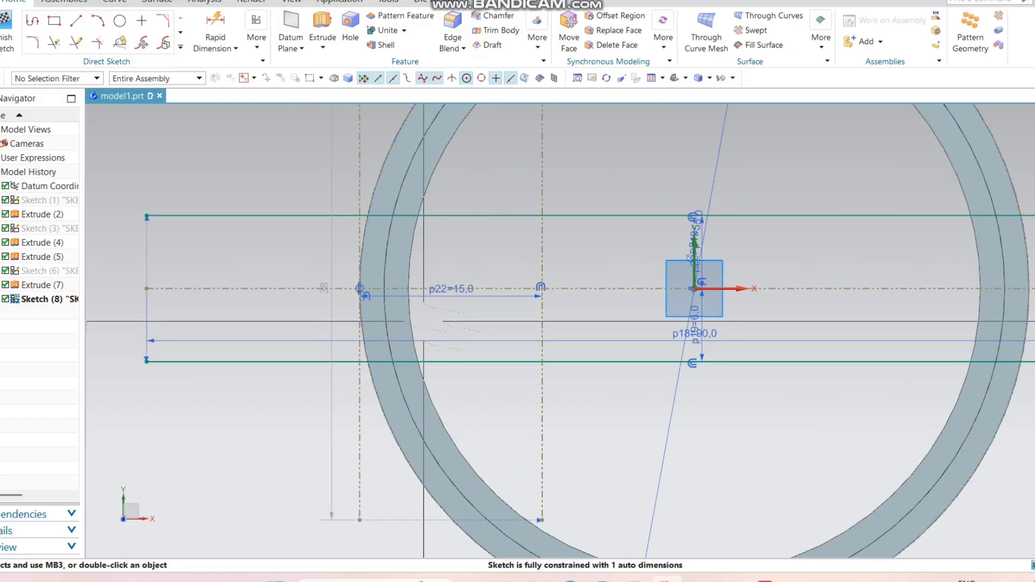
key(o)
click(461, 266)
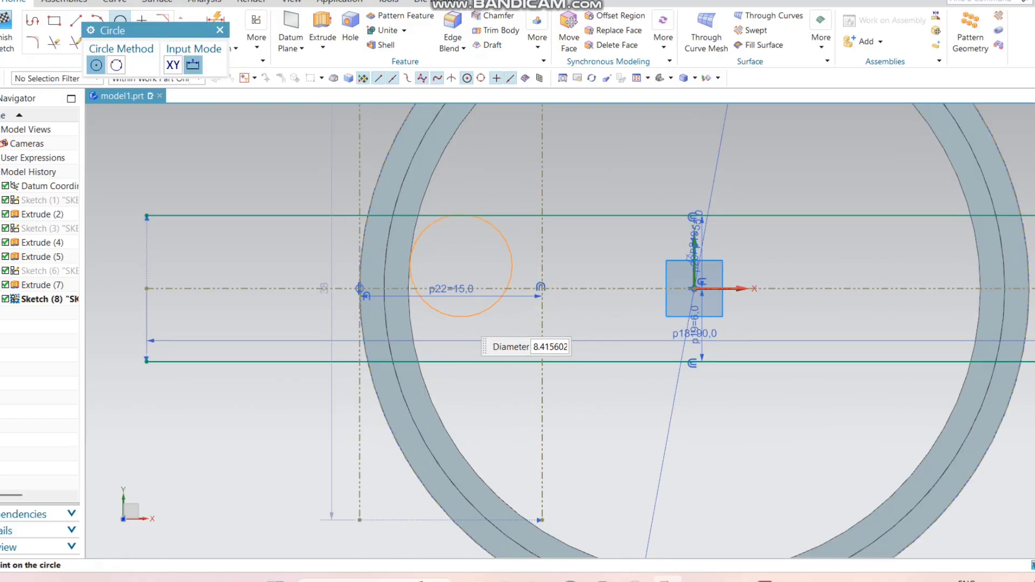
click(502, 246)
key(Escape)
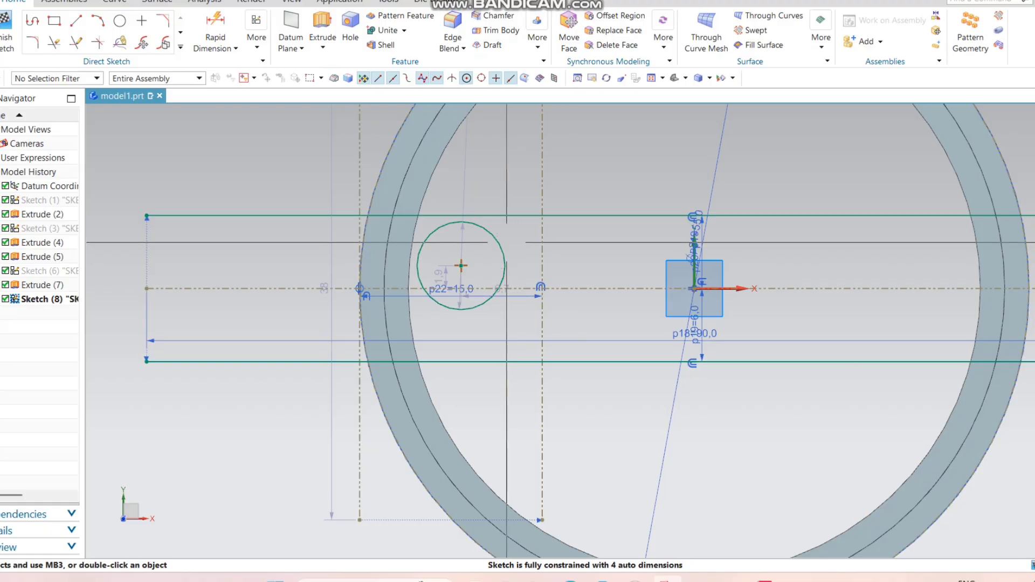
Make the small circle tangent to both horizontal lines and to the vertical reference line offset by 15 mm
click(503, 244)
click(507, 217)
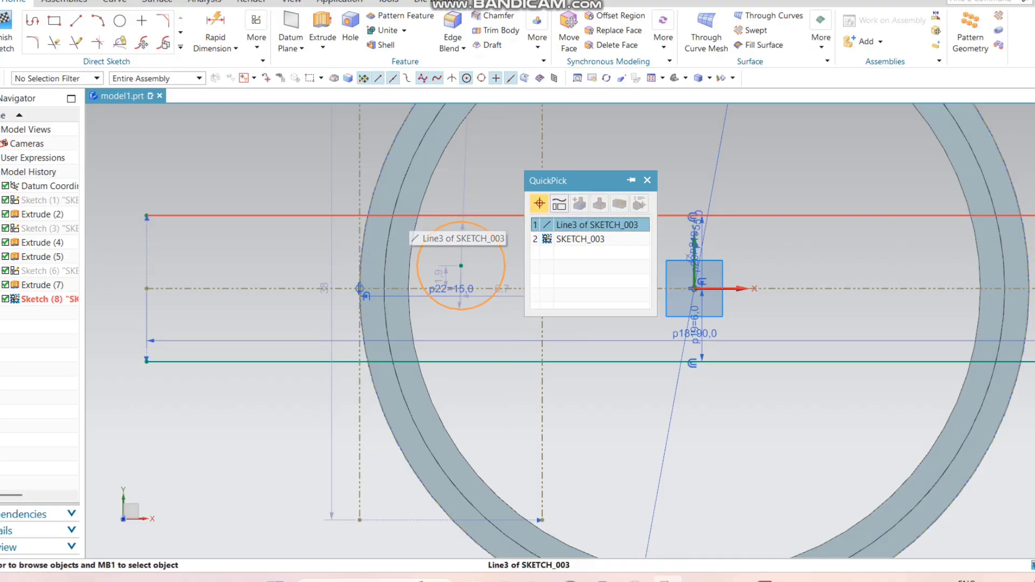
click(596, 224)
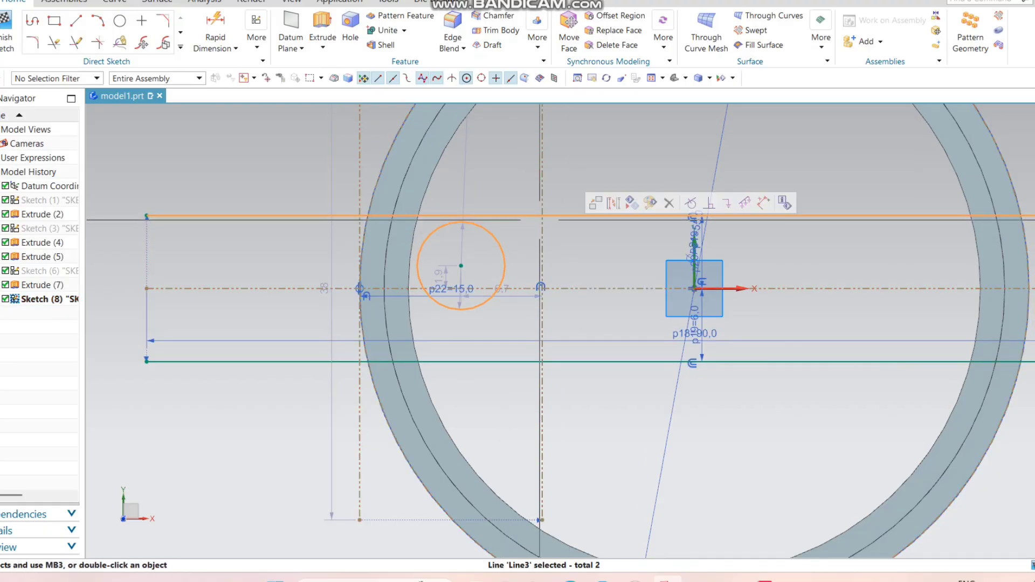
click(691, 203)
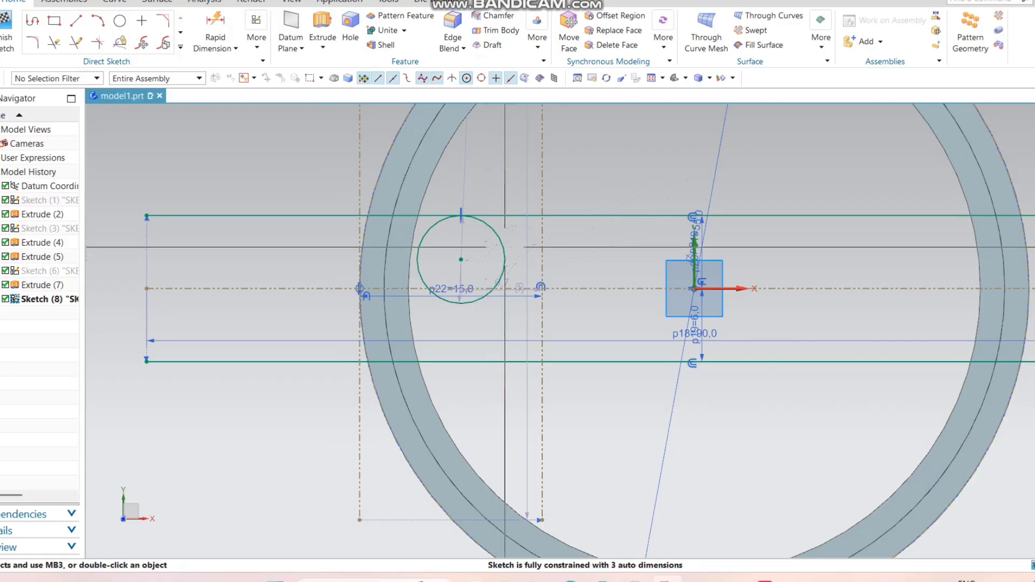
click(461, 258)
click(542, 237)
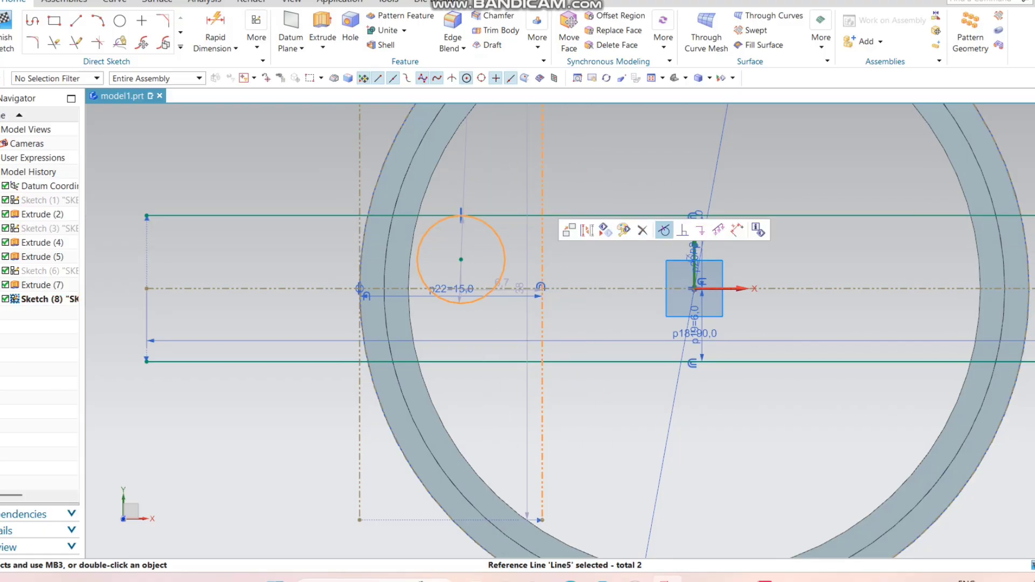
click(665, 229)
click(489, 303)
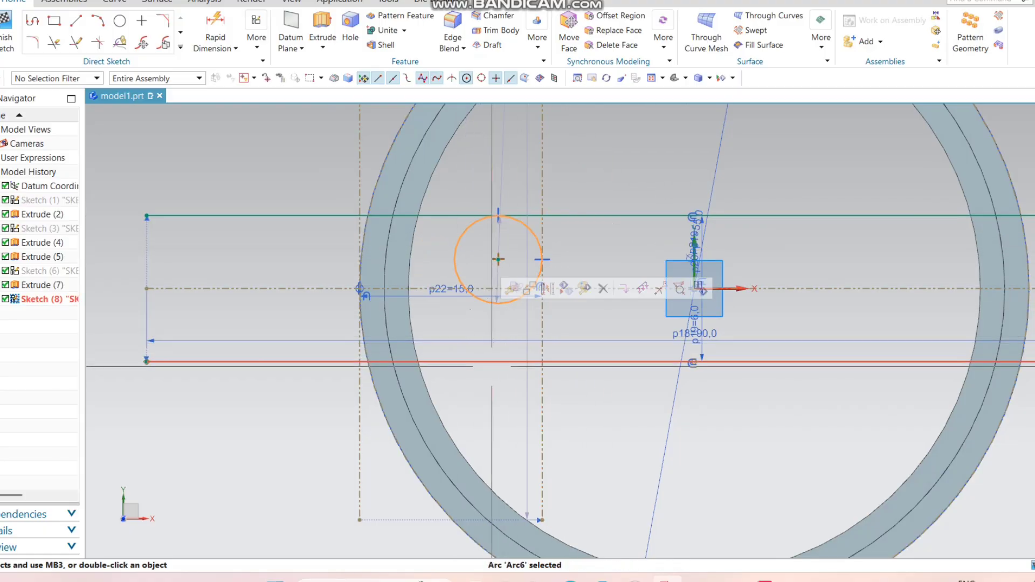
click(588, 361)
click(610, 343)
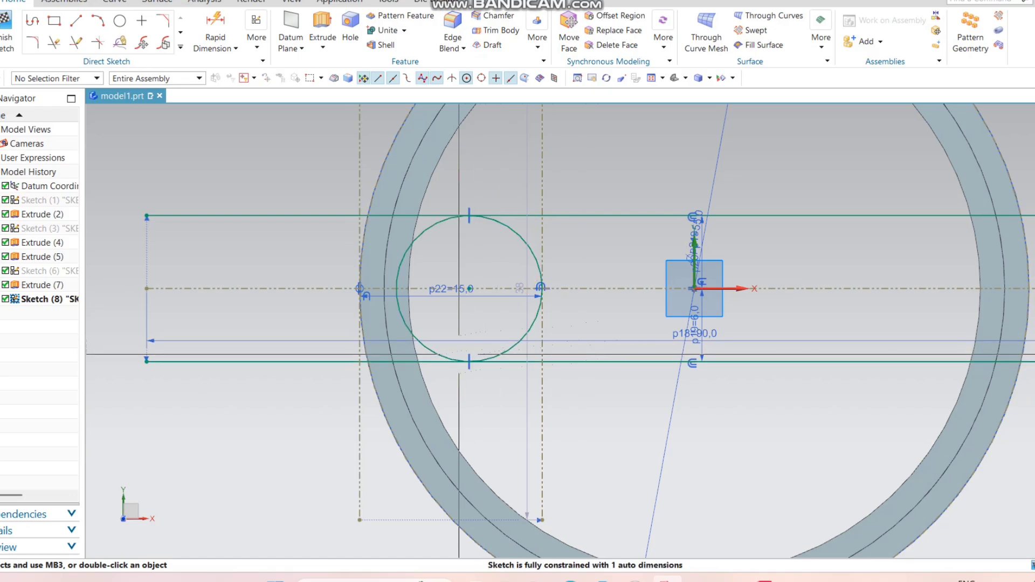
Trim away the outward-facing half of the small circle, leaving a semicircular arc between the horizontal lines
scroll(522, 265, down, 2)
scroll(346, 305, up, 2)
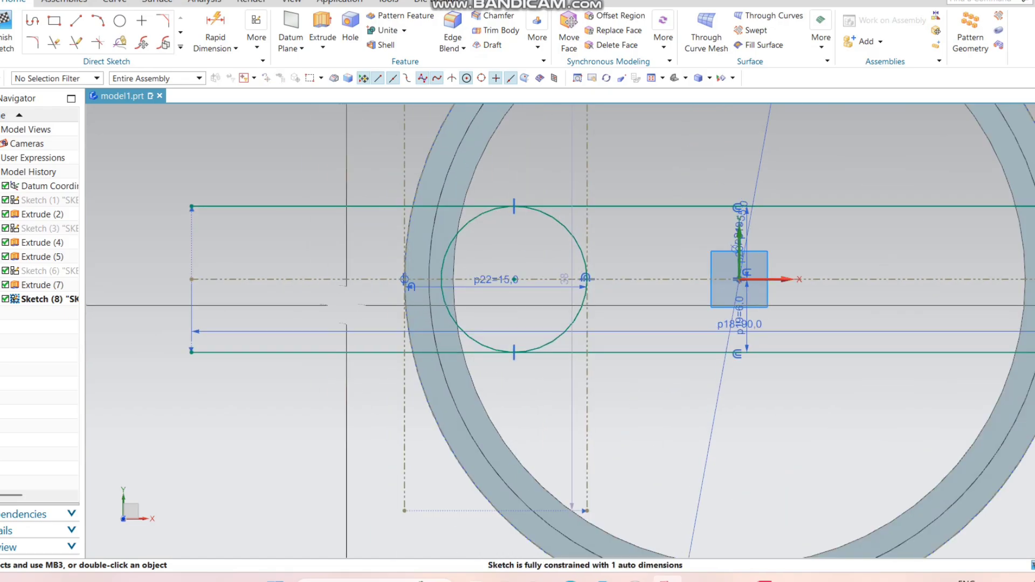
key(t)
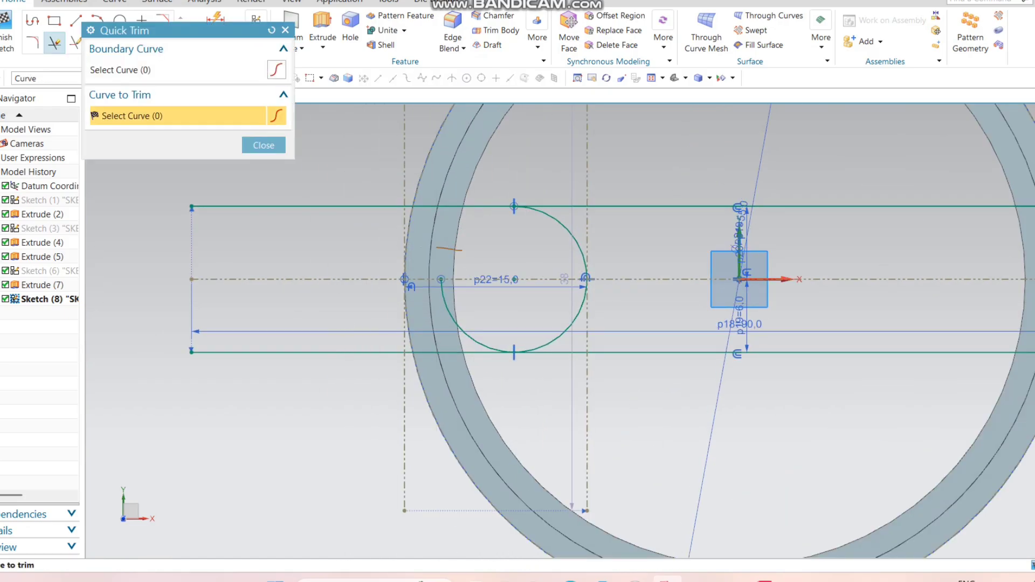
scroll(325, 298, down, 1)
key(Escape)
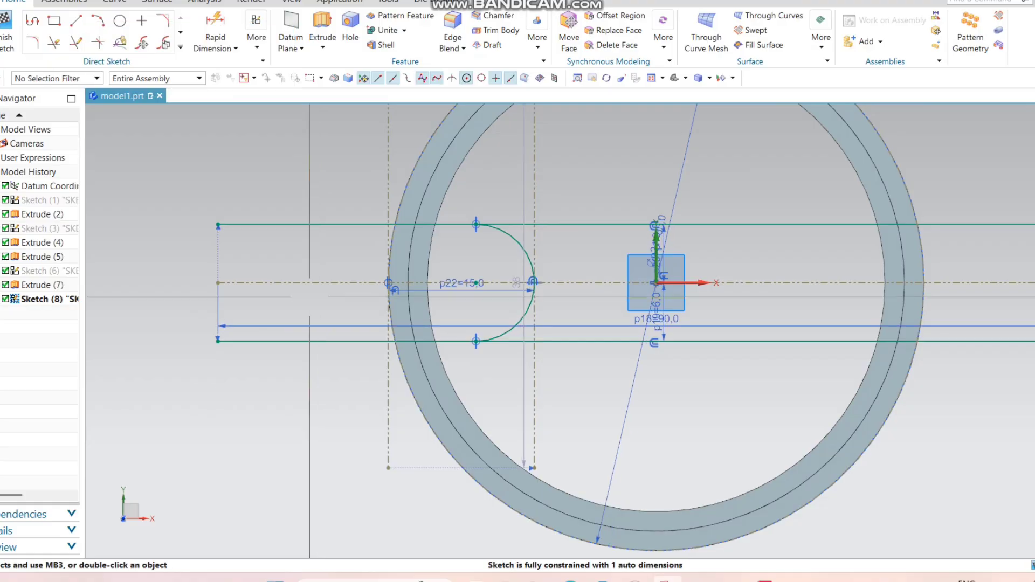
Trim the left ends of both horizontal lines back to the vertical reference line at the ring's outer edge
key(t)
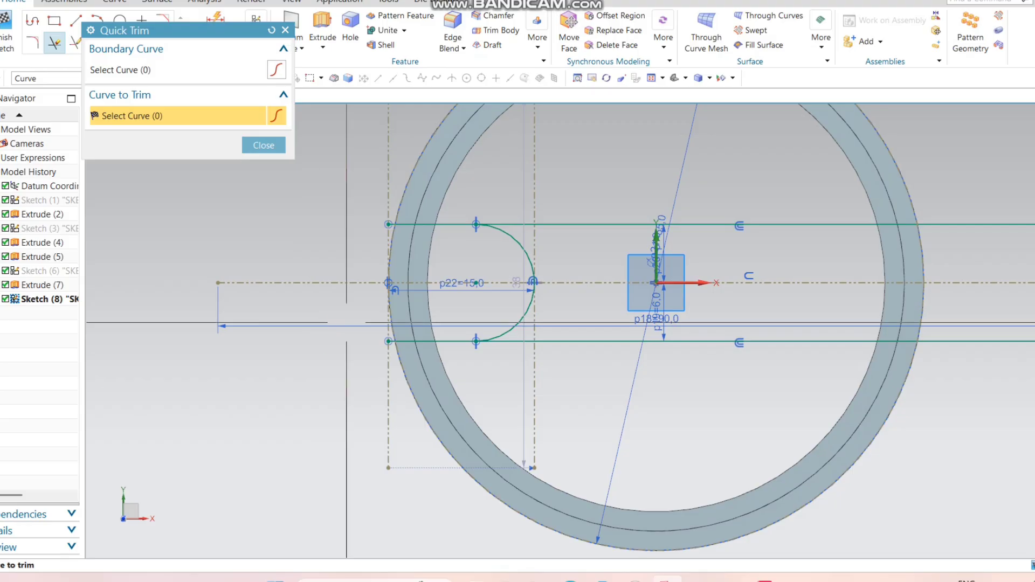
scroll(369, 335, down, 3)
key(Escape)
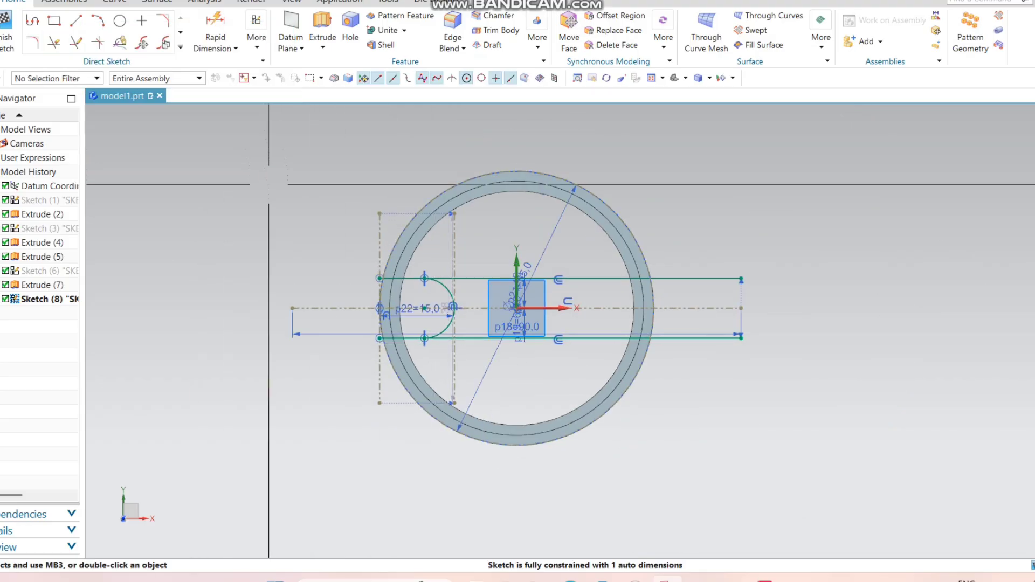
Sketch a vertical line about 71 mm long across the right side of the ring
scroll(377, 301, up, 3)
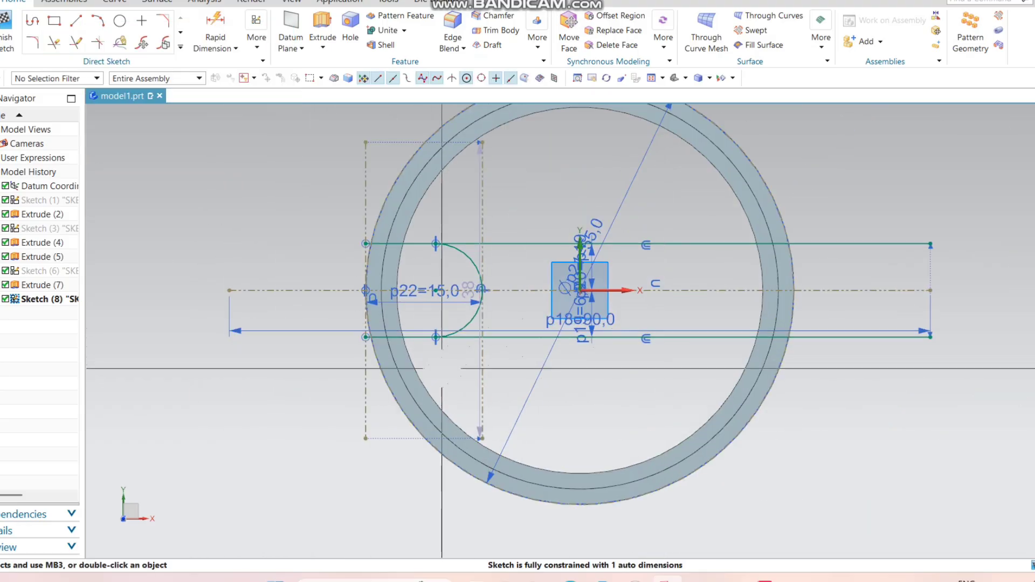
key(l)
scroll(563, 347, down, 2)
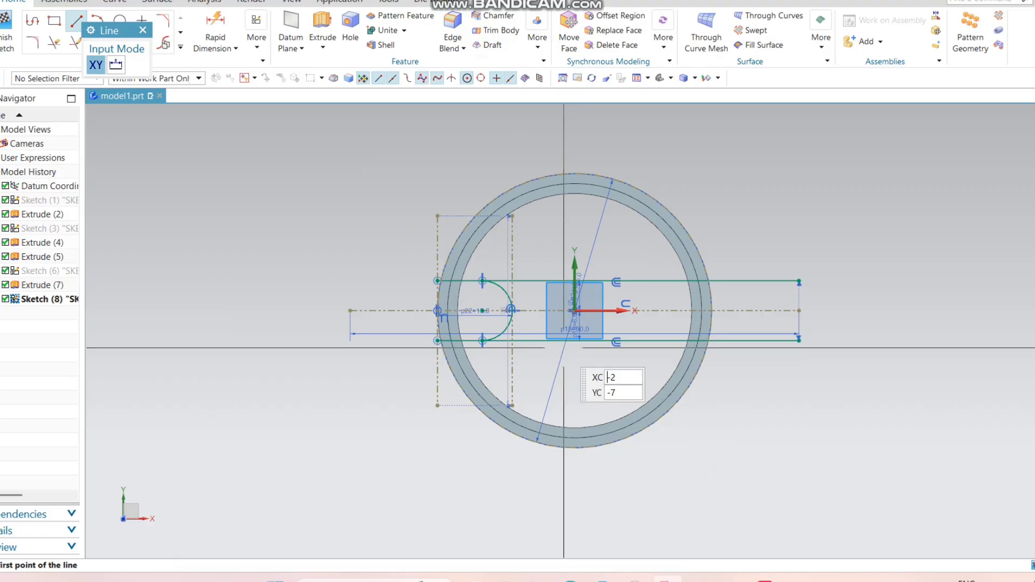
click(694, 152)
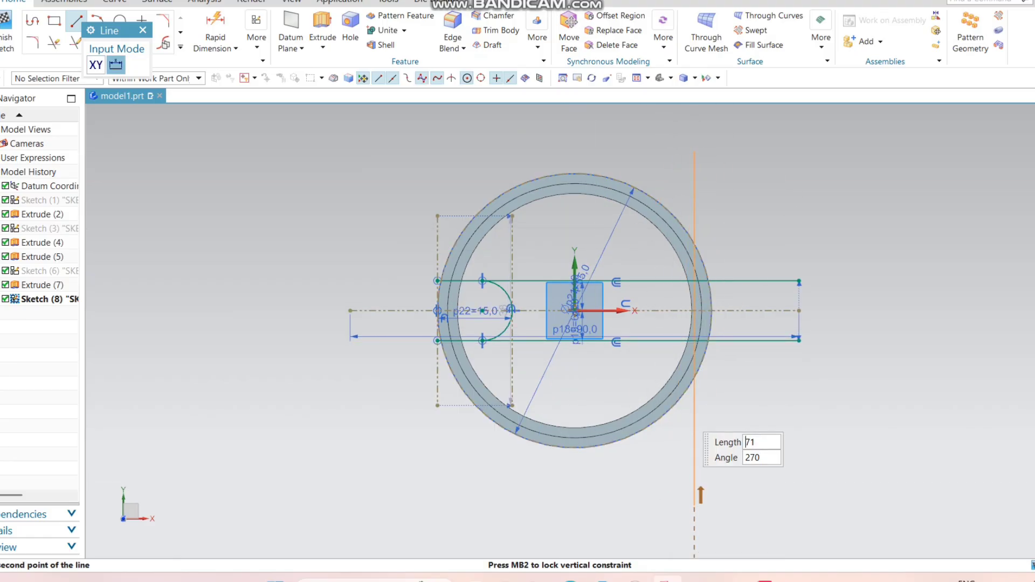
click(692, 505)
key(Escape)
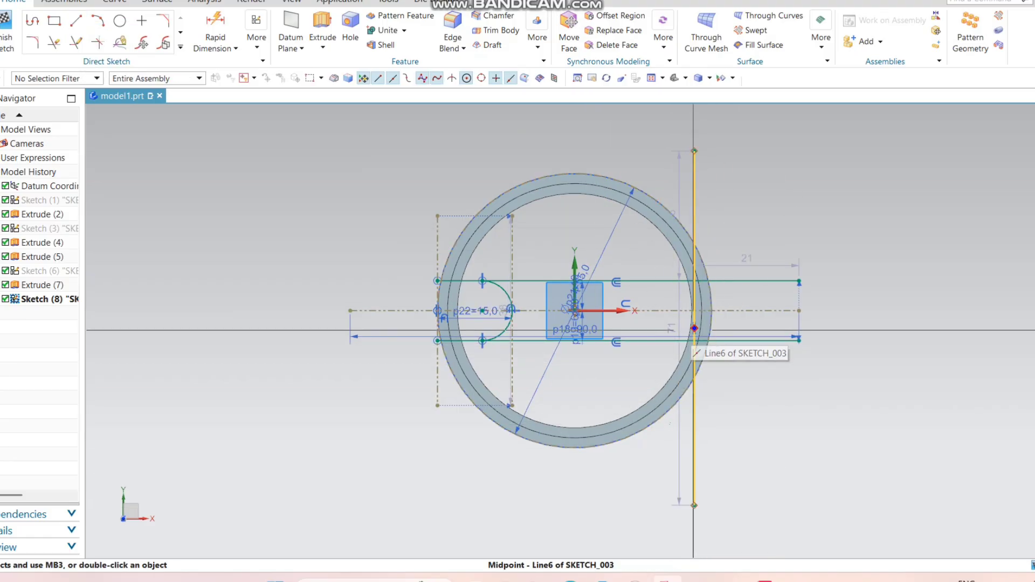
Make the new vertical line's midpoint coincident with the centre of the 55 mm reference circle
click(694, 327)
click(735, 344)
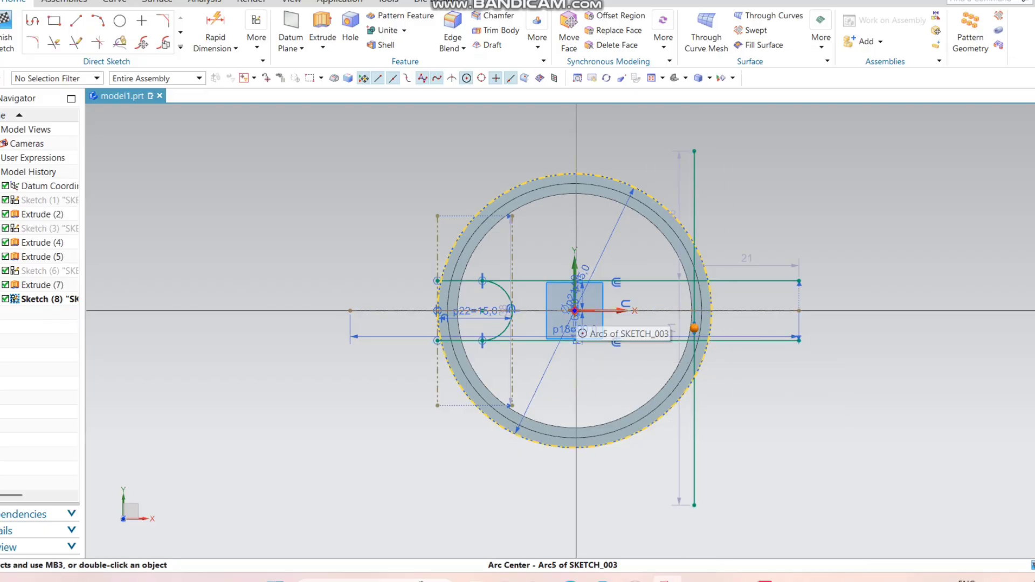
click(575, 311)
click(653, 324)
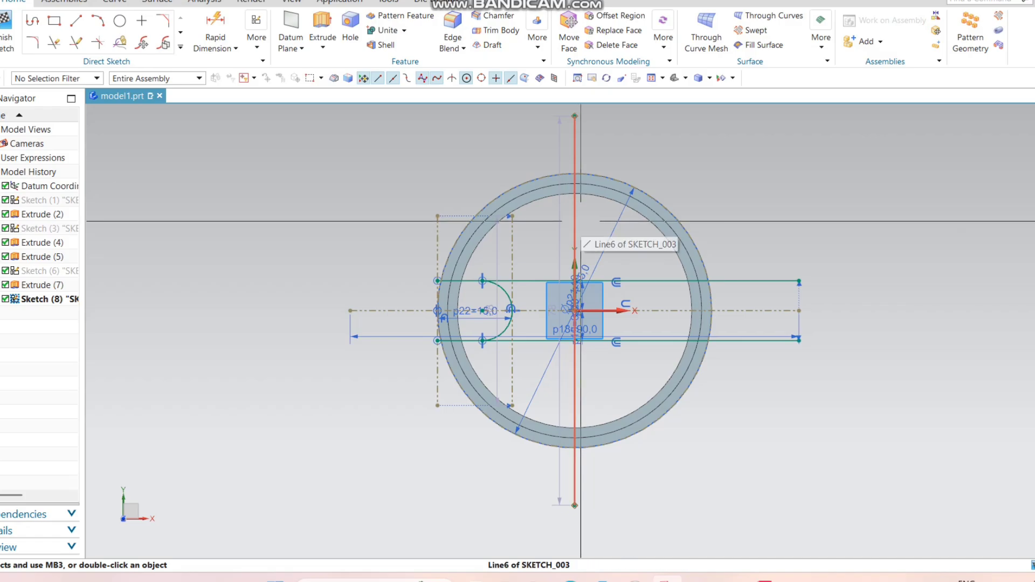
Convert the vertical line through the ring's centre to a reference line
click(575, 238)
click(640, 183)
scroll(541, 335, up, 2)
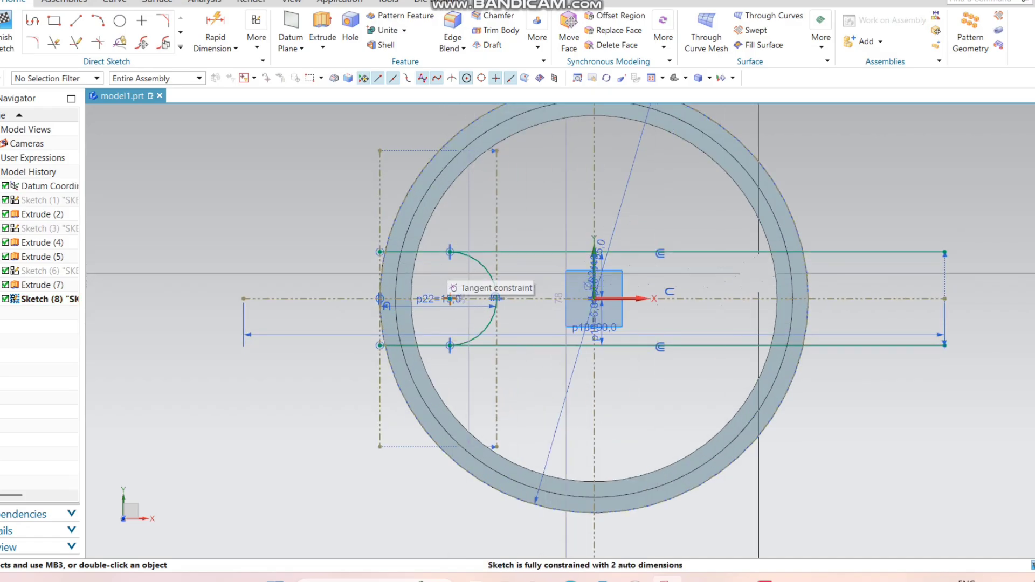
Try to trim the middle section of the upper horizontal line inside the ring
key(t)
drag(706, 225, 703, 265)
key(Return)
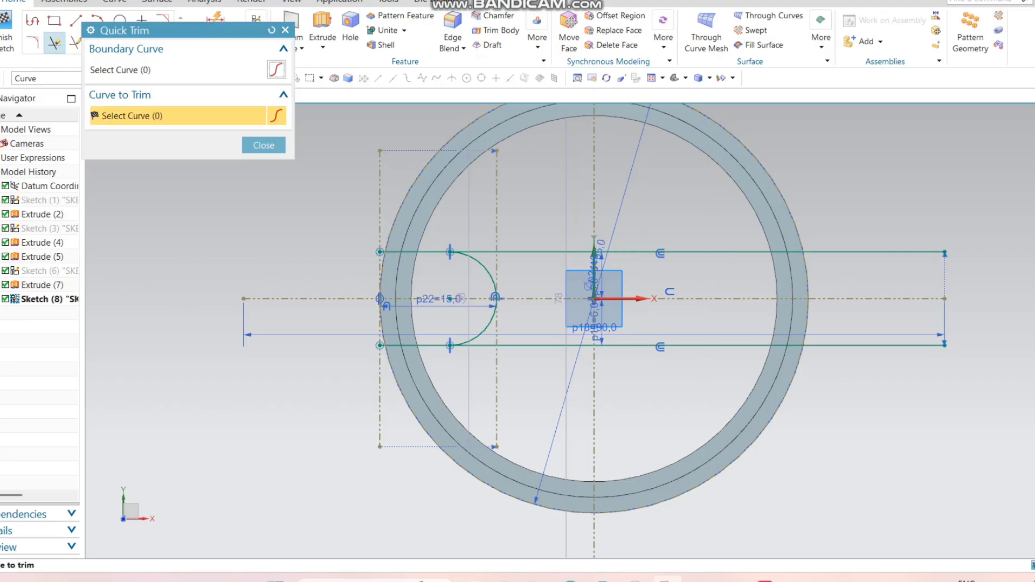
drag(481, 244, 484, 258)
key(Return)
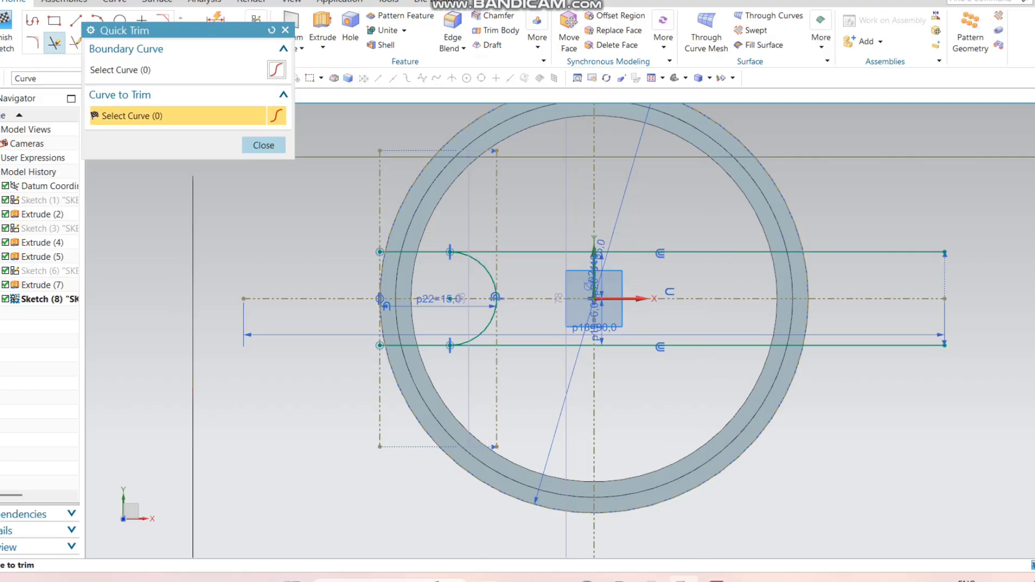
click(280, 150)
scroll(506, 291, up, 2)
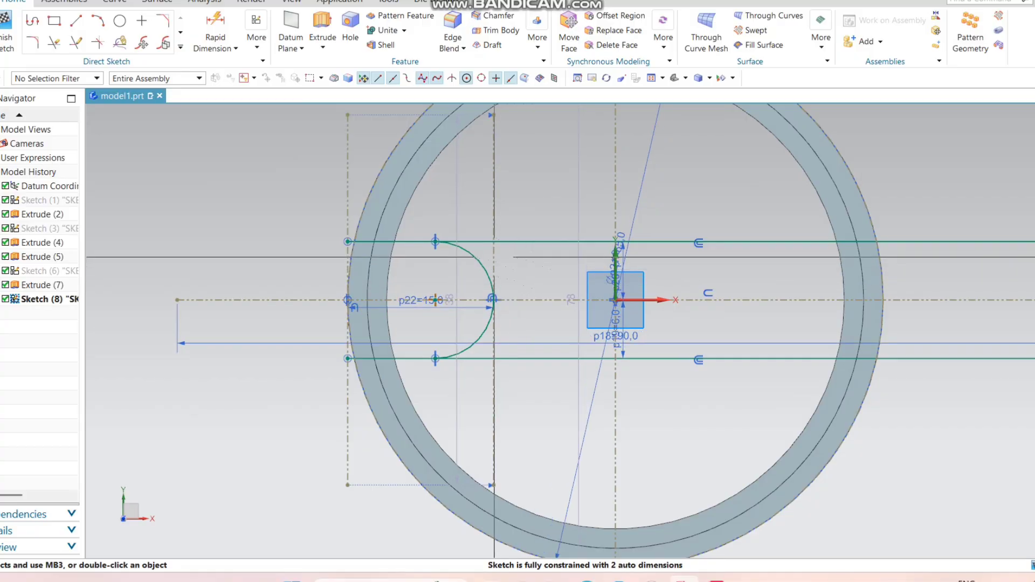
Trim the upper horizontal line from its outer right end back to the vertical reference line tangent to the semicircle
key(t)
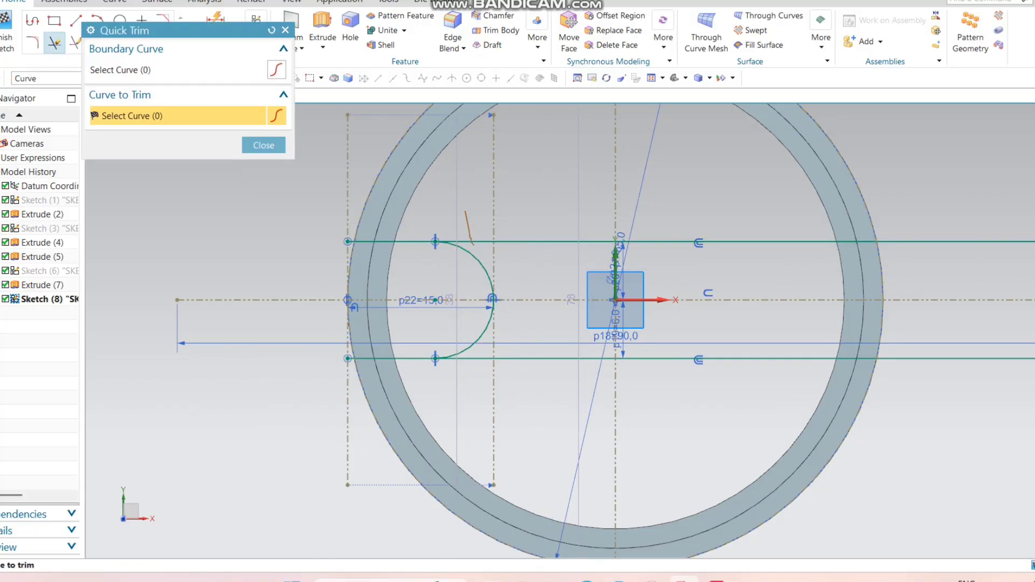
drag(473, 246, 475, 248)
click(519, 296)
drag(556, 269, 556, 270)
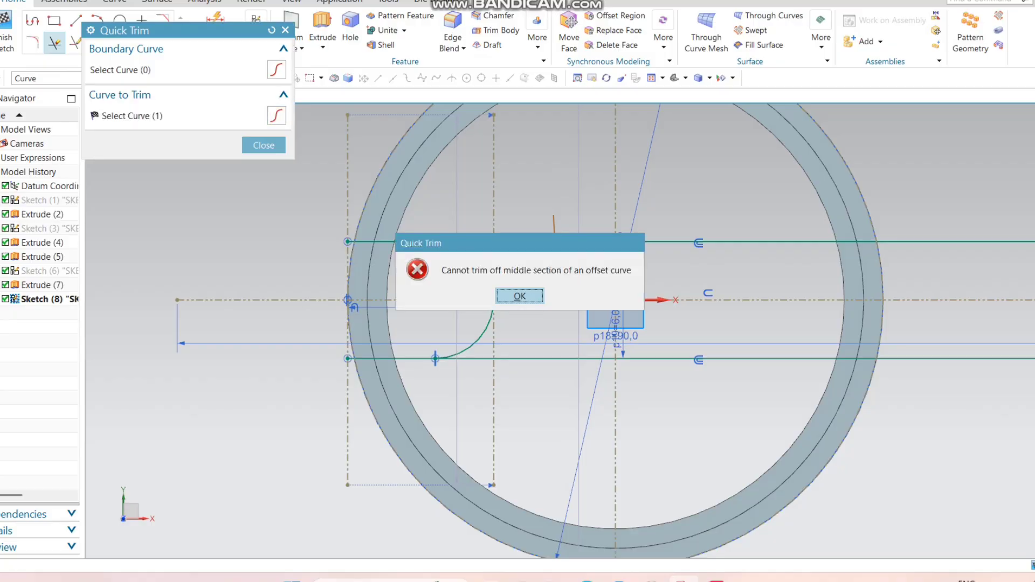
click(519, 295)
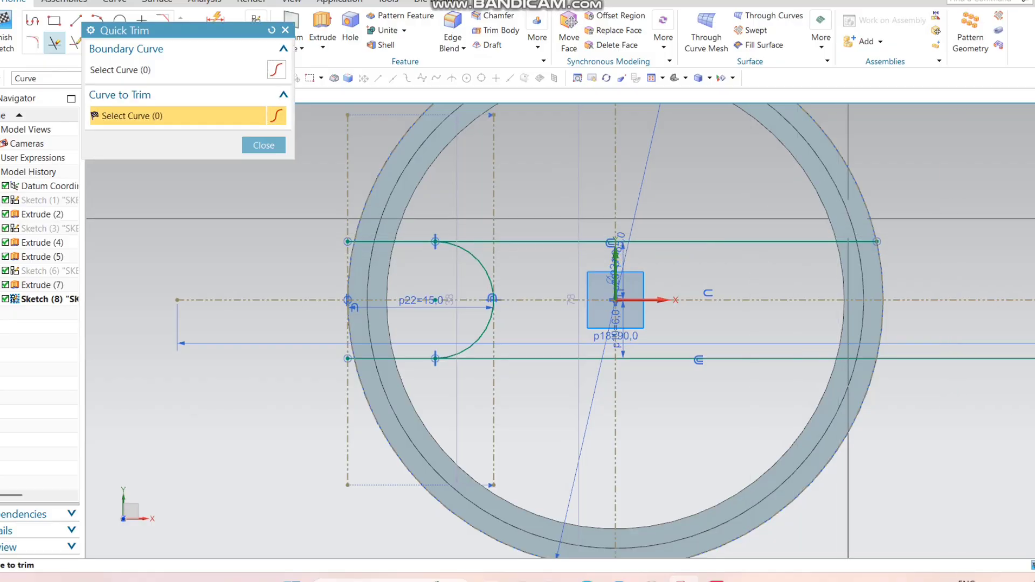
click(809, 241)
scroll(591, 256, up, 1)
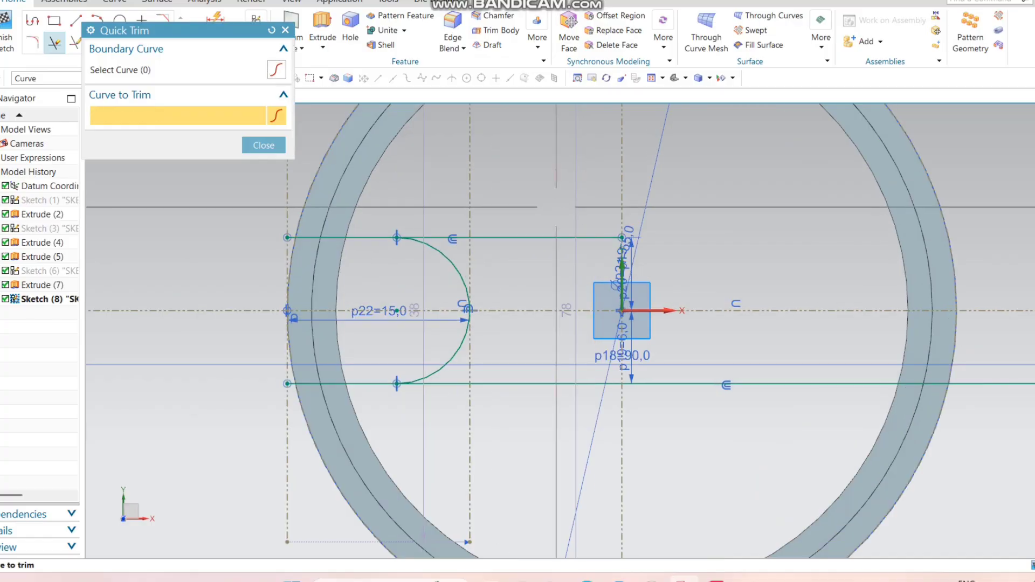
drag(556, 207, 556, 252)
drag(449, 225, 454, 245)
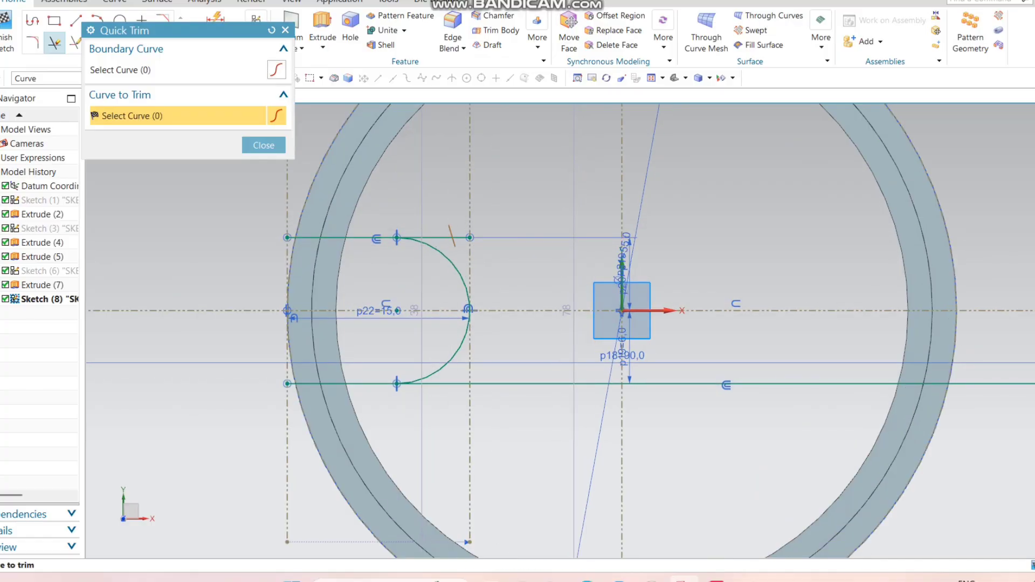
Trim the right portion of the lower horizontal line and the upper line's leftover stub back to the semicircle's ends
scroll(438, 213, down, 2)
scroll(431, 215, up, 1)
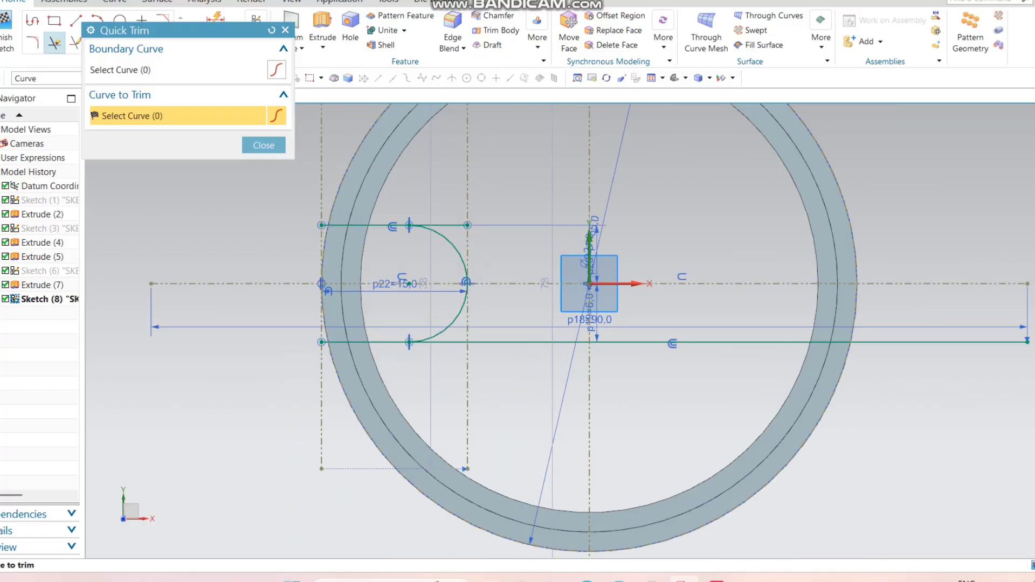
drag(884, 387, 920, 331)
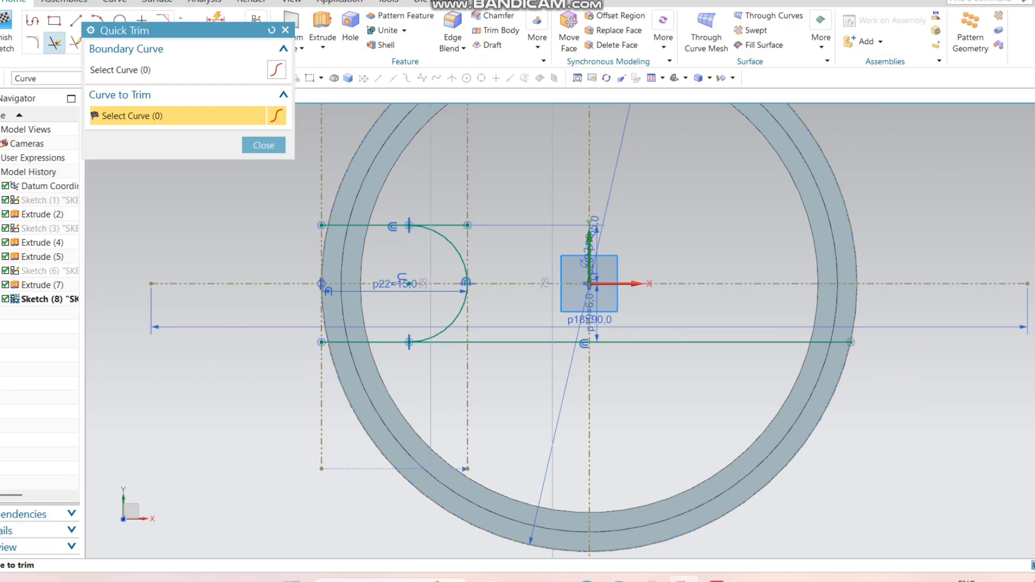
drag(754, 327, 706, 369)
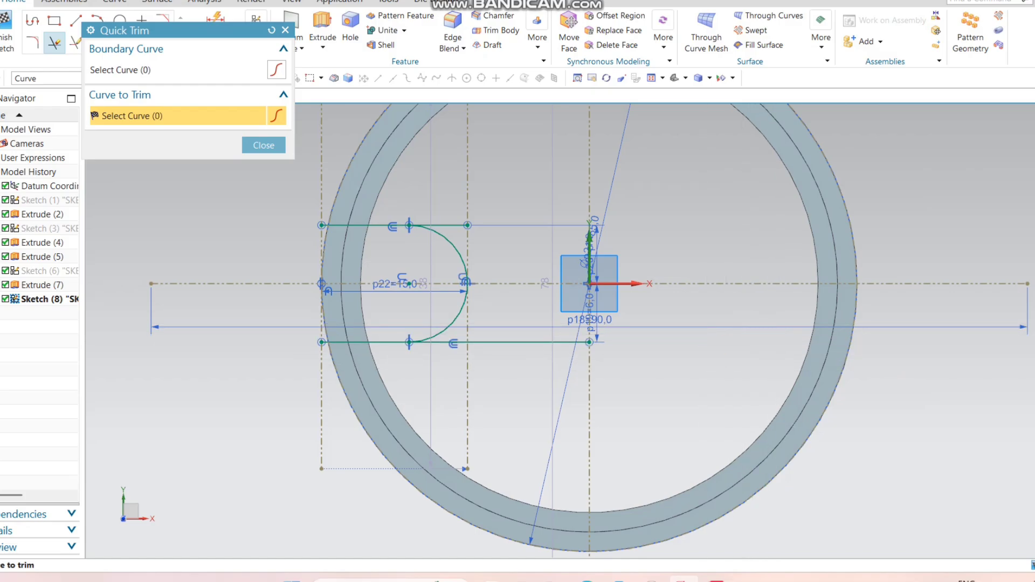
scroll(508, 370, up, 1)
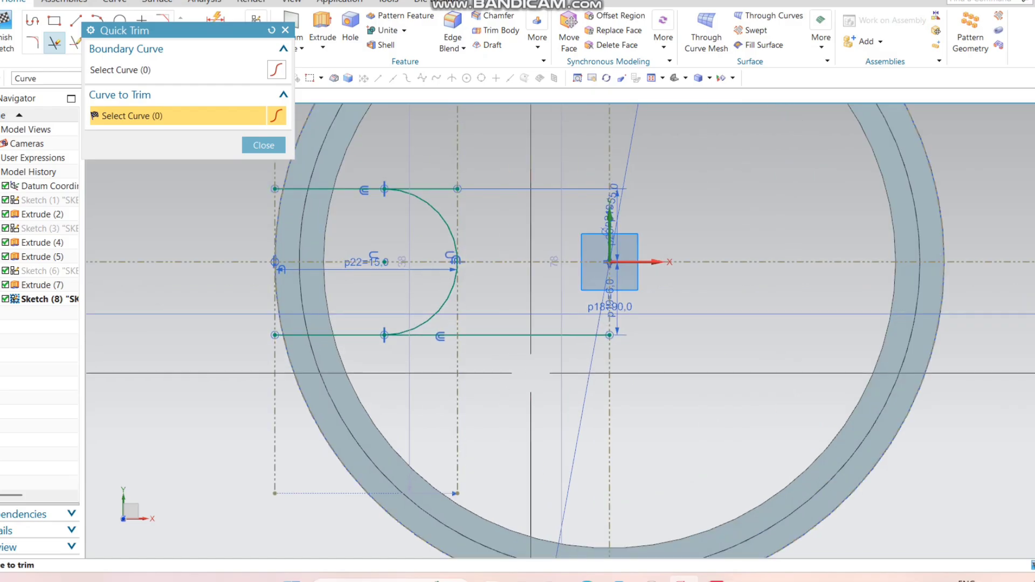
drag(541, 305, 531, 373)
drag(437, 362, 442, 324)
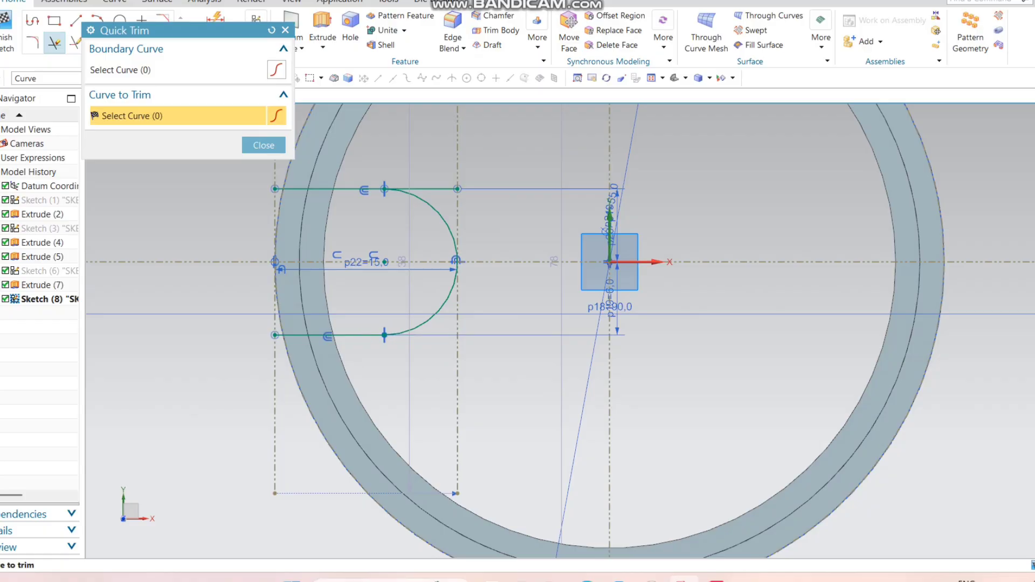
click(264, 145)
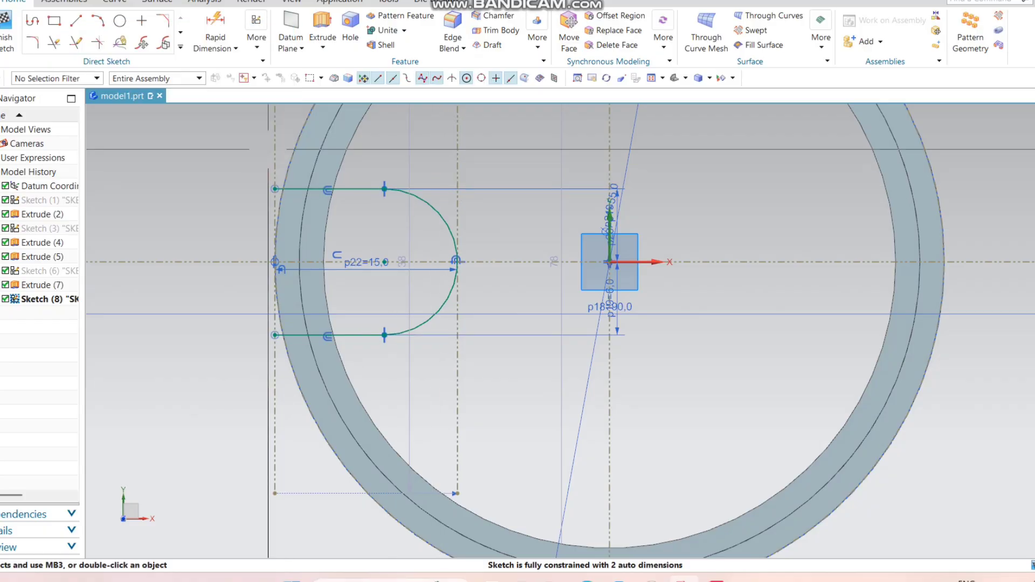
Trim the left ends of both horizontal lines back to the 55 mm reference circle
scroll(532, 227, down, 2)
scroll(370, 208, up, 4)
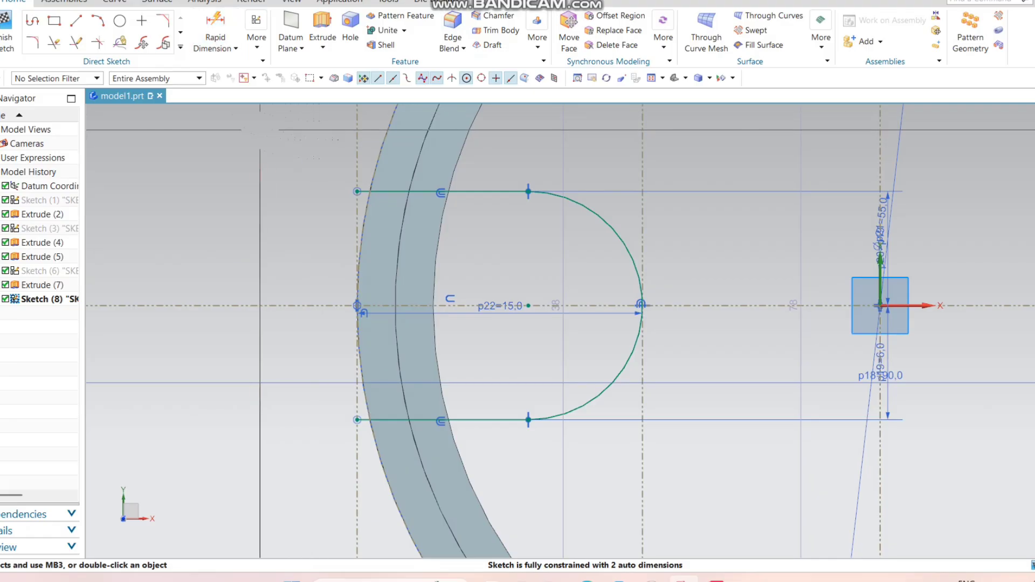
key(t)
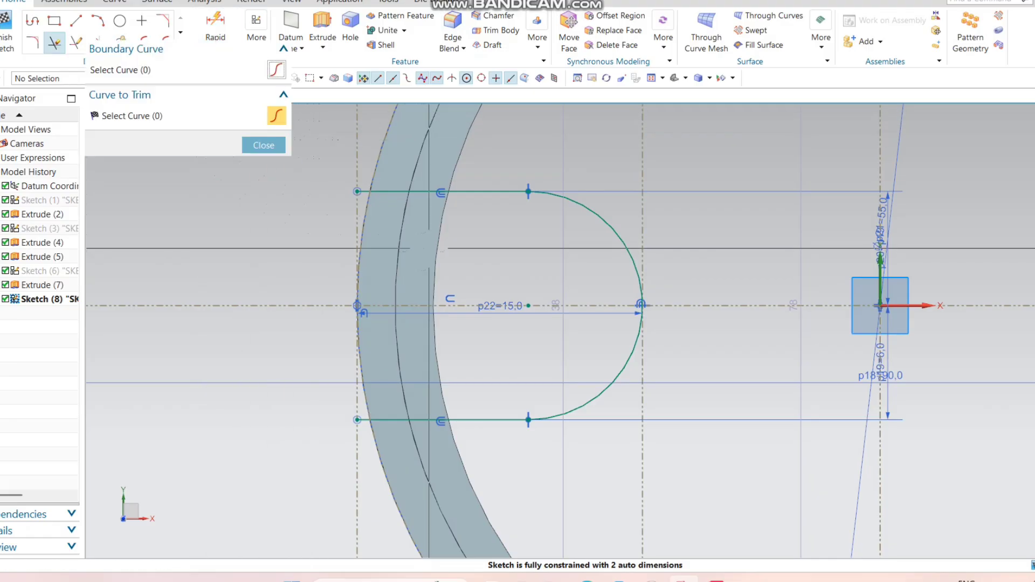
scroll(352, 206, up, 4)
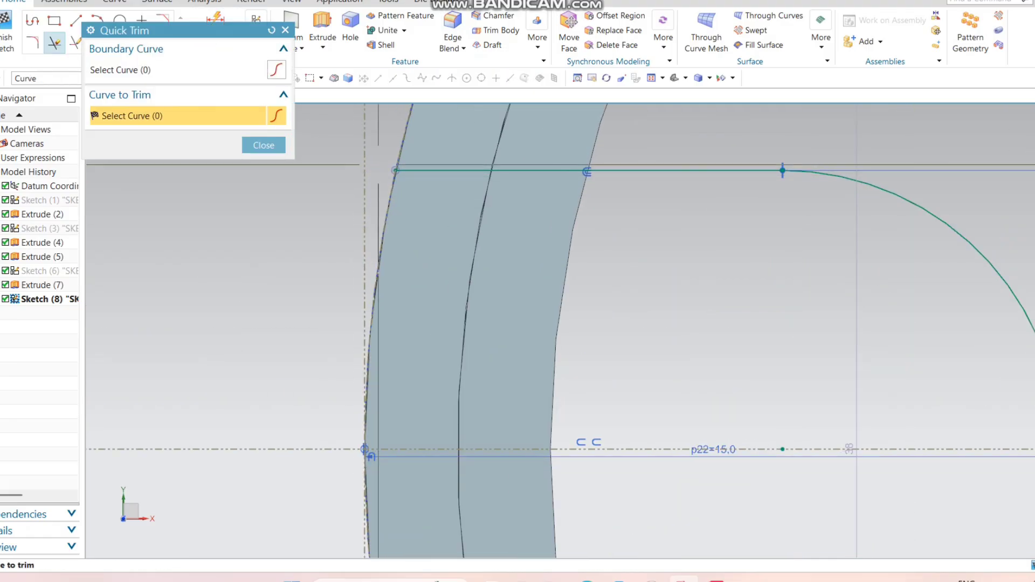
scroll(376, 167, down, 4)
scroll(351, 344, up, 4)
click(421, 351)
scroll(420, 370, down, 5)
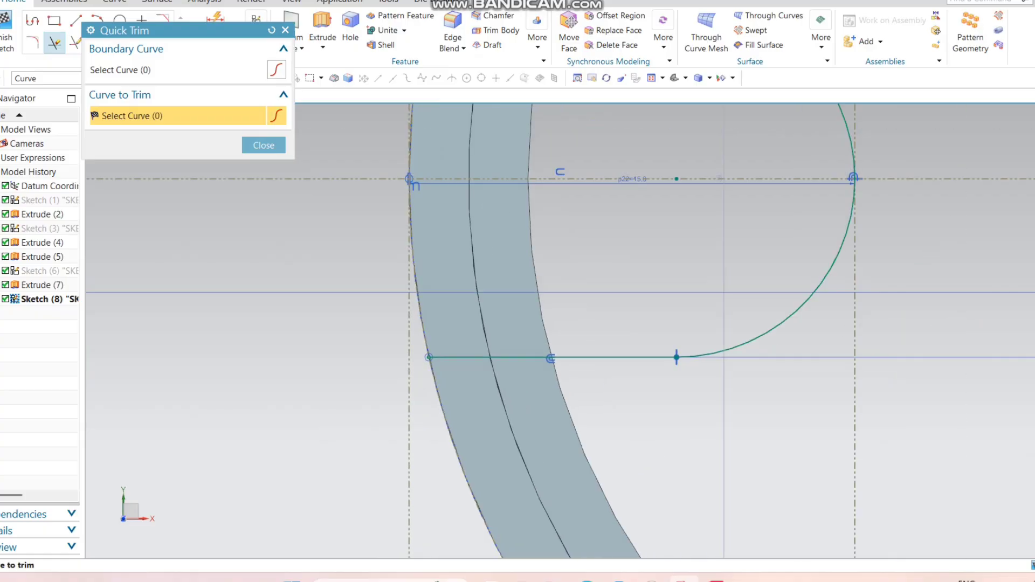
click(279, 150)
scroll(189, 271, down, 2)
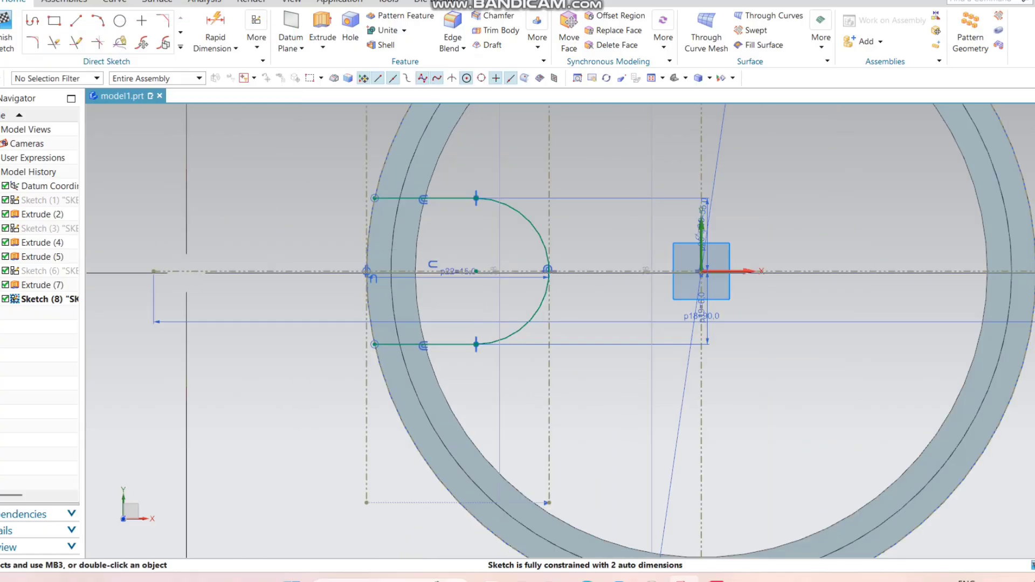
Draw a 4 mm diameter circle centred on the semicircular arc's centre point
scroll(501, 311, up, 2)
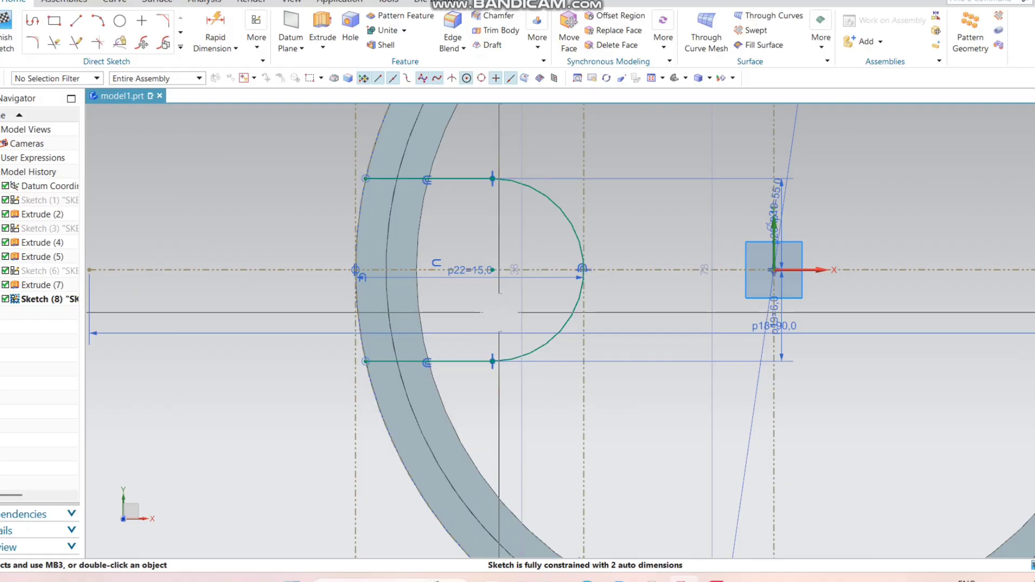
scroll(458, 291, down, 4)
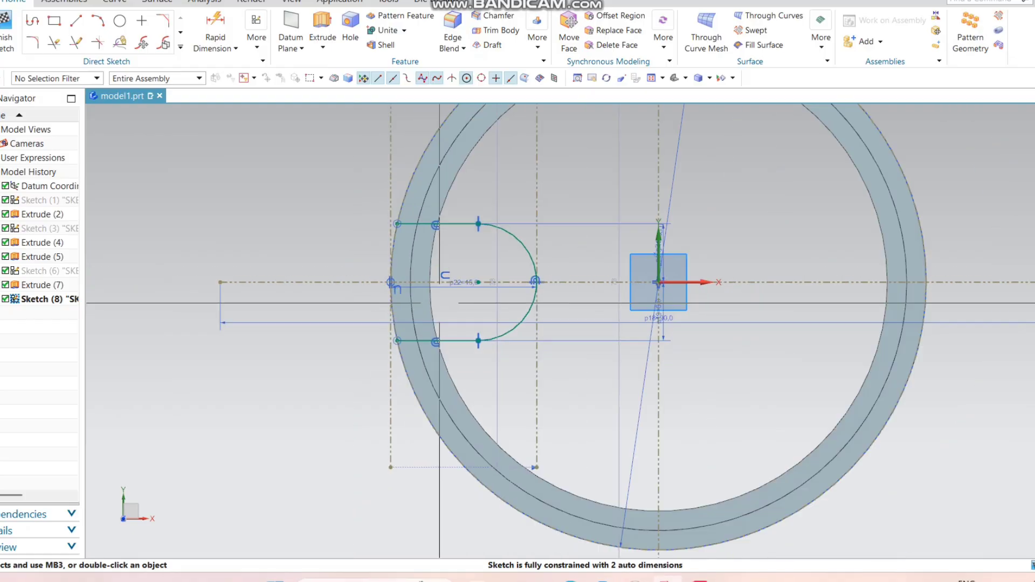
scroll(405, 302, up, 3)
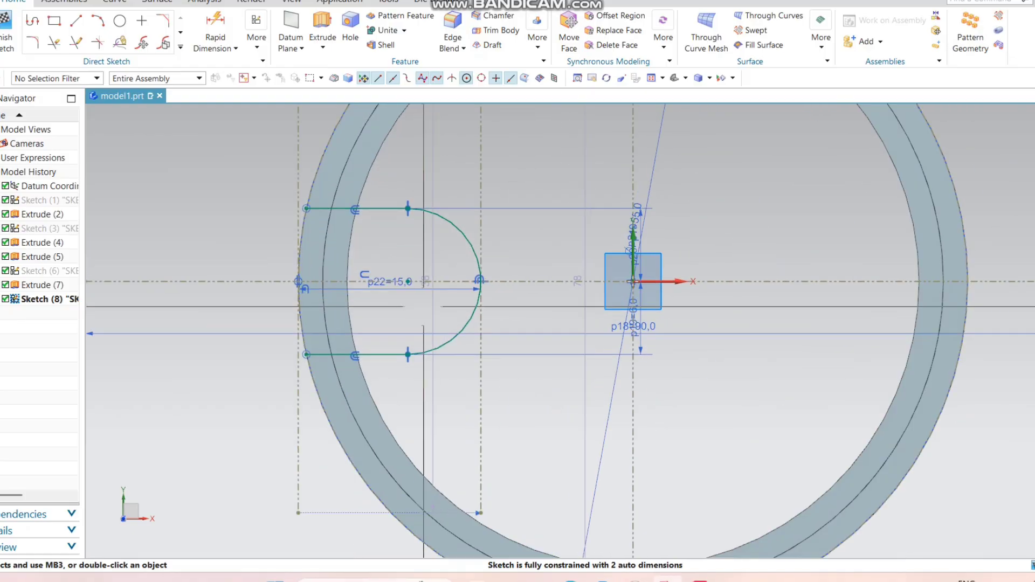
key(o)
scroll(407, 298, up, 4)
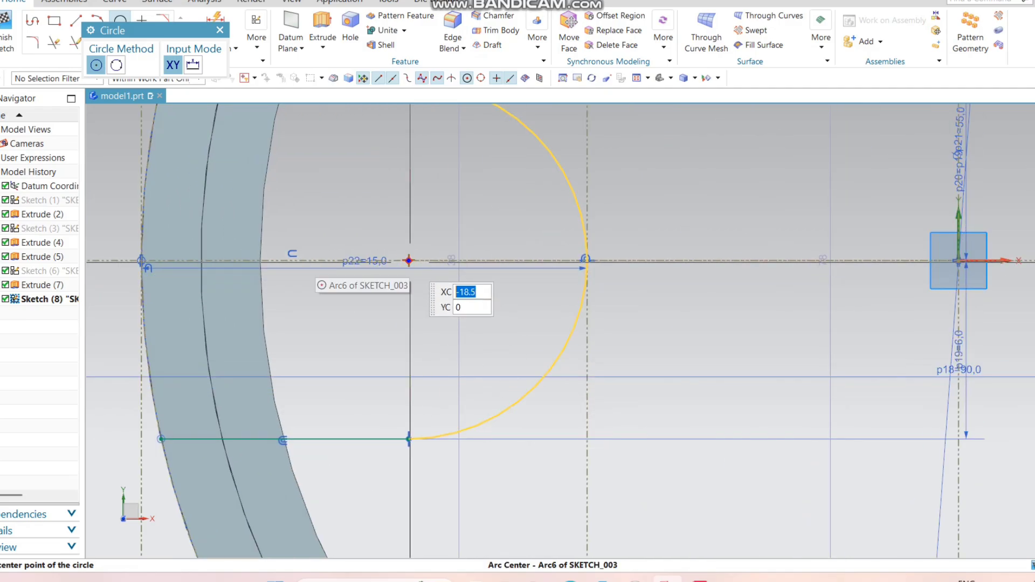
click(408, 261)
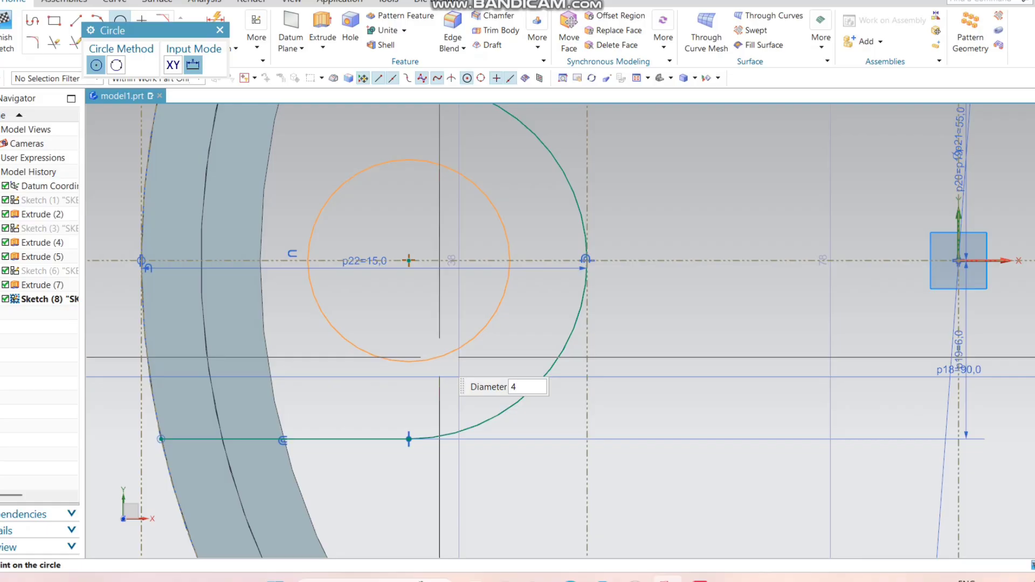
key(Return)
click(220, 30)
scroll(573, 242, down, 2)
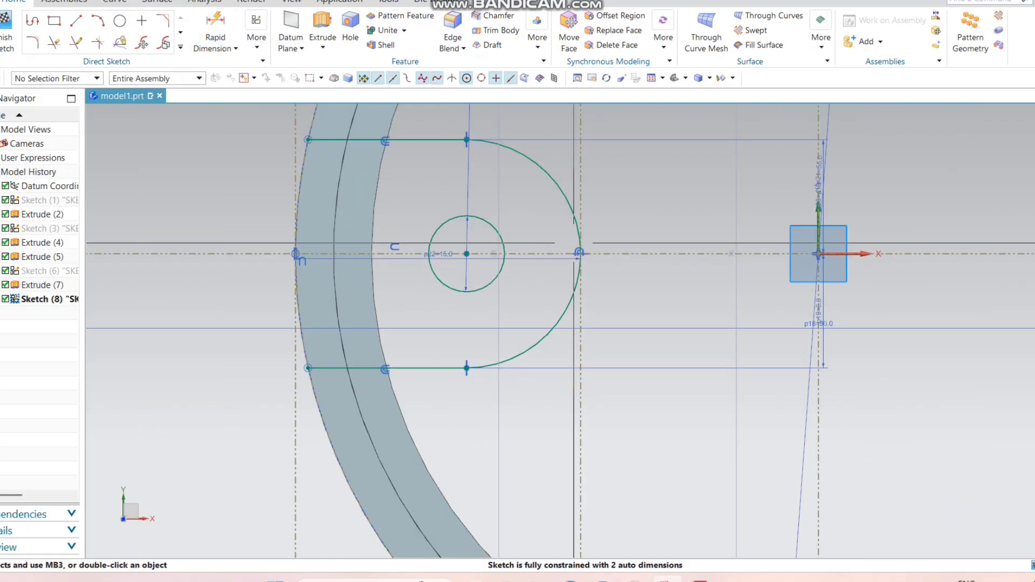
Convert the 55 mm reference circle to active sketch geometry
scroll(574, 243, down, 3)
scroll(778, 199, up, 3)
scroll(545, 235, down, 4)
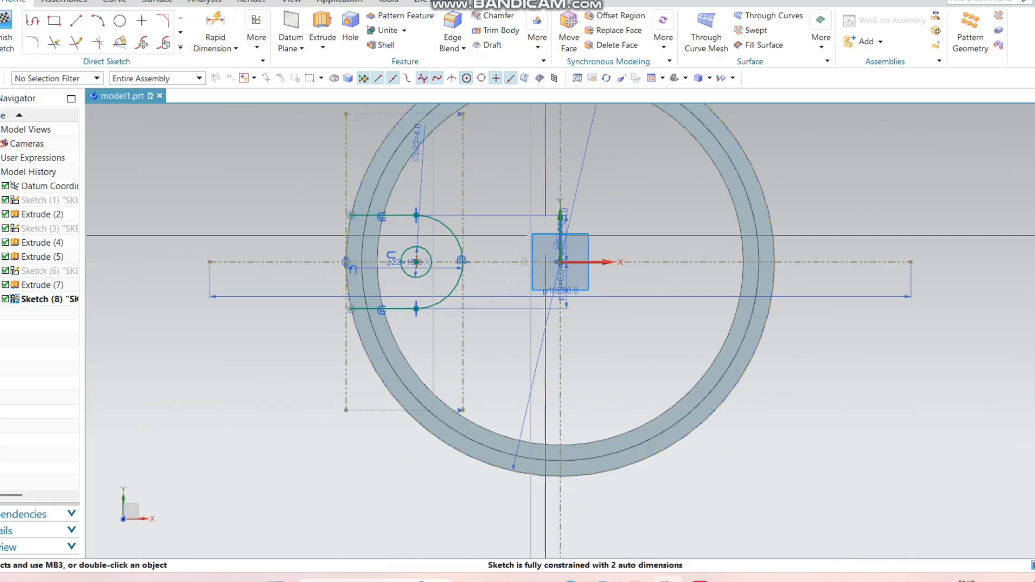
scroll(220, 232, up, 2)
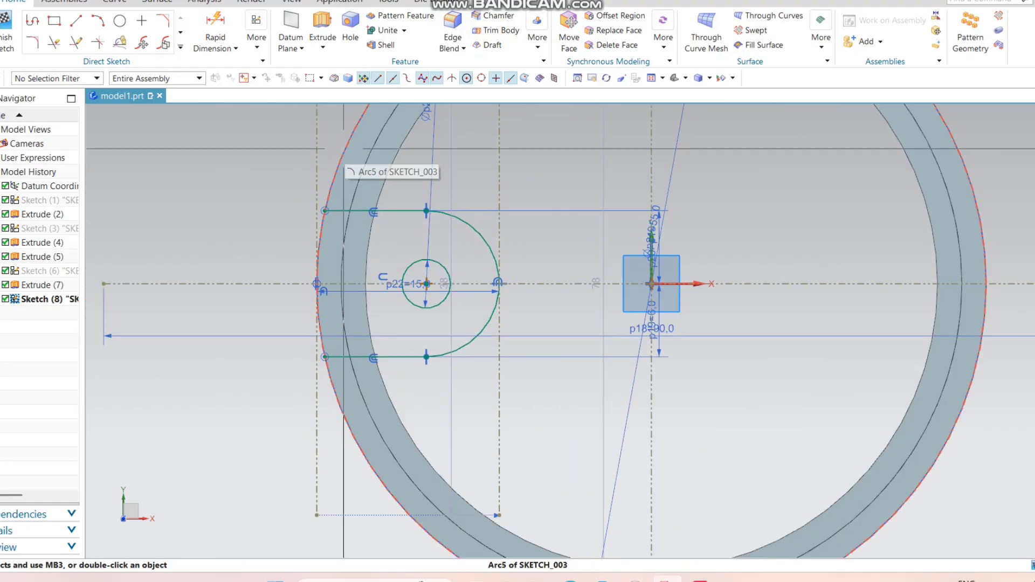
click(341, 163)
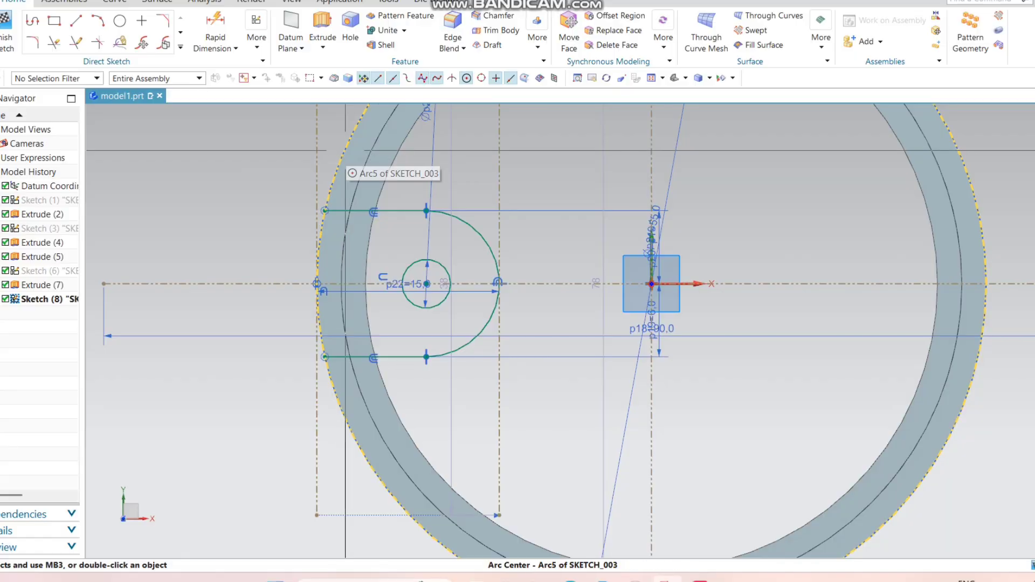
click(358, 148)
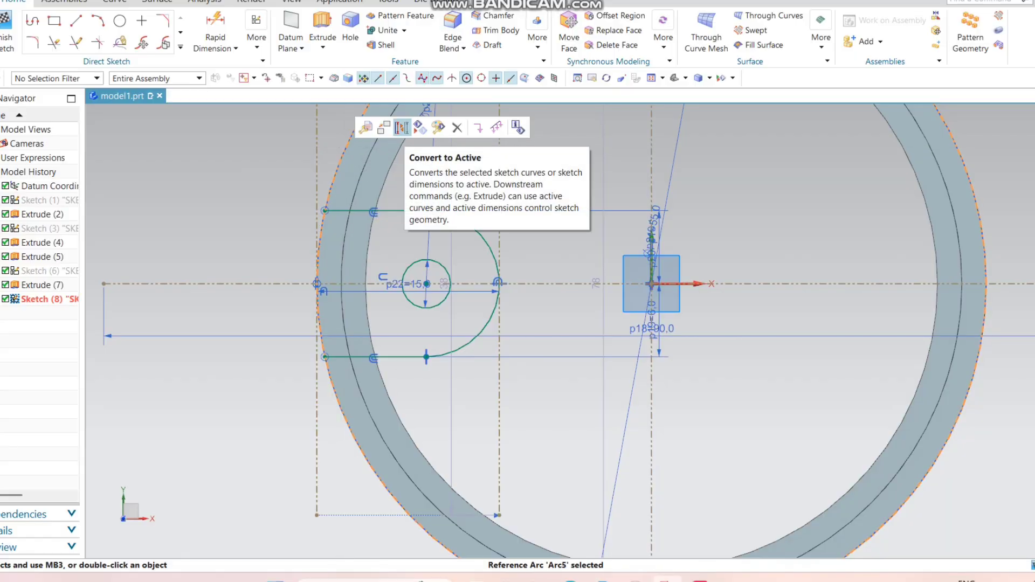
click(402, 128)
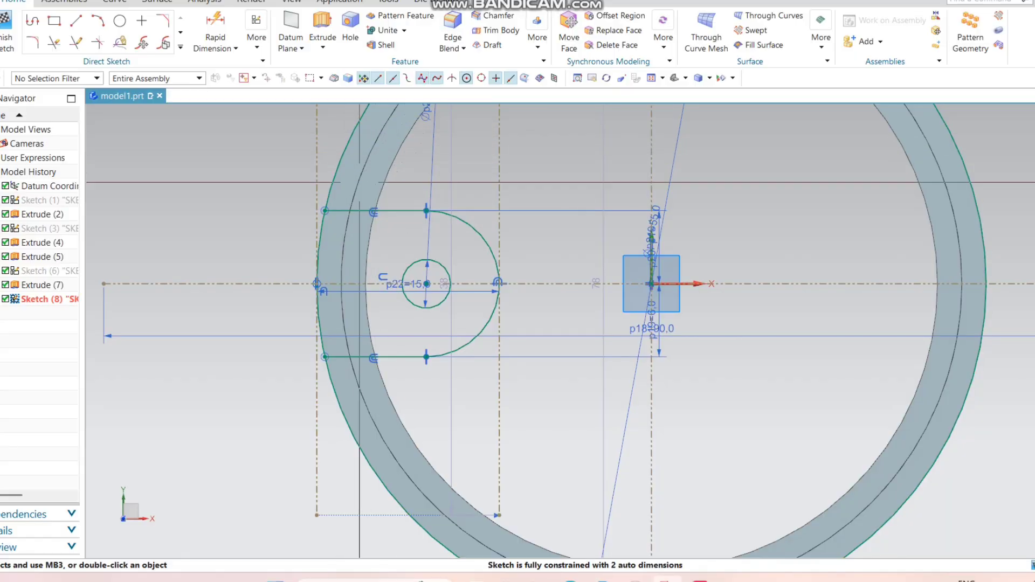
Trim away the 55 mm circle, leaving only the short arc that closes the left ends of the two horizontal lines
scroll(316, 239, up, 2)
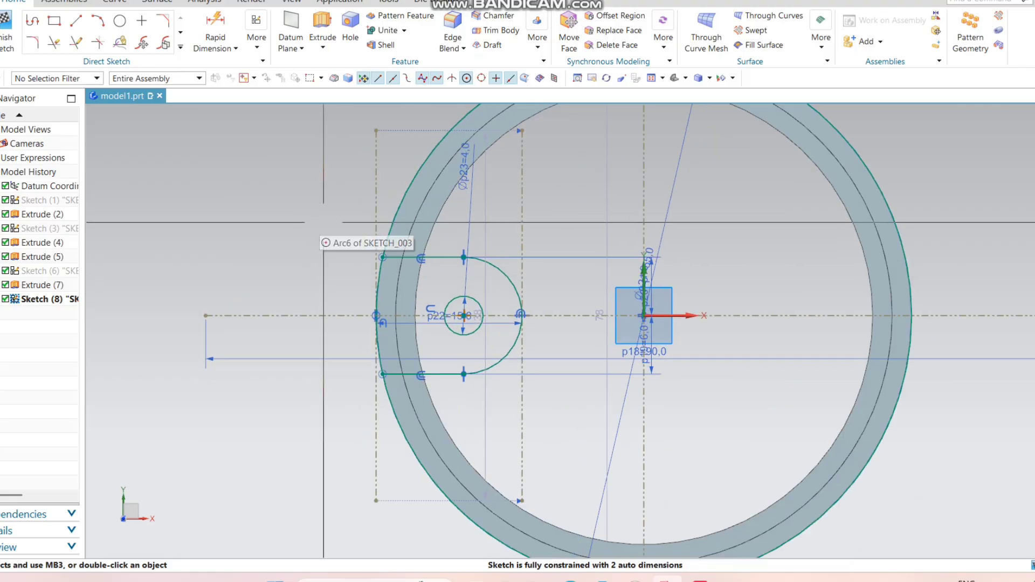
key(t)
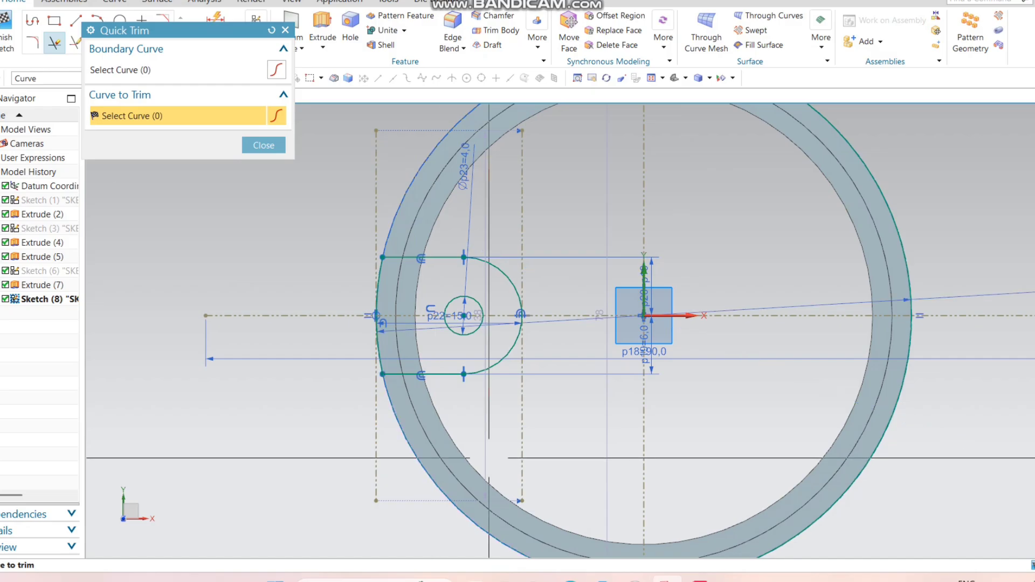
drag(963, 223, 886, 256)
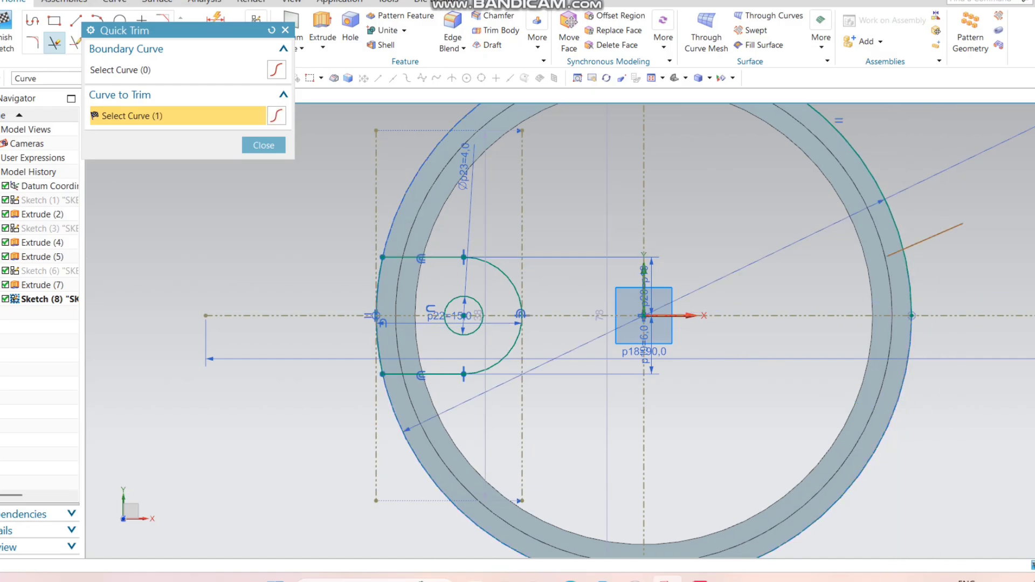
click(264, 145)
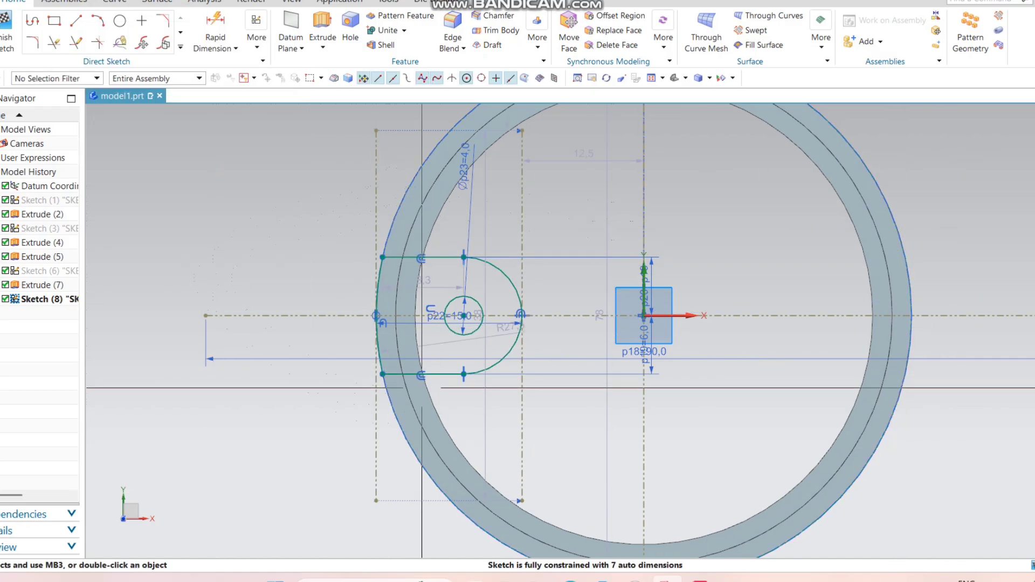
Mirror the round-ended profile and its 4 mm circle about the vertical centreline, and finish the sketch
click(181, 46)
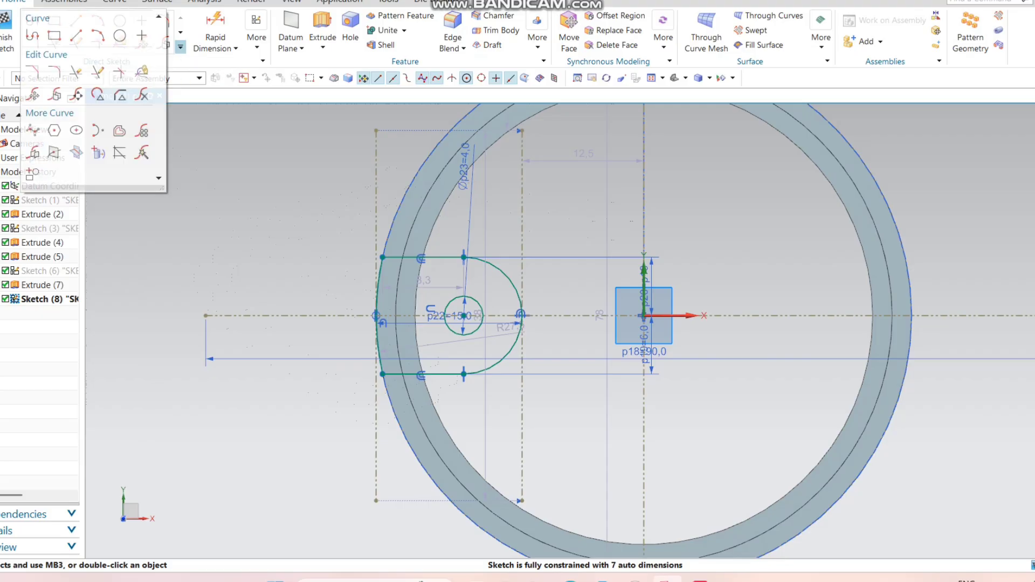
click(32, 152)
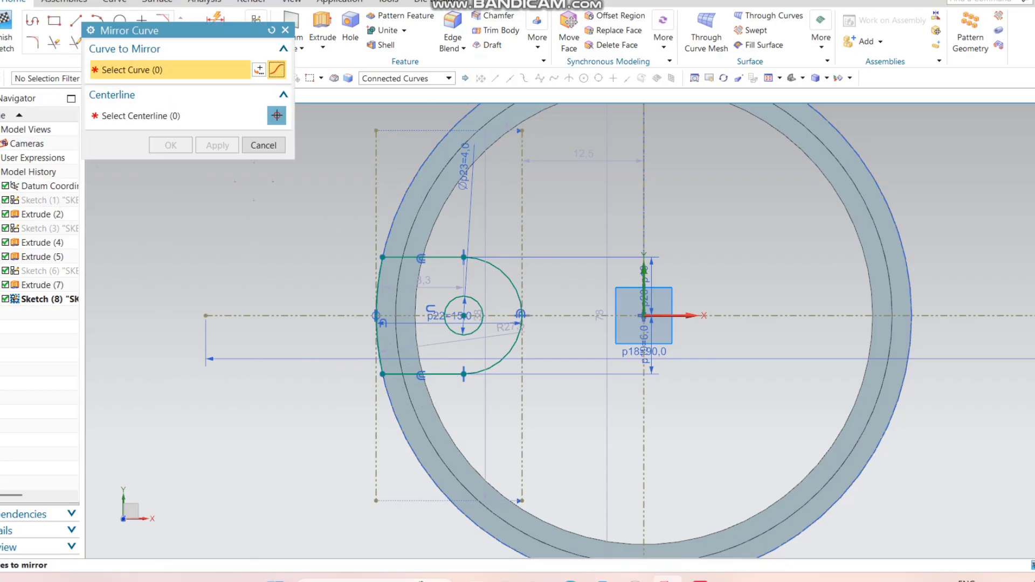
click(517, 286)
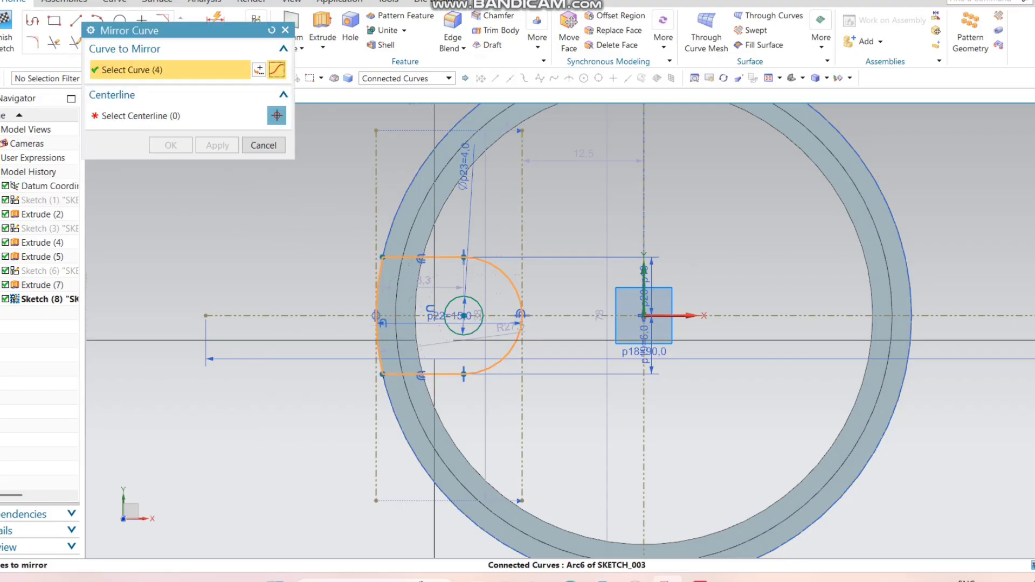
click(216, 116)
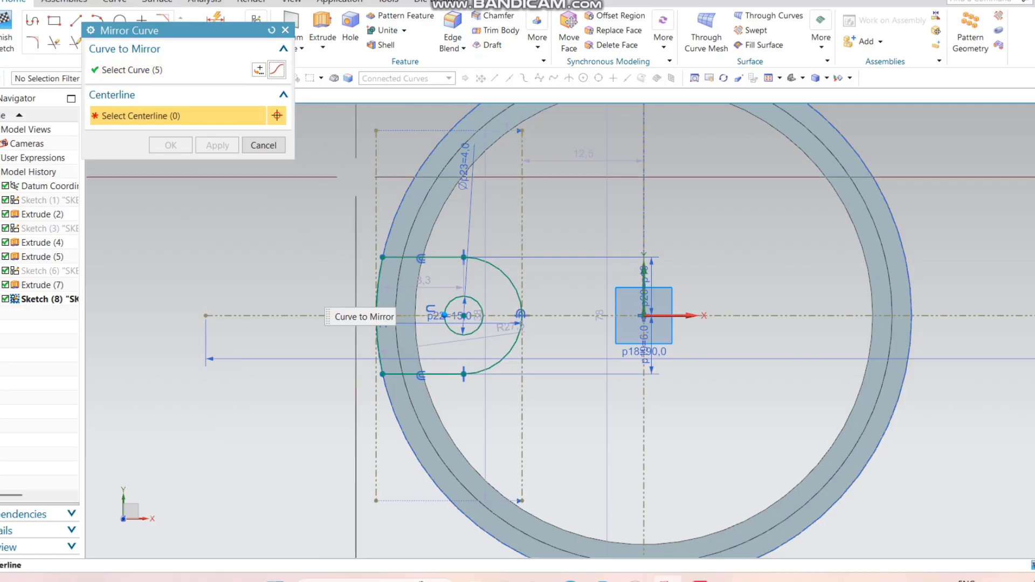
click(643, 274)
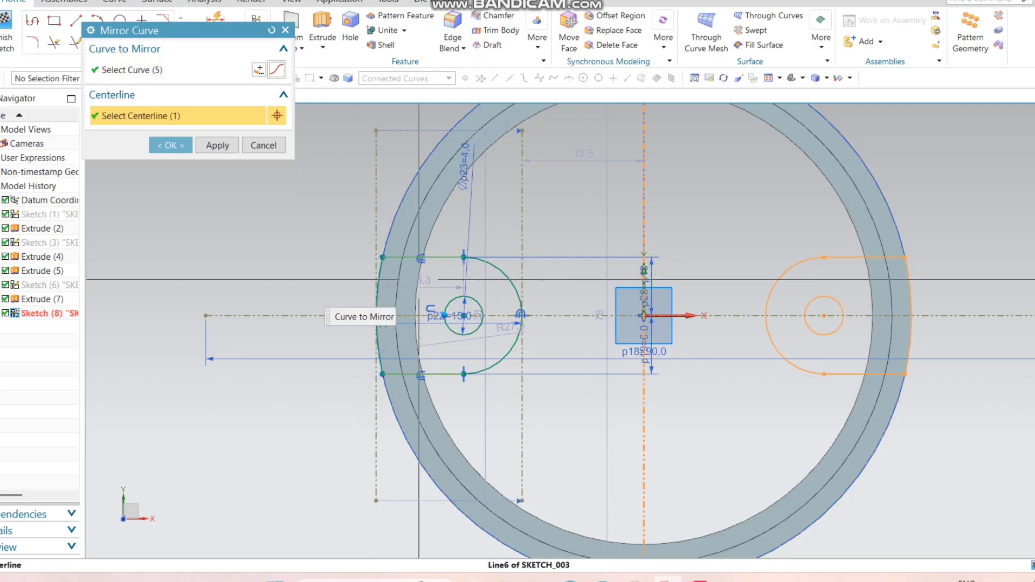
click(170, 145)
scroll(527, 229, down, 1)
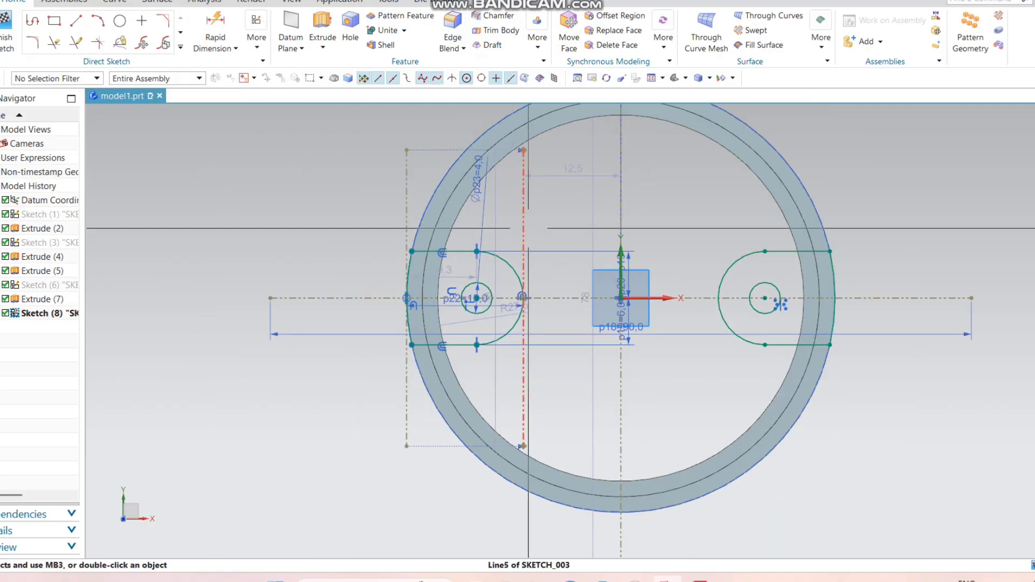
click(6, 31)
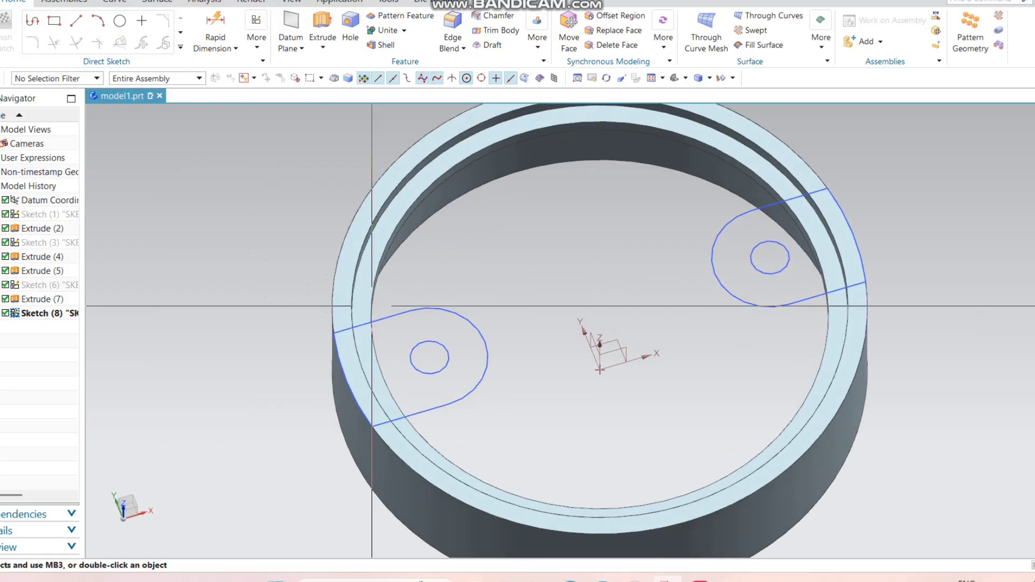
Set up an extrusion of both round-ended profiles with their hole circles, using inferred curves and a 12 mm end distance
scroll(530, 311, down, 1)
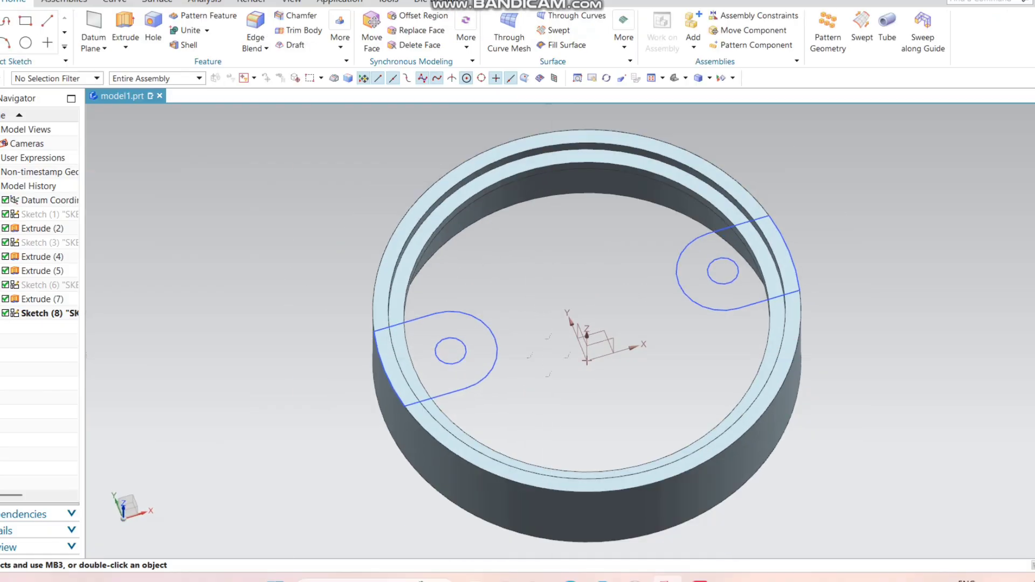
middle_drag(548, 359, 554, 332)
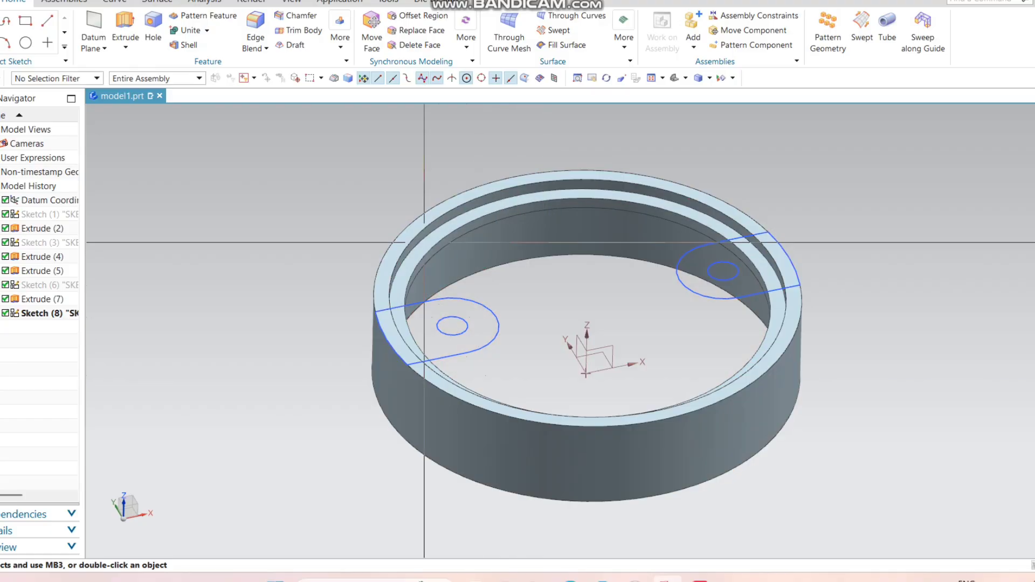
click(125, 32)
click(405, 78)
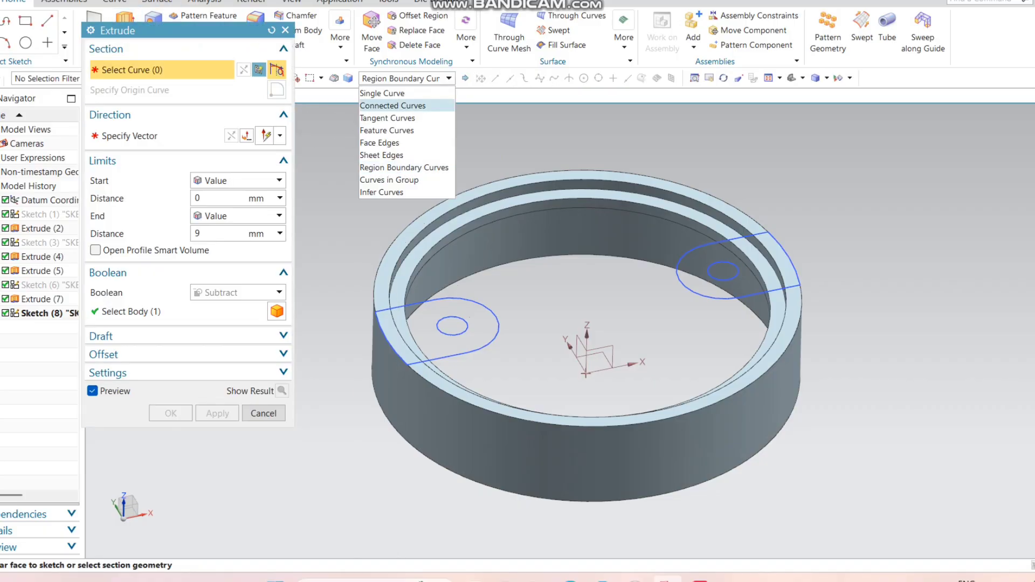
click(382, 192)
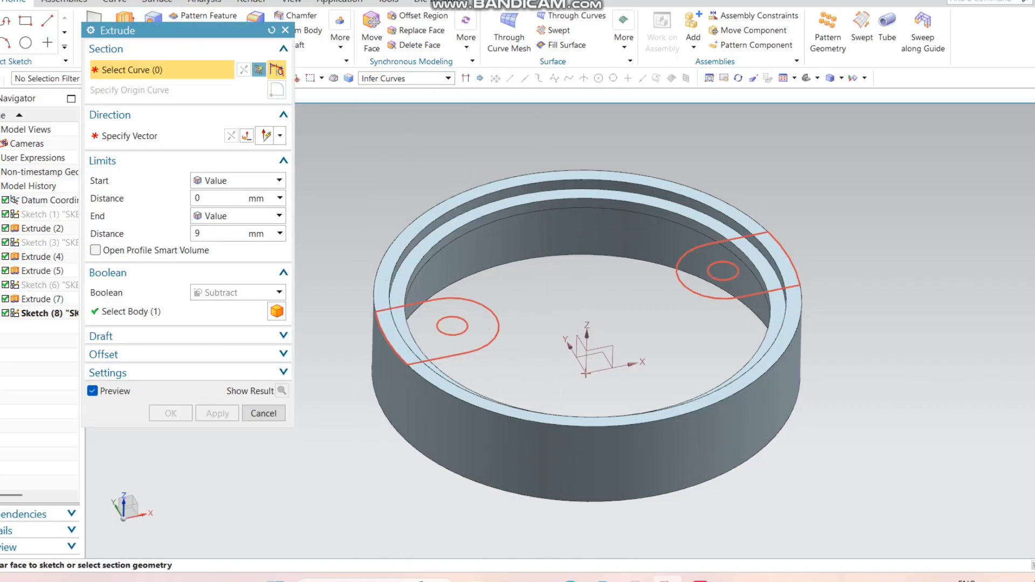
click(497, 329)
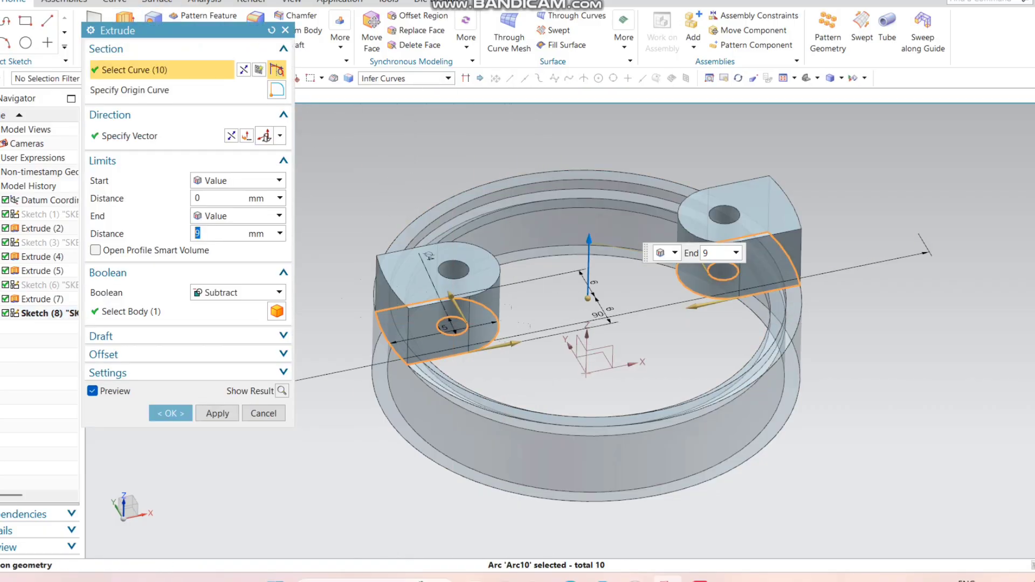
key(Return)
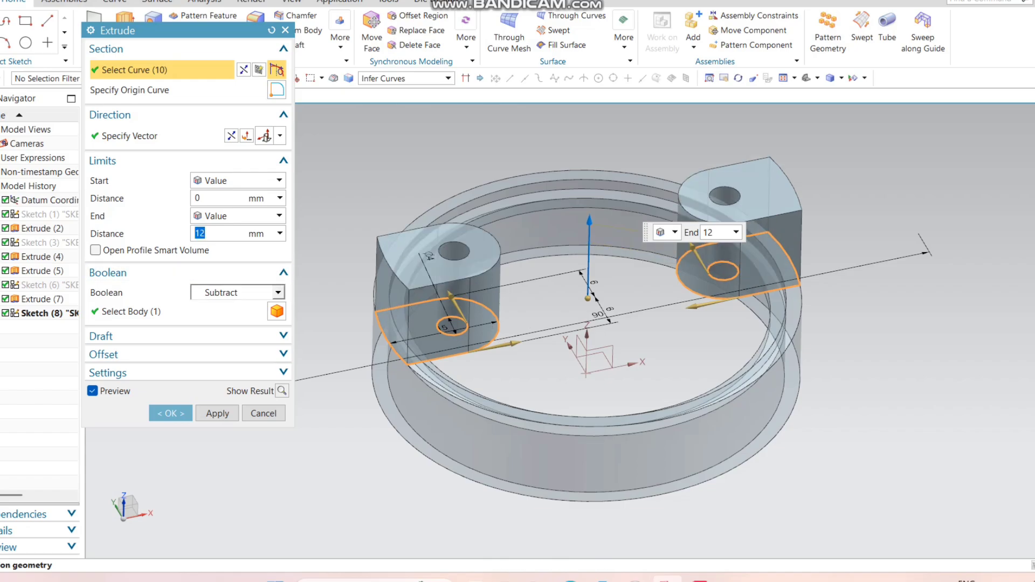
Unite the lug extrusion with the ring body, reverse its direction downward into the ring, and create it
click(237, 292)
click(216, 320)
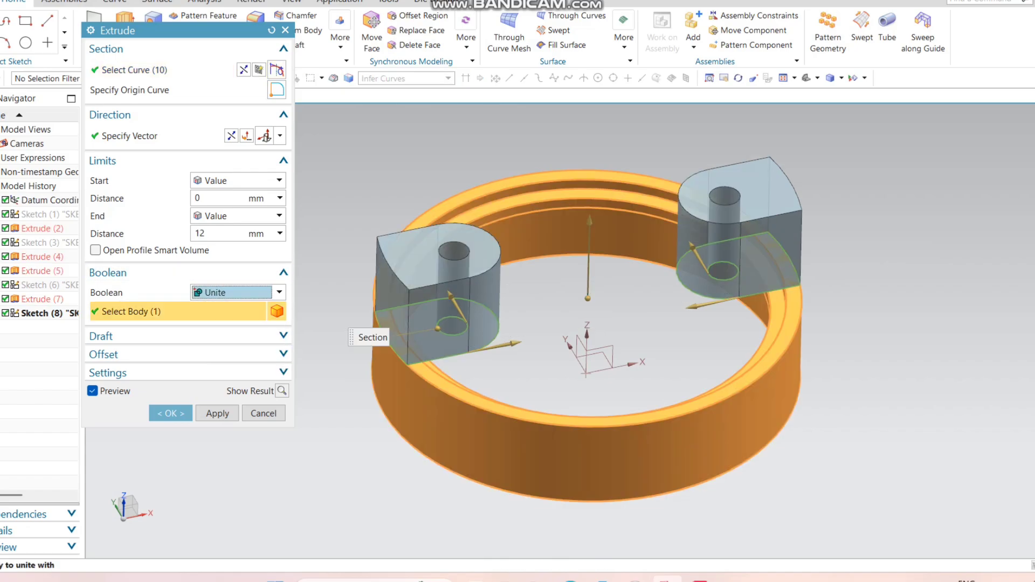
click(231, 136)
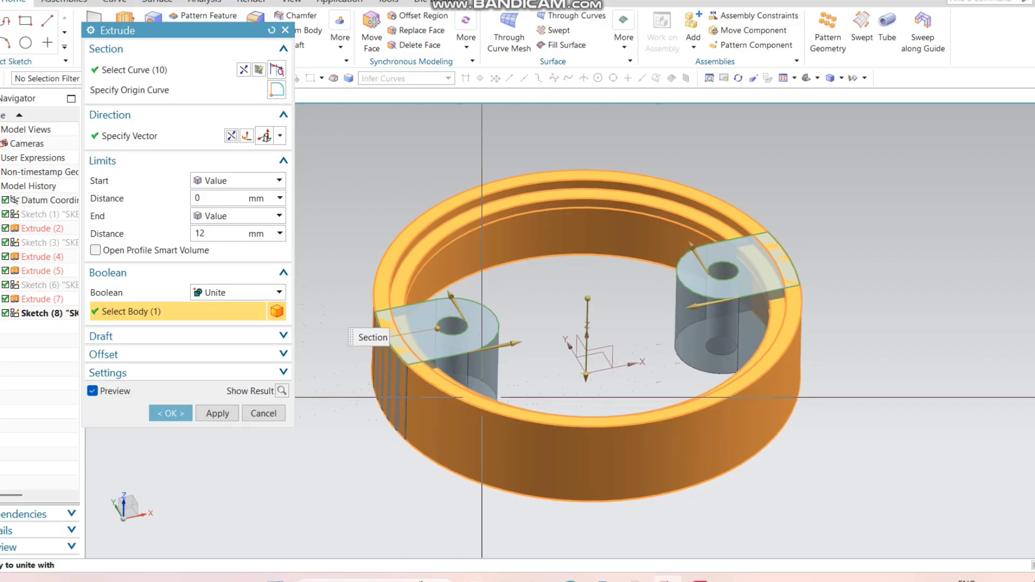
click(217, 413)
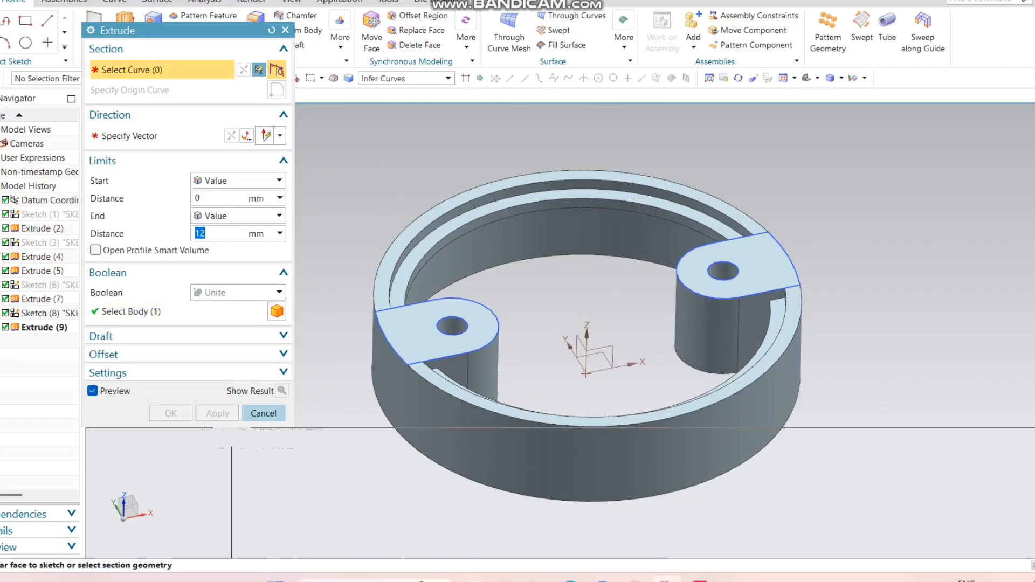
click(254, 413)
Hide the lug profile sketch on the ring's top face
middle_drag(531, 324, 487, 325)
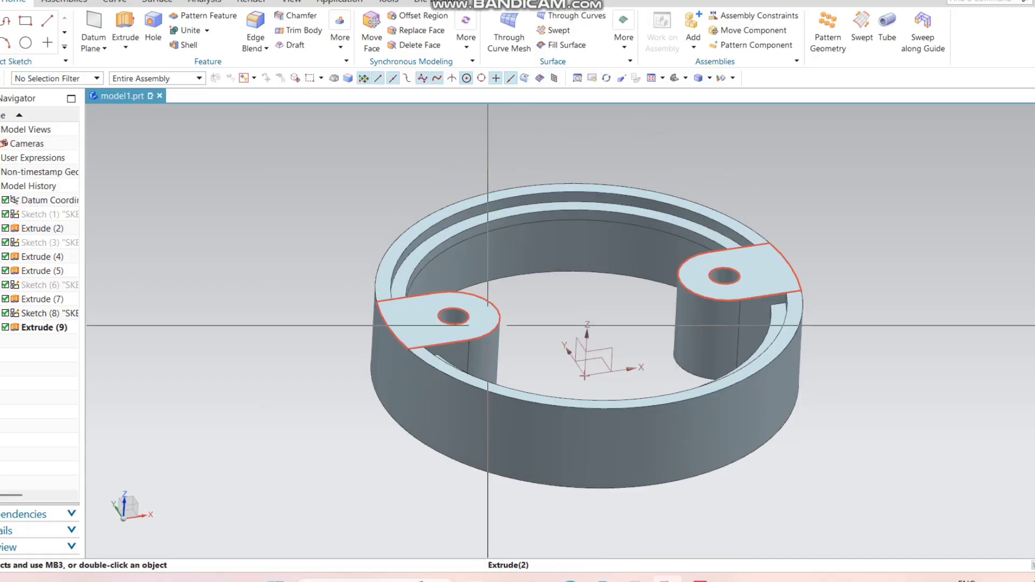
click(488, 325)
click(590, 305)
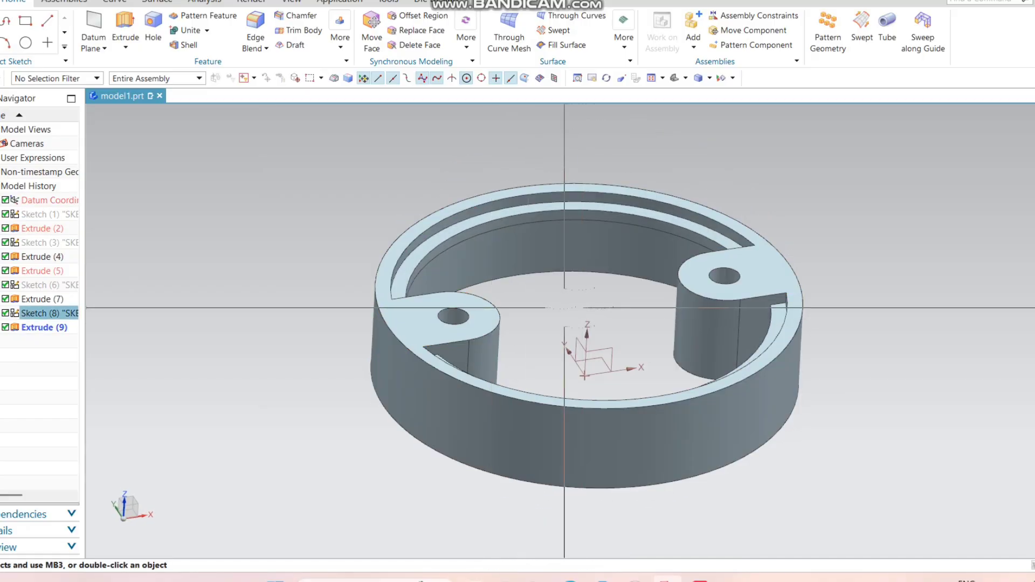
Create a new sketch on the lugs' top face with its origin at the left lug's hole centre
middle_drag(581, 289, 582, 412)
middle_drag(566, 345, 550, 402)
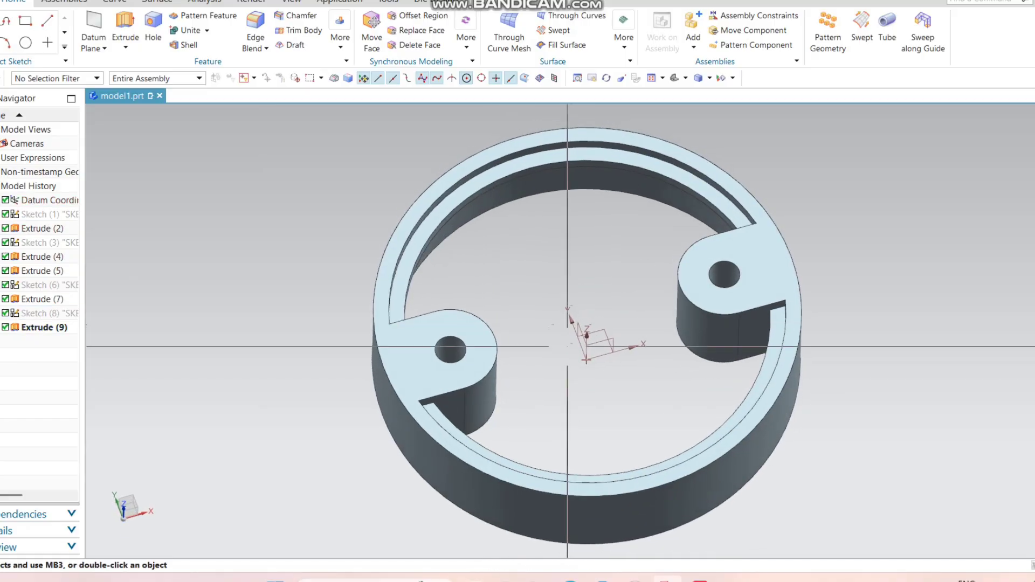
key(s)
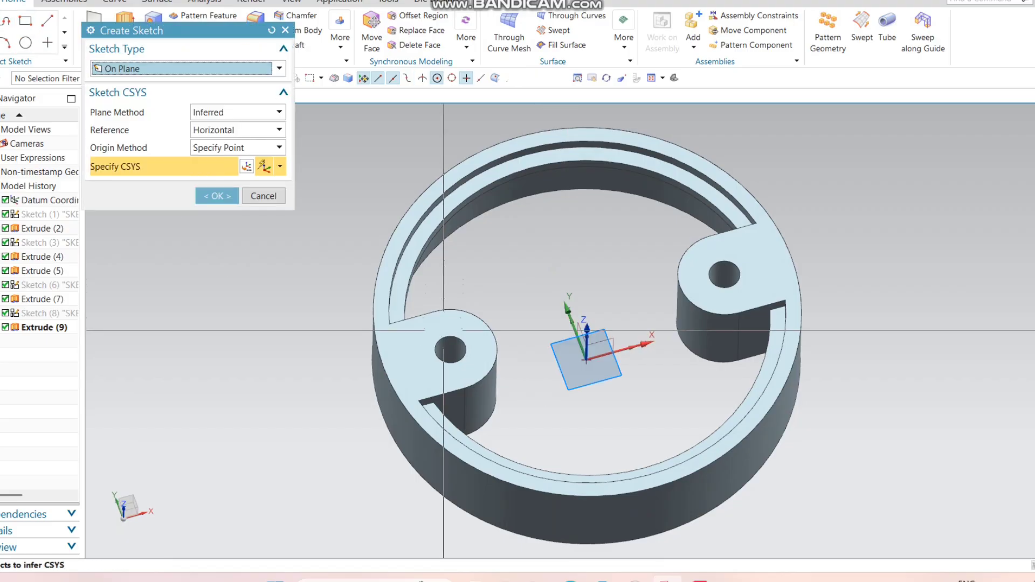
key(Return)
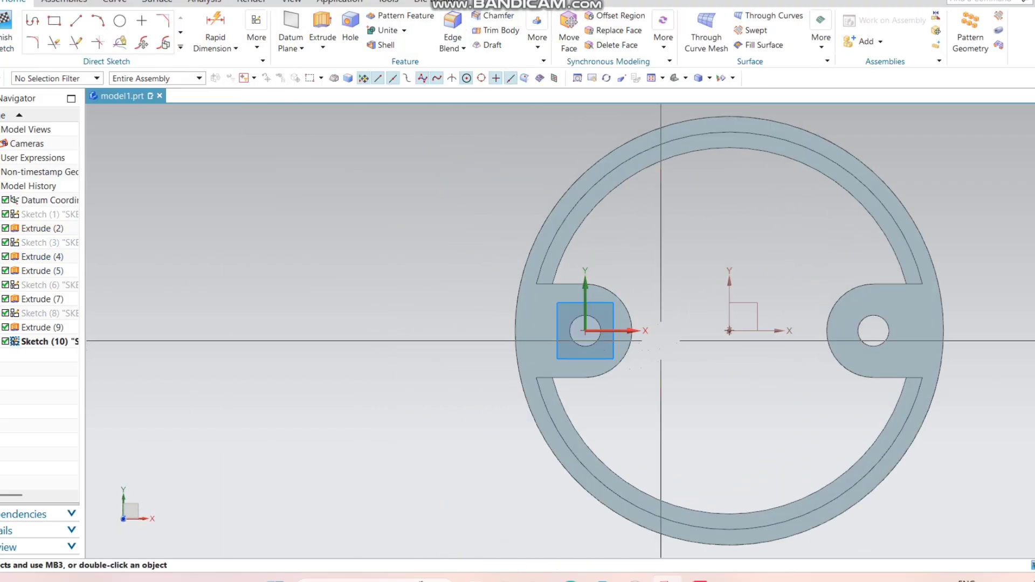
Draw an 8 mm diameter circle concentric with each lug hole and finish the sketch
scroll(655, 331, up, 3)
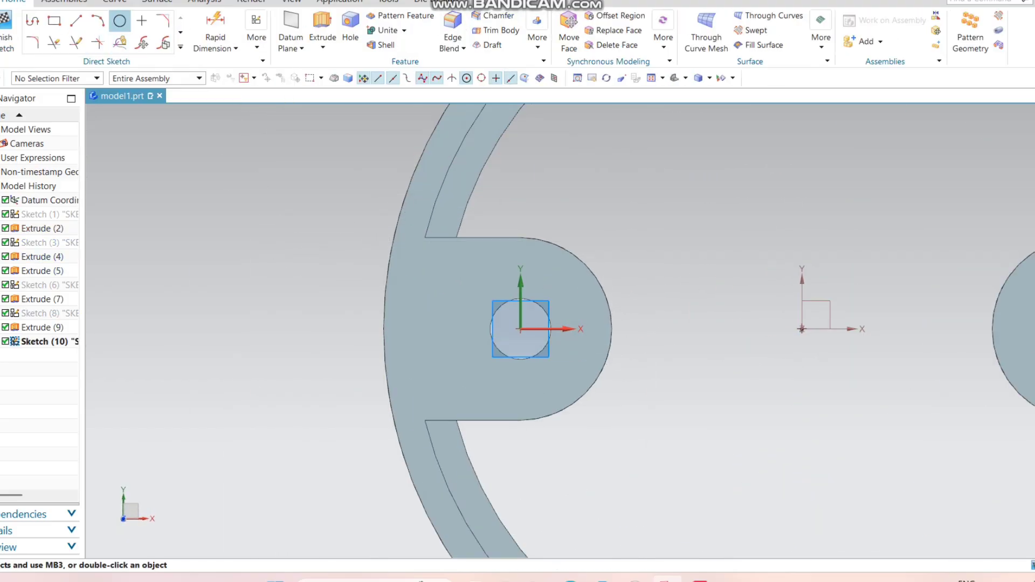
click(120, 21)
click(520, 329)
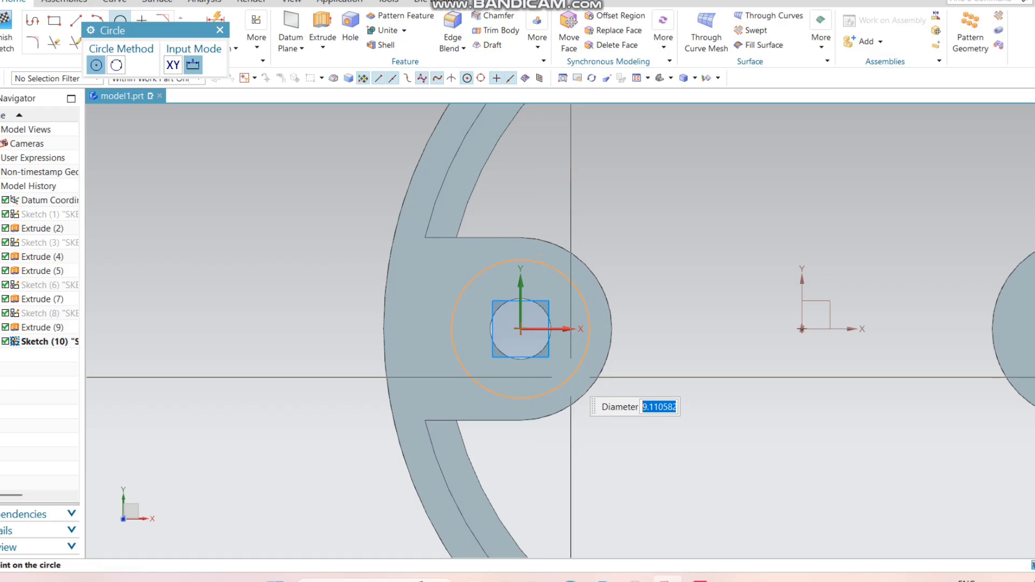
text(8)
key(Return)
scroll(528, 396, down, 3)
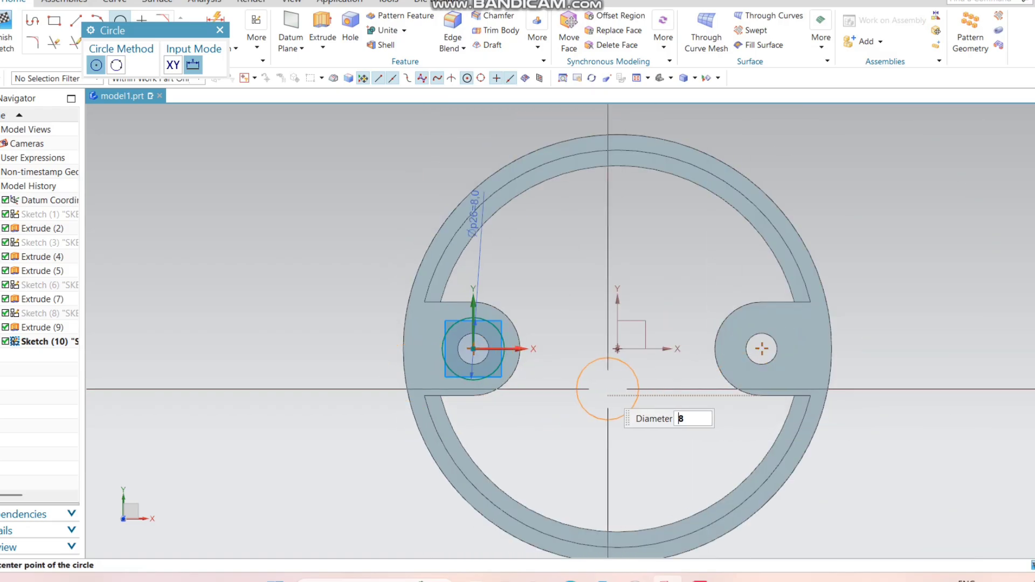
click(761, 349)
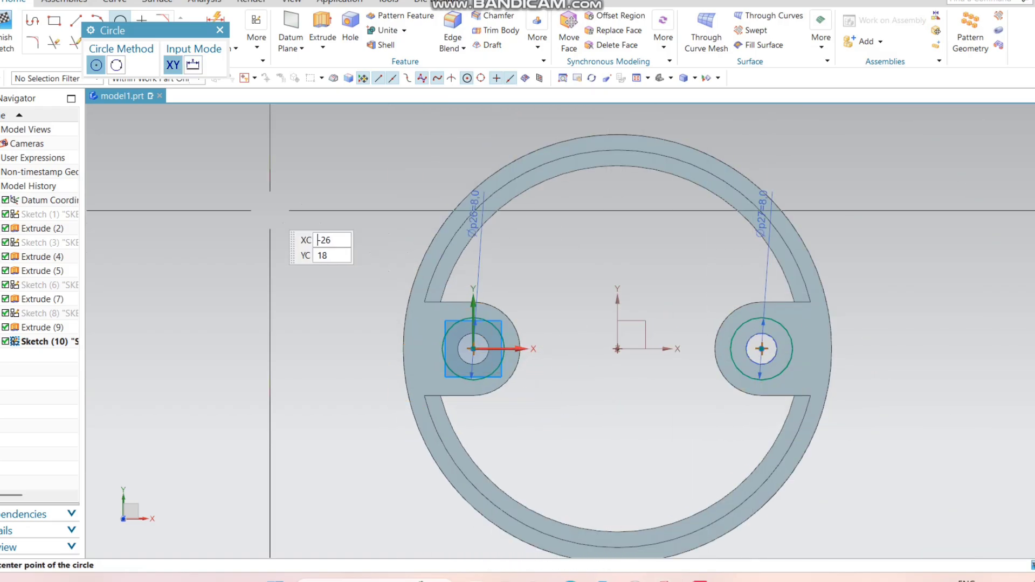
key(Escape)
key(Home)
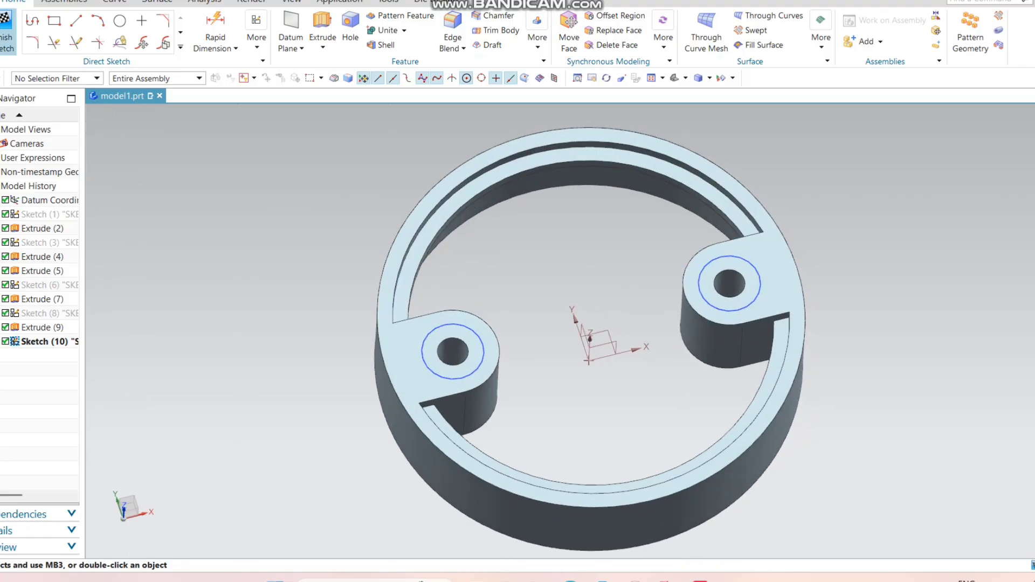
Set up a subtracting extrude of the 8 mm circle around the left lug's hole, directed downward with a 1.15 mm end distance
middle_drag(560, 331, 620, 356)
scroll(539, 382, down, 3)
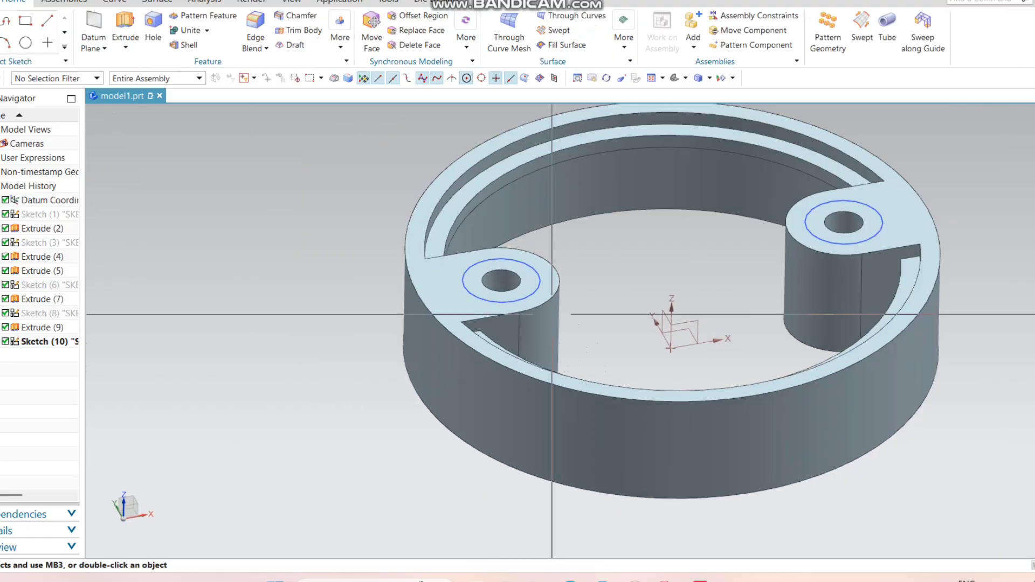
scroll(448, 288, up, 2)
click(126, 32)
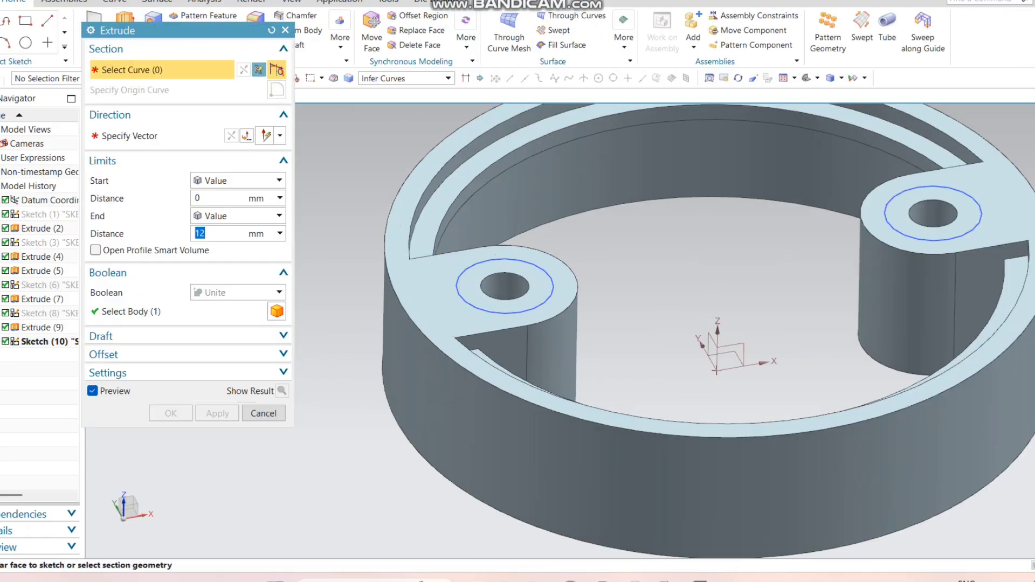
click(406, 79)
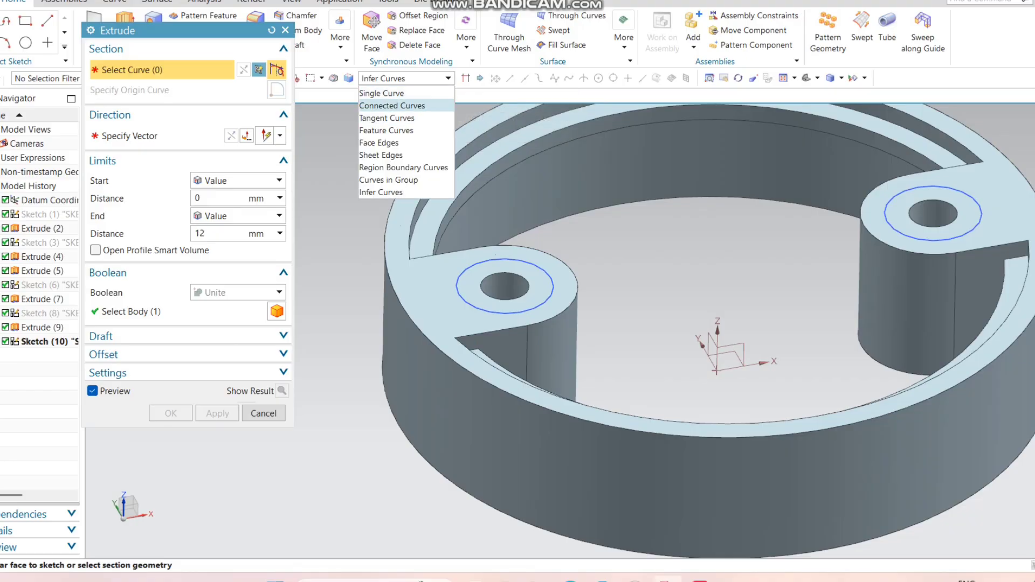
click(392, 105)
click(457, 280)
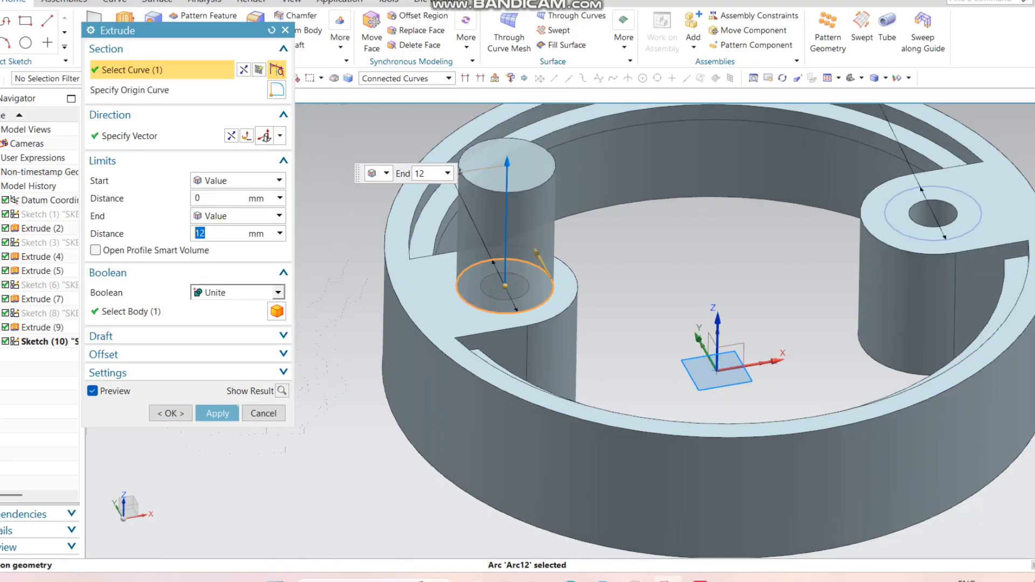
click(237, 292)
click(219, 334)
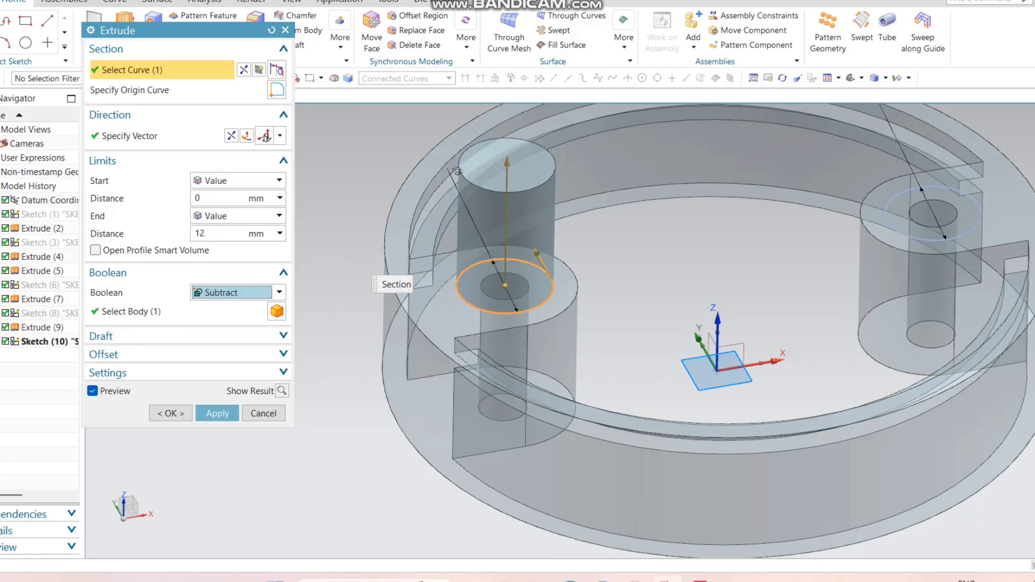
click(246, 136)
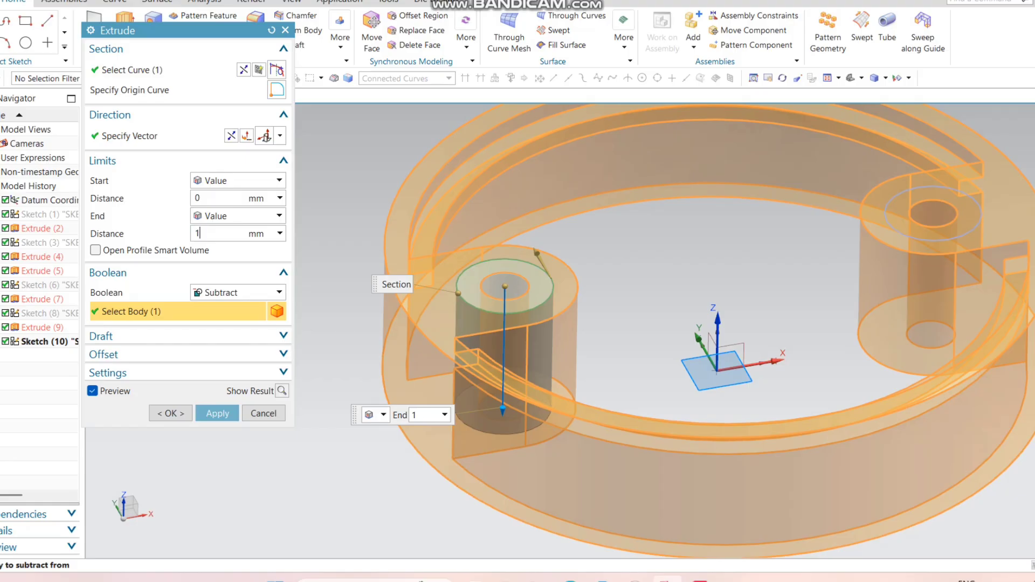
key(Return)
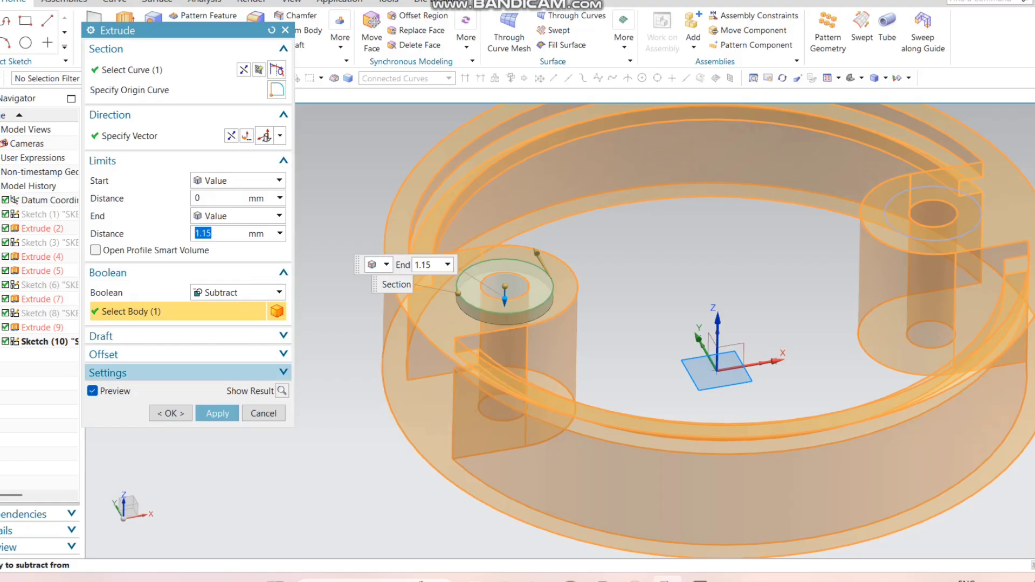
Add a 60° draft from the start limit to the left lug's countersink cut and generate it
click(183, 335)
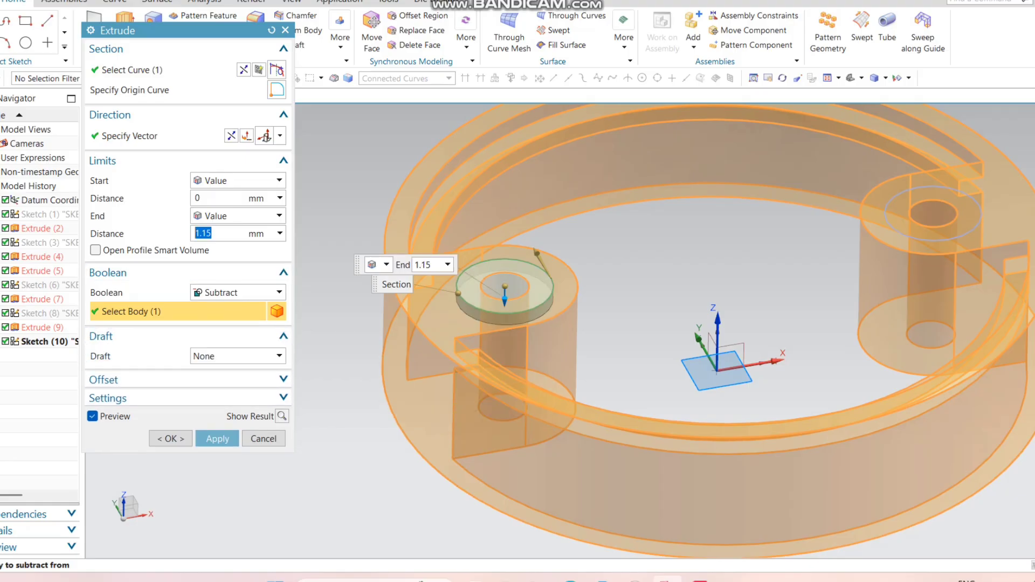
click(238, 355)
click(231, 383)
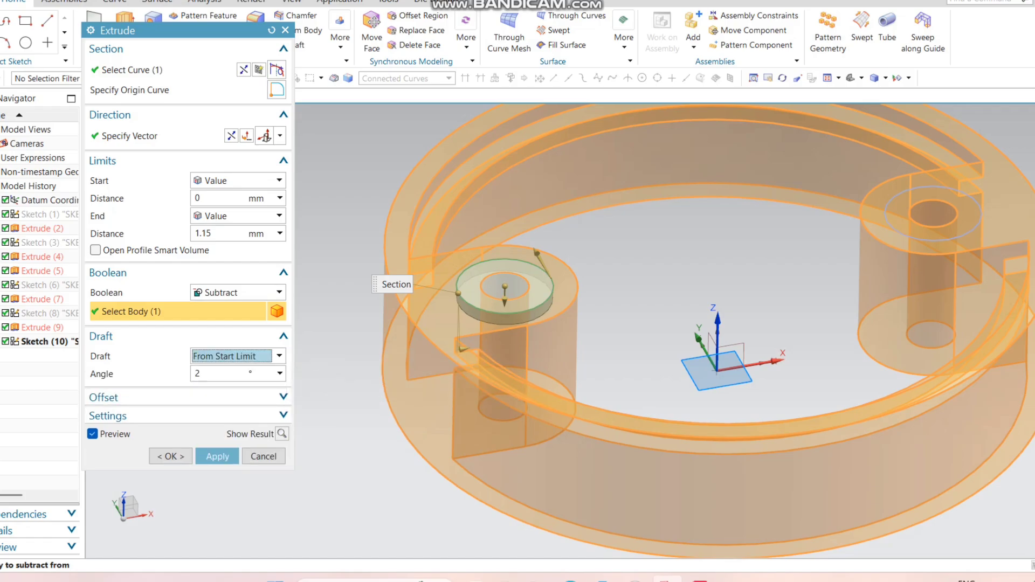
key(Return)
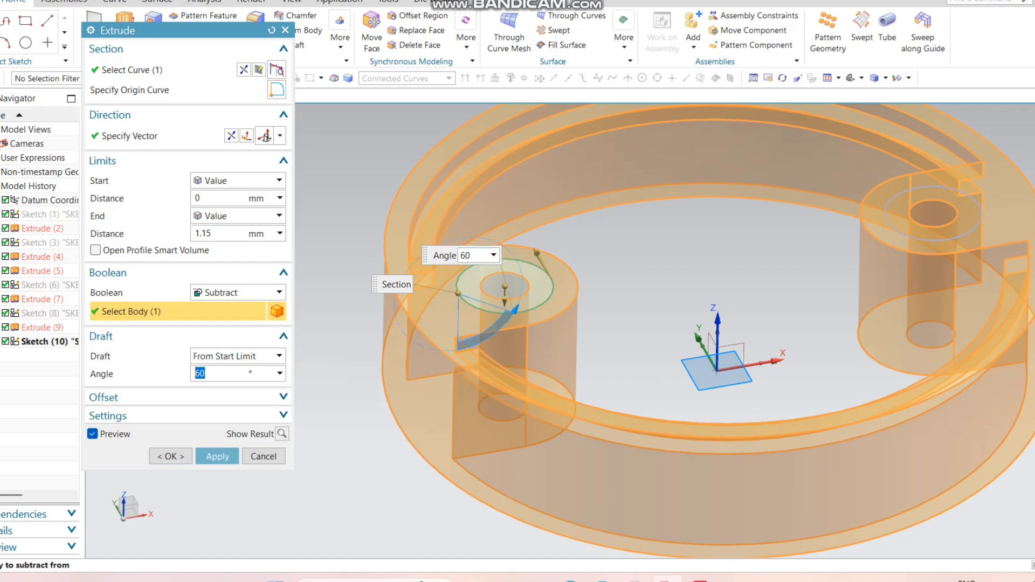
click(281, 433)
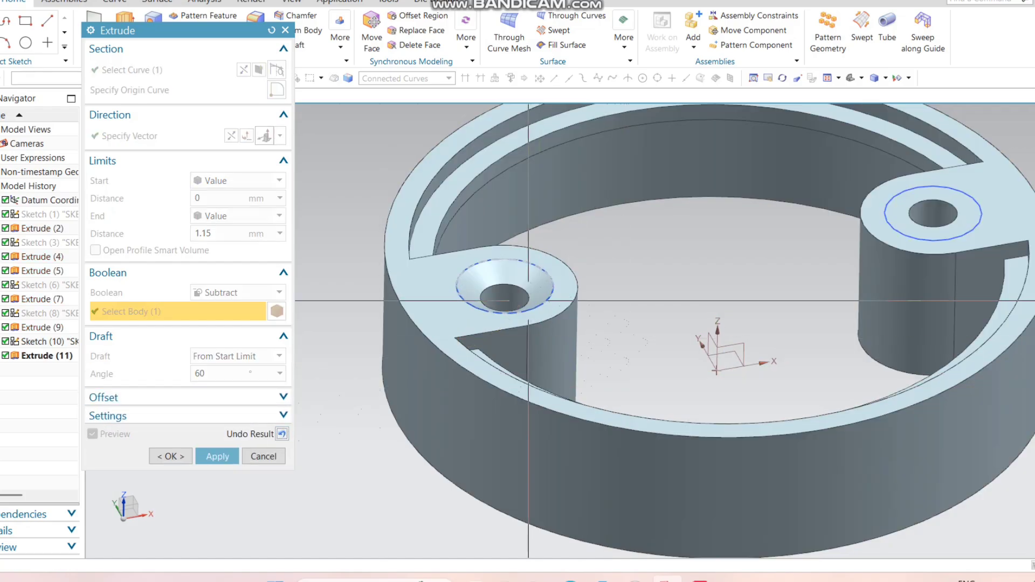
Set up a subtracting extrude of the 8 mm circle around the right lug's hole, directed downward with a 1.15 mm end distance
scroll(334, 476, down, 2)
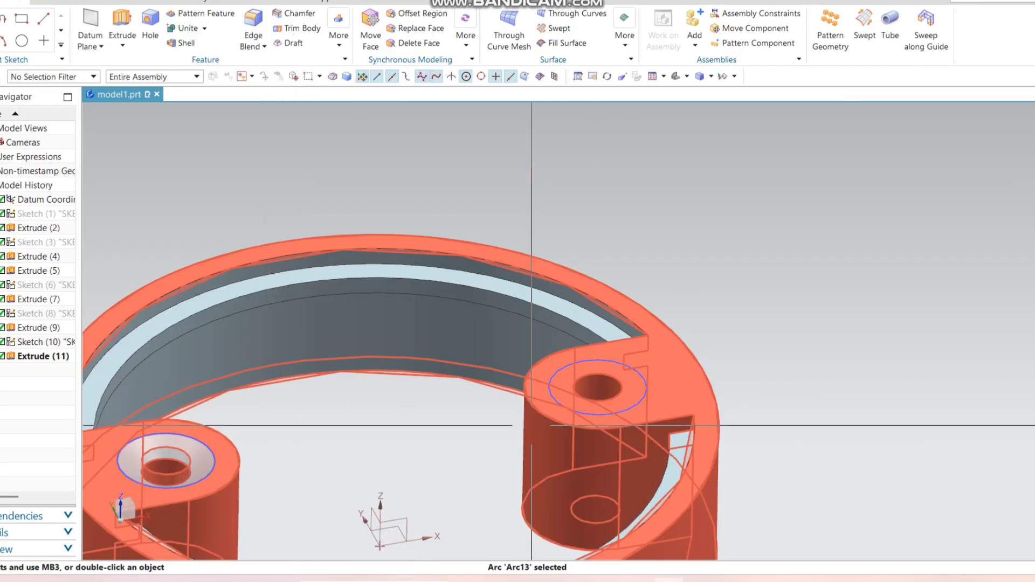
scroll(532, 426, up, 2)
scroll(617, 385, down, 4)
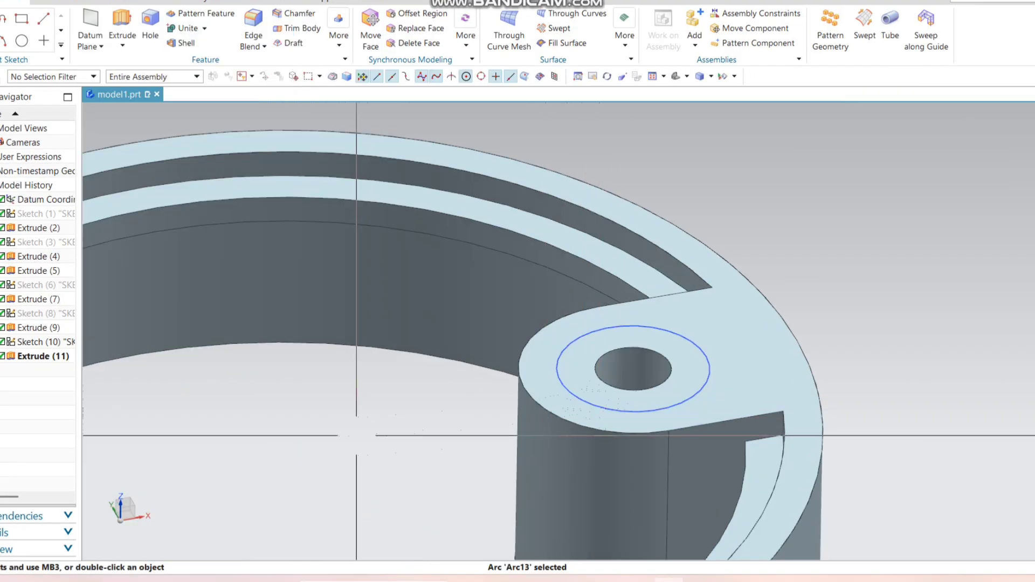
scroll(416, 394, up, 3)
key(x)
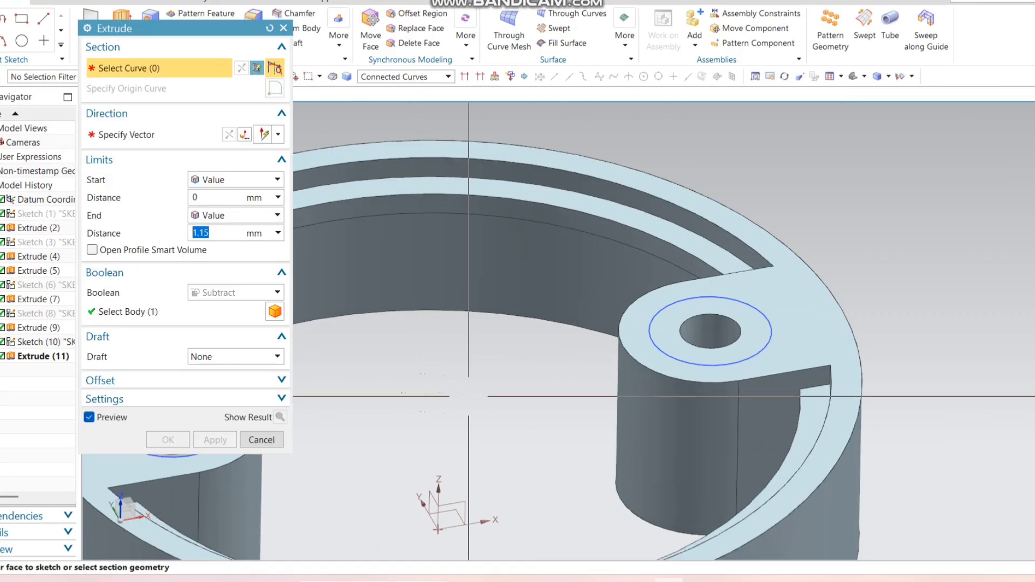
scroll(561, 323, down, 3)
scroll(561, 323, up, 2)
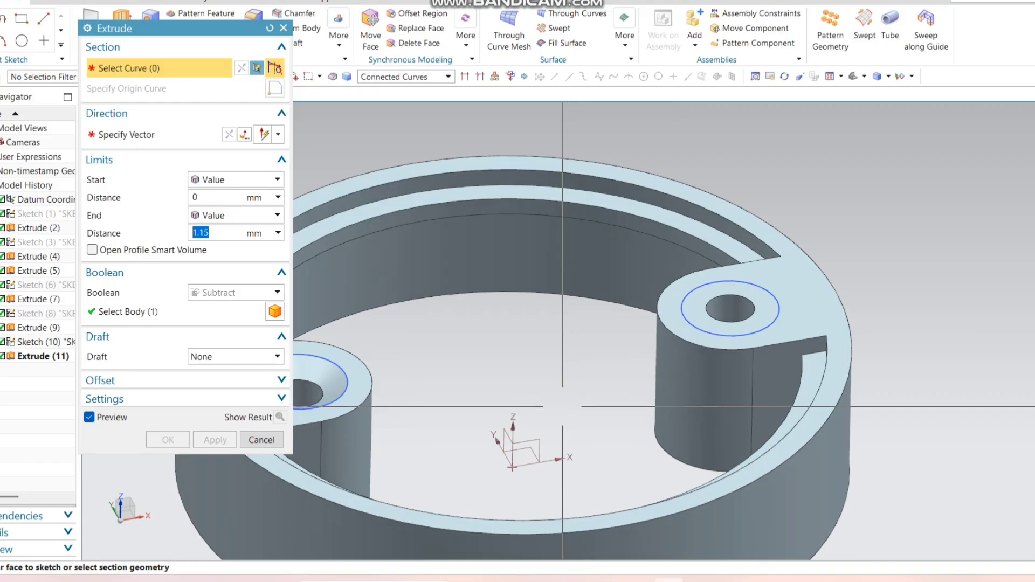
click(708, 333)
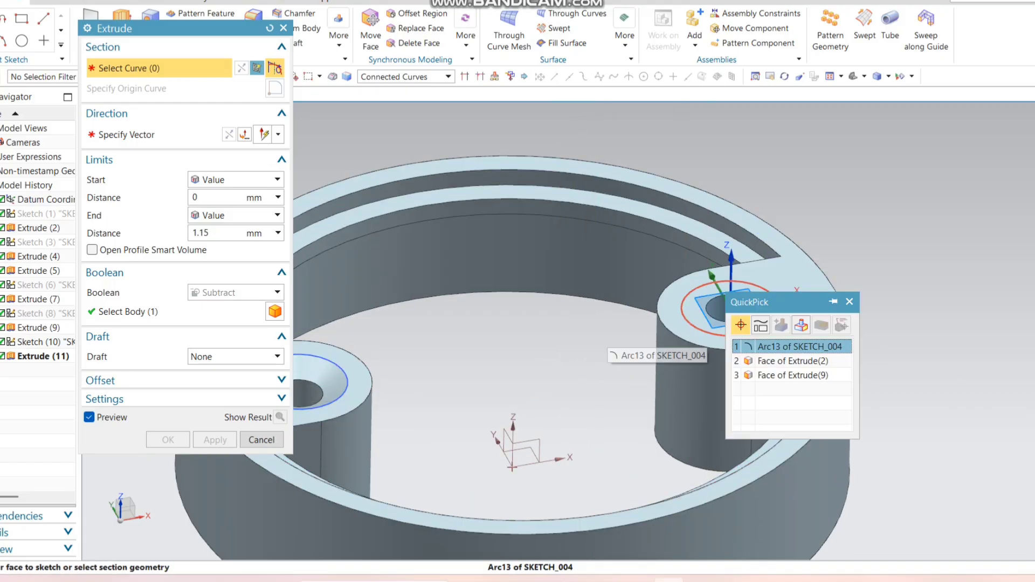
click(798, 346)
click(229, 135)
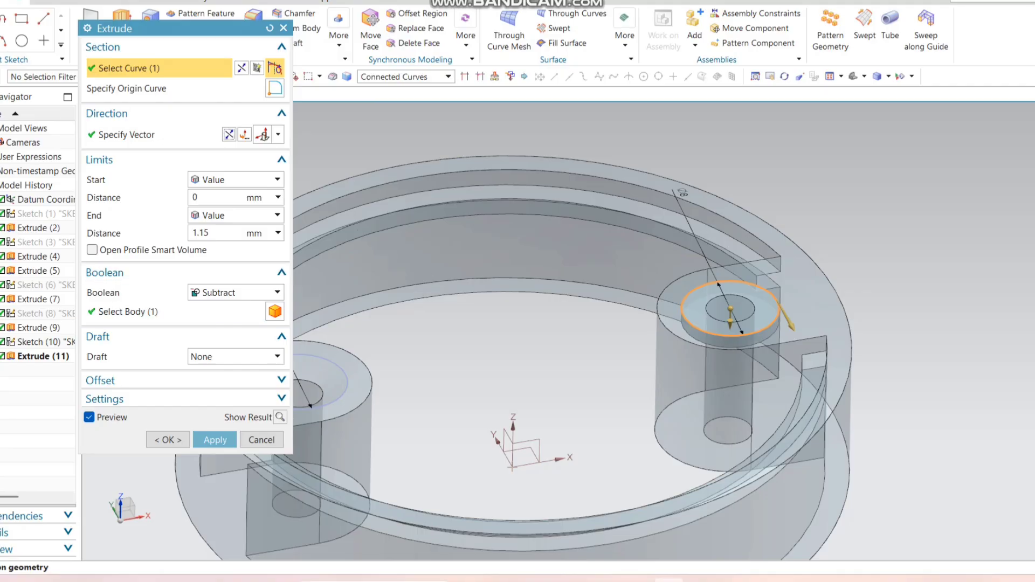
Give the right lug's cut a 60° draft from the start limit and create the countersink
click(235, 357)
click(308, 384)
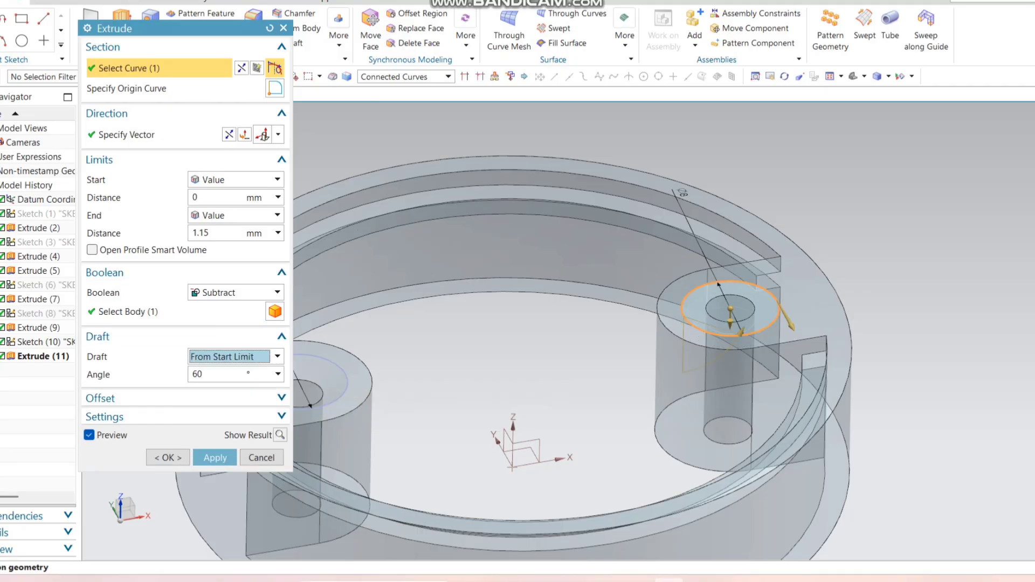
click(215, 457)
click(261, 457)
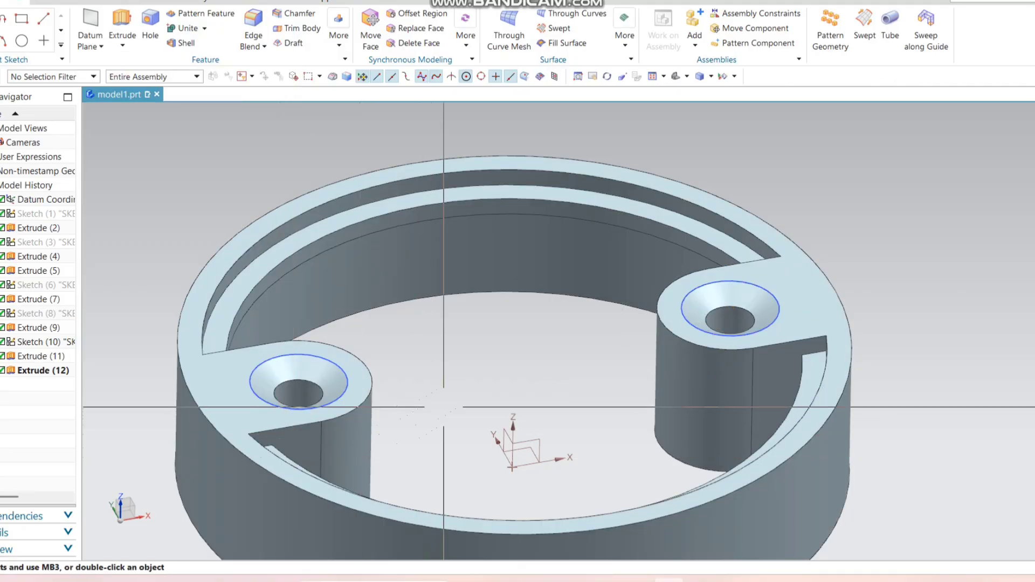
Hide all sketches in the model
scroll(488, 415, down, 3)
key(ctrl+w)
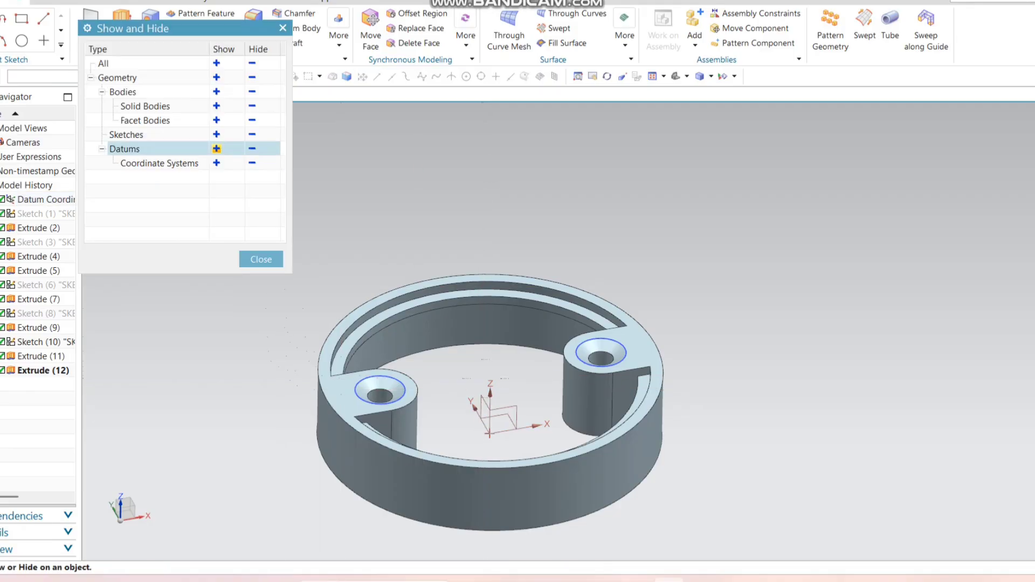
click(251, 134)
click(261, 259)
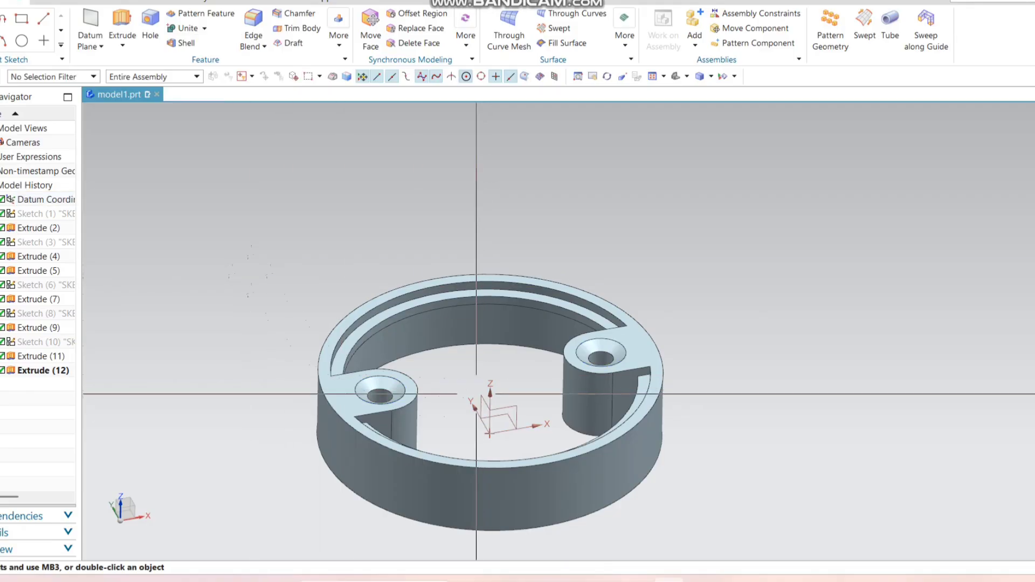
Create a new sketch on the YZ plane through the ring's axis and view it face-on
middle_drag(476, 394, 482, 475)
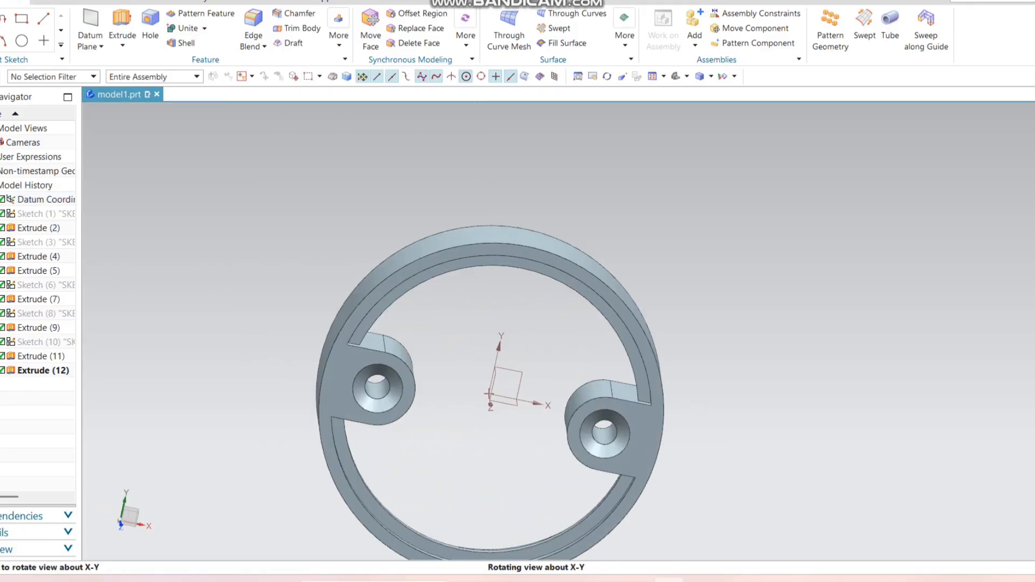
middle_drag(545, 425, 503, 385)
scroll(504, 386, down, 2)
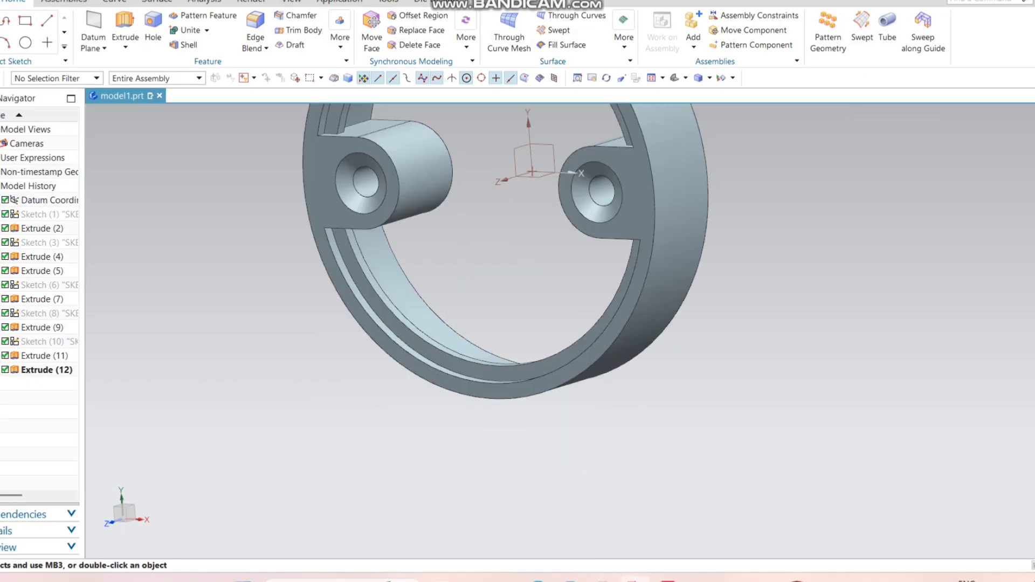
scroll(462, 329, down, 3)
click(462, 328)
shift+middle_drag(462, 328, 467, 375)
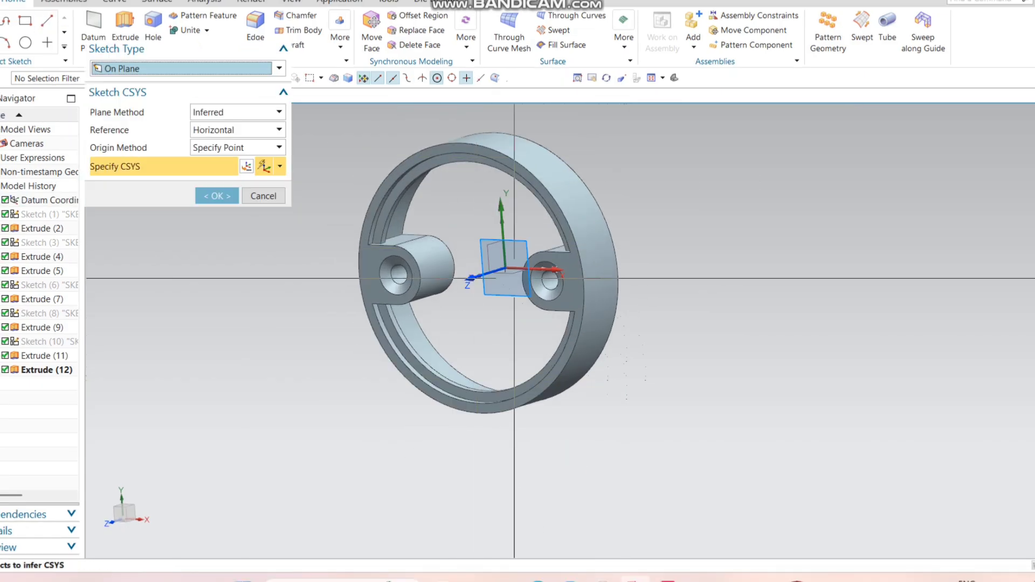
click(495, 244)
click(217, 197)
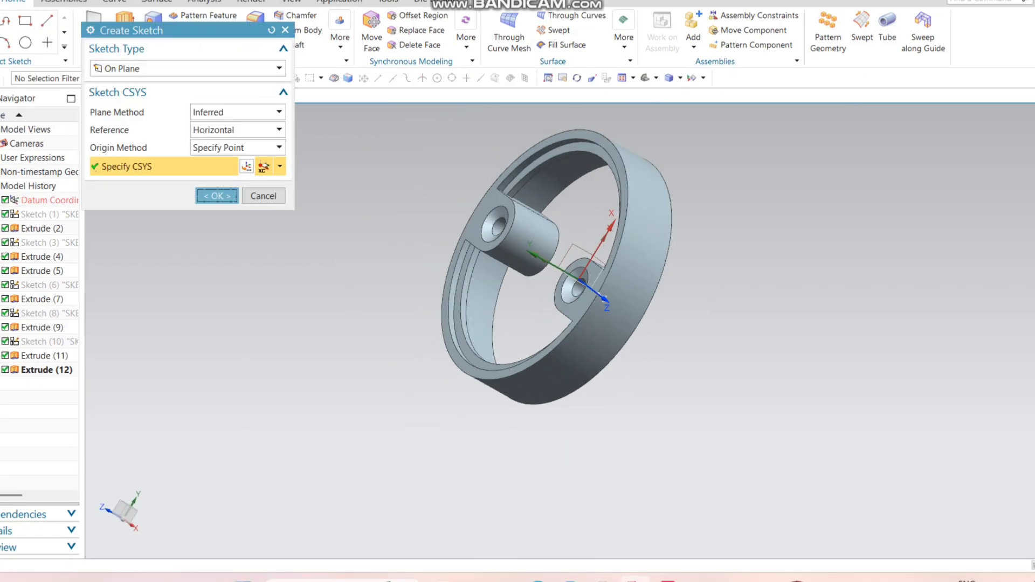
scroll(753, 380, down, 3)
scroll(646, 386, up, 2)
middle_drag(645, 386, 653, 513)
key(F8)
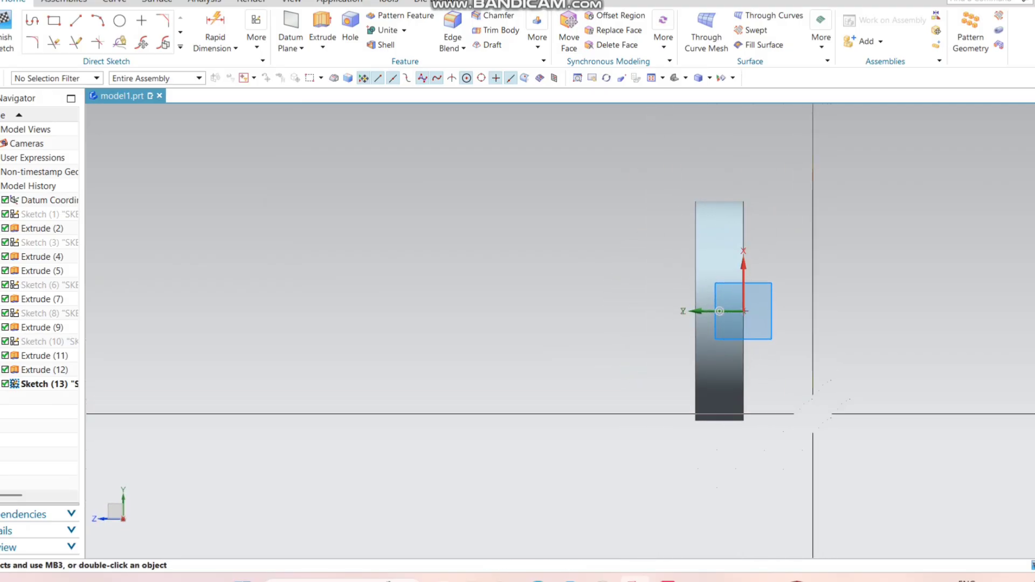
Draw a vertical line about 36.5 mm long below the ring, ending in an arc of about 7.2 mm radius with horizontally aligned endpoints
scroll(724, 433, up, 1)
scroll(841, 465, down, 2)
scroll(787, 458, down, 2)
scroll(821, 518, up, 4)
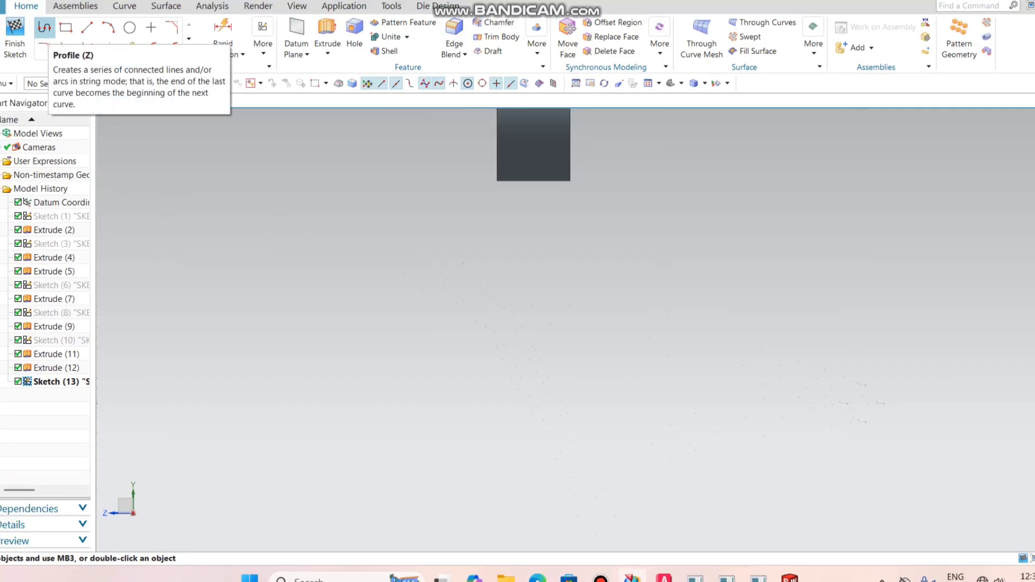
click(45, 27)
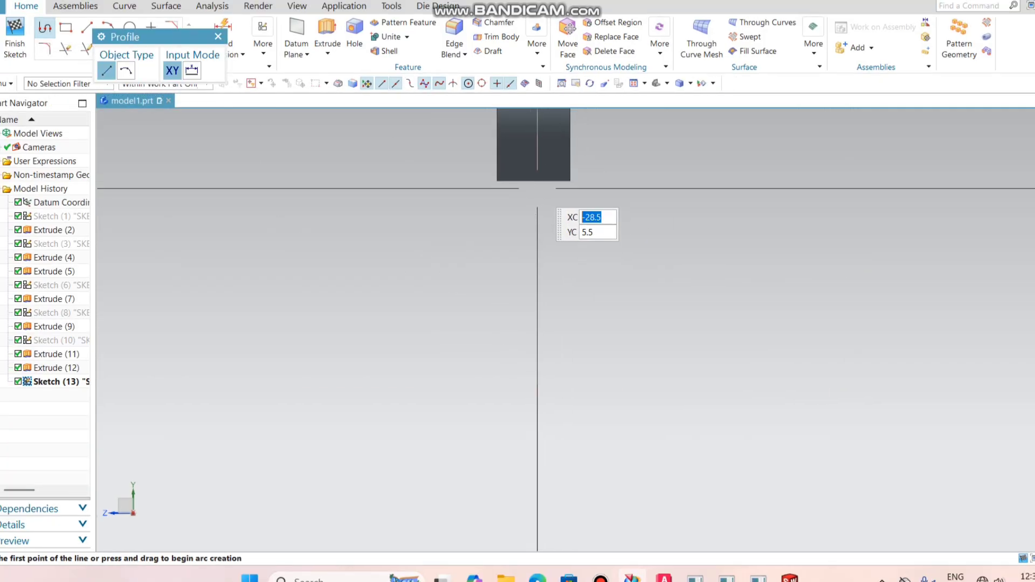
click(536, 190)
click(536, 409)
click(125, 71)
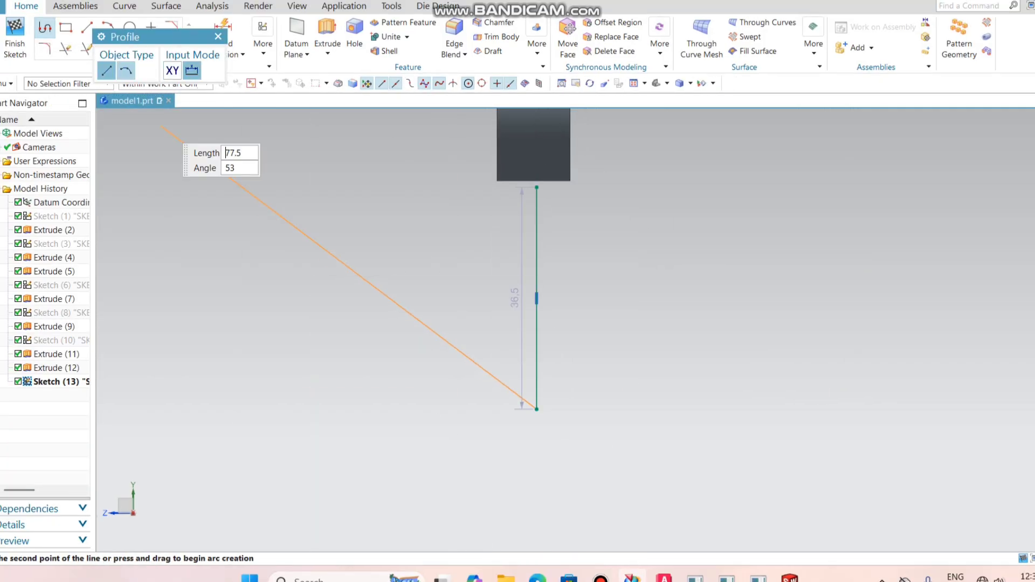
click(449, 409)
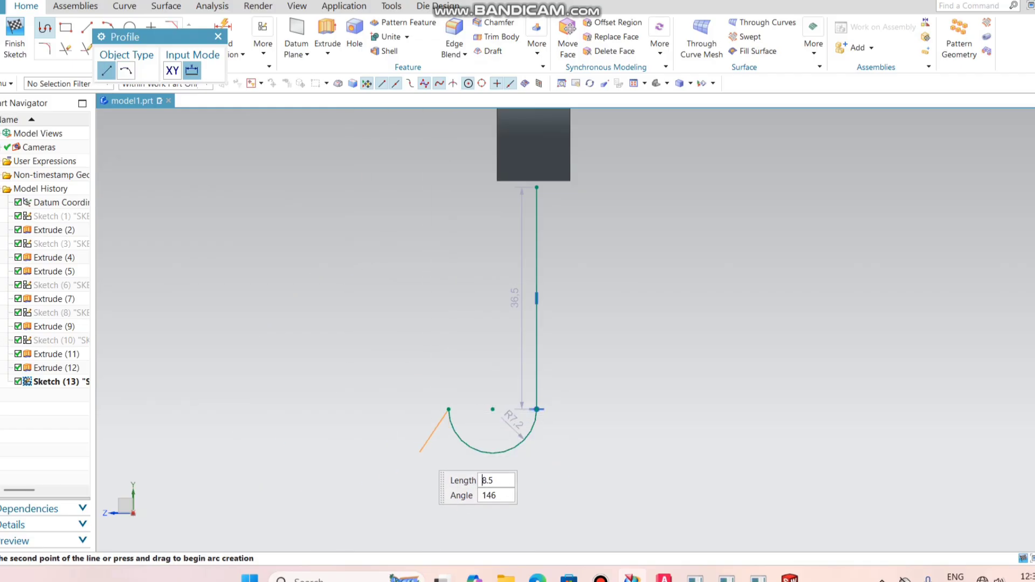
key(Escape)
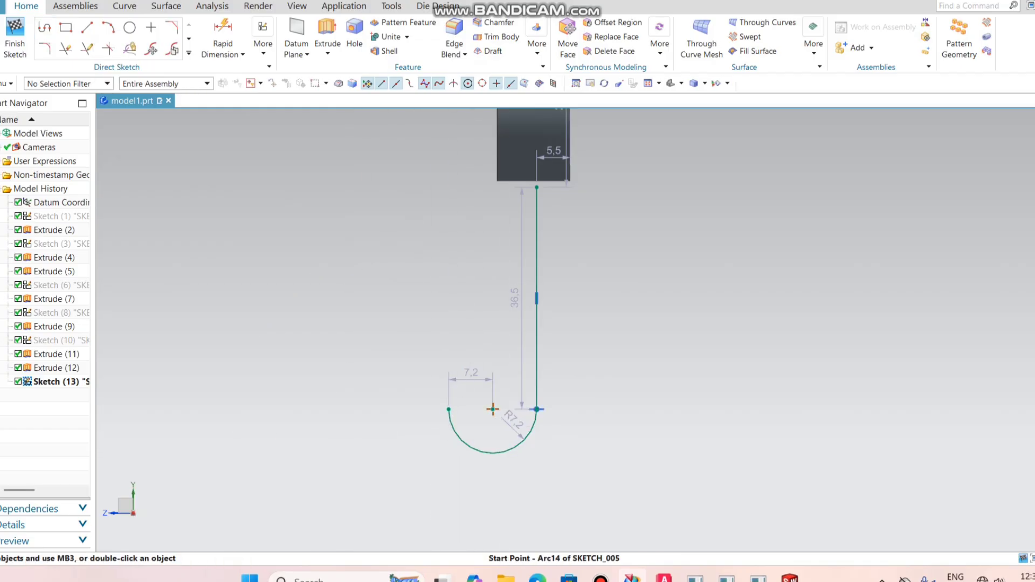
click(537, 409)
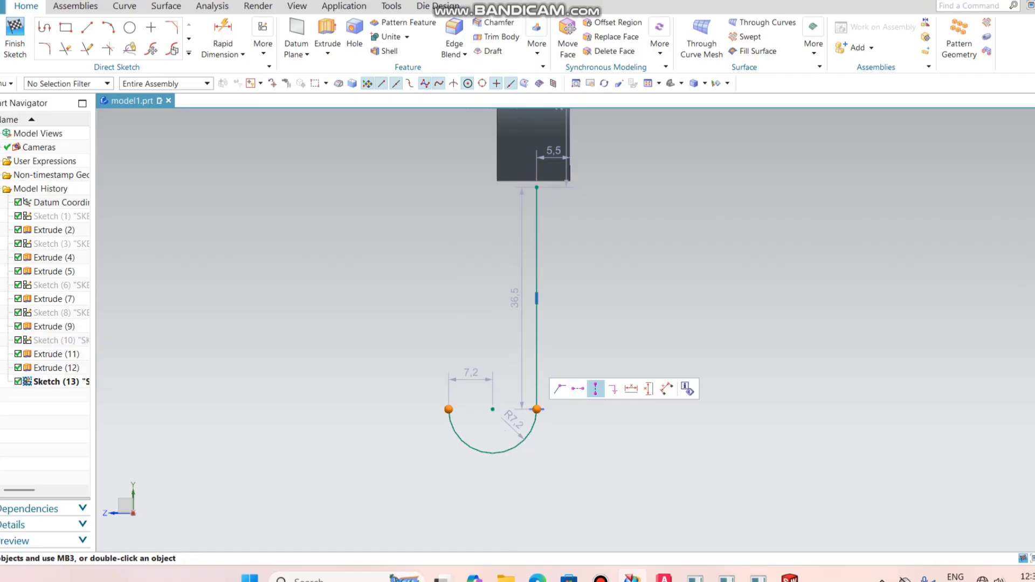
click(578, 388)
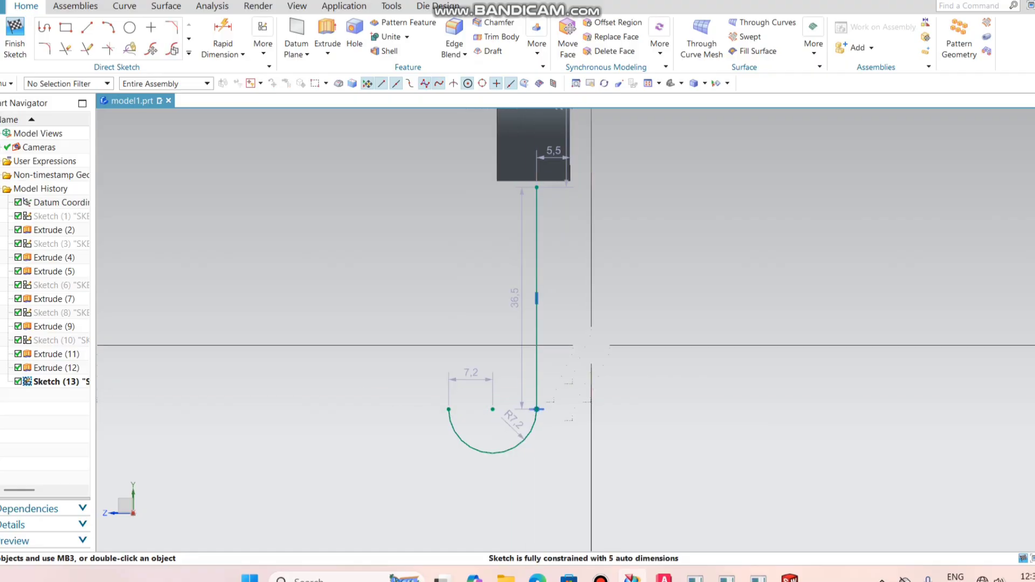
Dimension the vertical line 6 mm horizontally from the sketch origin
scroll(599, 360, down, 3)
scroll(580, 286, up, 3)
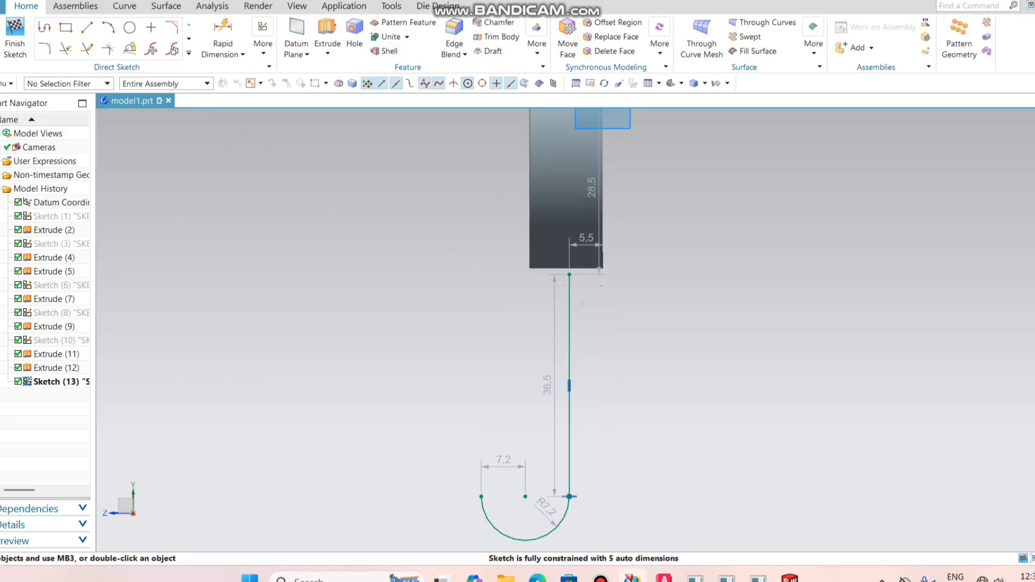
click(223, 28)
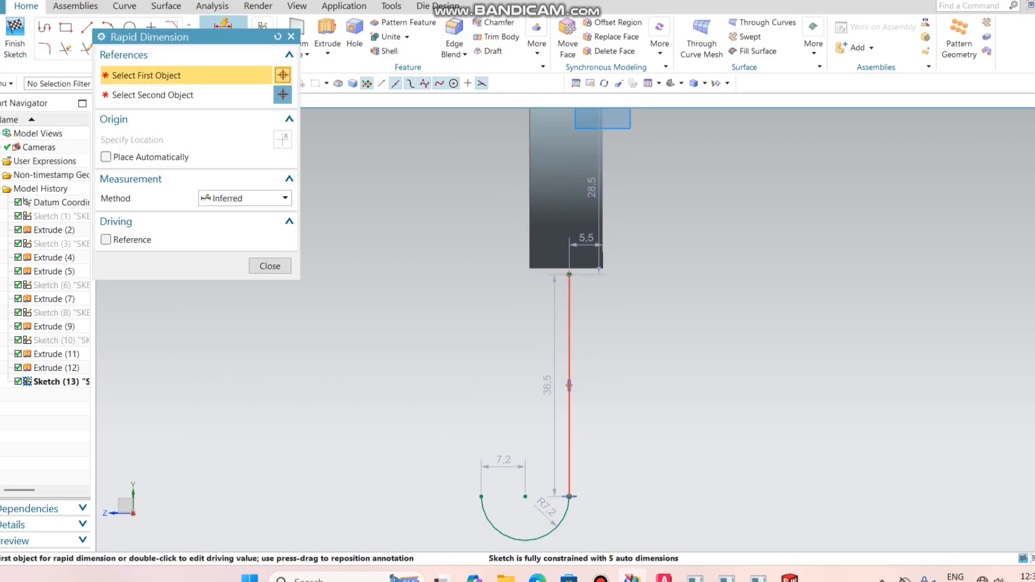
click(569, 386)
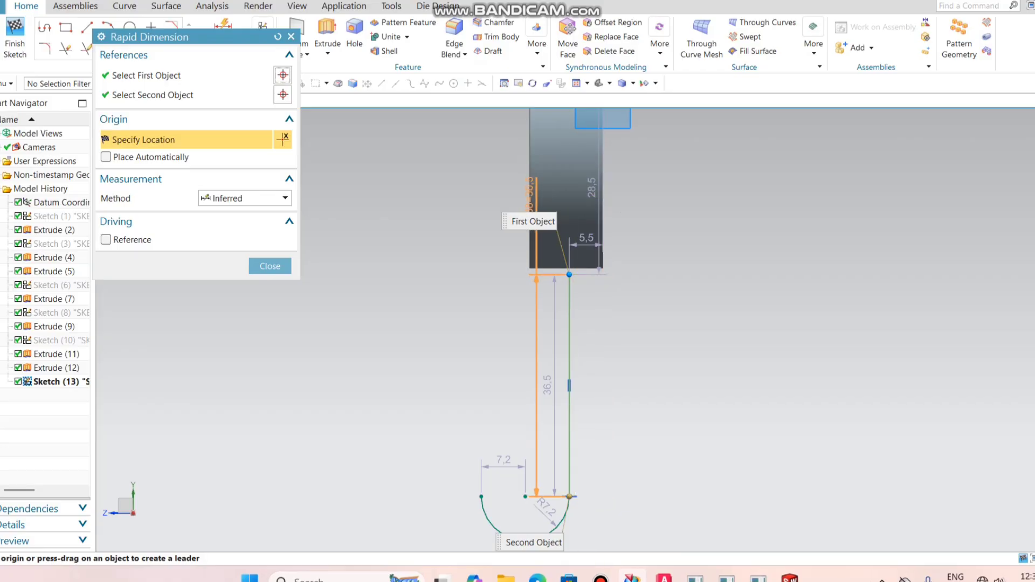
scroll(528, 186, up, 2)
scroll(562, 230, down, 6)
scroll(588, 177, up, 3)
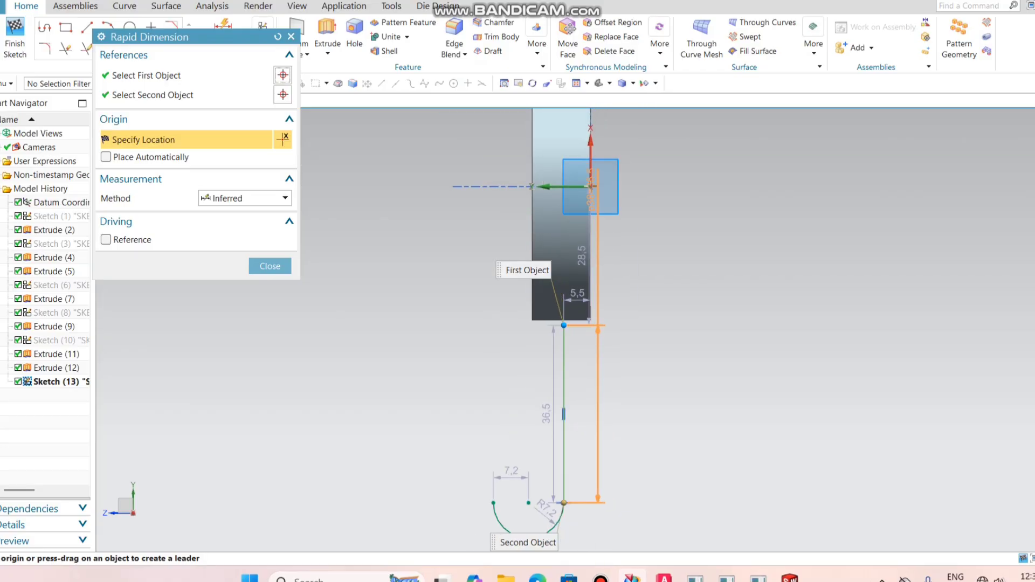
click(590, 187)
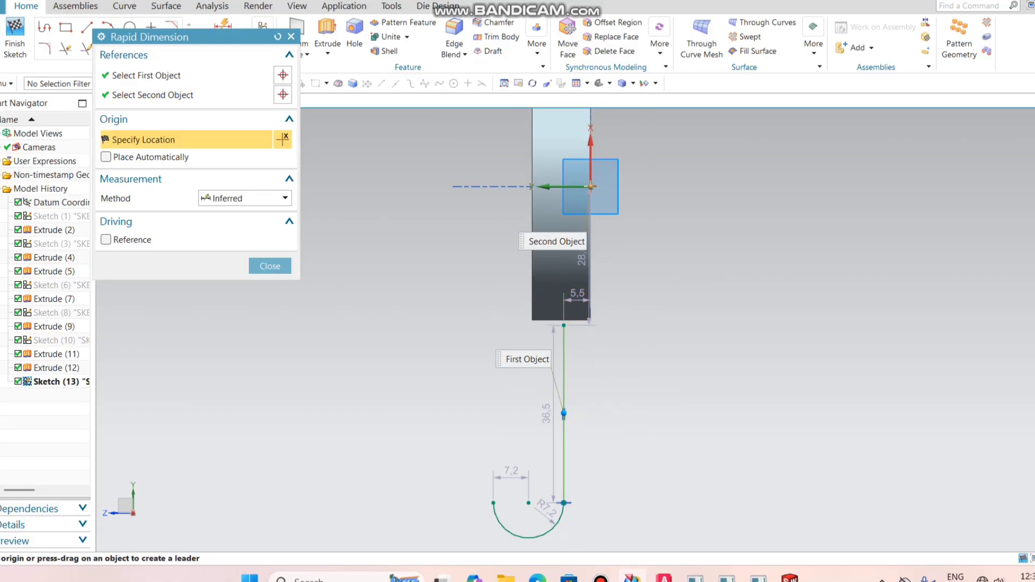
click(633, 402)
text(6)
key(Return)
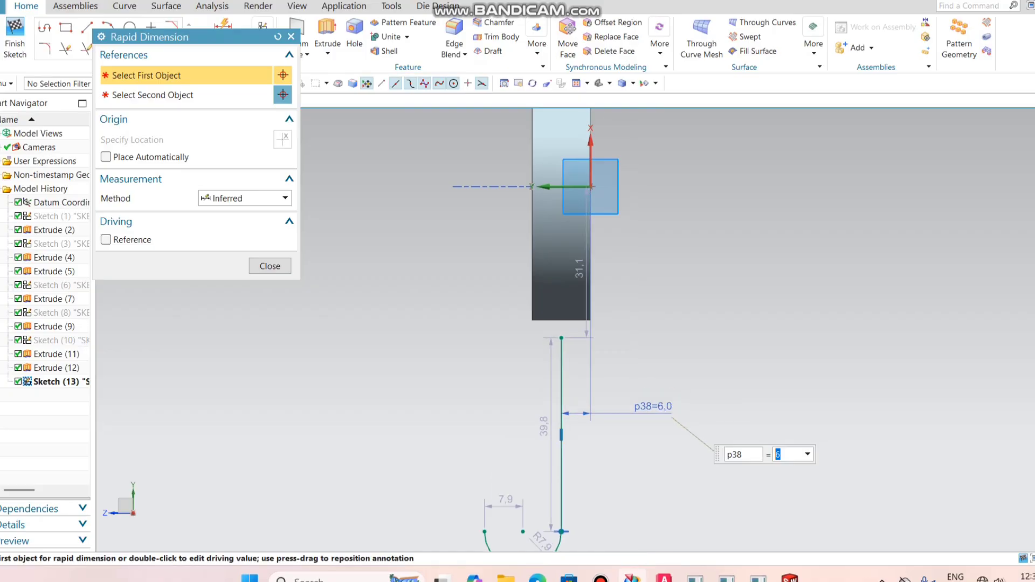
click(270, 266)
Dimension the vertical distance from the sketch origin to the lowest point of the hook arc as 65.4 mm
scroll(442, 267, down, 2)
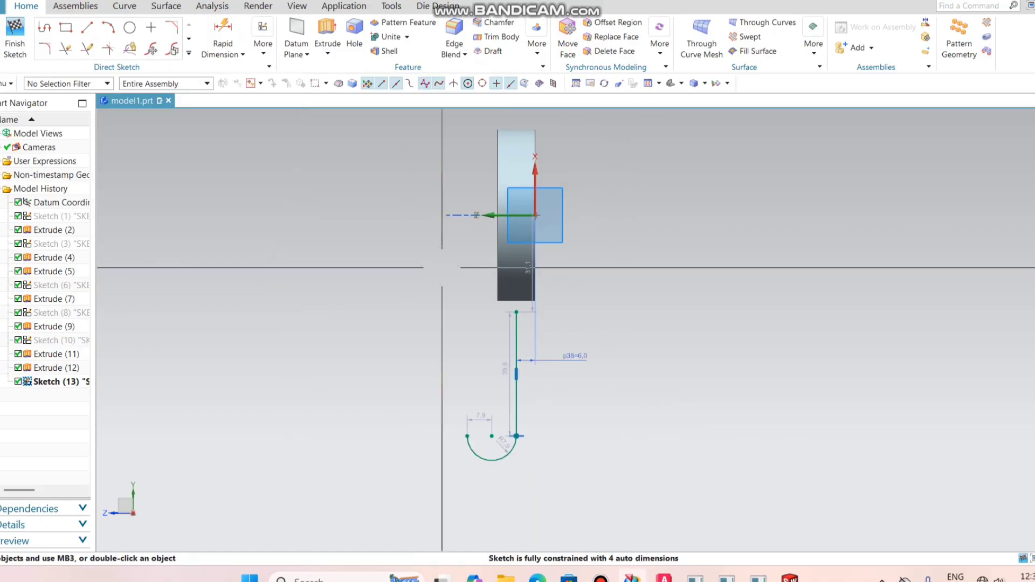
scroll(430, 326, up, 1)
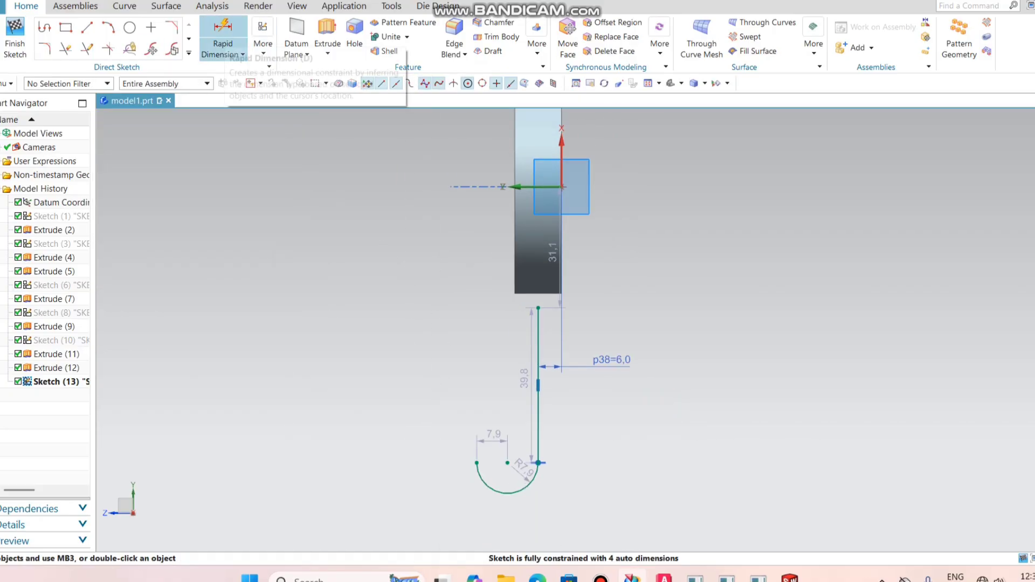
click(222, 34)
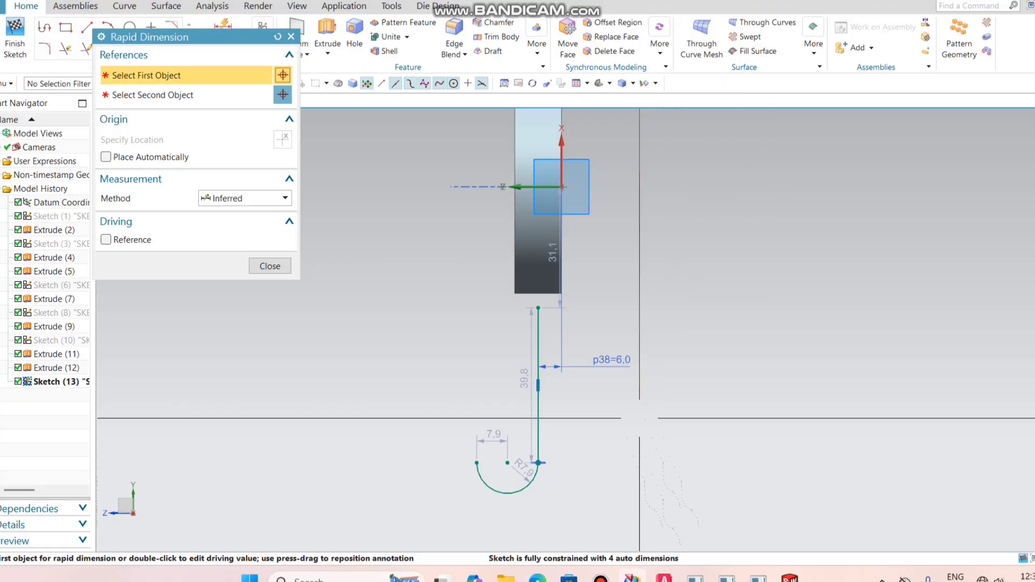
click(562, 188)
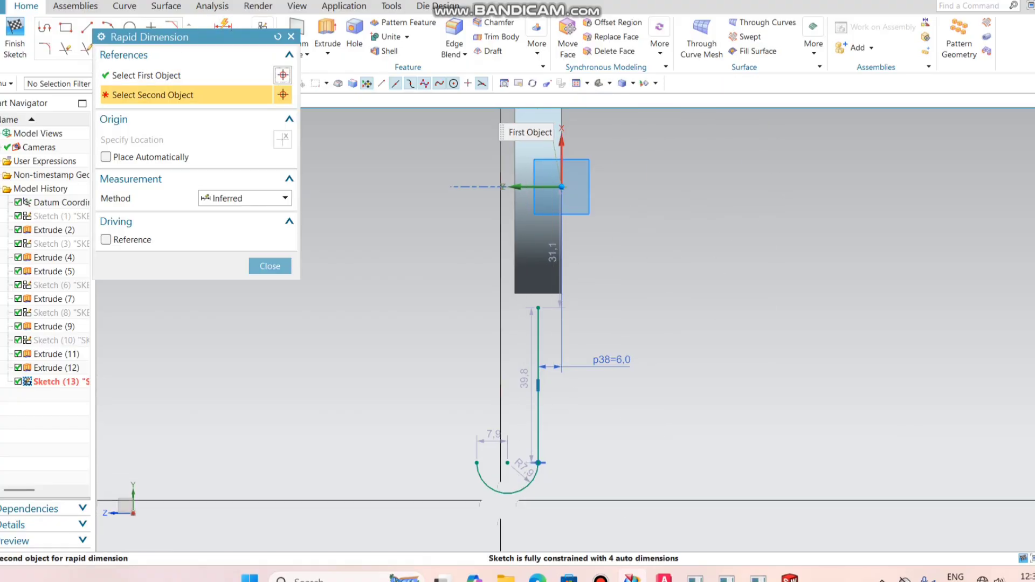
click(509, 494)
click(668, 334)
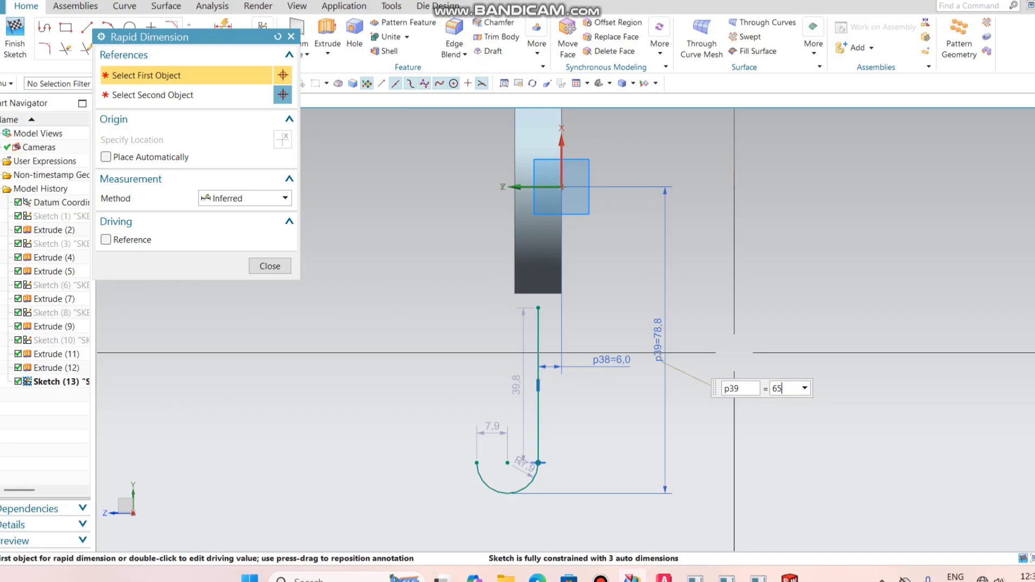
key(Return)
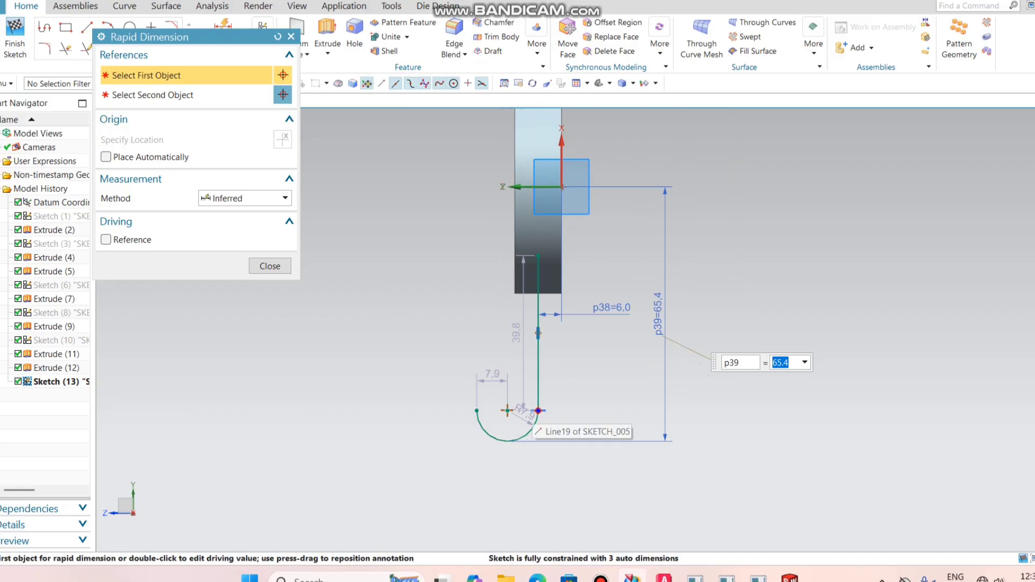
Dimension the horizontal distance between the hook arc's two endpoints as 25 mm
click(478, 414)
click(476, 410)
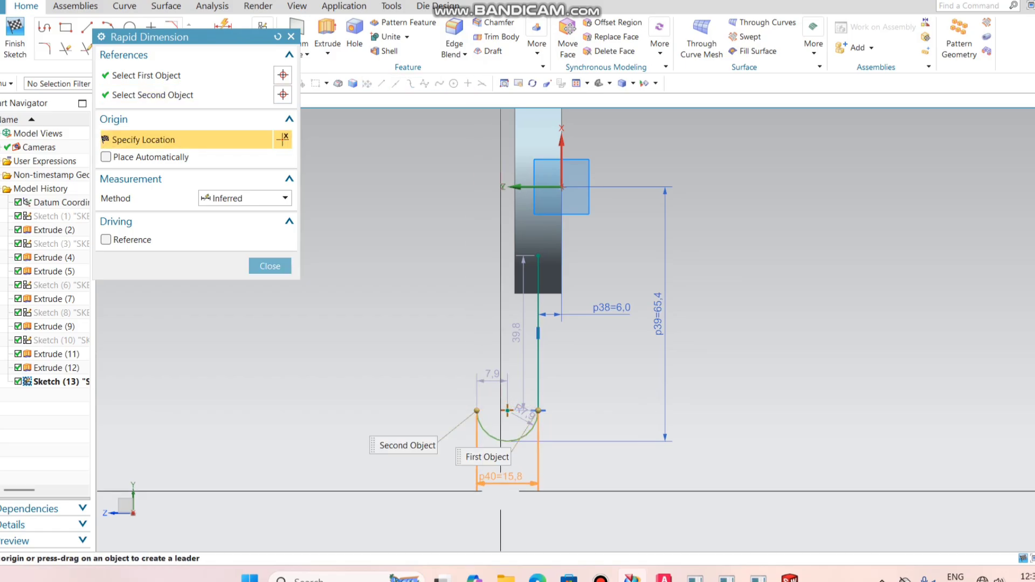
click(501, 490)
text(25)
key(Return)
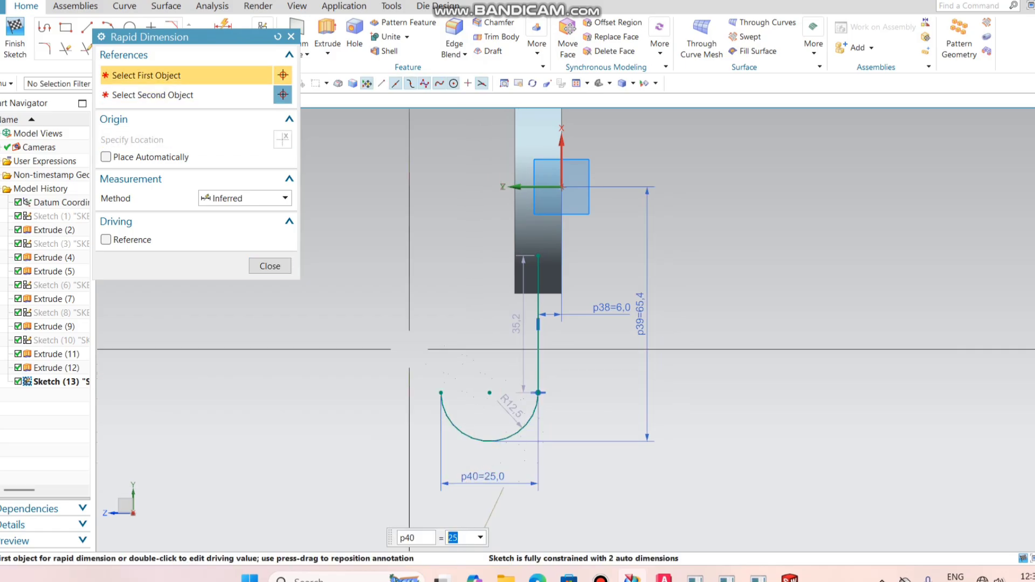
middle_click(331, 288)
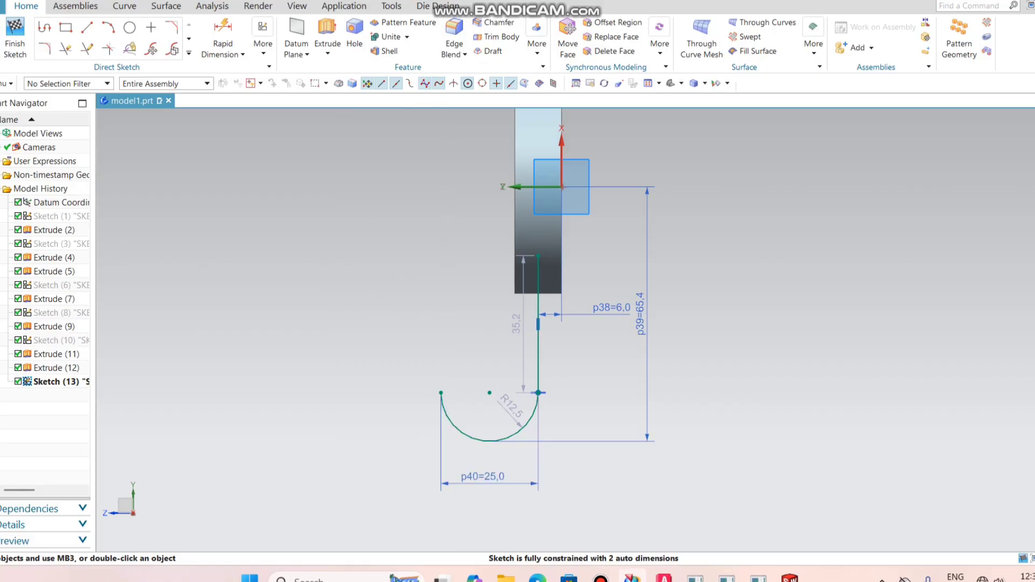
Dimension the hook's vertical line to 22 mm long and finish the sketch
click(222, 30)
click(538, 347)
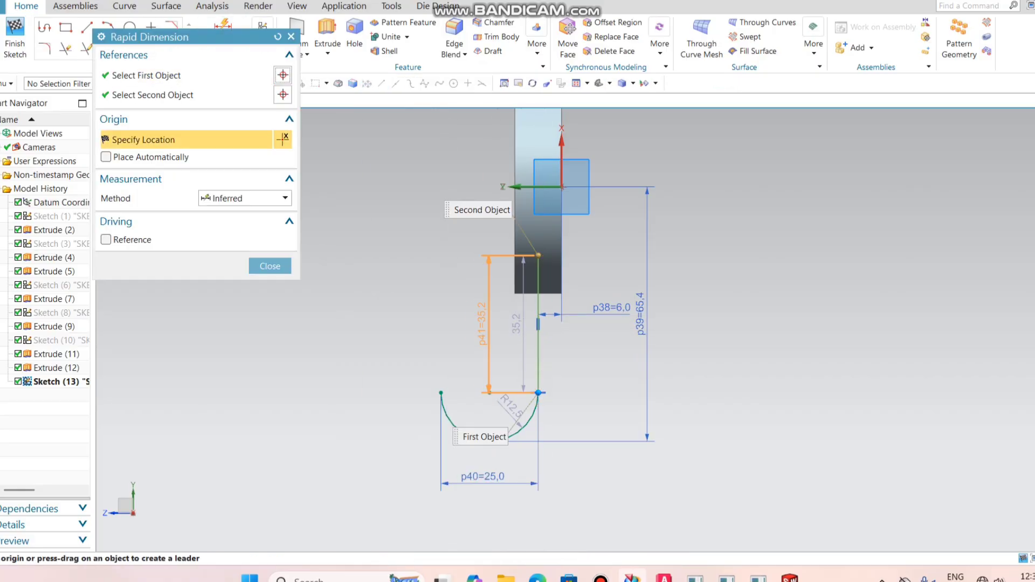
click(469, 330)
text(22)
key(Return)
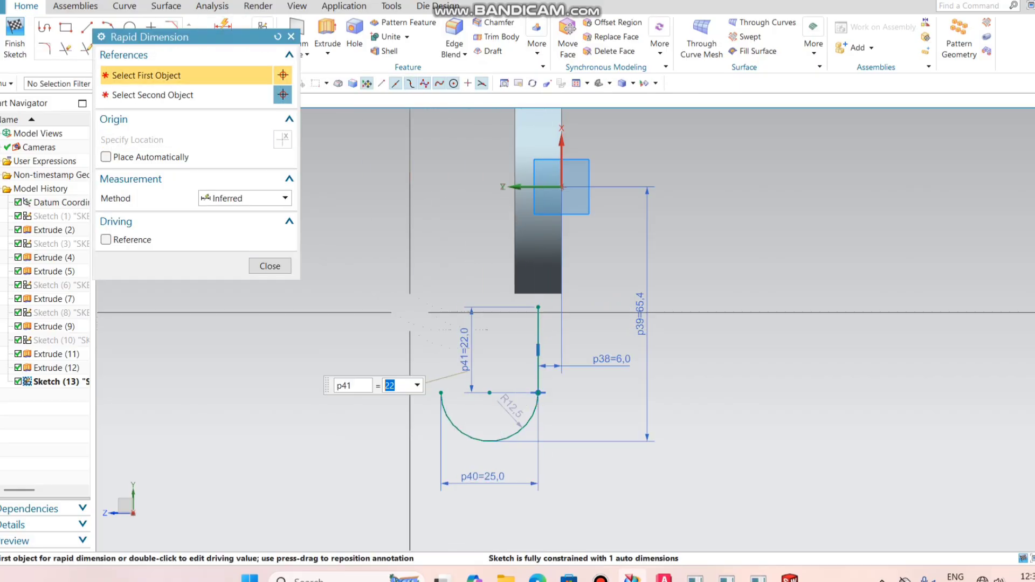
key(Escape)
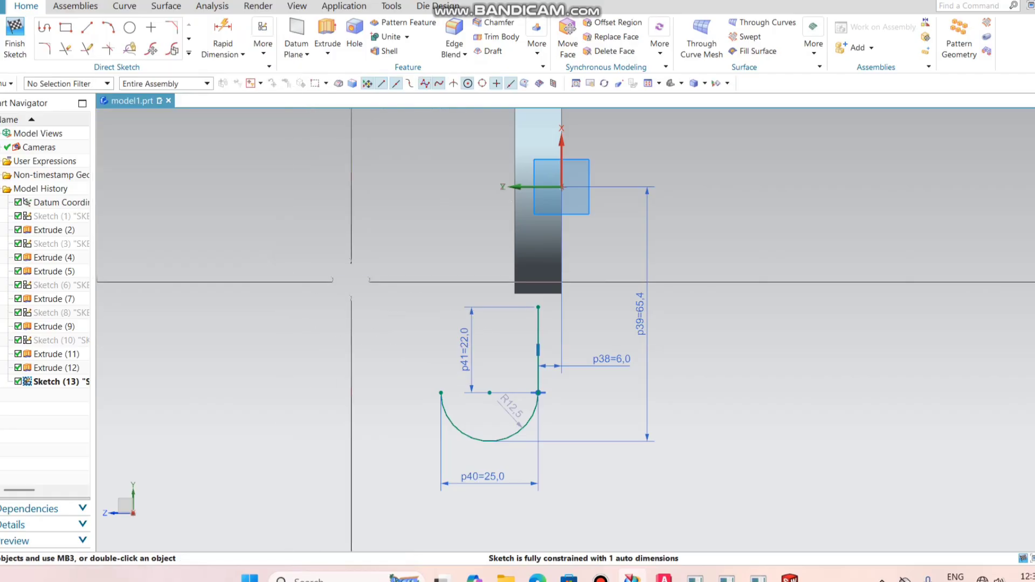
click(16, 37)
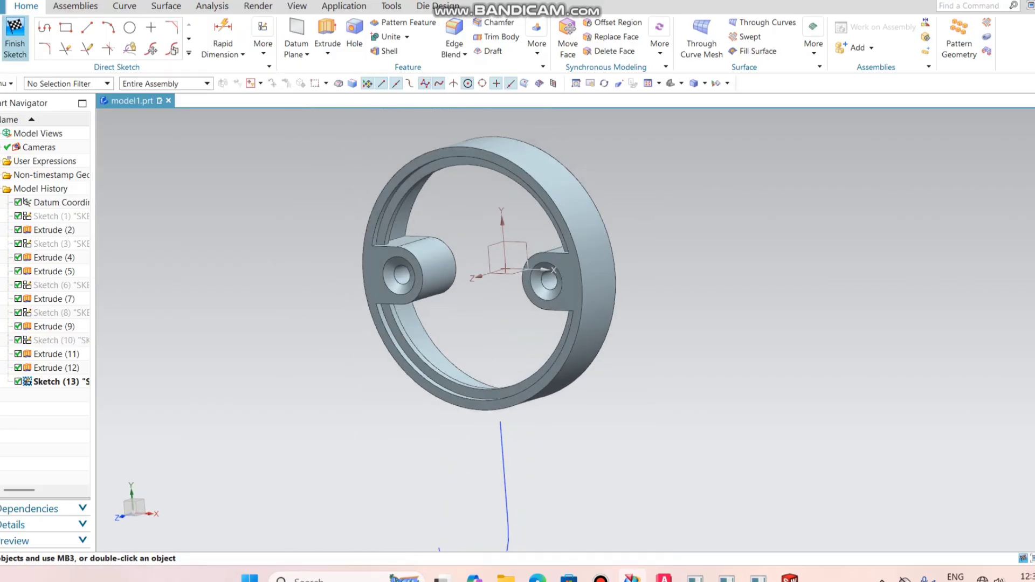
Create a datum plane at the hook arc's free end, perpendicular to the curve
scroll(485, 302, down, 3)
scroll(464, 324, up, 5)
middle_drag(340, 202, 343, 209)
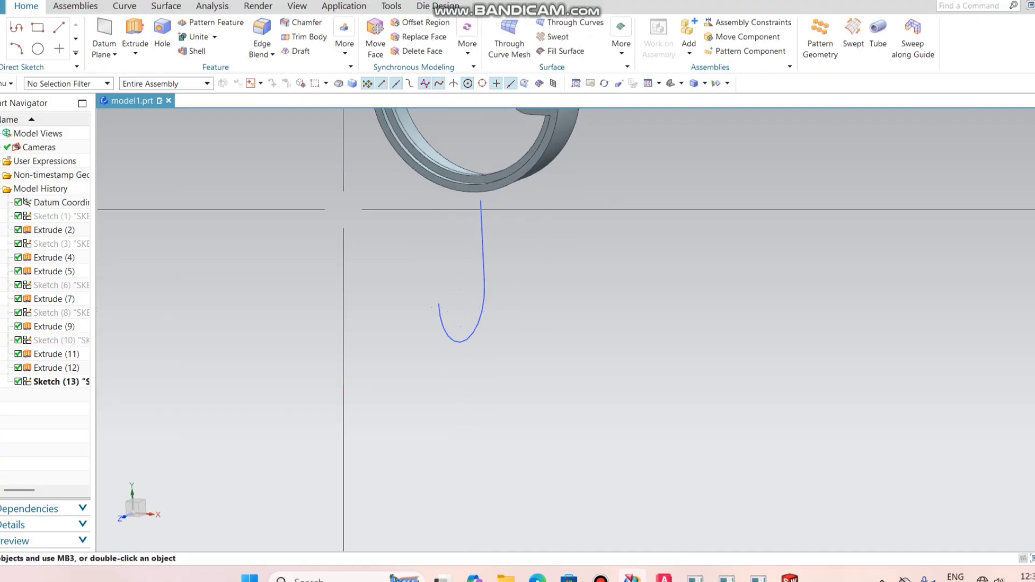
click(104, 32)
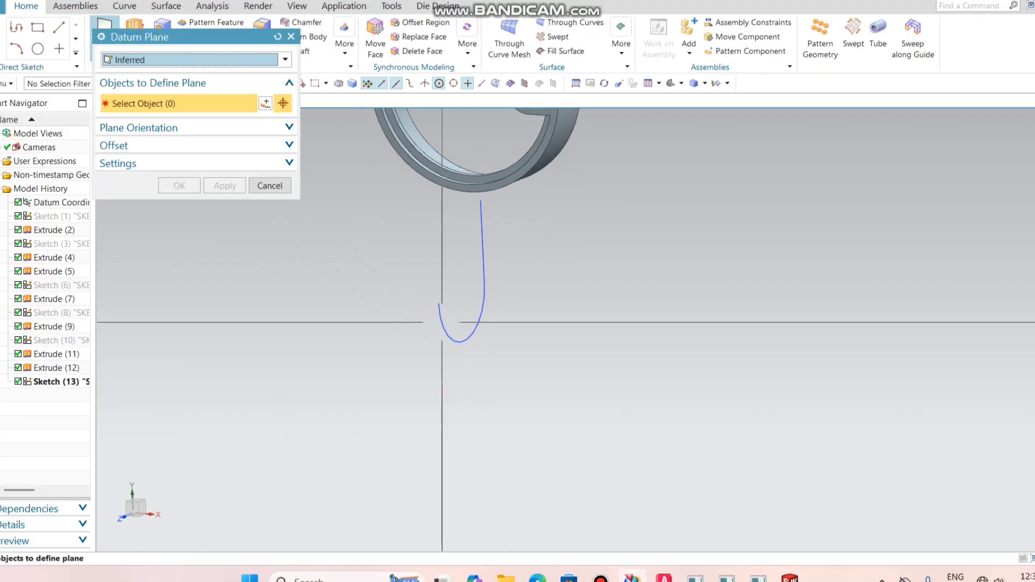
click(461, 294)
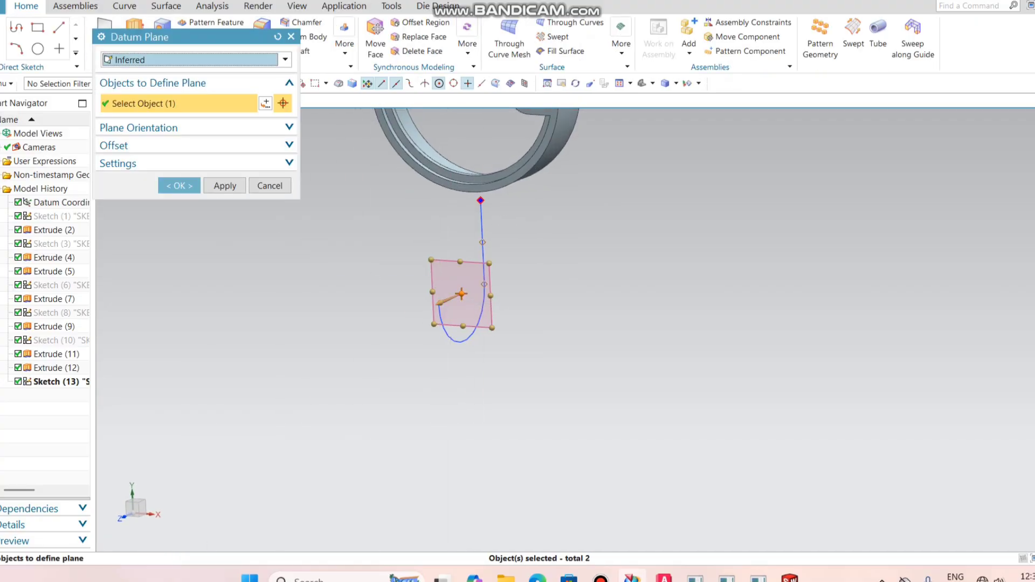
scroll(438, 308, up, 3)
click(440, 294)
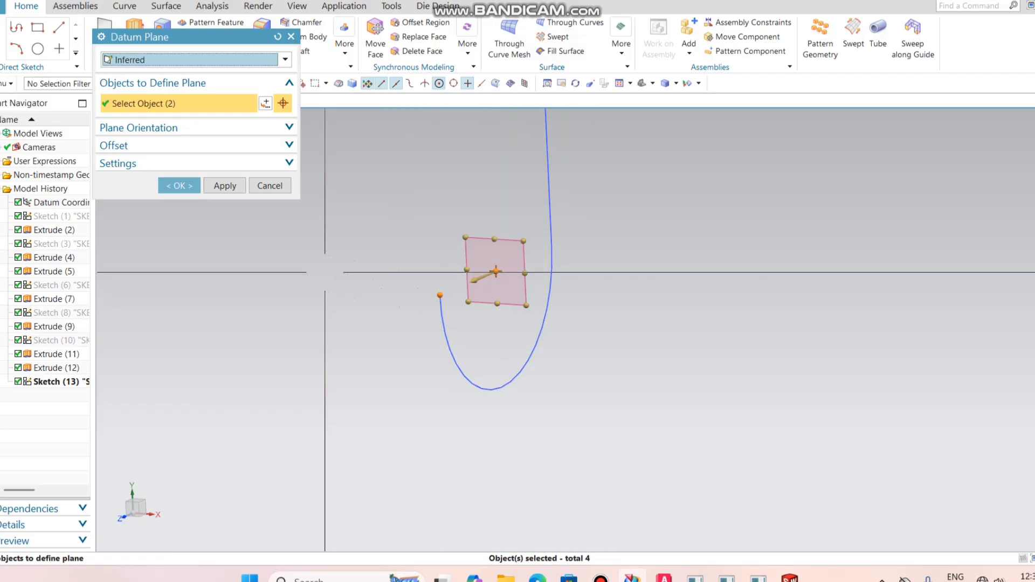
click(278, 36)
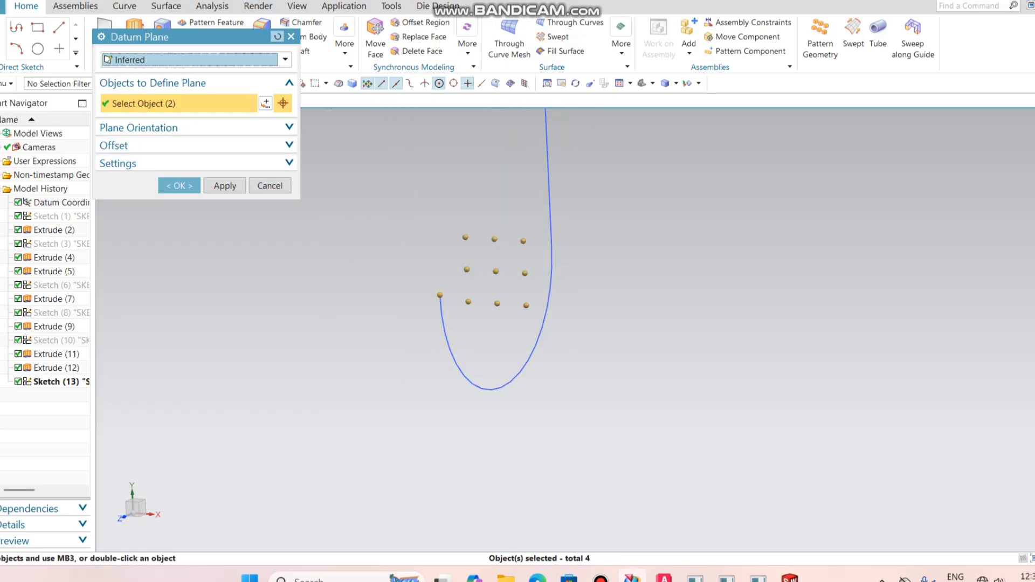
click(441, 295)
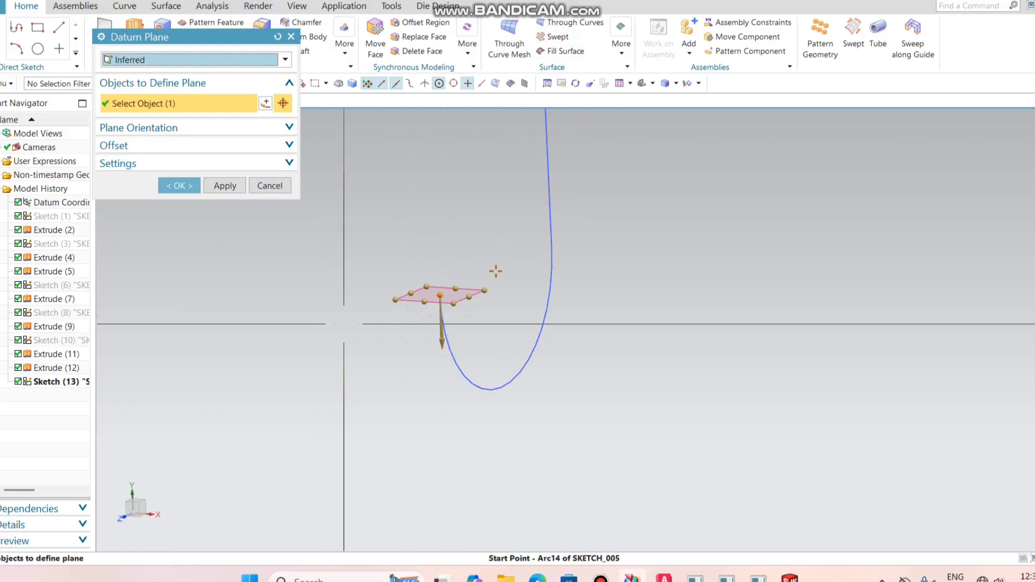
middle_click(441, 296)
Create a new sketch on the datum plane with its origin at the hook arc's free end
middle_drag(457, 251, 474, 286)
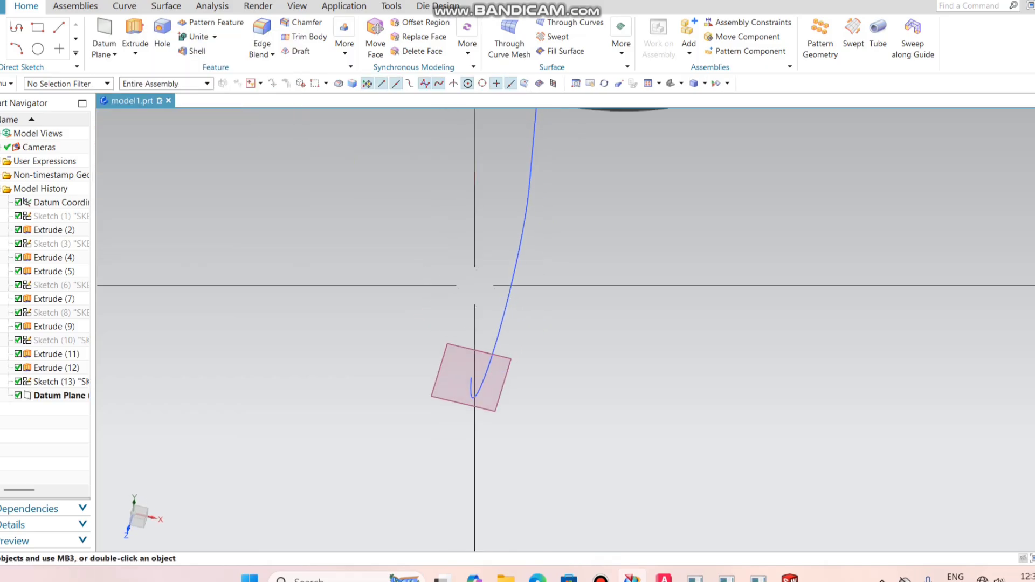
click(1, 38)
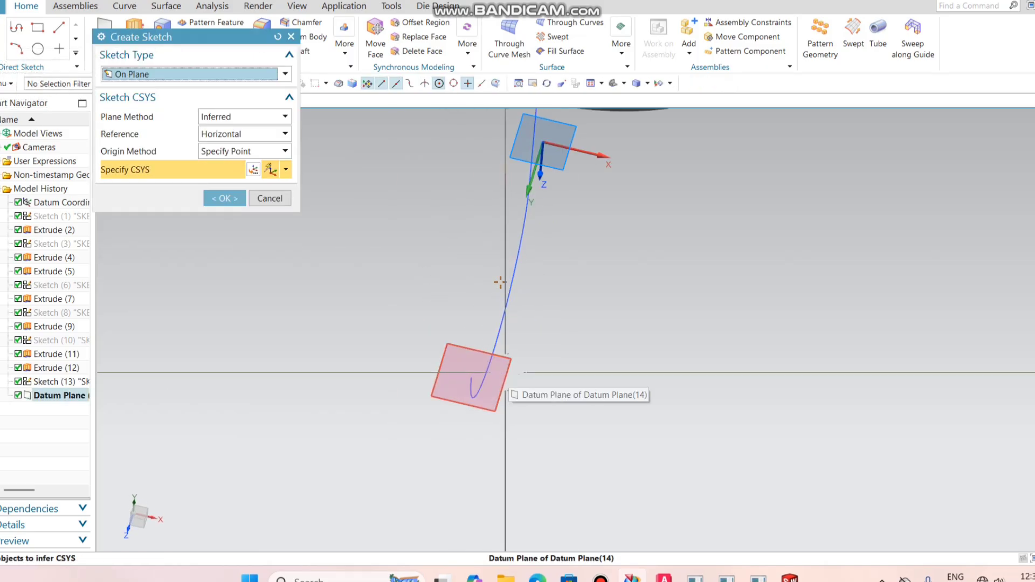
scroll(528, 400, down, 2)
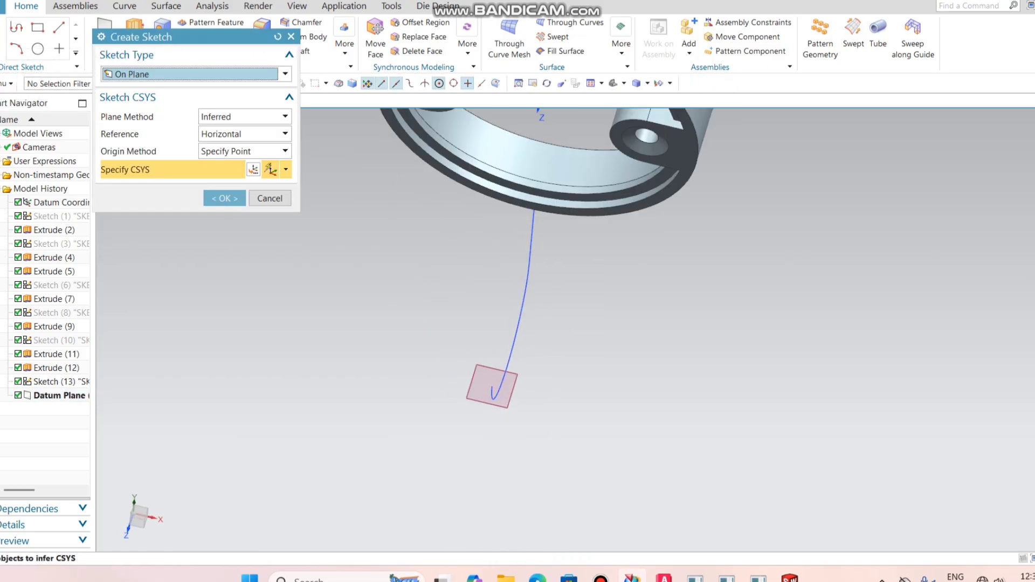
scroll(509, 409, up, 1)
click(508, 408)
middle_drag(692, 237, 653, 238)
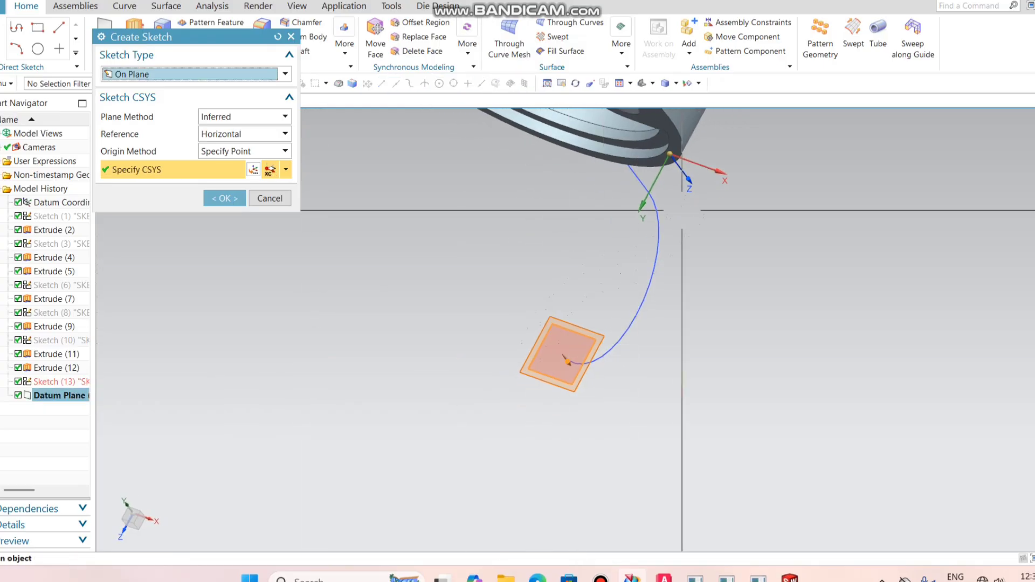
click(560, 356)
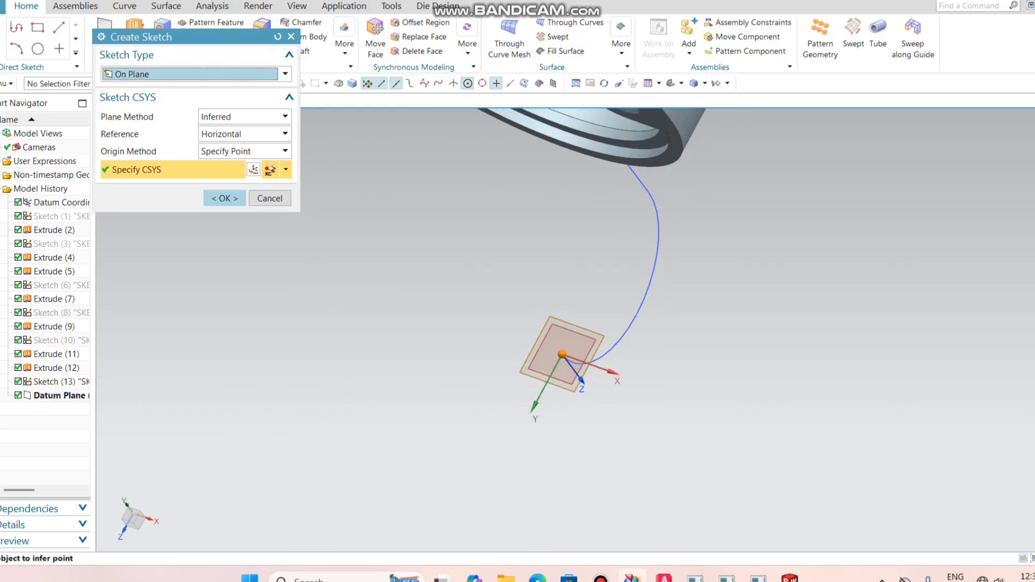
click(224, 199)
Draw an upward-bulging arc about 6.1 mm wide beside the datum plane, with its endpoints at the same height
scroll(612, 346, up, 3)
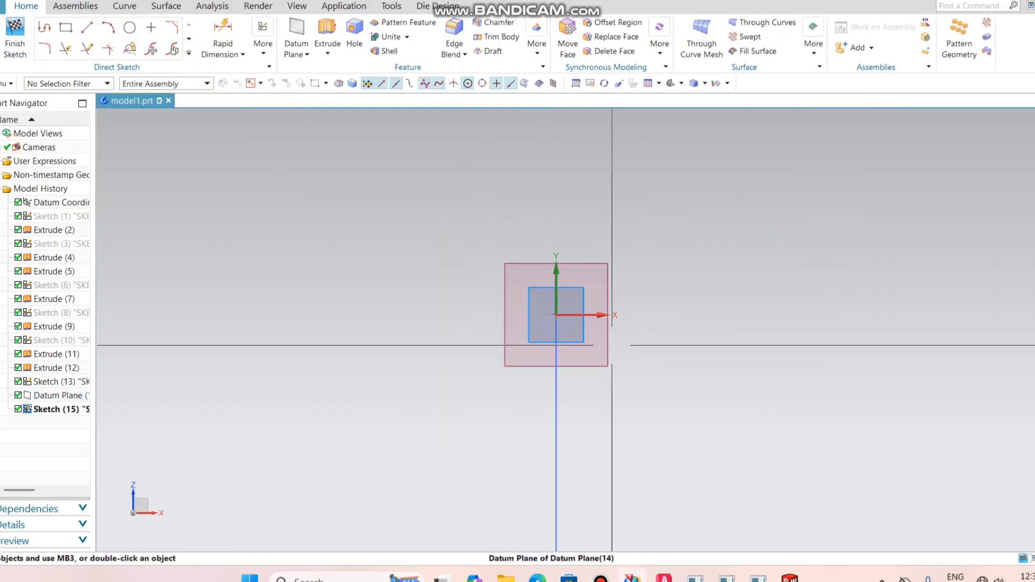
scroll(770, 345, up, 4)
click(93, 18)
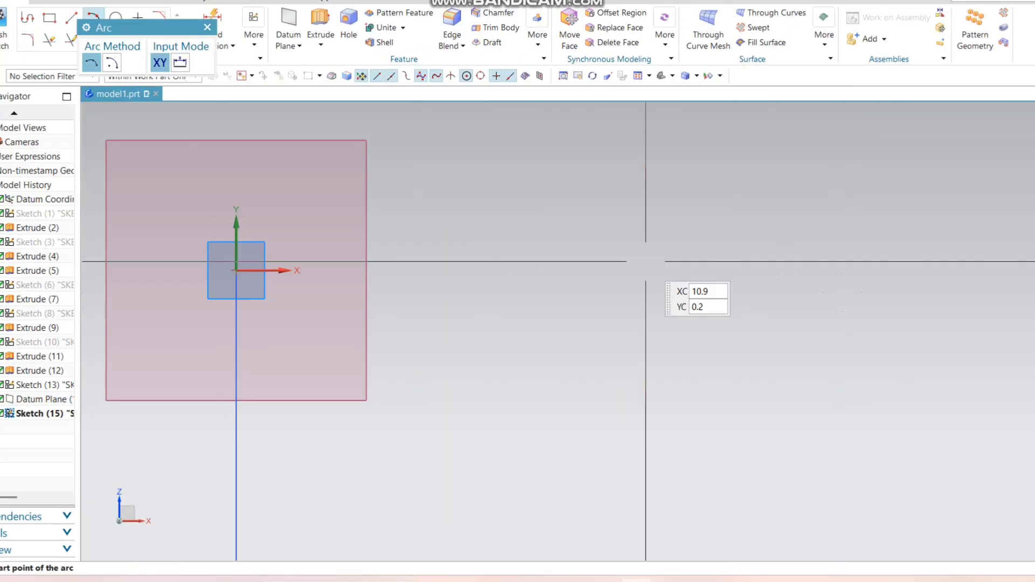
click(528, 242)
click(757, 242)
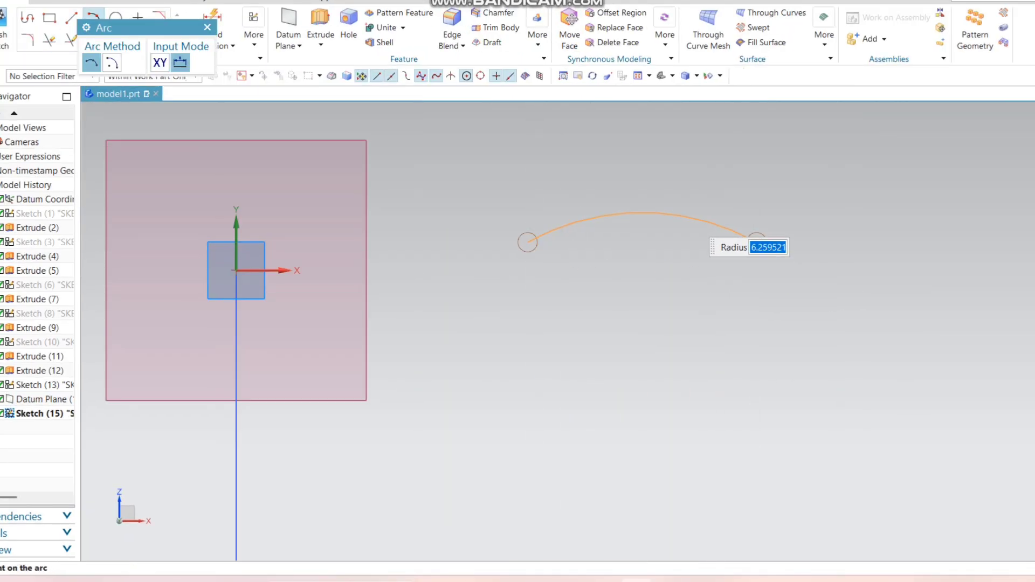
click(685, 210)
Draw a vertical line about 1.9 mm down from the arc's left endpoint and a downward-bulging arc of matching width from its lower end
key(l)
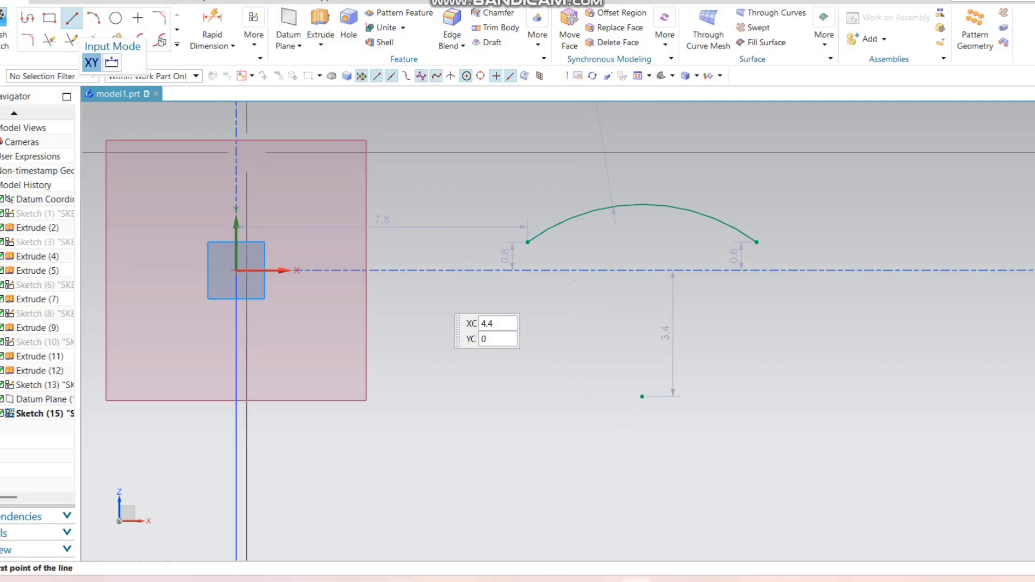
click(528, 242)
click(642, 396)
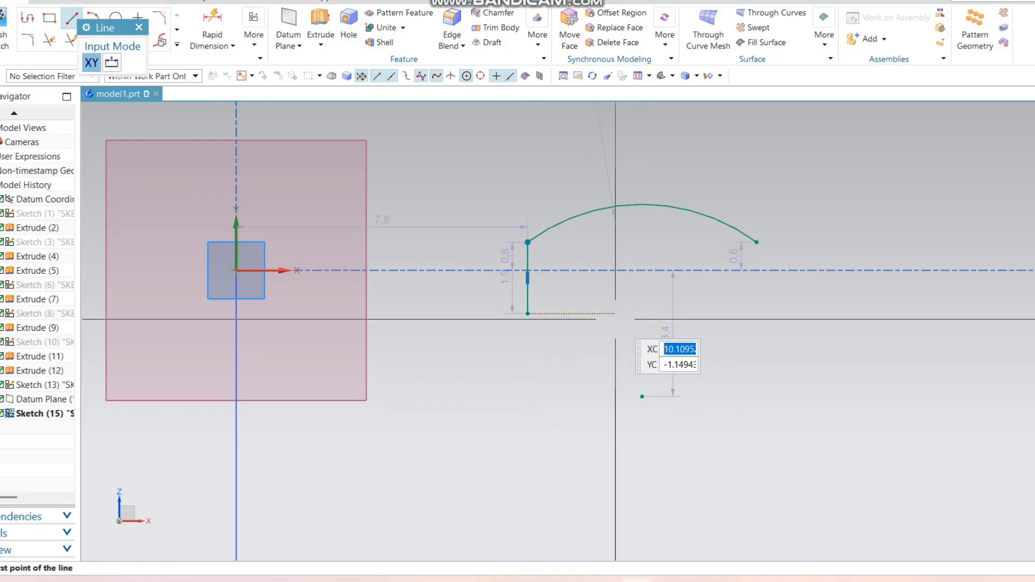
key(a)
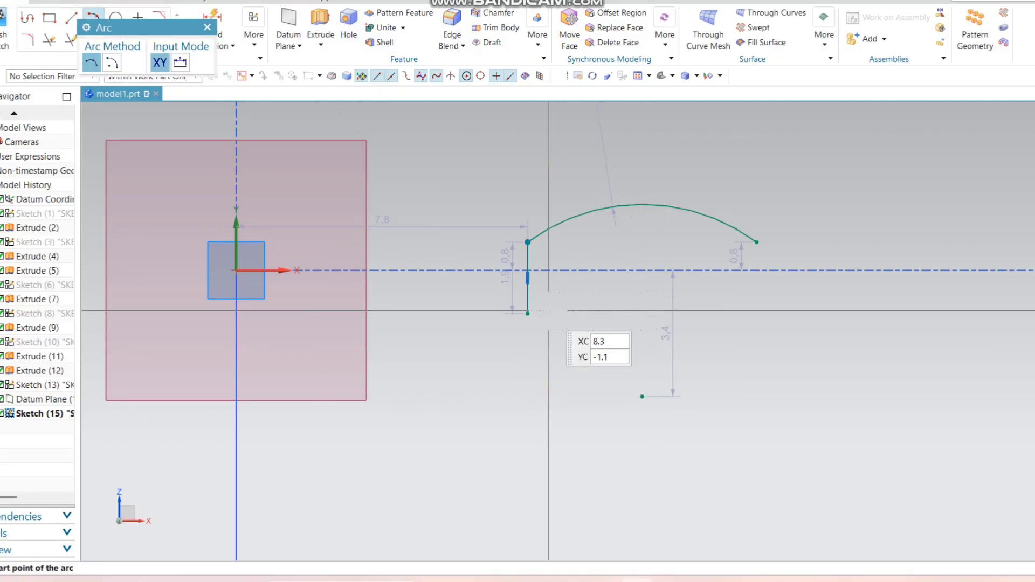
click(527, 313)
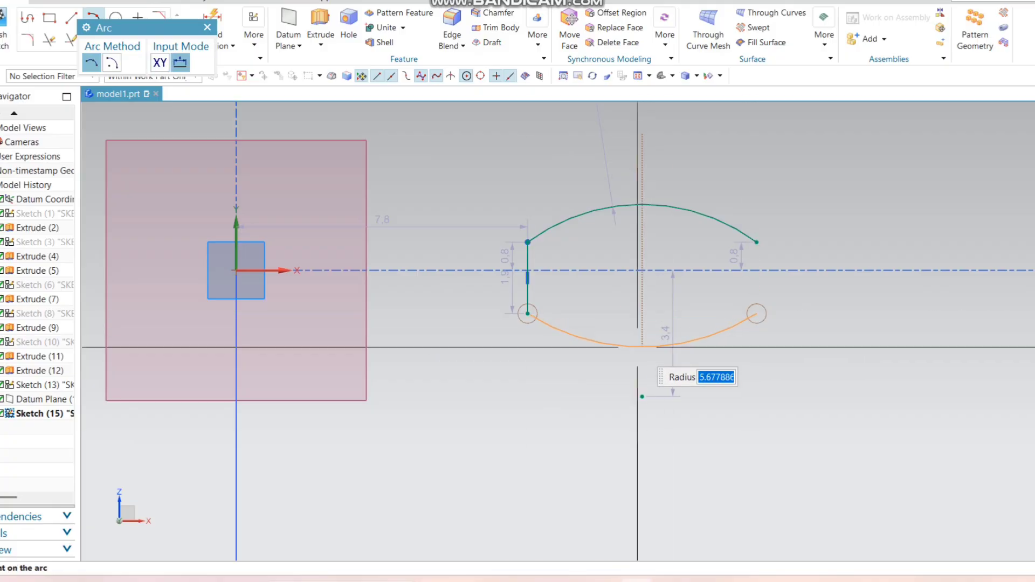
click(757, 313)
Close the profile with a vertical line joining the right endpoints of the upper and lower arcs
click(70, 18)
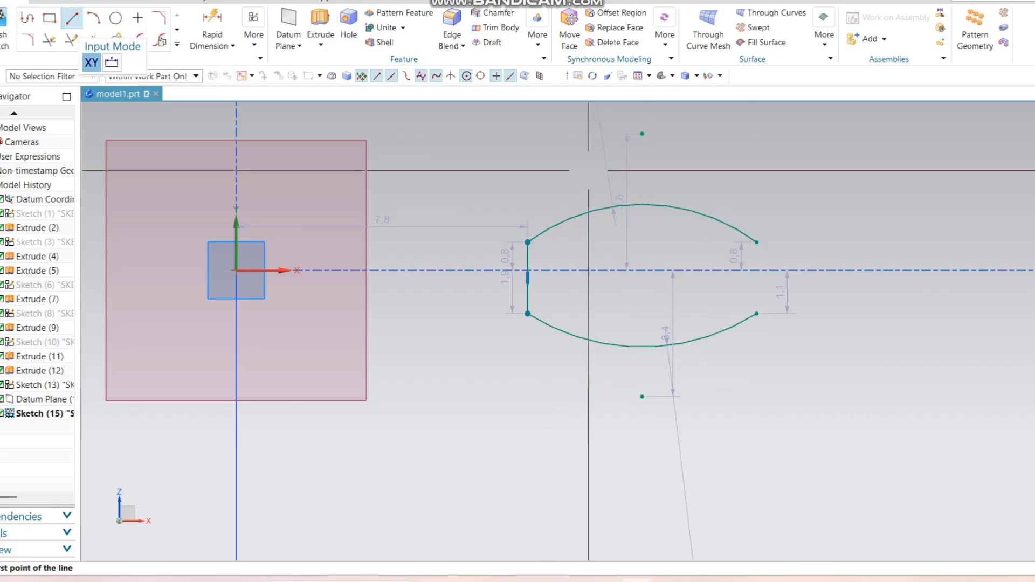
click(757, 242)
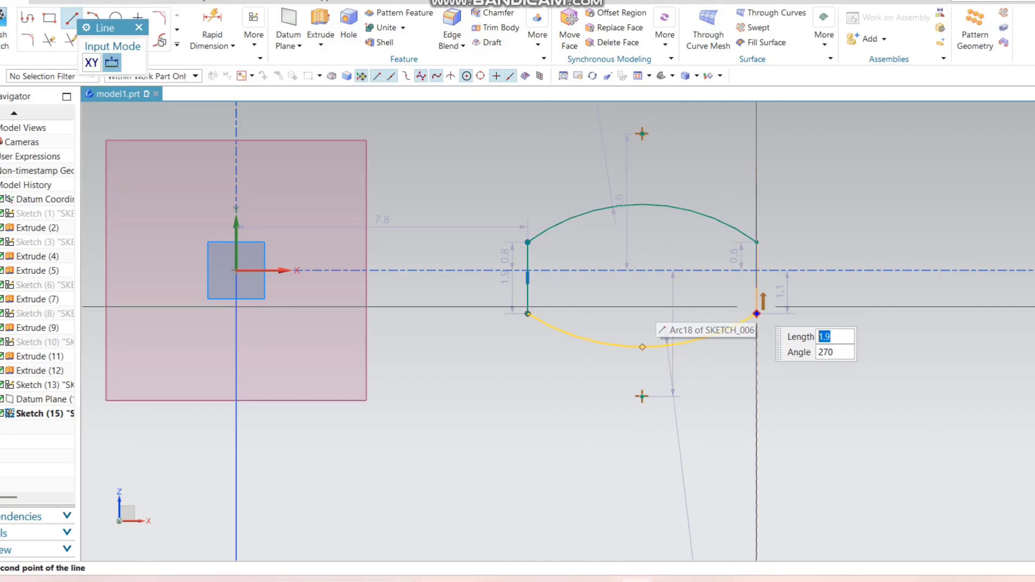
click(757, 313)
key(Escape)
Apply a horizontal alignment constraint between the two endpoints of the upper arc
scroll(684, 279, up, 3)
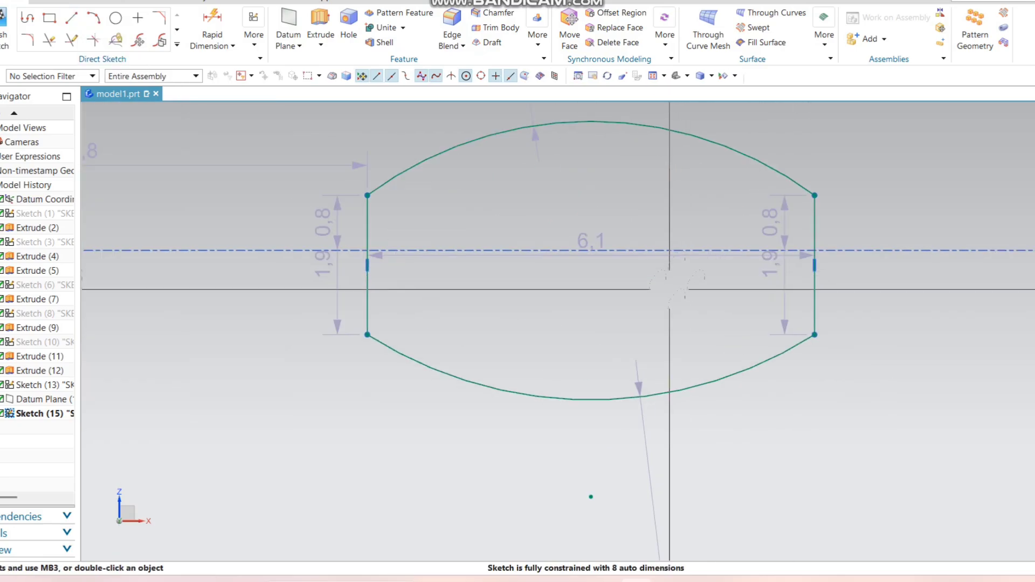
key(Escape)
click(367, 195)
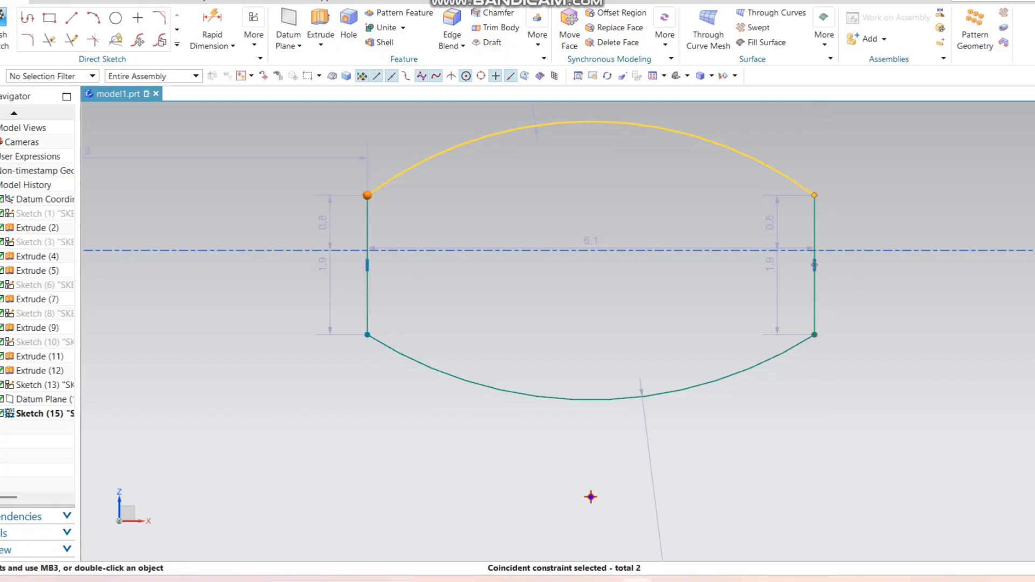
key(Escape)
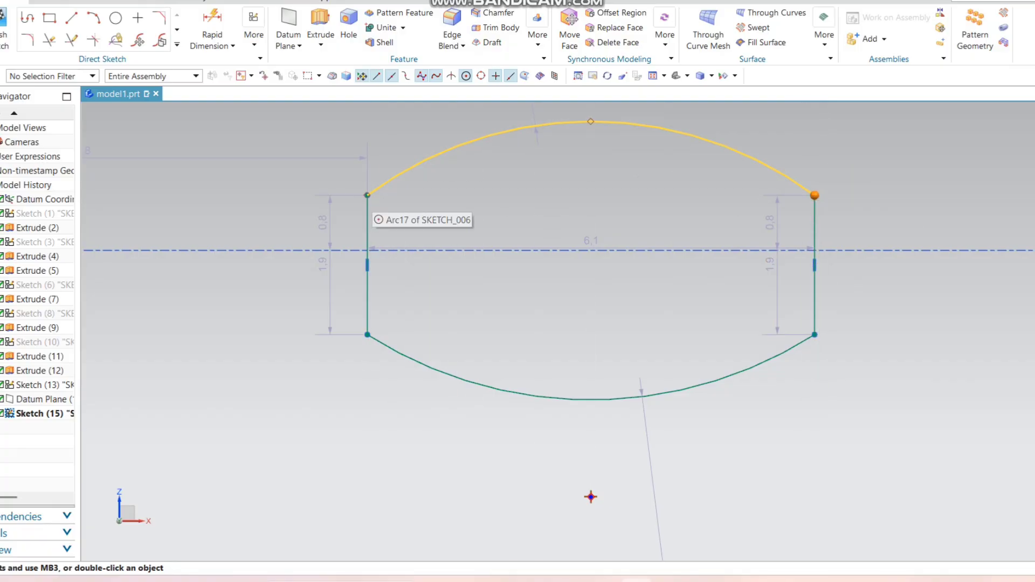
click(367, 196)
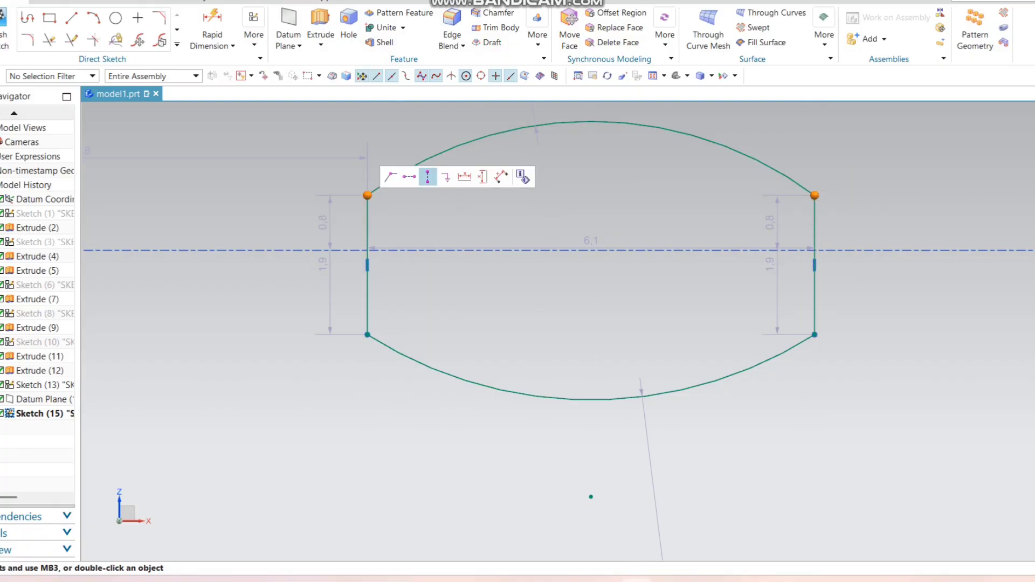
click(412, 178)
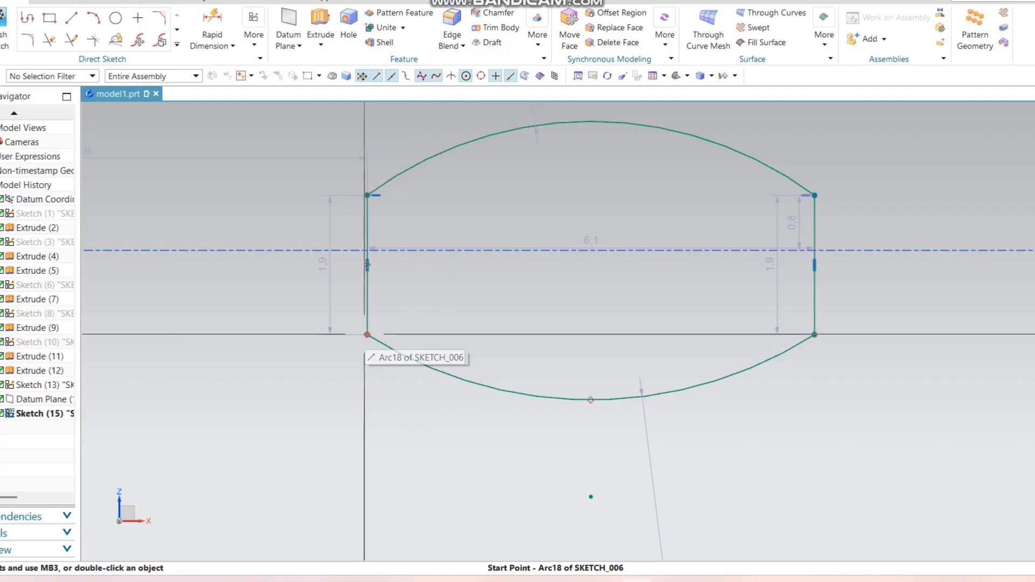
Horizontally align the lower arc's two endpoints, and likewise the midpoints of the two vertical side lines
click(367, 335)
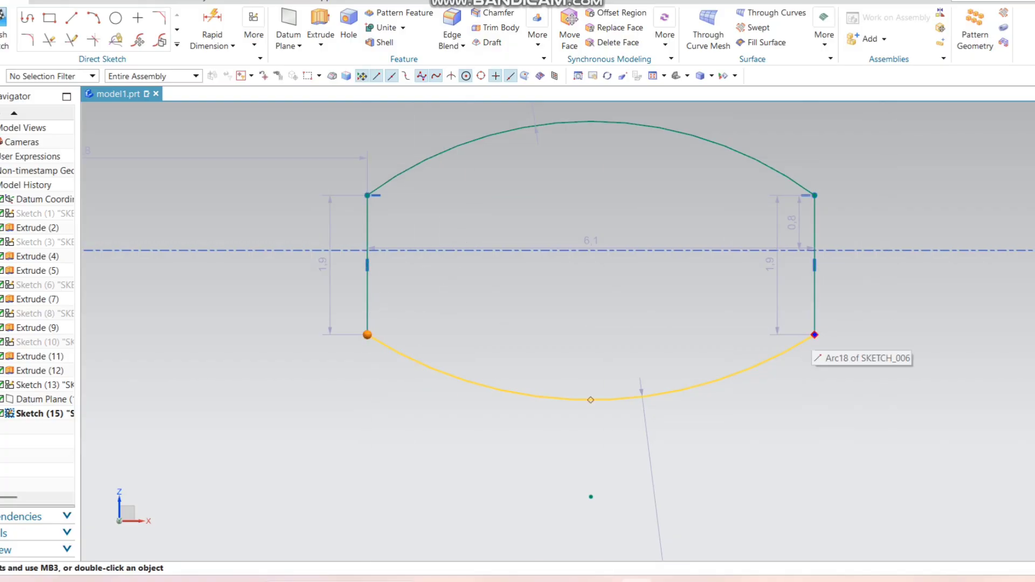
click(814, 335)
click(859, 315)
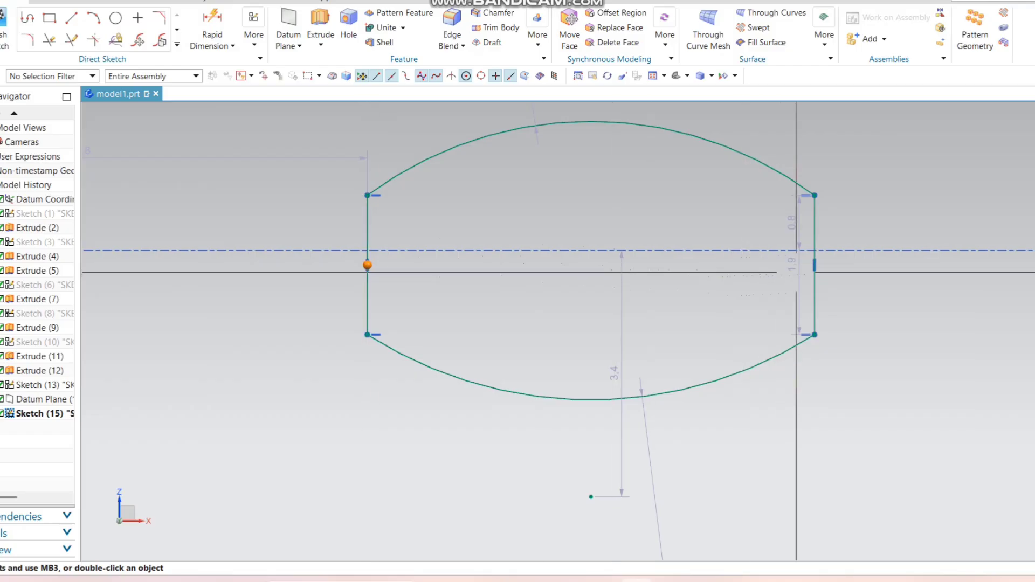
click(815, 265)
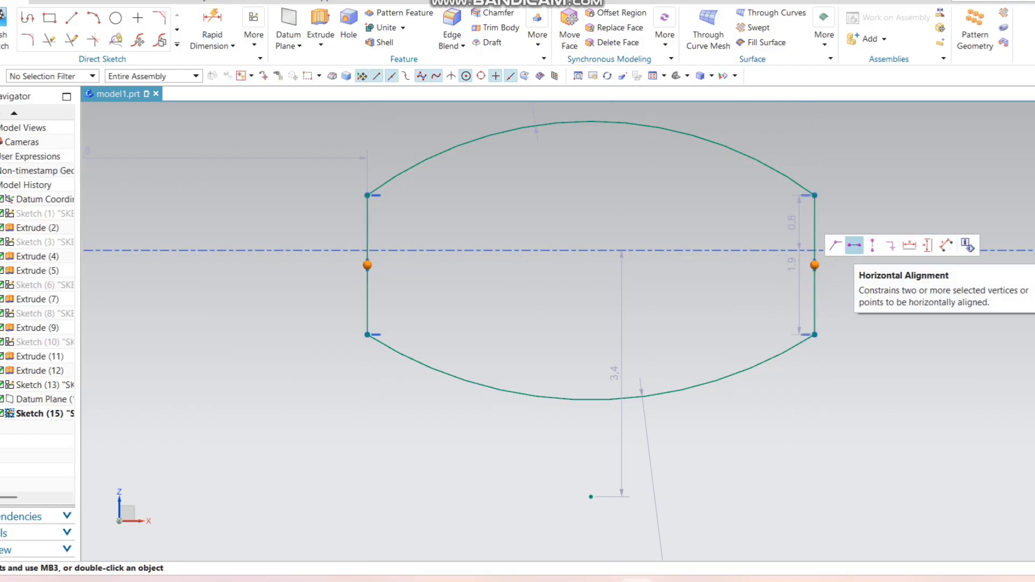
click(854, 244)
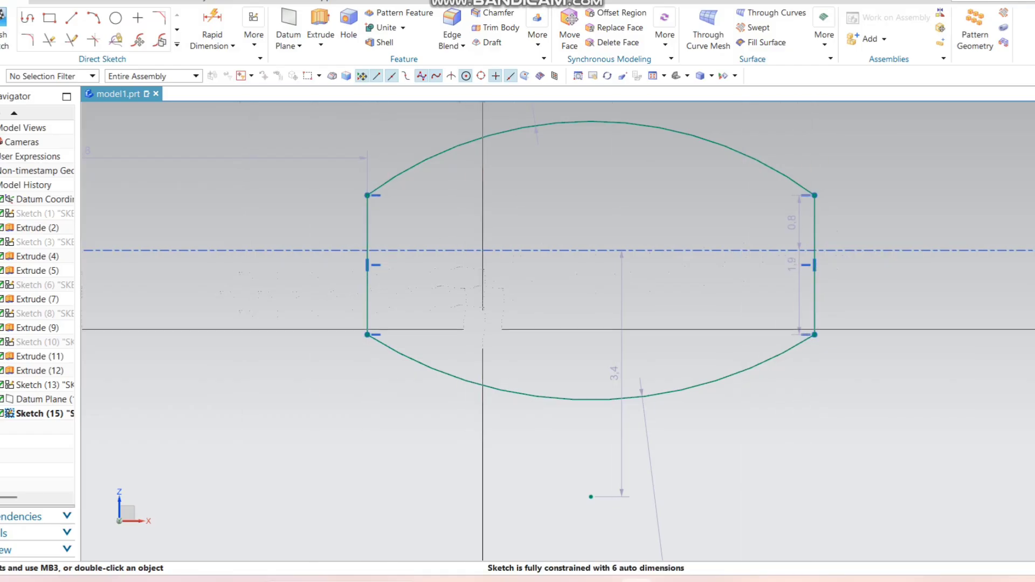
Dimension the profile's width between the two vertical side lines and set it to 10 mm
scroll(410, 269, down, 1)
scroll(337, 212, up, 1)
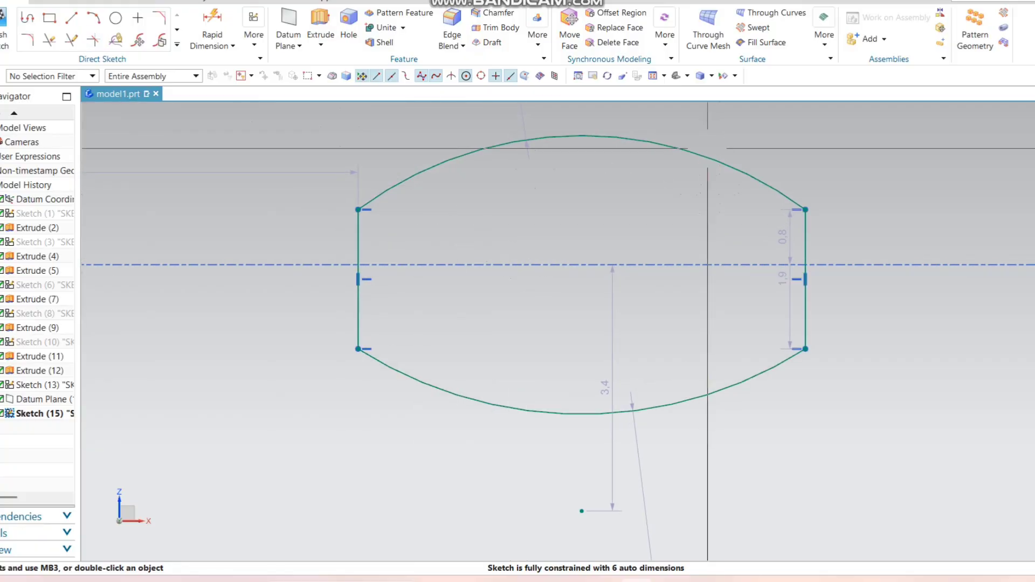
click(212, 32)
click(358, 349)
click(358, 302)
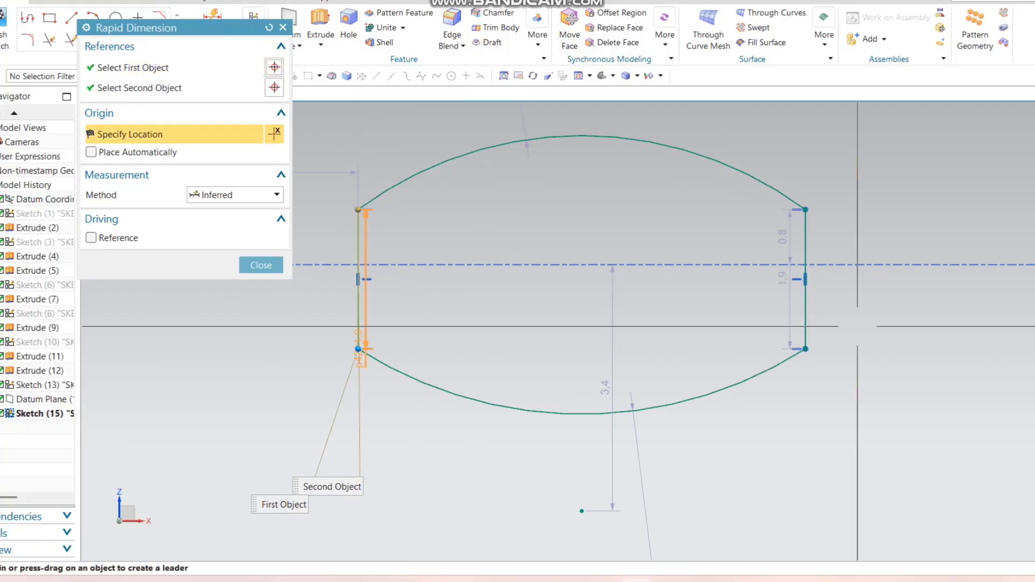
click(805, 243)
click(583, 315)
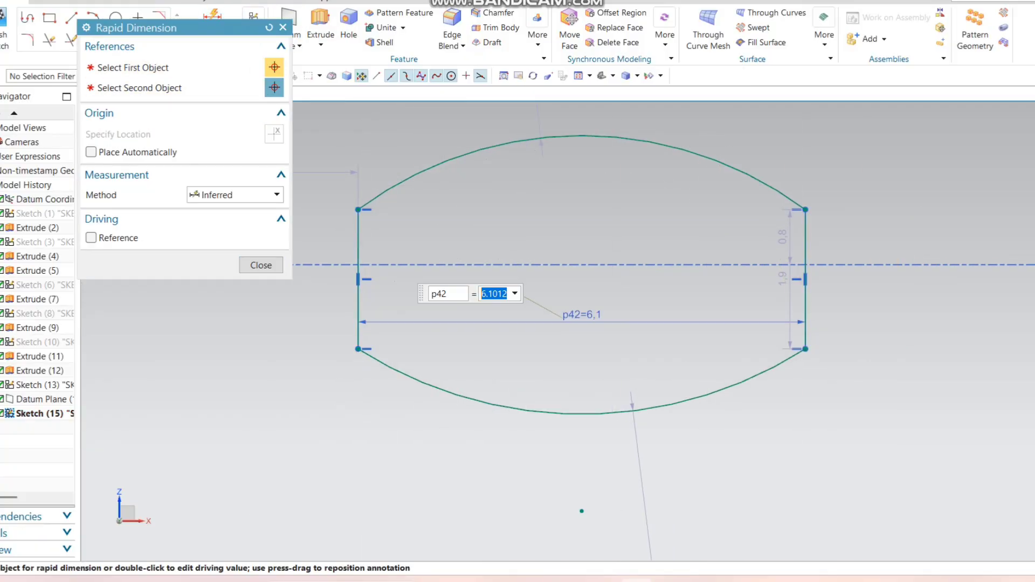
text(10)
key(Return)
Dimension the overall height between the midpoints of the upper and lower arcs and set it to 4 mm
scroll(884, 323, down, 2)
scroll(884, 323, up, 3)
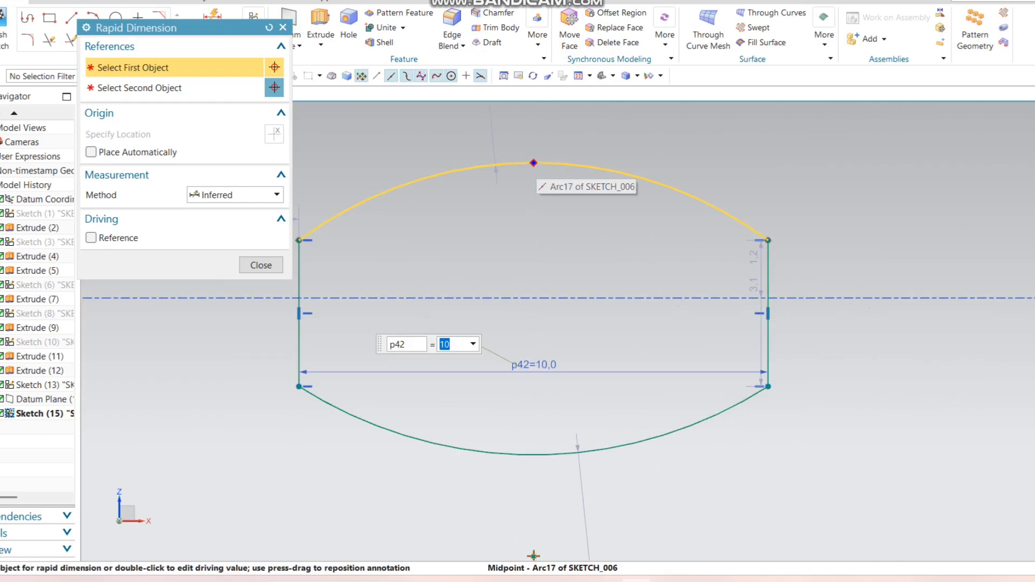
click(535, 162)
click(128, 87)
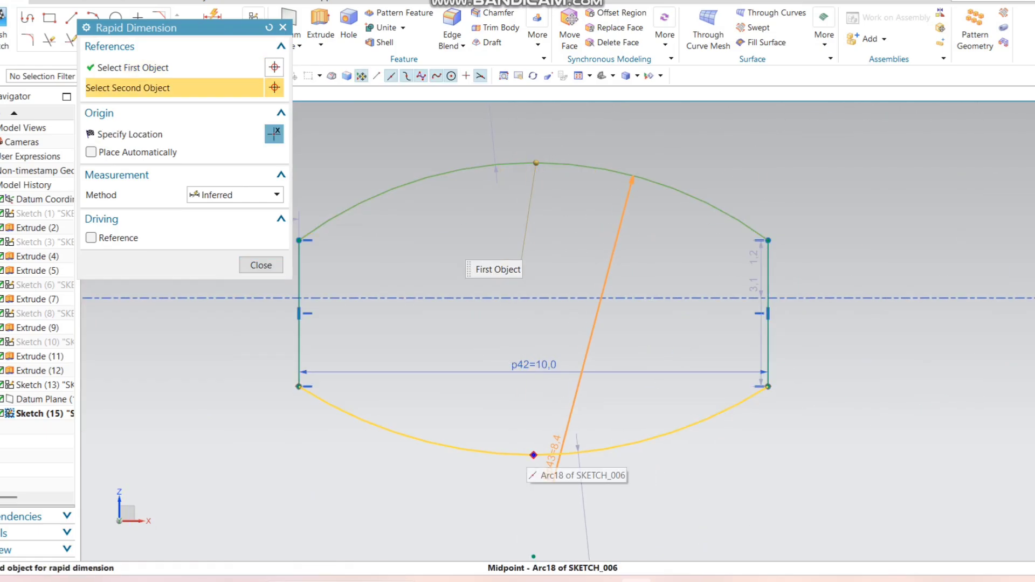
click(533, 455)
click(863, 345)
text(4)
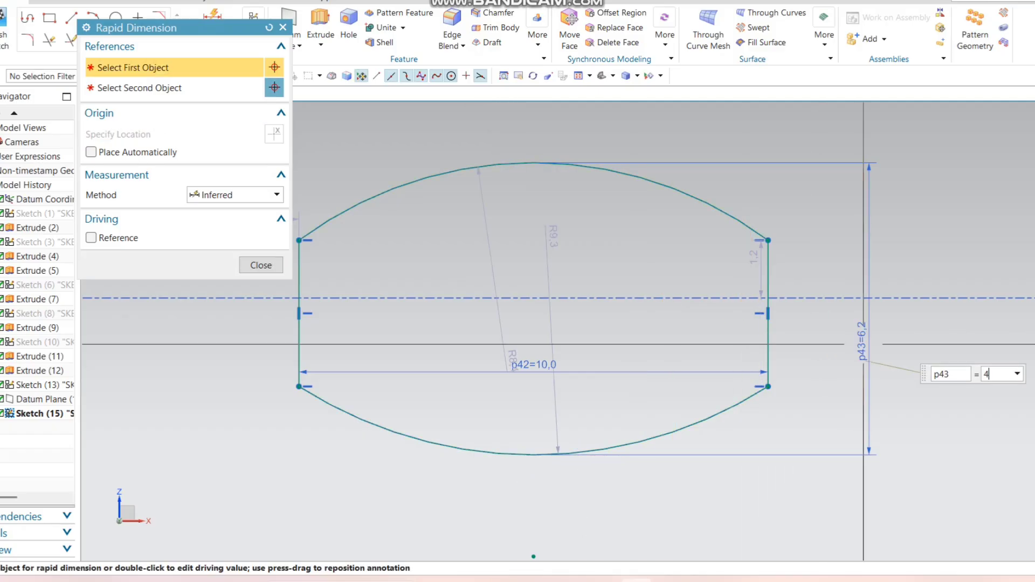
key(Return)
Dimension the length of the profile's right vertical line and set it to 2 mm
scroll(862, 258, up, 3)
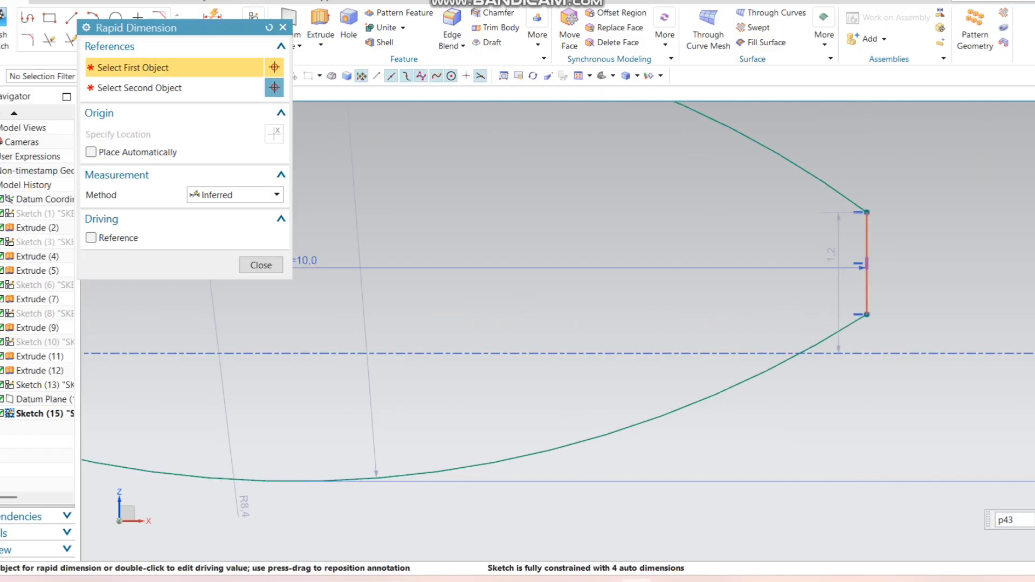
click(866, 264)
click(866, 315)
click(947, 270)
scroll(947, 269, down, 2)
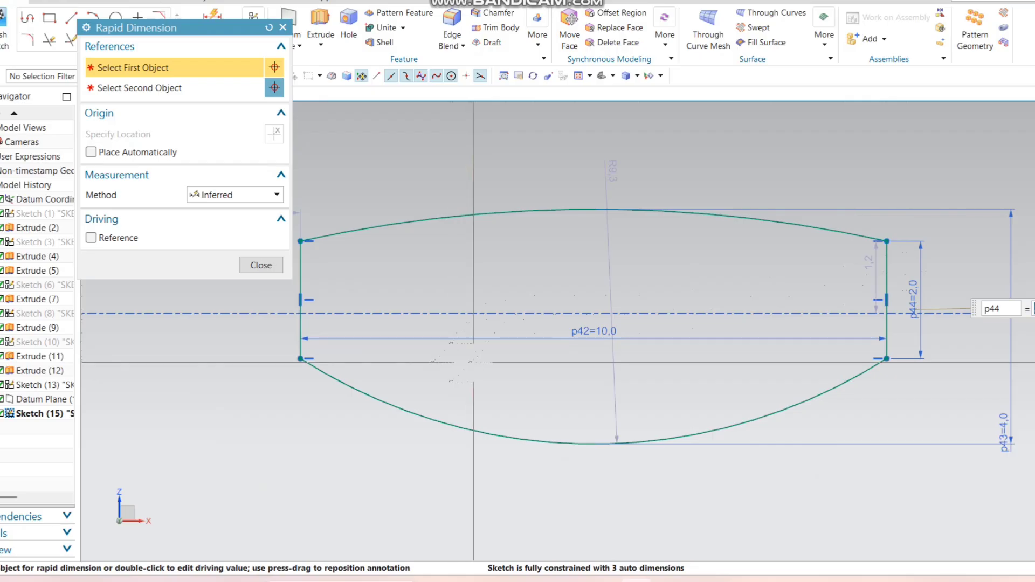
Try to dimension the profile's left vertical line as well, and undo that dimension
shift+middle_drag(414, 362, 439, 376)
click(326, 345)
click(326, 371)
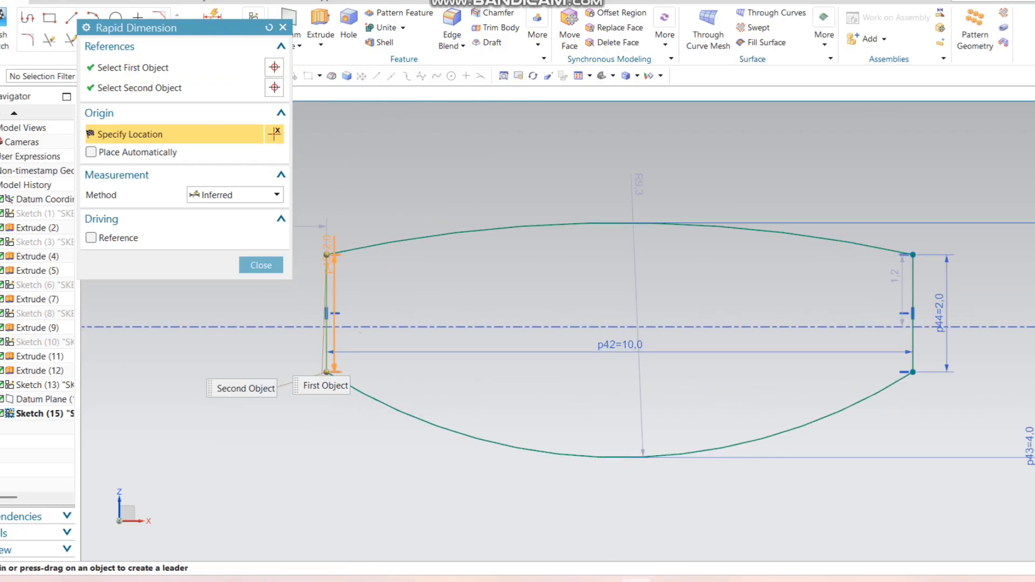
click(294, 291)
click(261, 264)
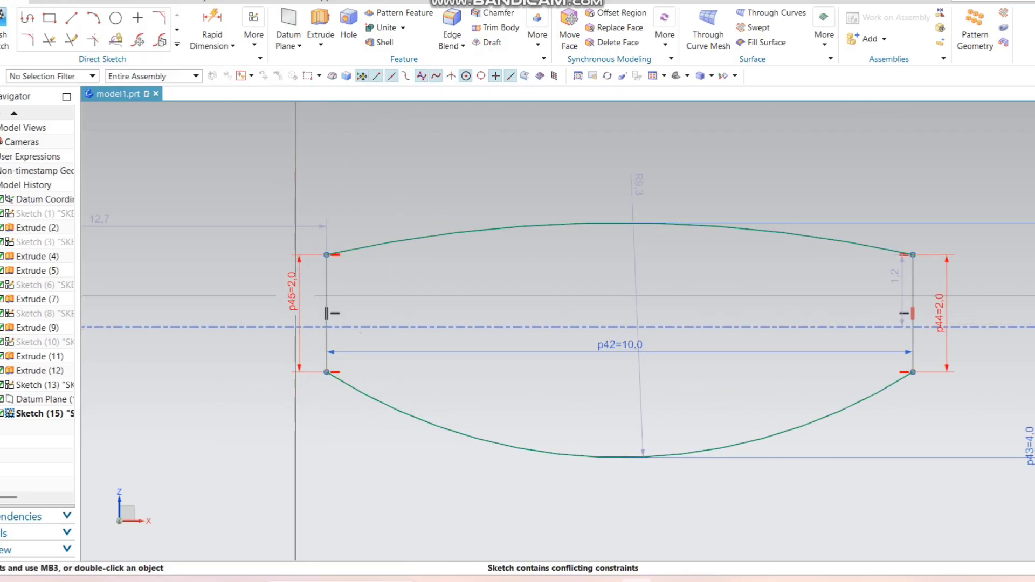
key(ctrl+z)
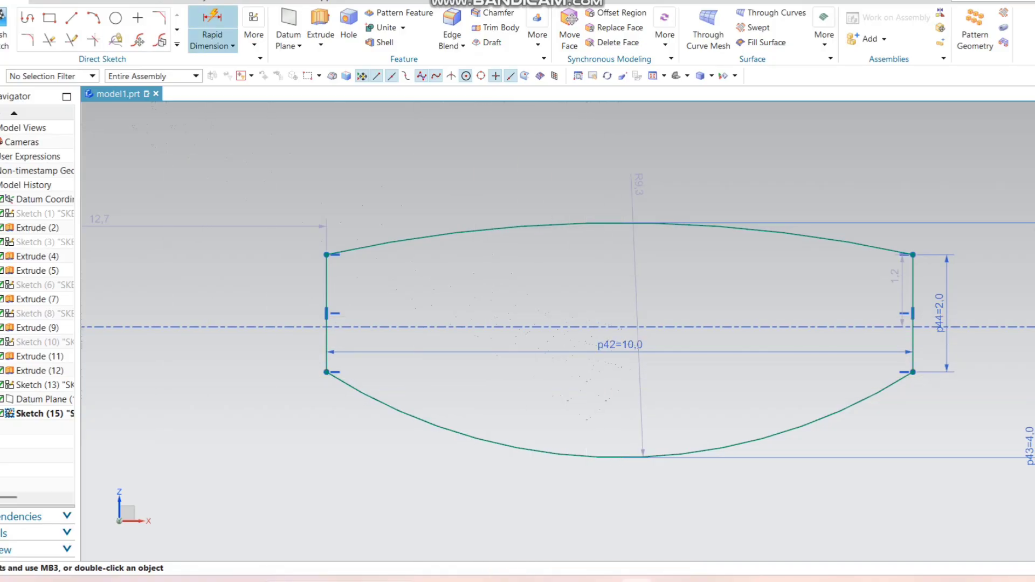
Undo the last length change of the right vertical line
click(213, 27)
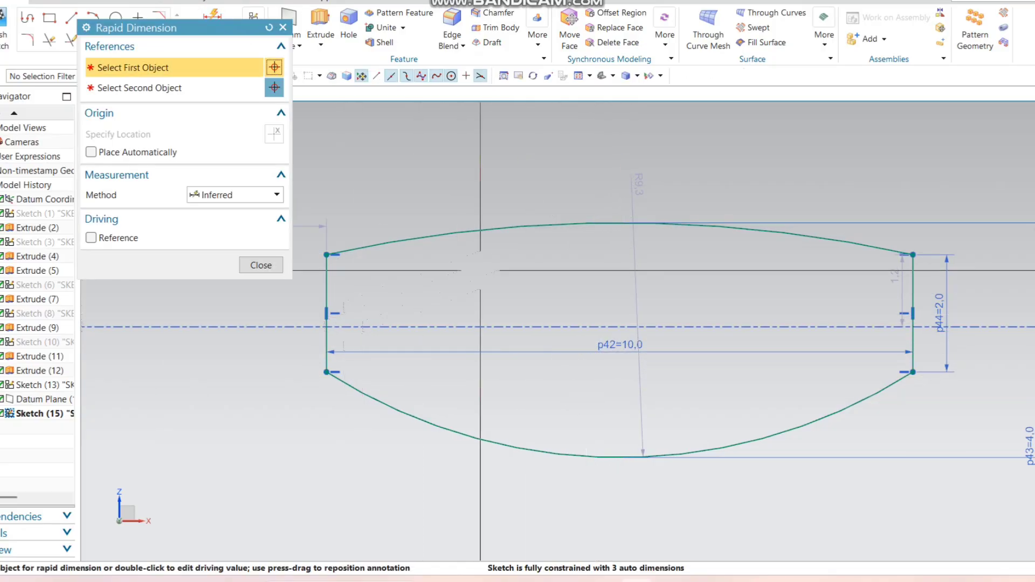
key(Escape)
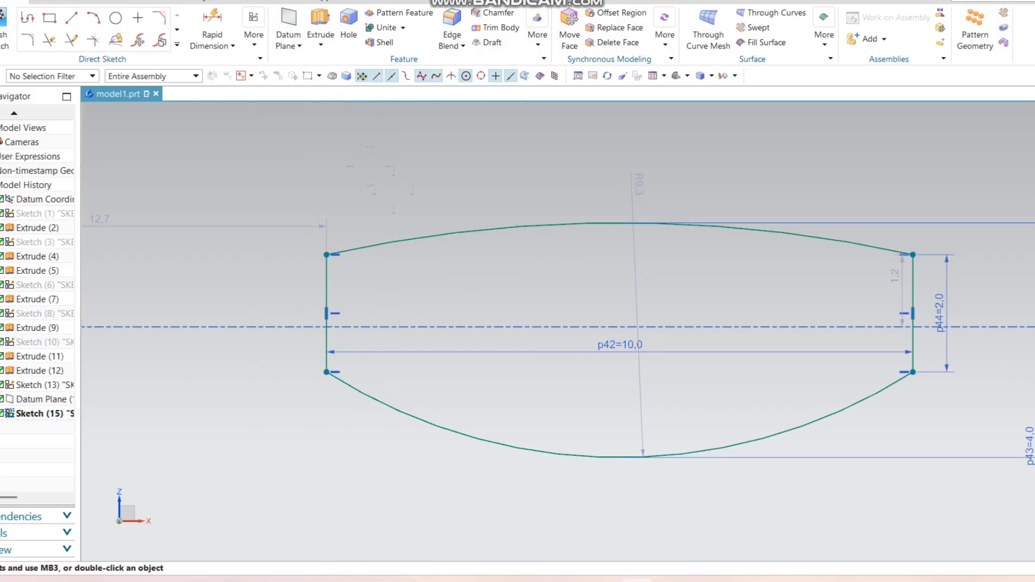
key(ctrl+z)
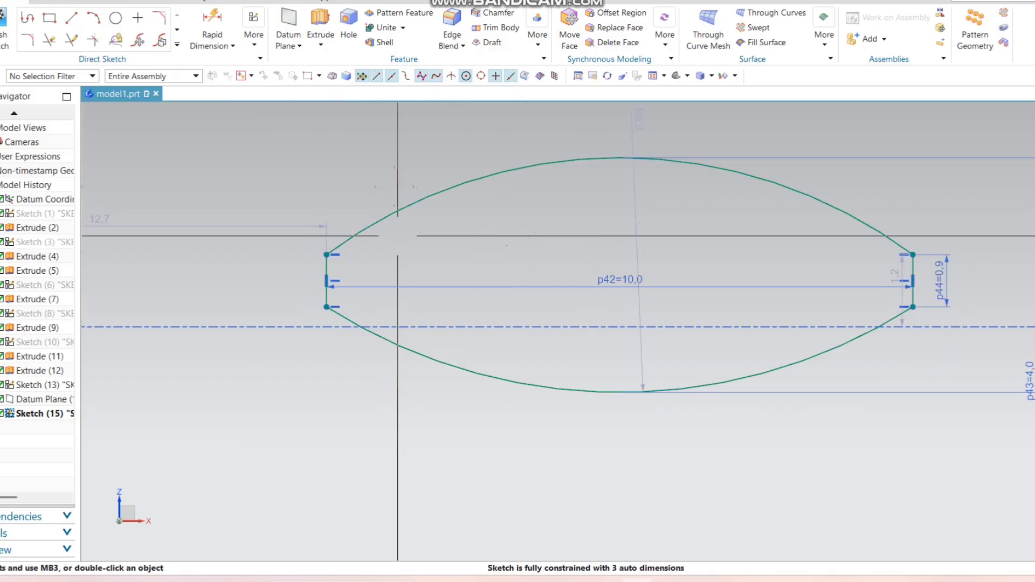
Draw a line across the profile joining the midpoints of the two vertical side lines
click(72, 18)
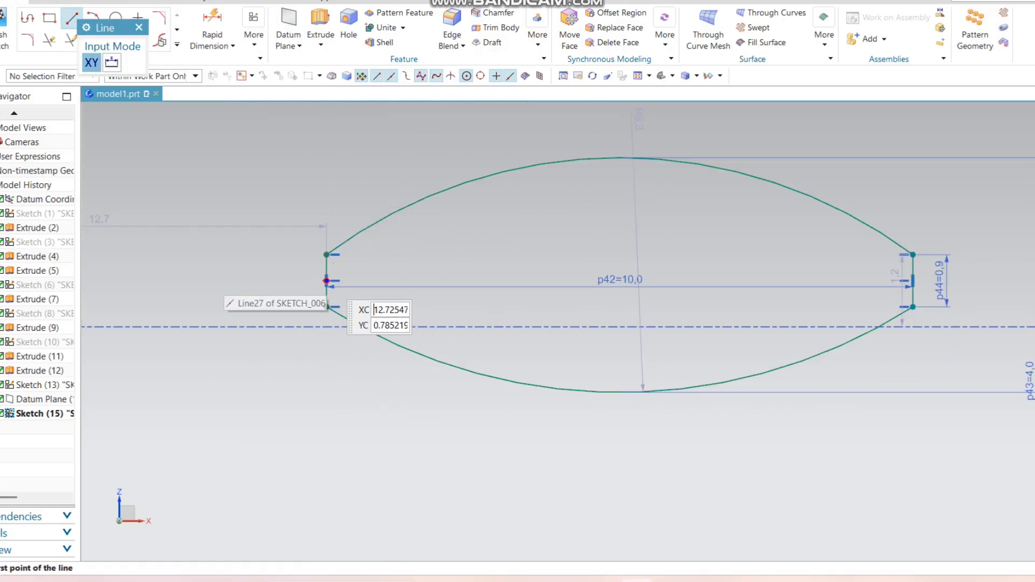
click(326, 281)
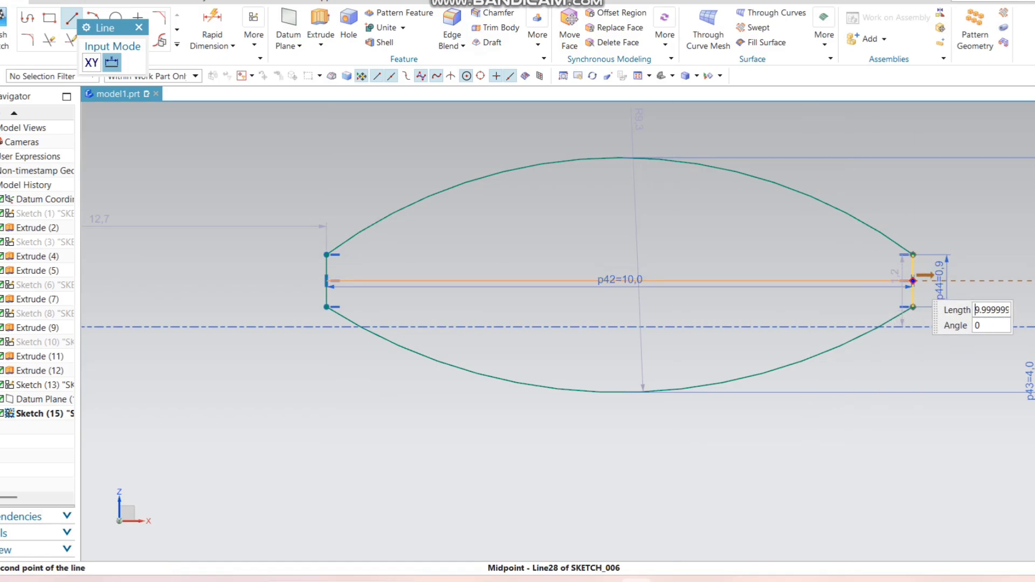
click(913, 281)
key(Escape)
Convert the line across the profile's middle to a reference line and constrain it horizontal
click(795, 277)
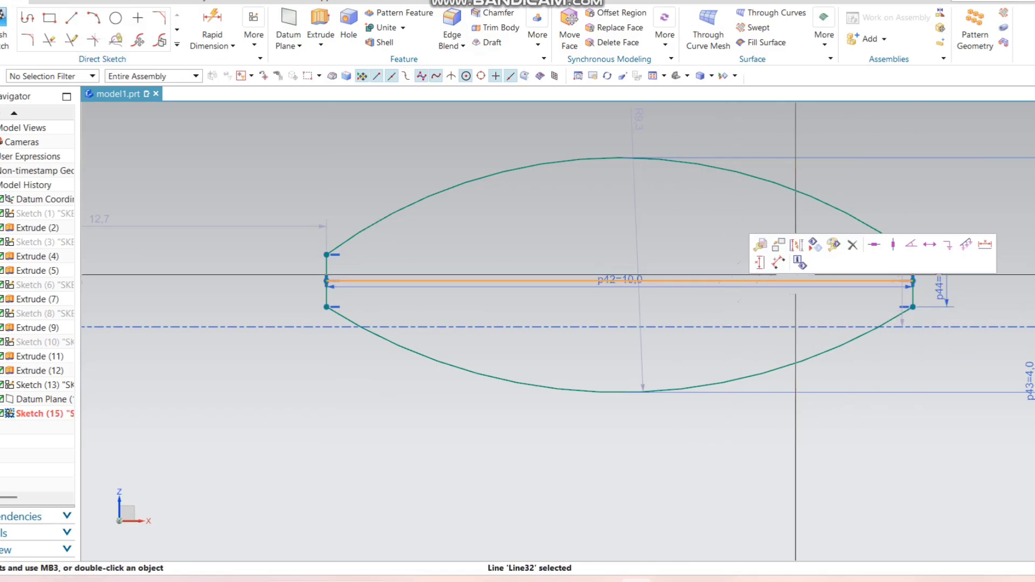
click(797, 245)
scroll(623, 261, up, 2)
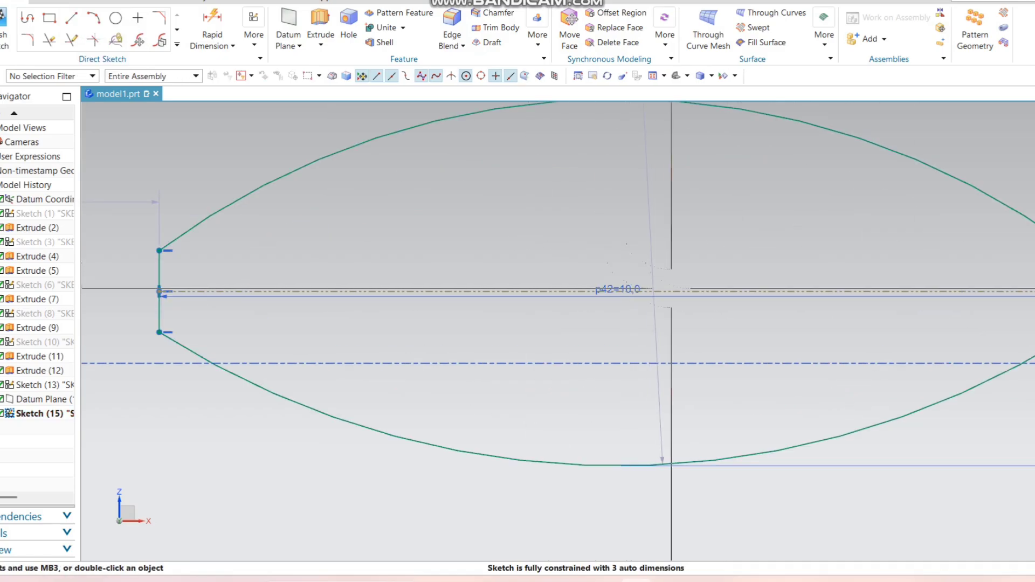
click(673, 289)
click(809, 250)
scroll(474, 240, down, 1)
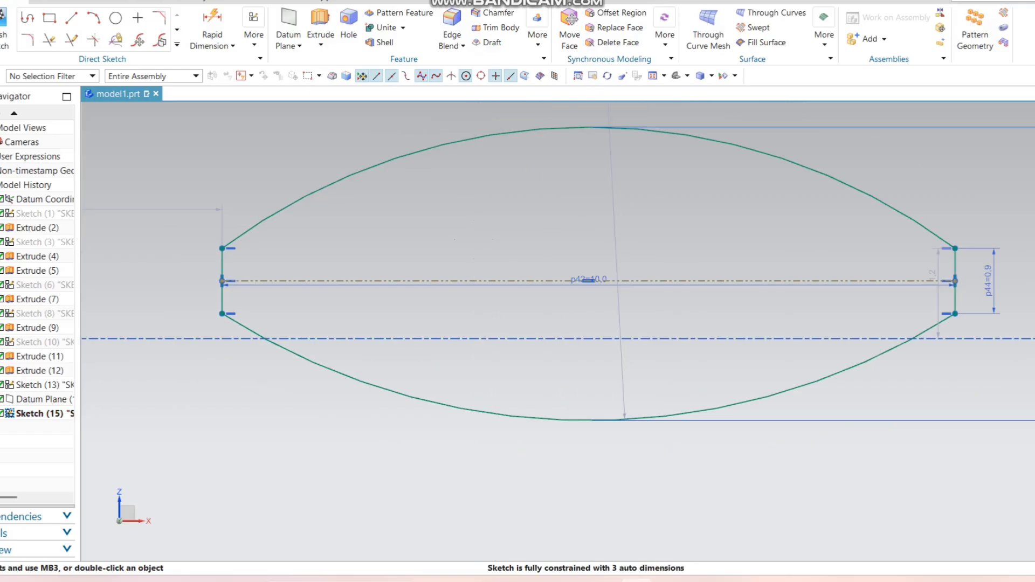
click(212, 27)
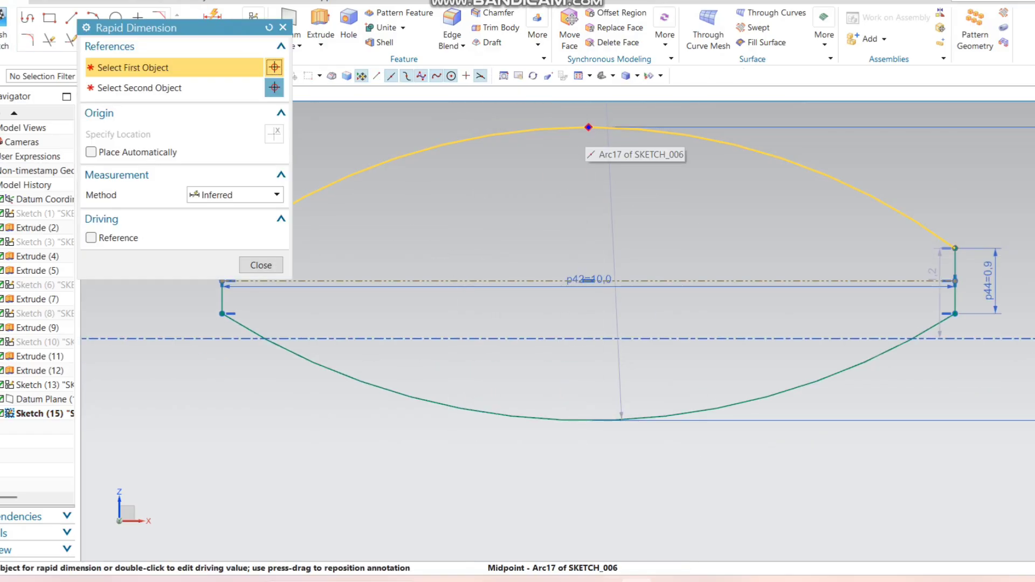
scroll(537, 187, down, 1)
click(71, 18)
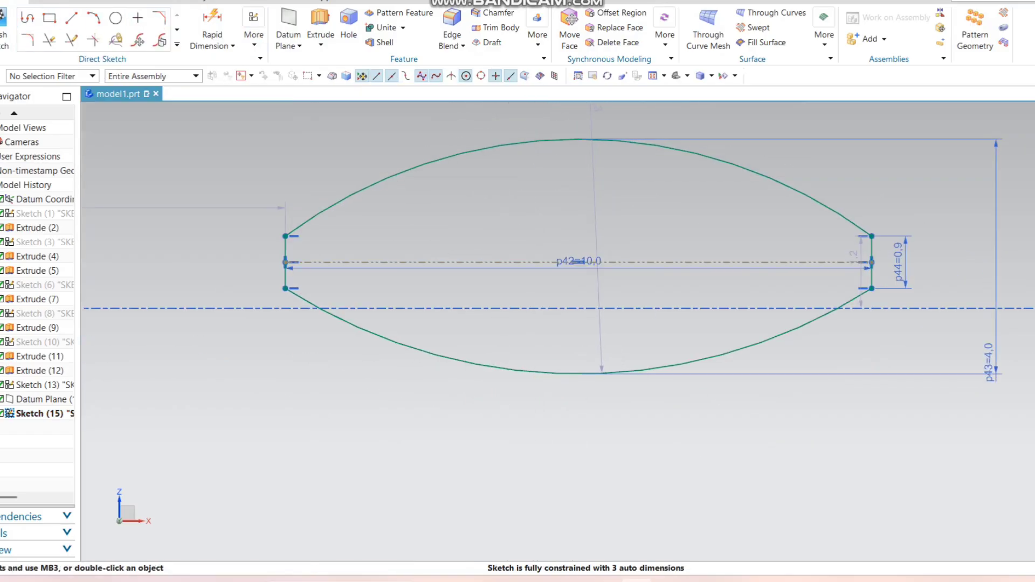
Dimension the vertical distance from the upper arc's midpoint to the horizontal reference line and set it to 2 mm
click(212, 30)
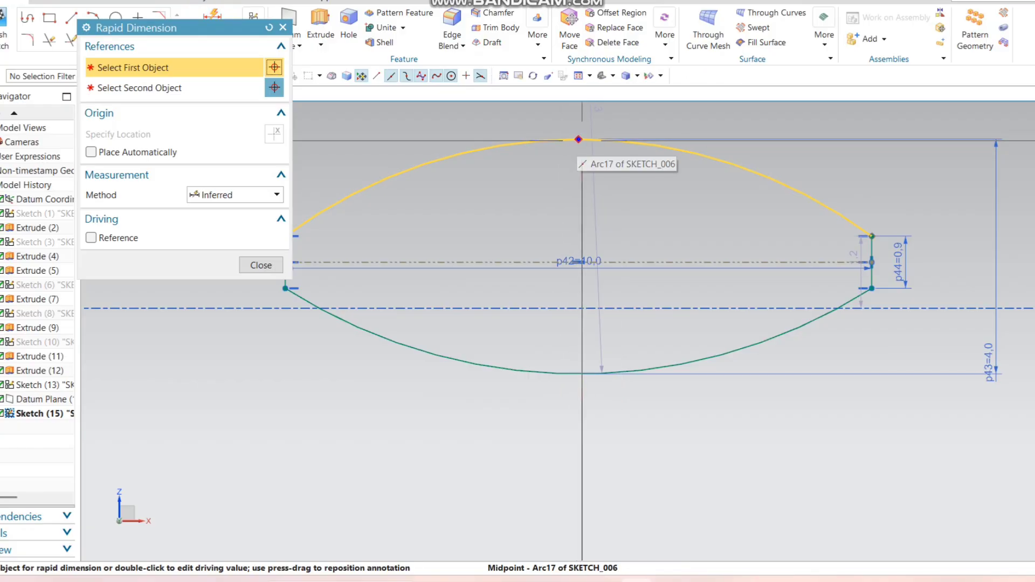
click(579, 140)
click(579, 262)
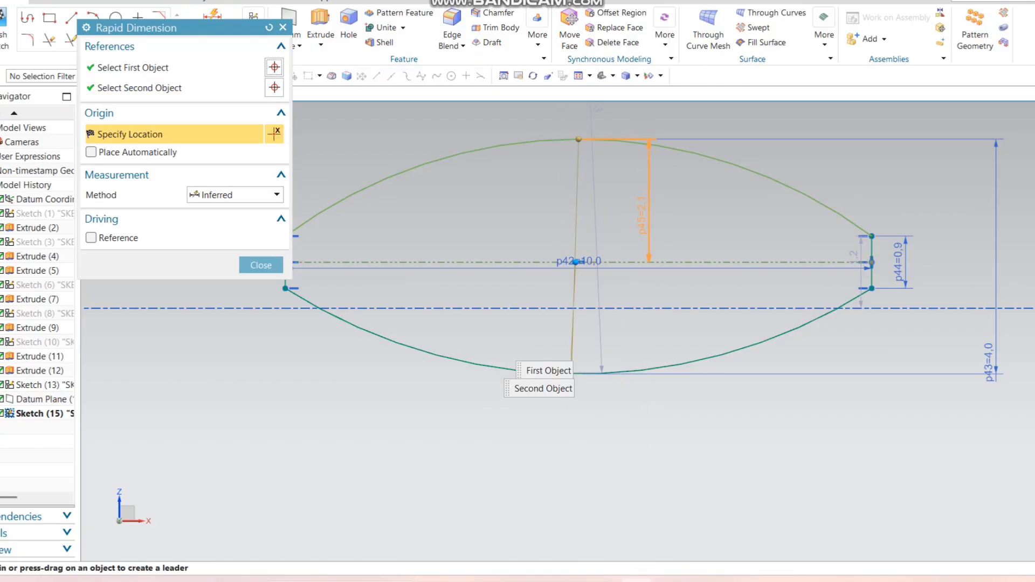
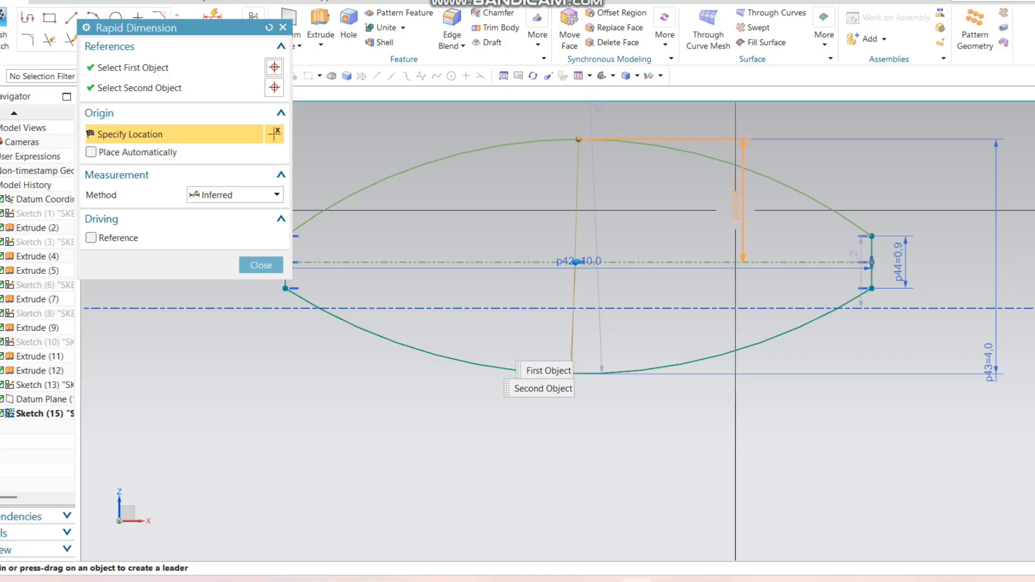
click(735, 210)
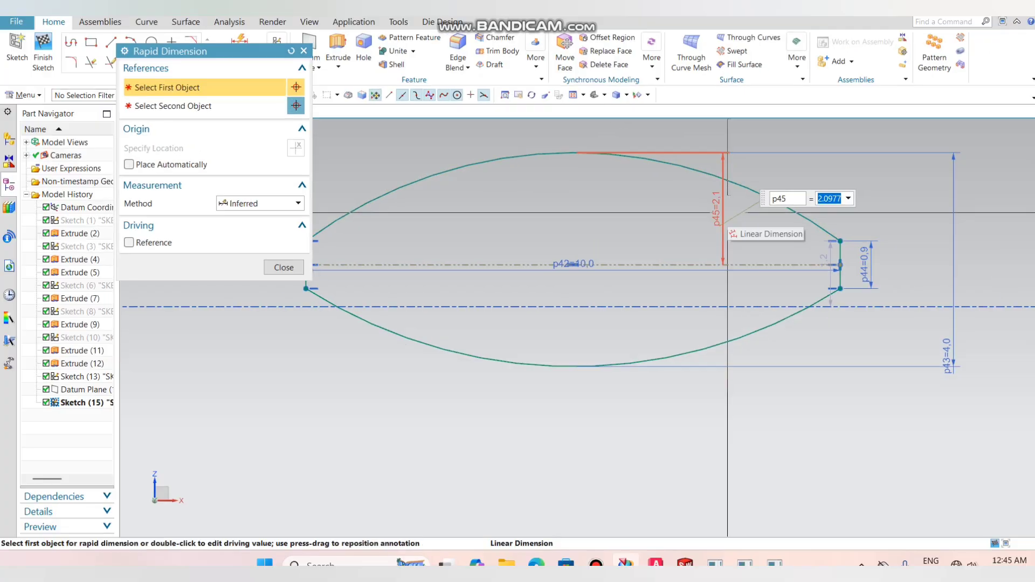
text(2)
key(Return)
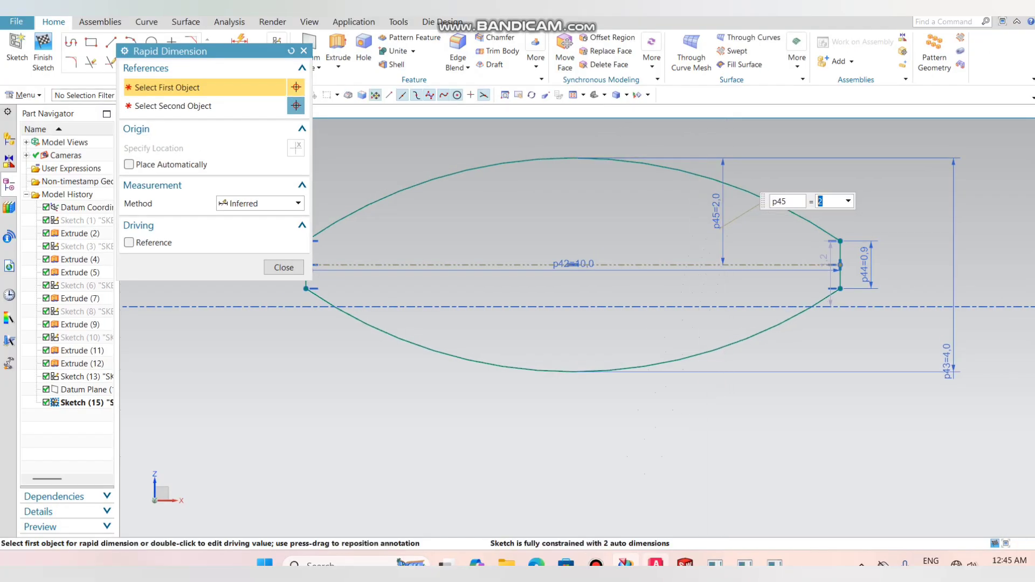
Try a vertical dimension from the horizontal reference line to the lower arc's midpoint, and delete that dimension
scroll(390, 286, down, 1)
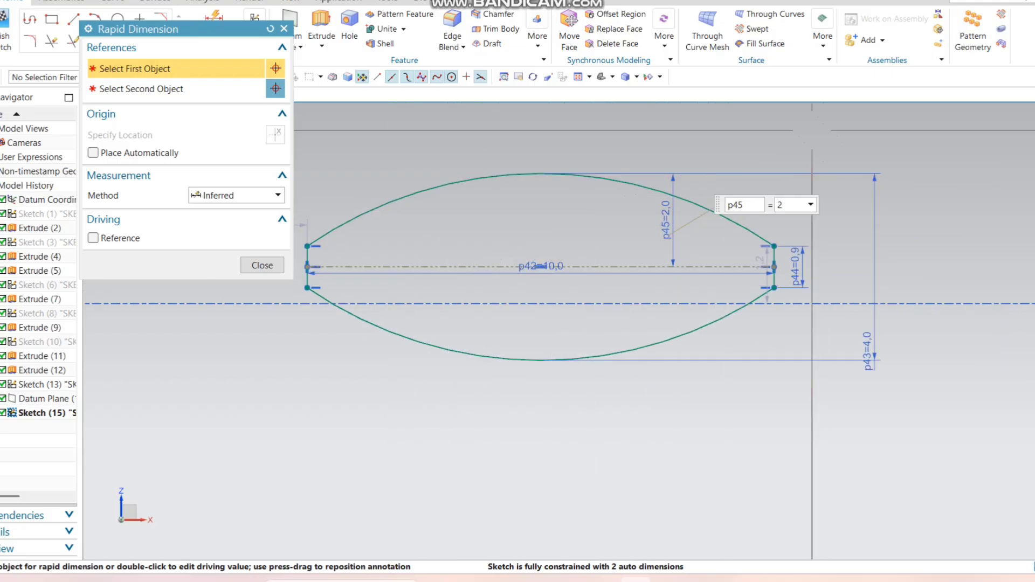
scroll(814, 168, up, 1)
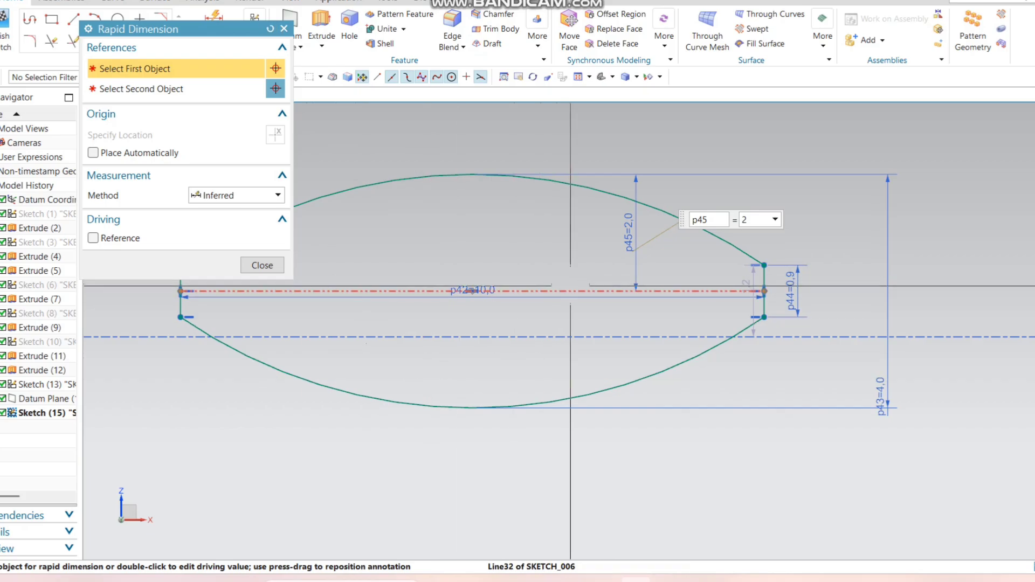
click(570, 291)
click(472, 408)
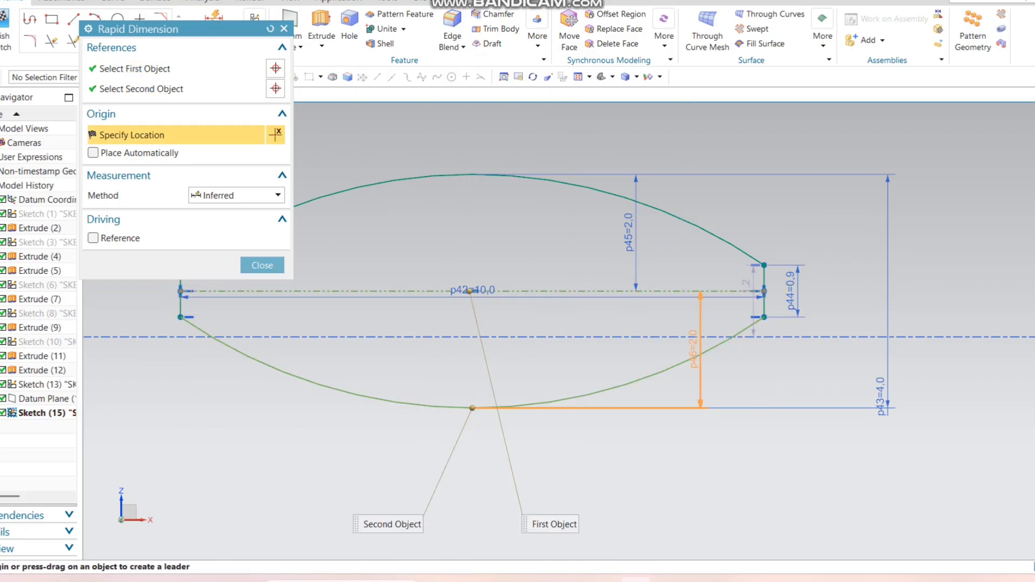
click(755, 372)
key(Escape)
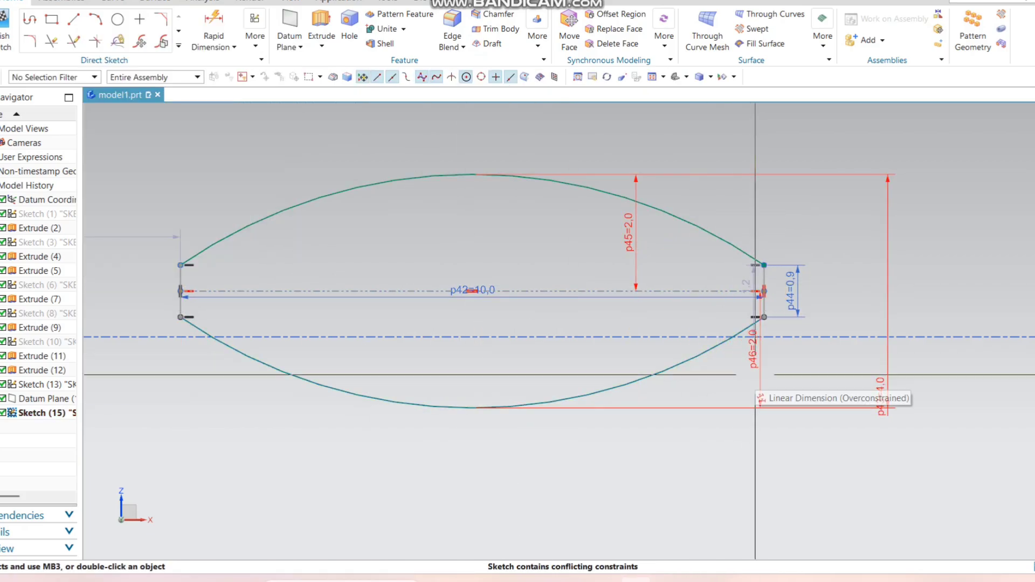
click(755, 372)
key(Delete)
Set the length of the profile's right vertical side line to 2 mm
scroll(725, 325, down, 3)
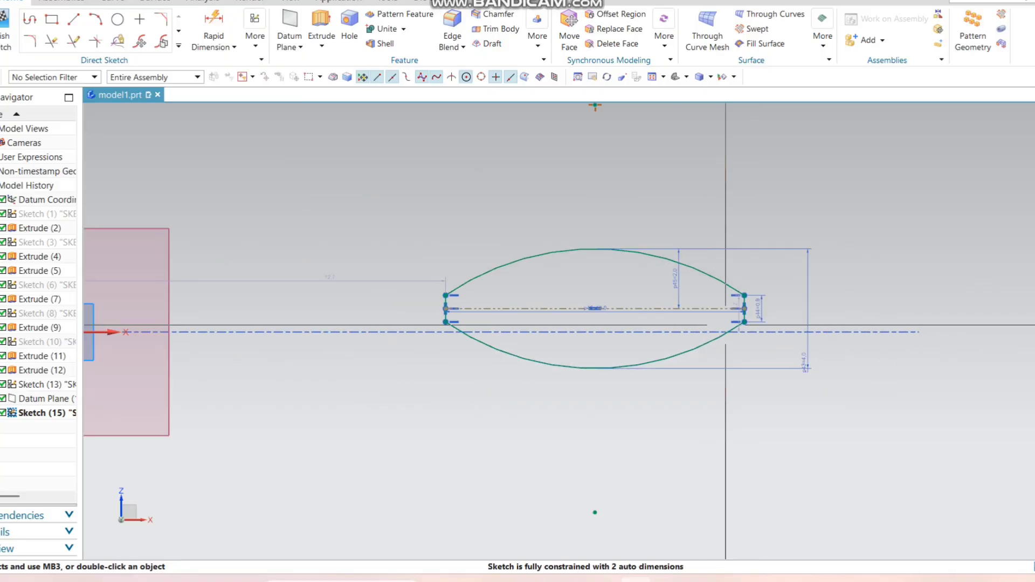
scroll(559, 323, up, 2)
scroll(840, 301, up, 3)
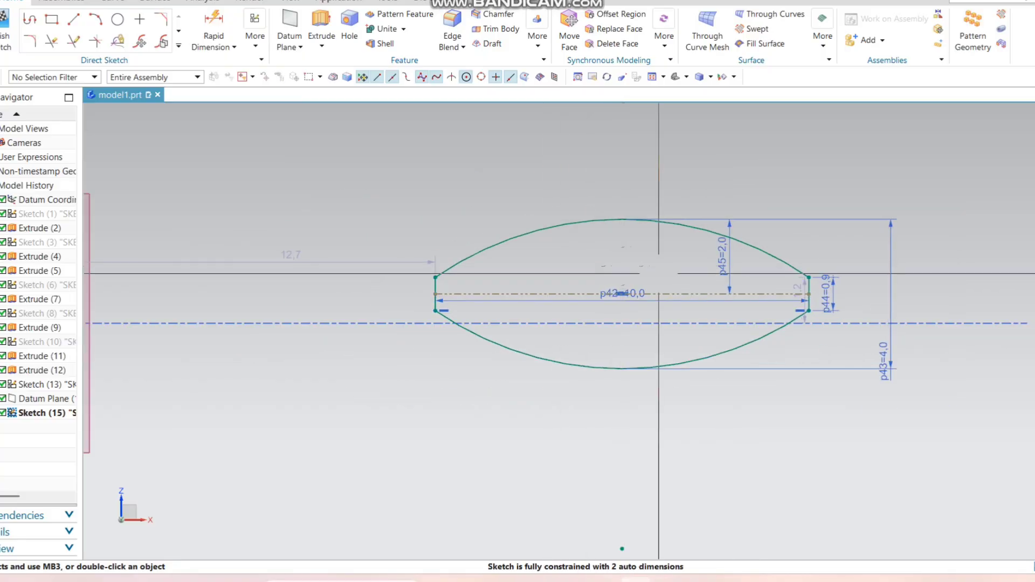
double_click(907, 312)
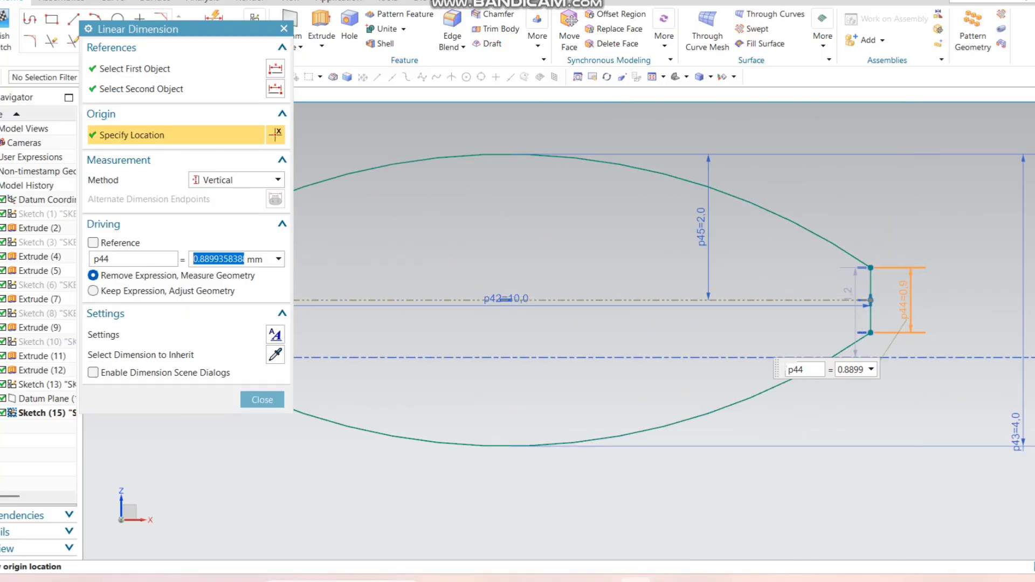
key(Return)
scroll(742, 299, down, 2)
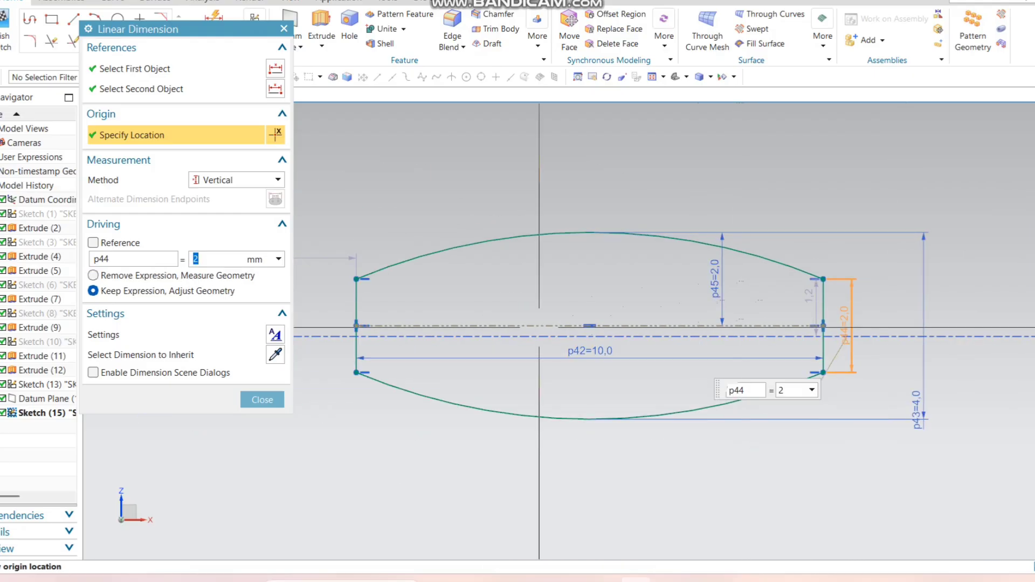
click(262, 399)
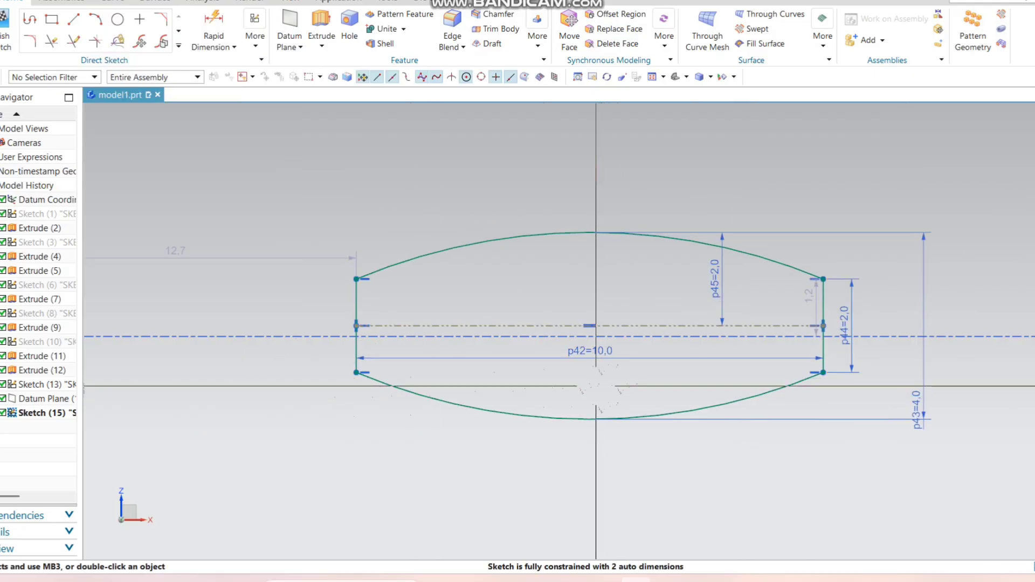
Constrain the horizontal reference line's midpoint coincident with the sketch origin and finish the cross-section sketch
click(598, 326)
scroll(680, 333, down, 4)
scroll(300, 343, up, 1)
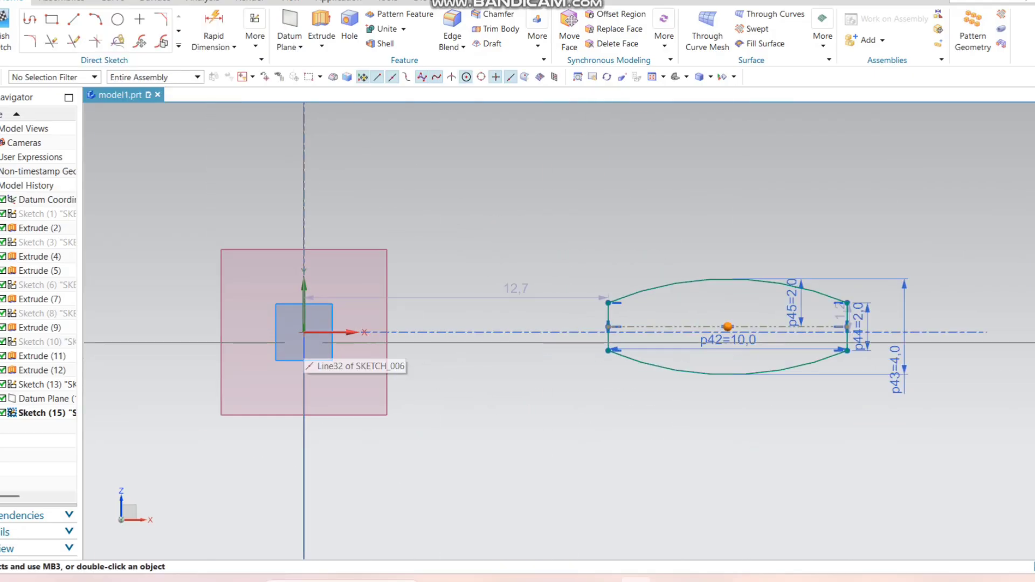
click(304, 332)
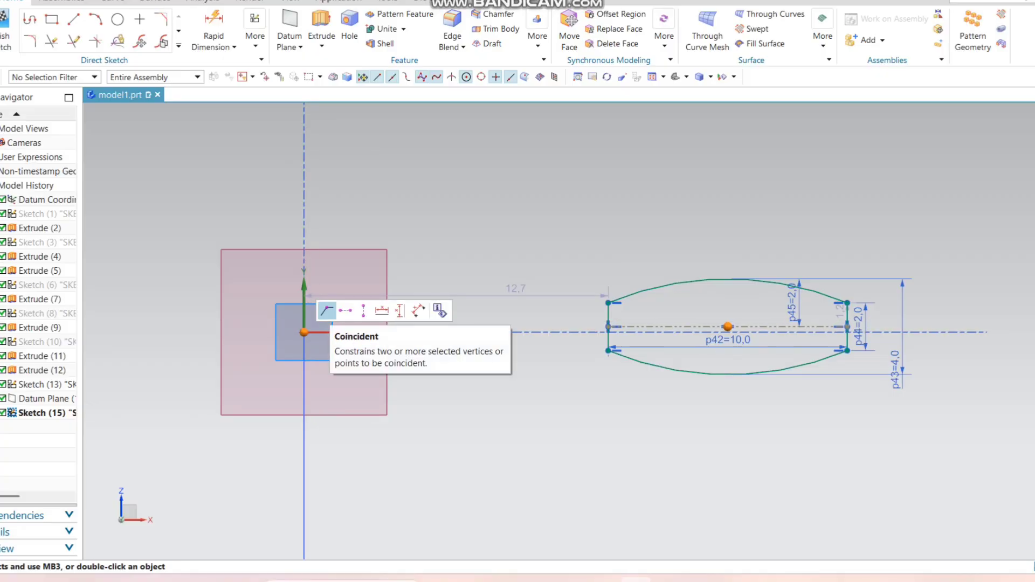
key(ctrl+q)
Set up a solid Sweep Along Guide with the closed cross-section sketch as the section and the J-shaped hook path as the guide
click(339, 35)
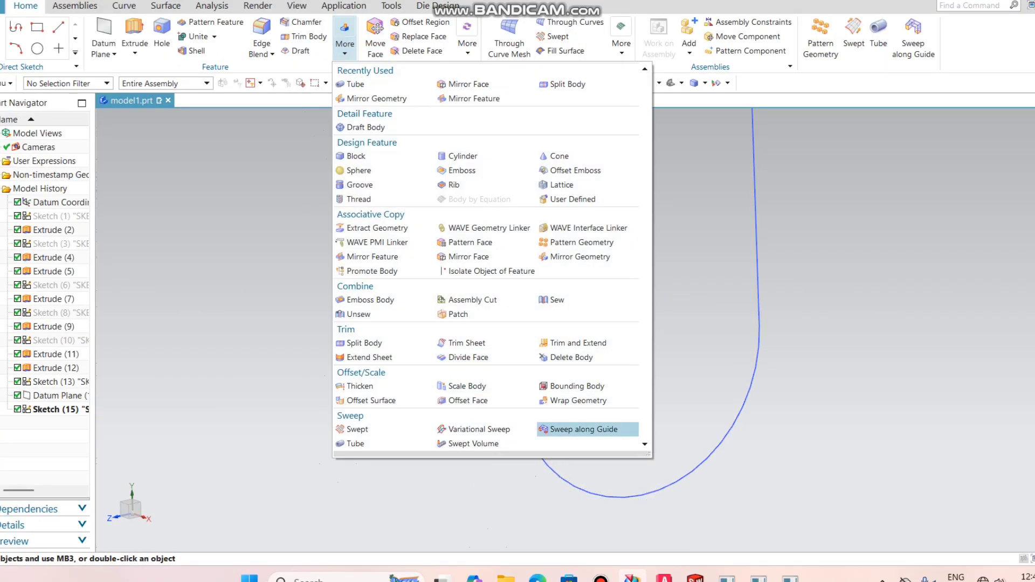
click(583, 429)
click(344, 35)
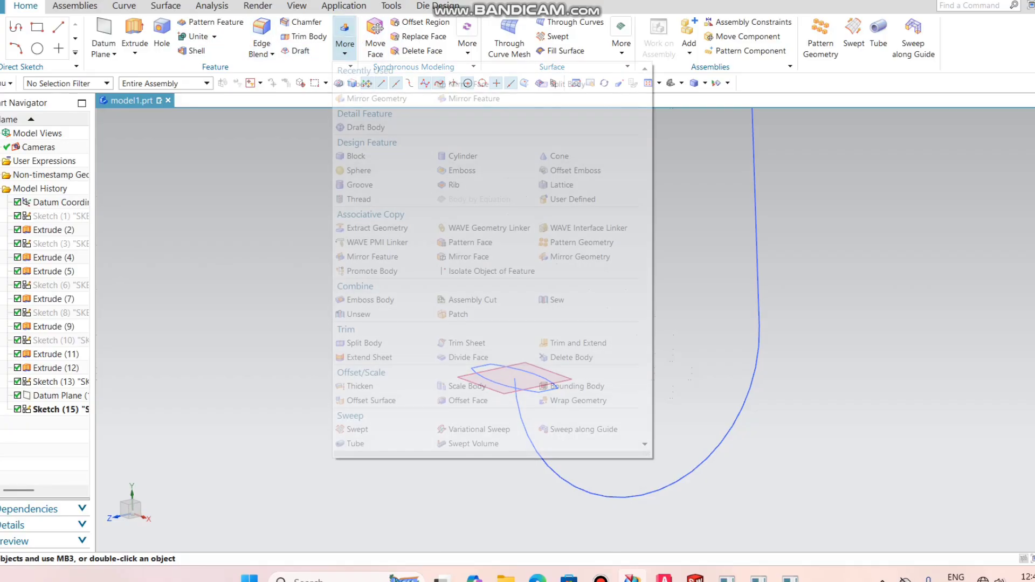
click(583, 429)
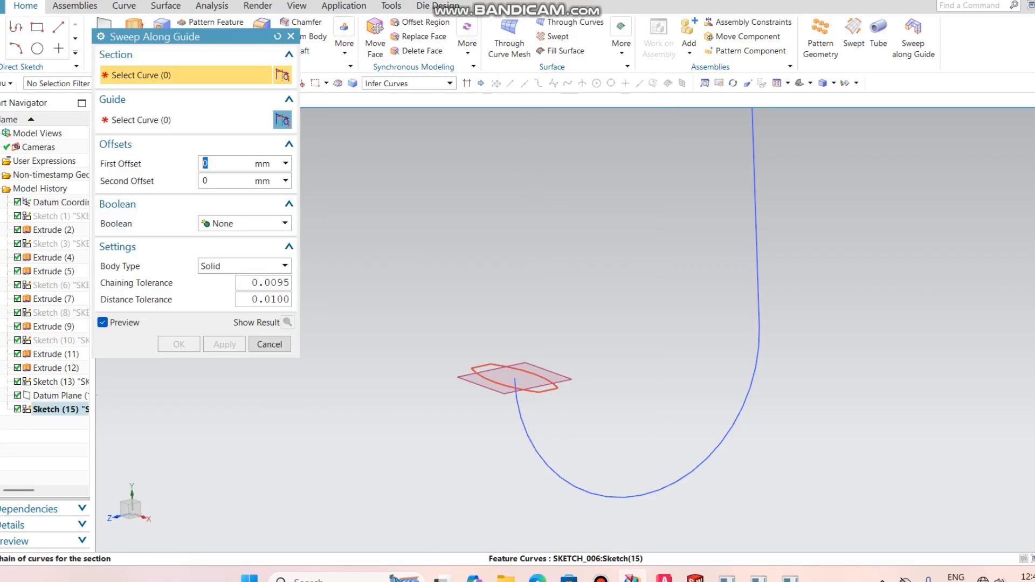
click(527, 407)
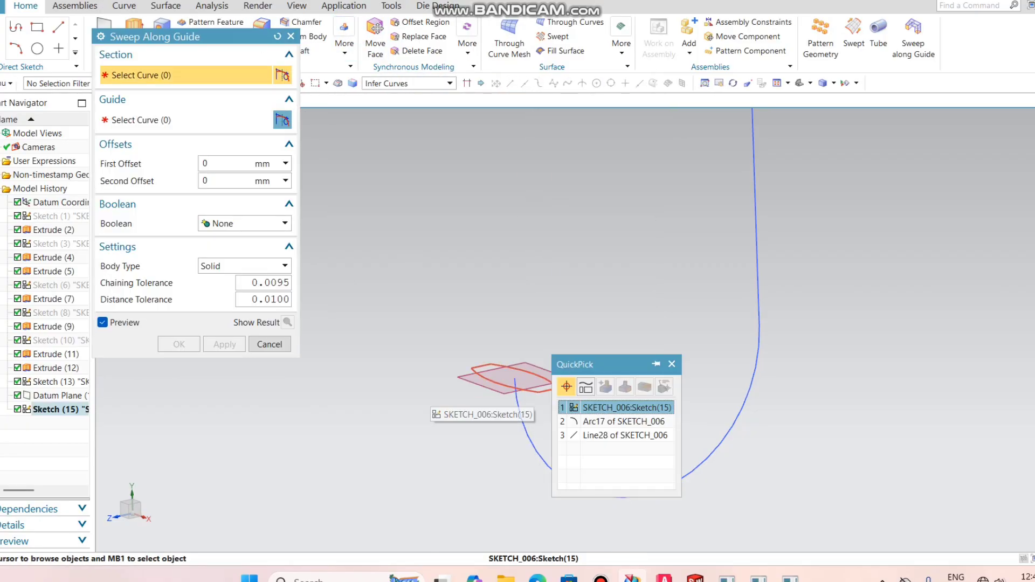
click(595, 407)
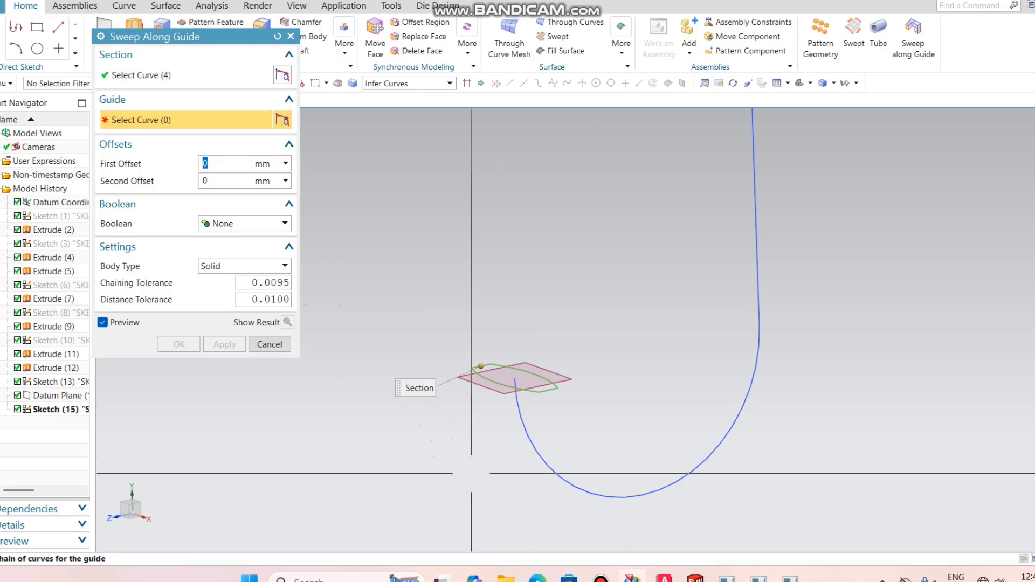
click(536, 450)
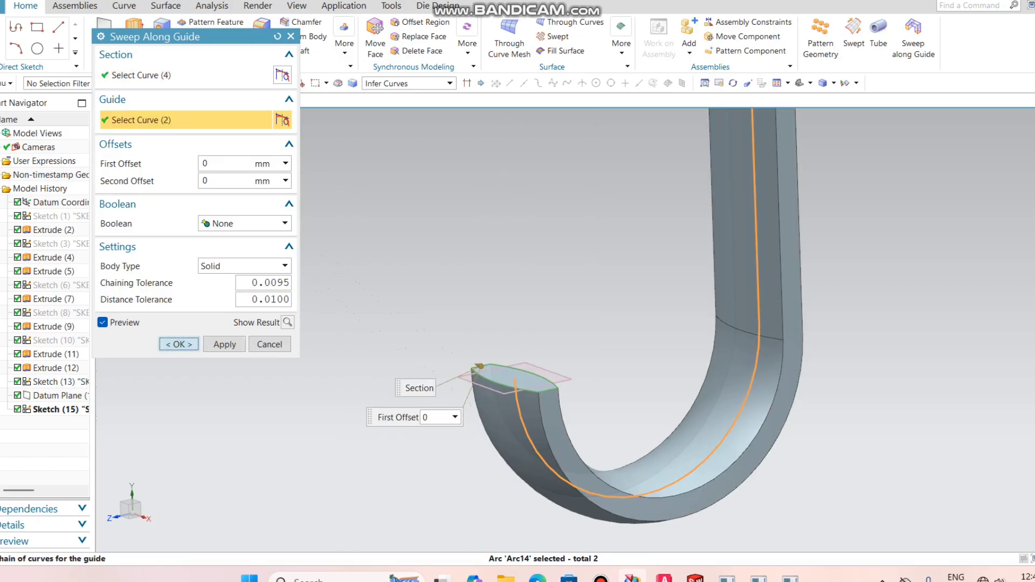
Create the hook as a solid sweep of the tip profile along the J-shaped guide, with zero offsets and no Boolean
click(179, 344)
scroll(325, 411, down, 3)
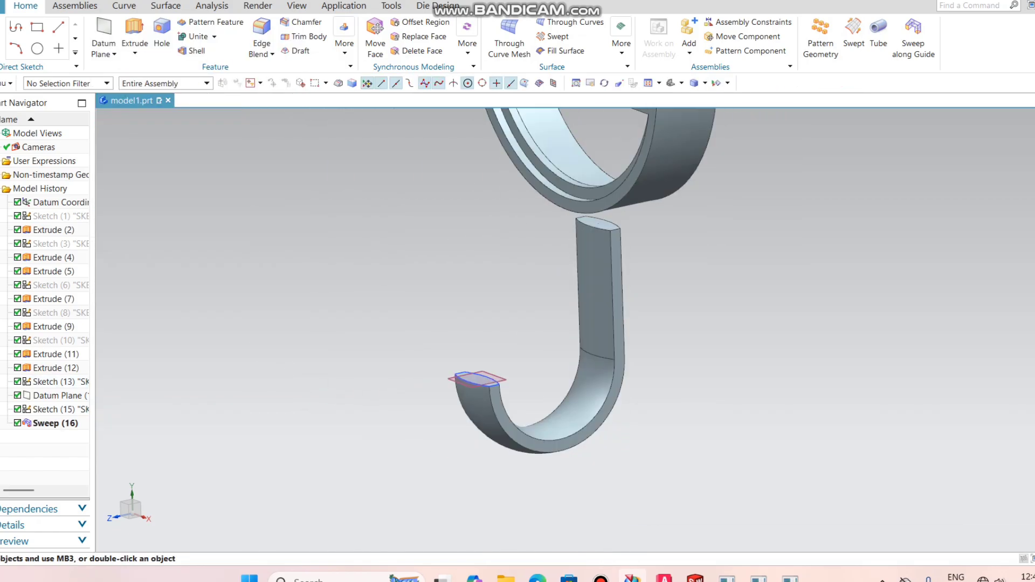
Extrude the boundary of the hook shank's upper end face until extended to the ring, uniting it with the ring body
scroll(578, 265, up, 3)
click(134, 35)
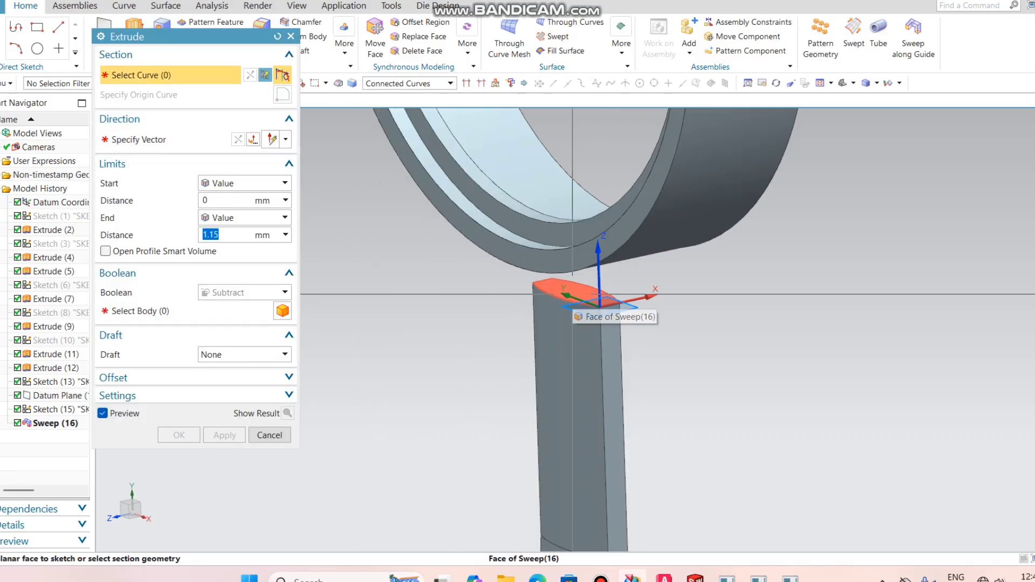
click(449, 83)
click(399, 169)
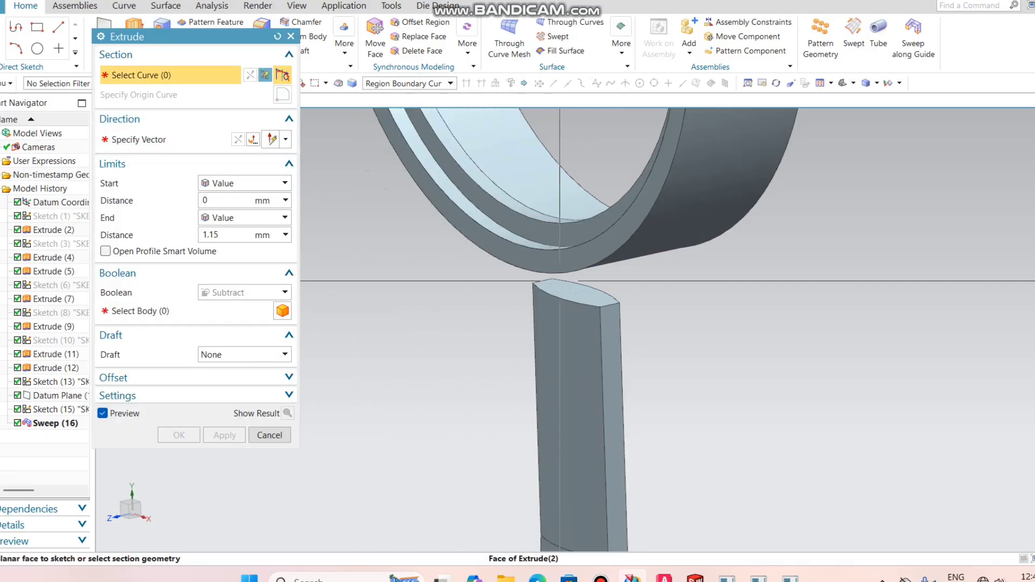
click(585, 295)
click(259, 293)
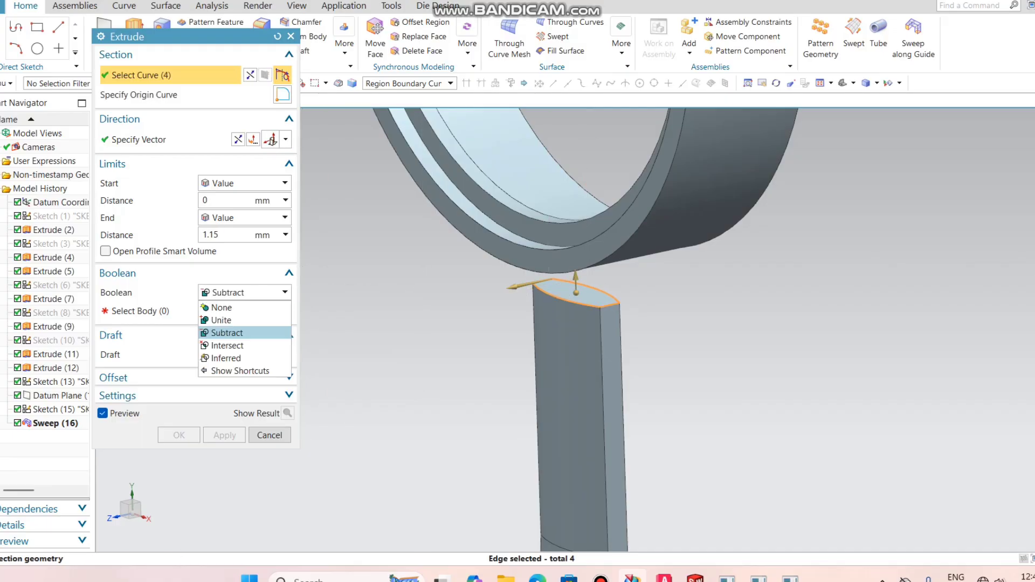
click(221, 320)
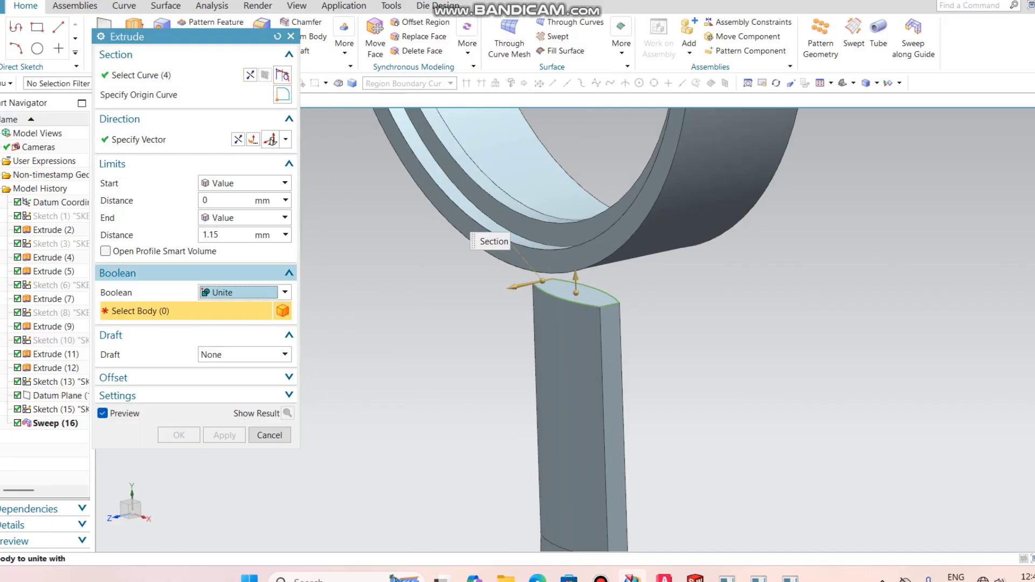
click(243, 217)
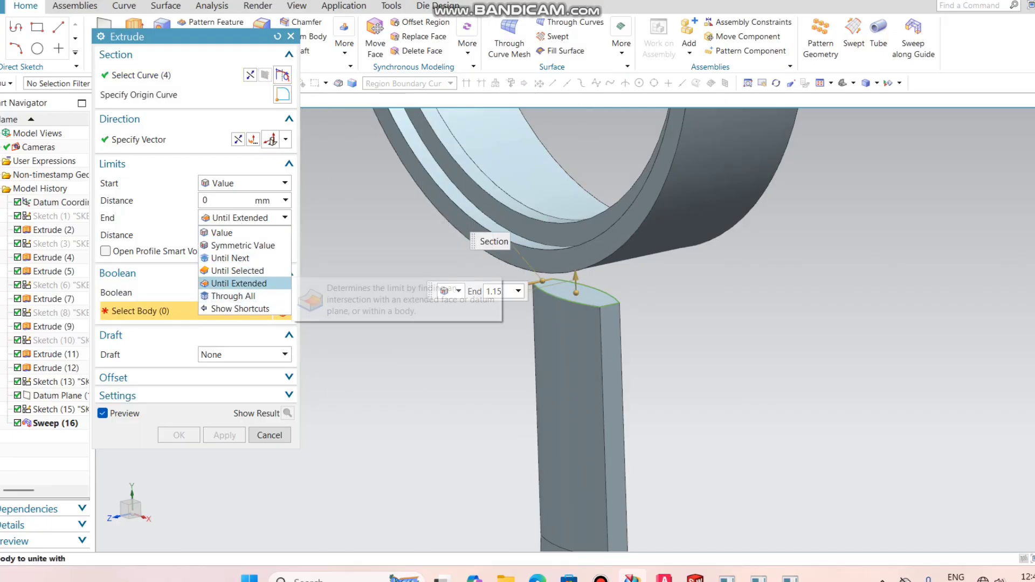
click(239, 284)
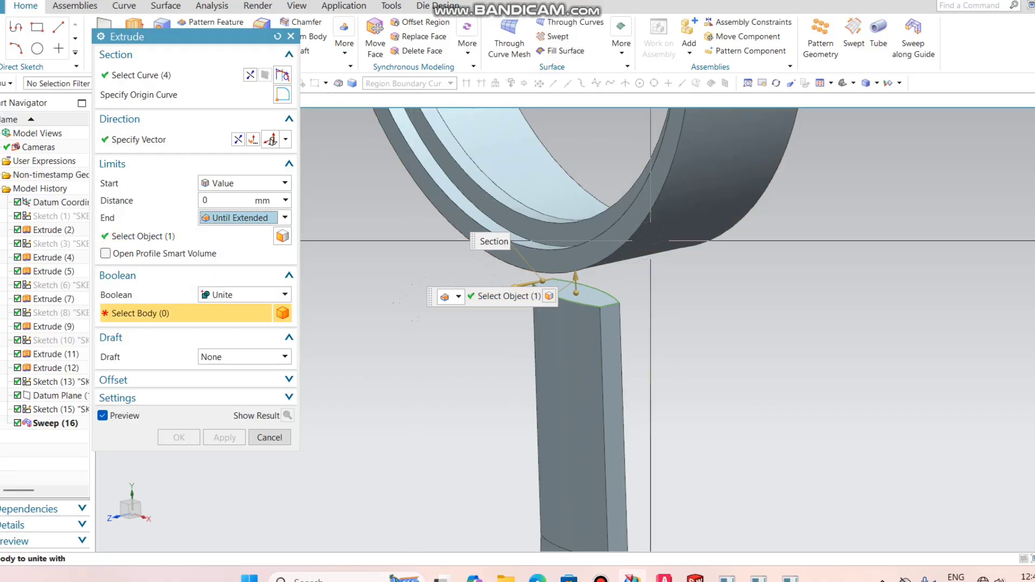
click(734, 186)
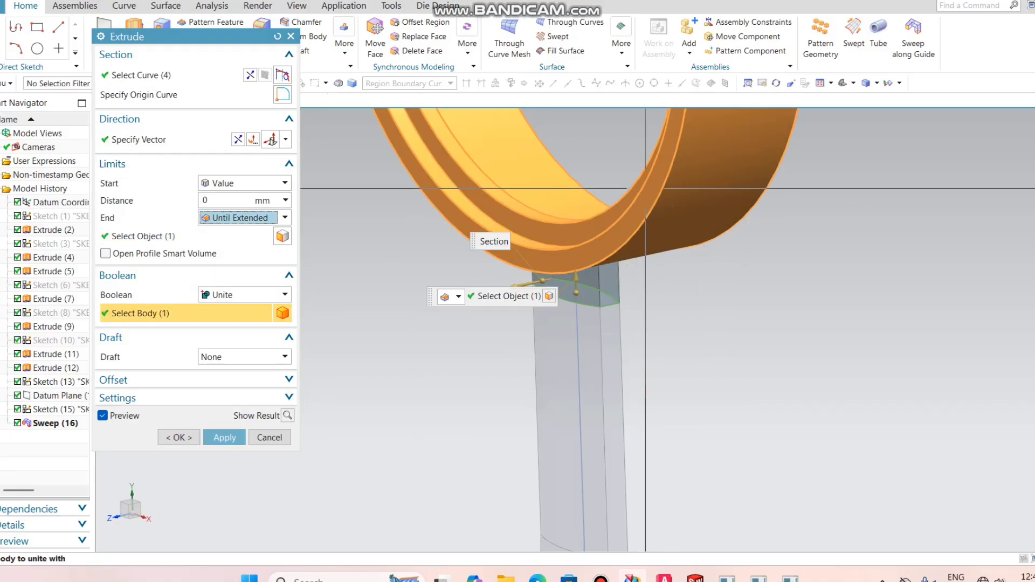
click(179, 437)
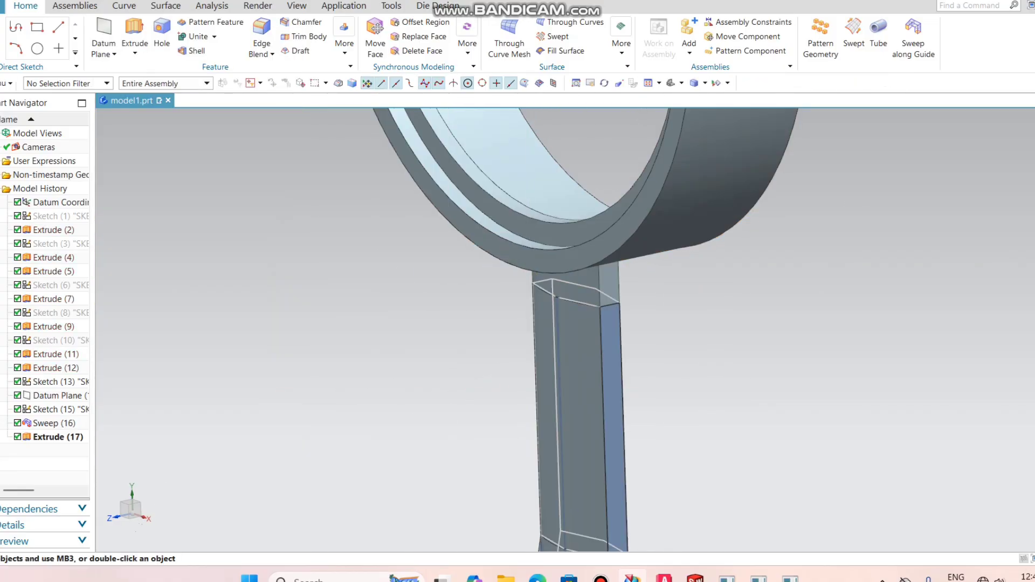
Hide the datum plane and the section sketch at the hook's tip
middle_drag(539, 324, 604, 345)
middle_drag(505, 272, 496, 367)
scroll(496, 367, up, 2)
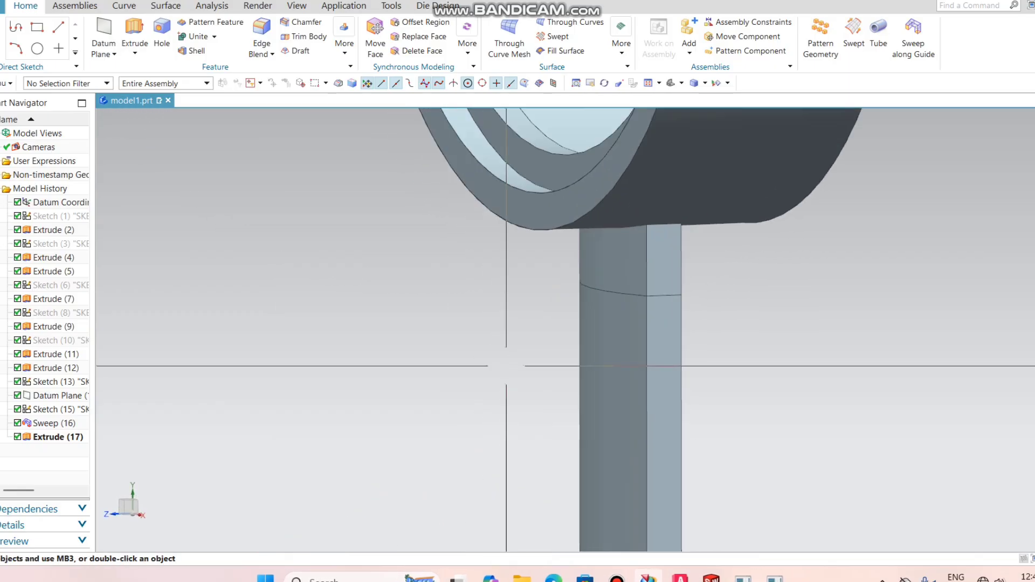
scroll(324, 506, down, 5)
scroll(361, 498, up, 5)
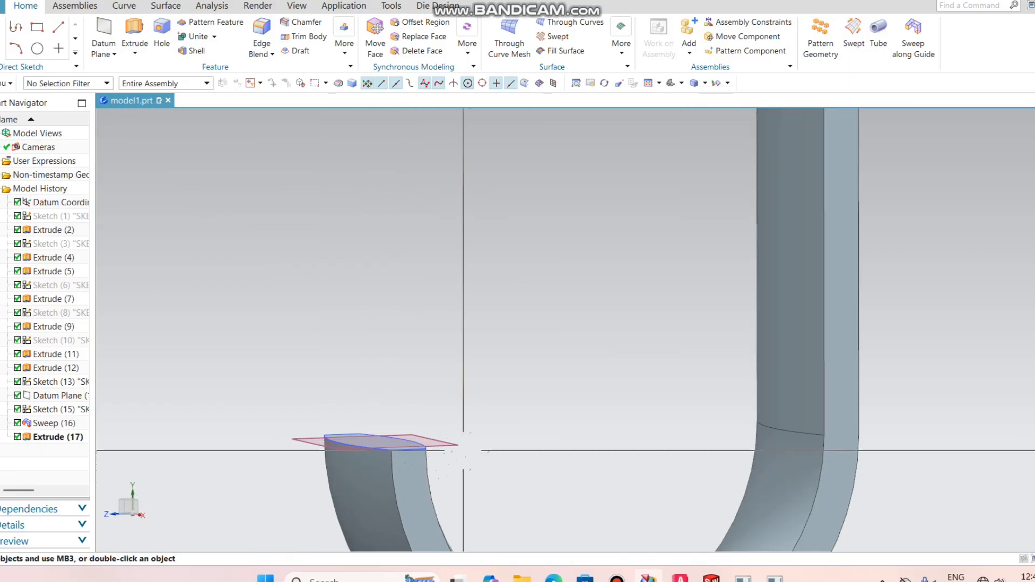
click(455, 442)
click(531, 423)
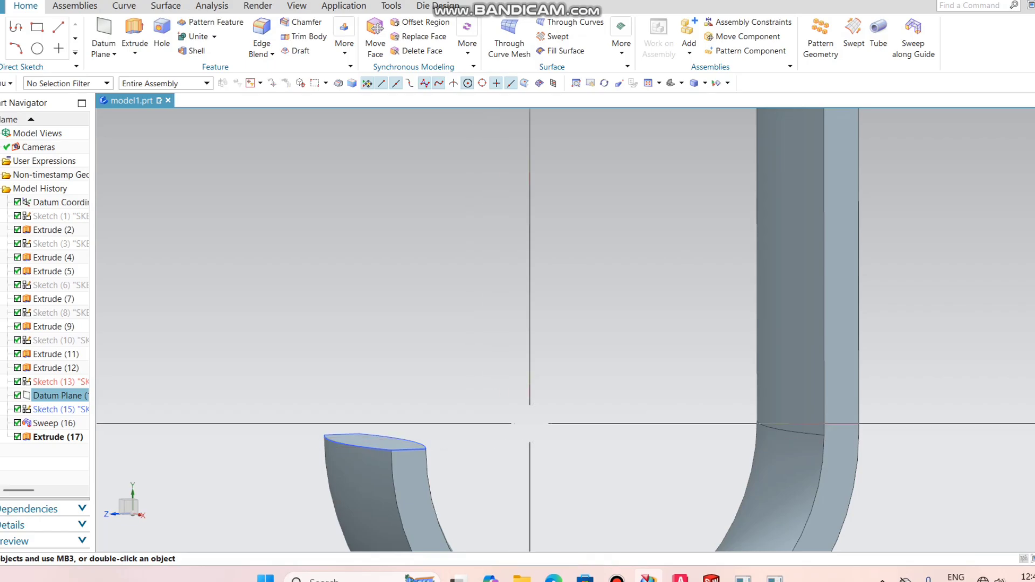
click(417, 444)
key(Escape)
scroll(471, 356, down, 6)
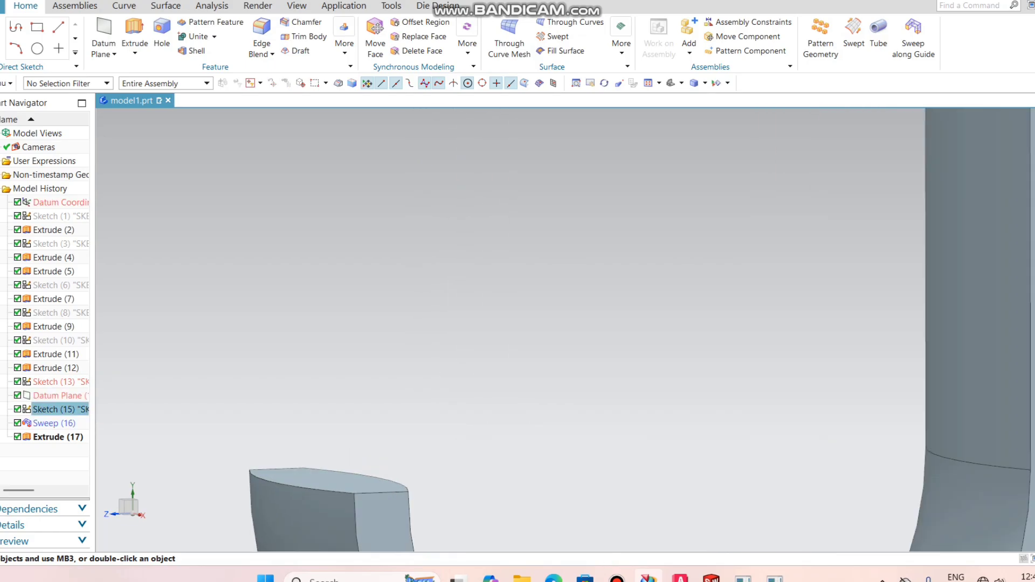
scroll(443, 295, up, 2)
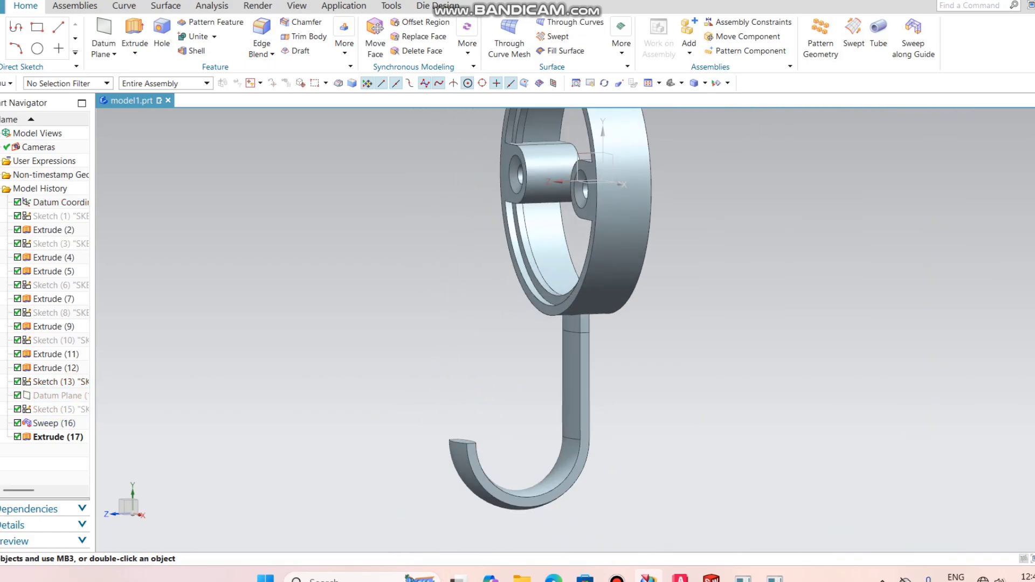
Round the two short end edges of the hook's tip with a 5 mm edge blend
middle_drag(482, 362, 480, 399)
scroll(430, 462, up, 6)
middle_drag(518, 361, 512, 372)
scroll(511, 372, down, 3)
scroll(527, 413, up, 2)
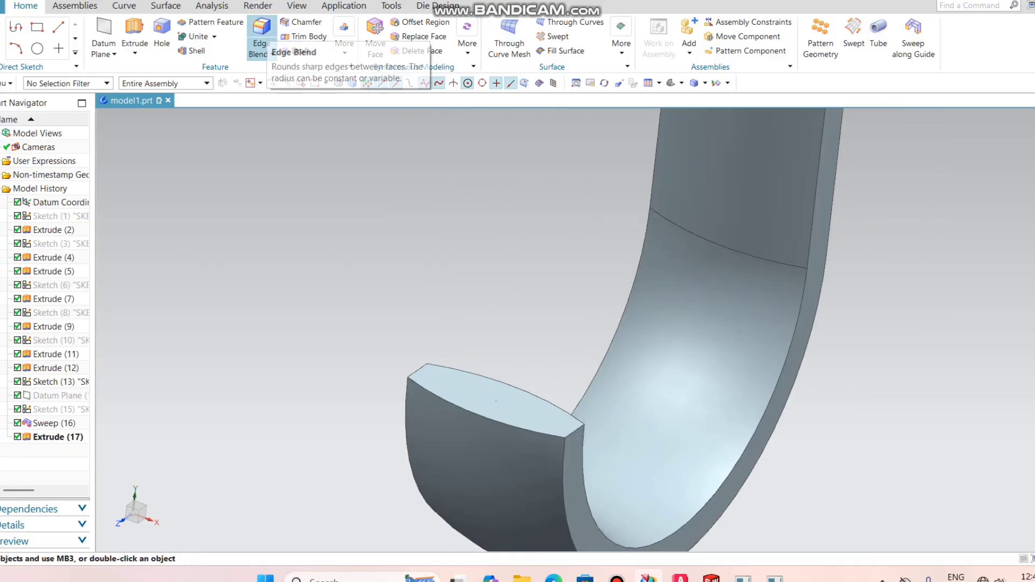
click(261, 34)
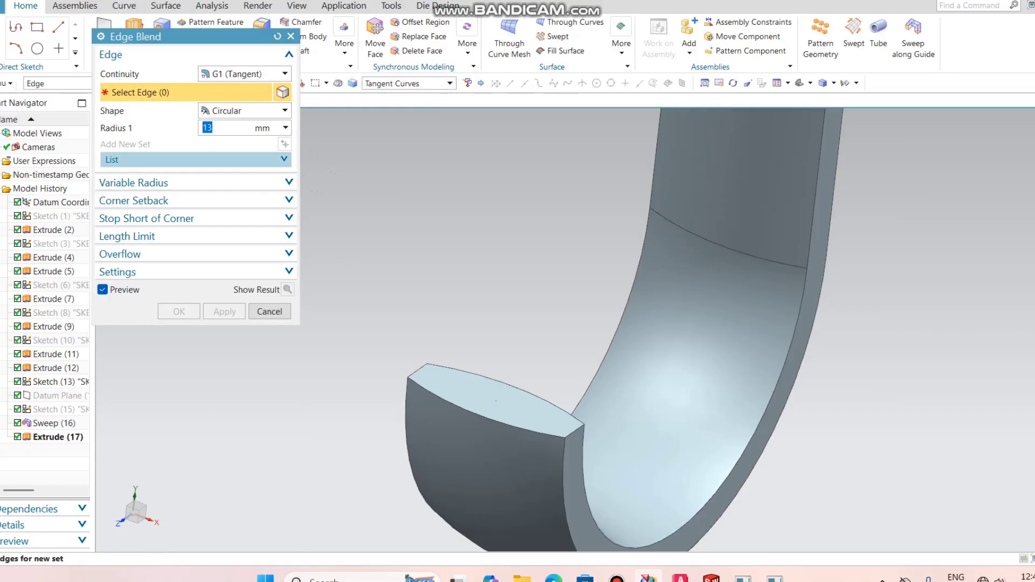
click(574, 431)
click(420, 369)
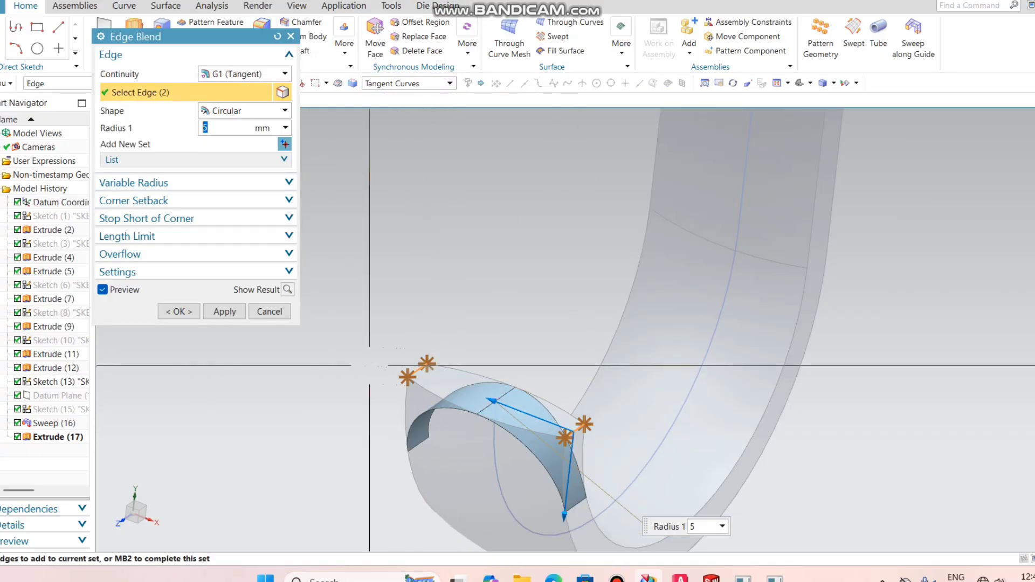
key(Return)
scroll(490, 280, down, 7)
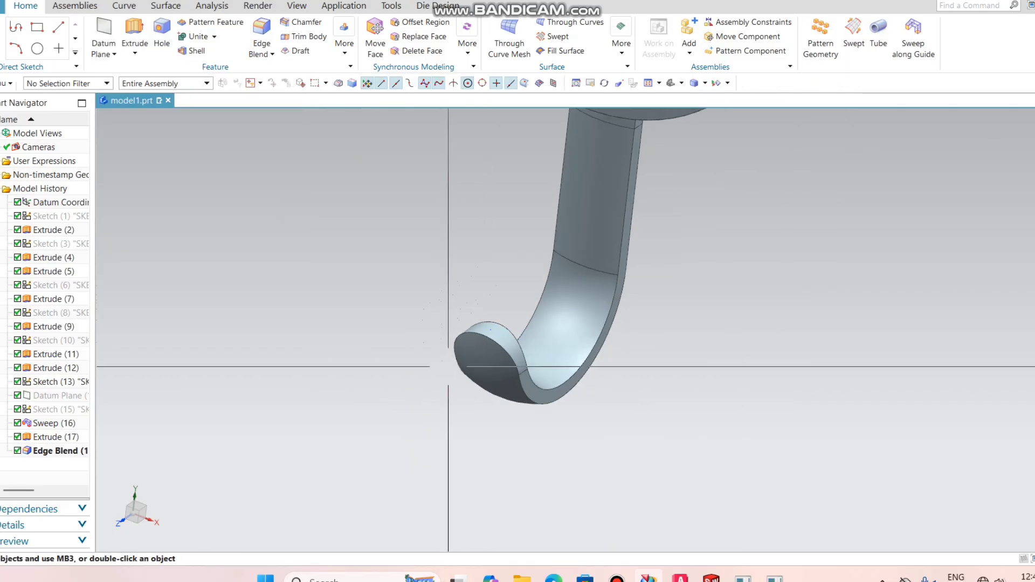
Apply a 1 mm edge blend to the edges where the hook's shank meets the ring
middle_drag(604, 333, 565, 323)
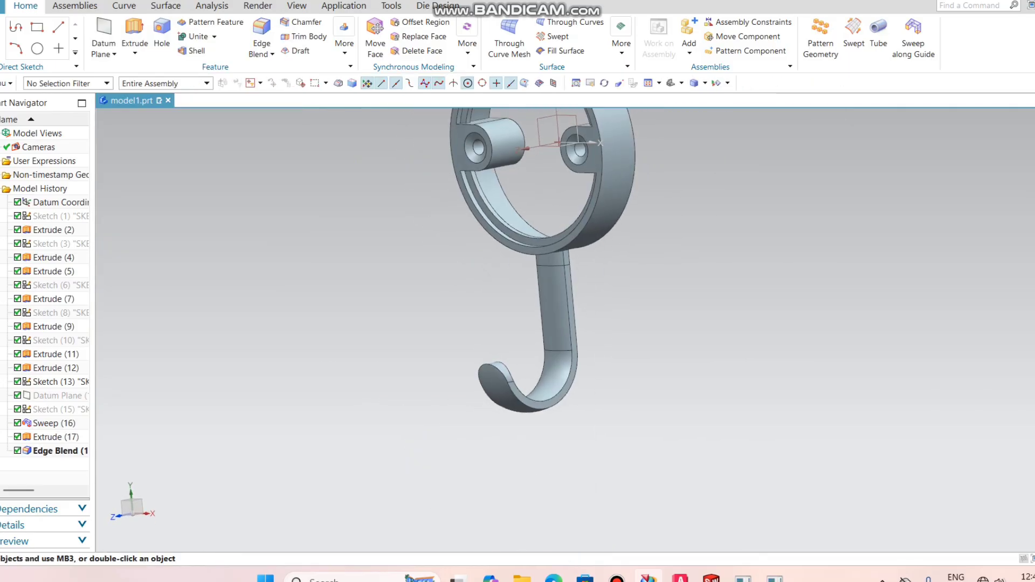
scroll(583, 212, up, 5)
middle_drag(593, 323, 568, 316)
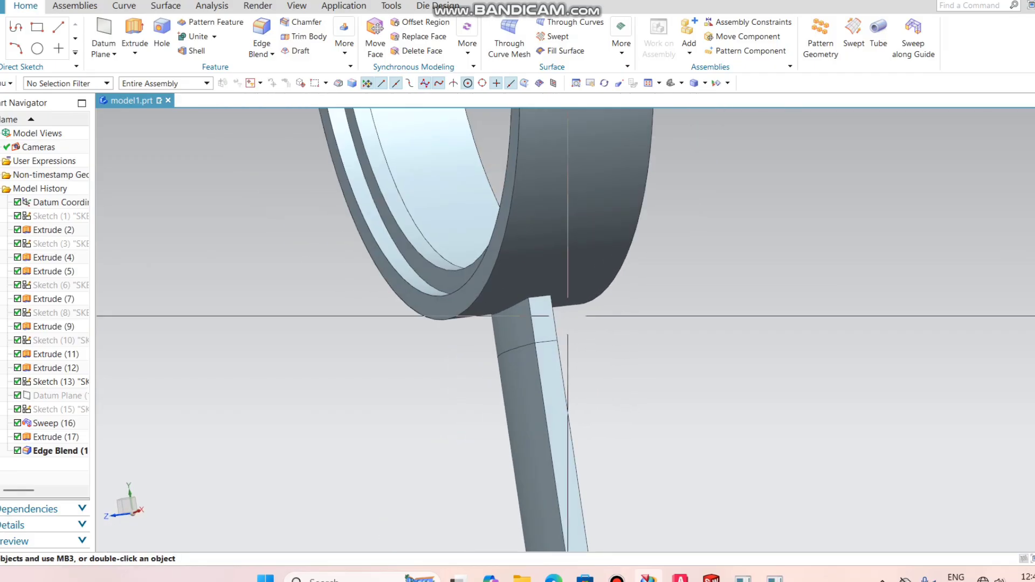
click(261, 37)
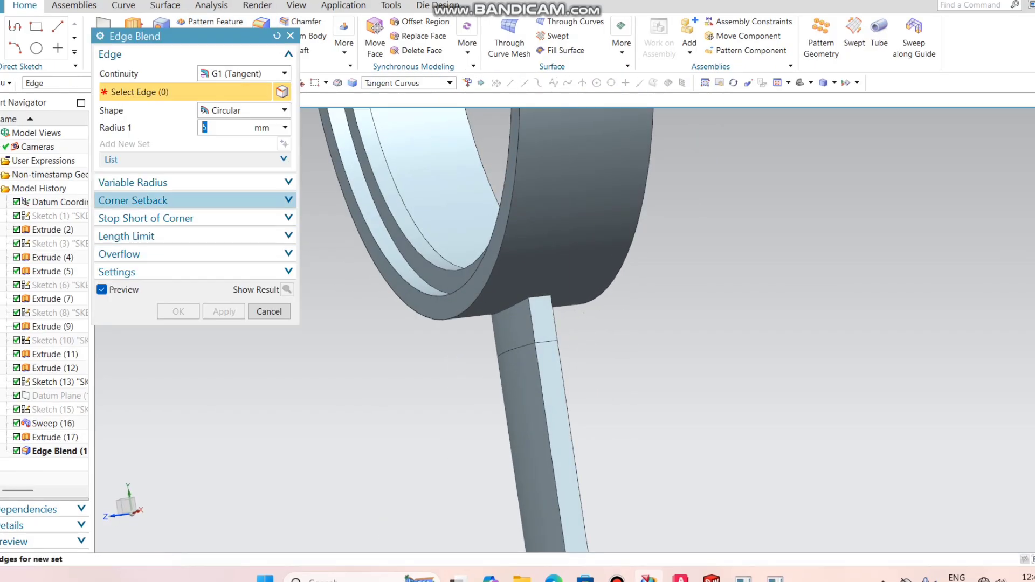
click(534, 302)
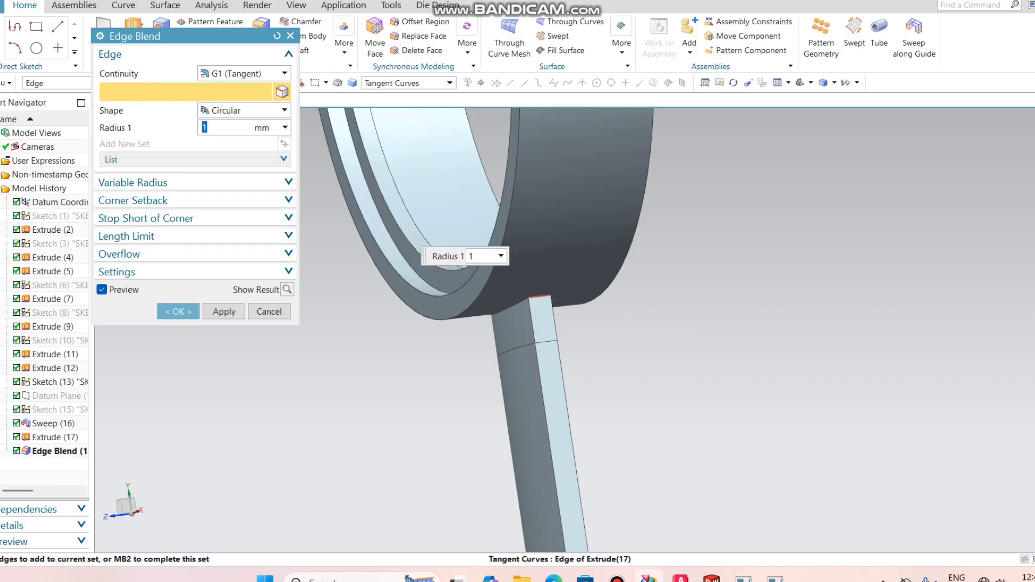
middle_drag(529, 322, 465, 317)
click(479, 298)
middle_drag(598, 337, 445, 347)
scroll(445, 348, down, 5)
scroll(619, 318, up, 7)
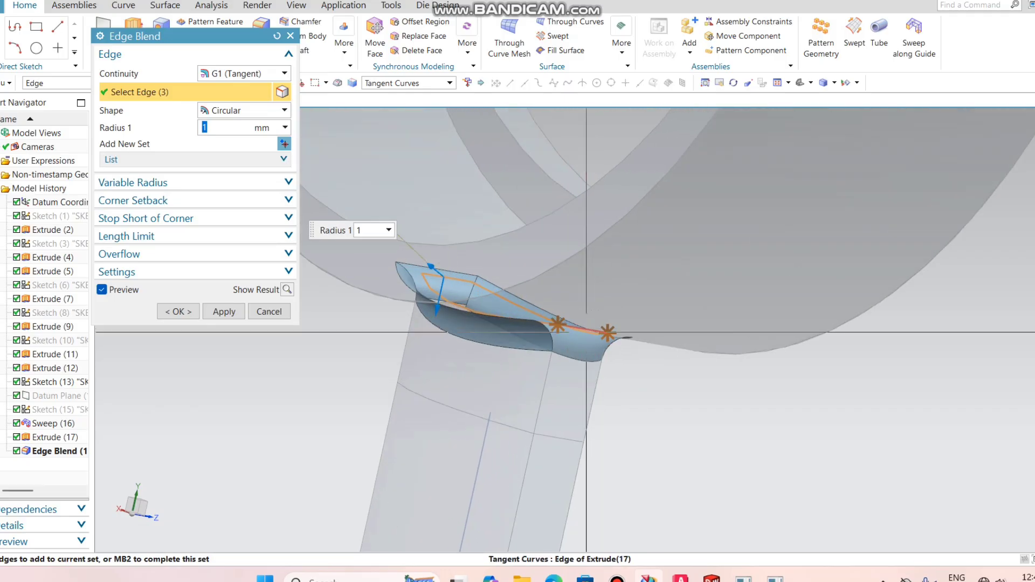
middle_click(531, 345)
Examine the ring and hook model from several angles, including the blended joint and the rounded tip
scroll(539, 360, down, 8)
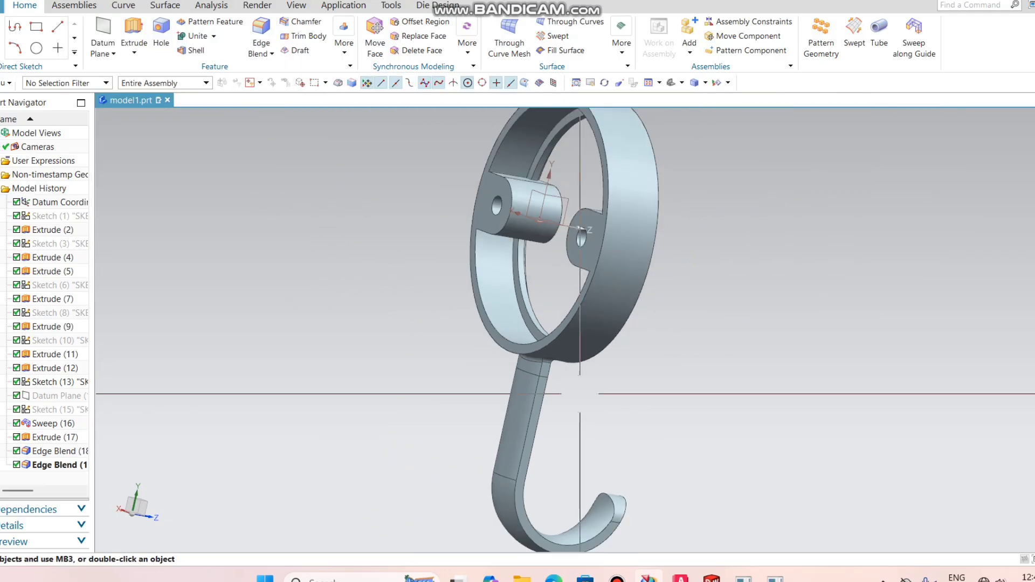
middle_drag(580, 393, 770, 399)
middle_drag(701, 397, 725, 413)
scroll(594, 440, up, 4)
scroll(593, 440, down, 4)
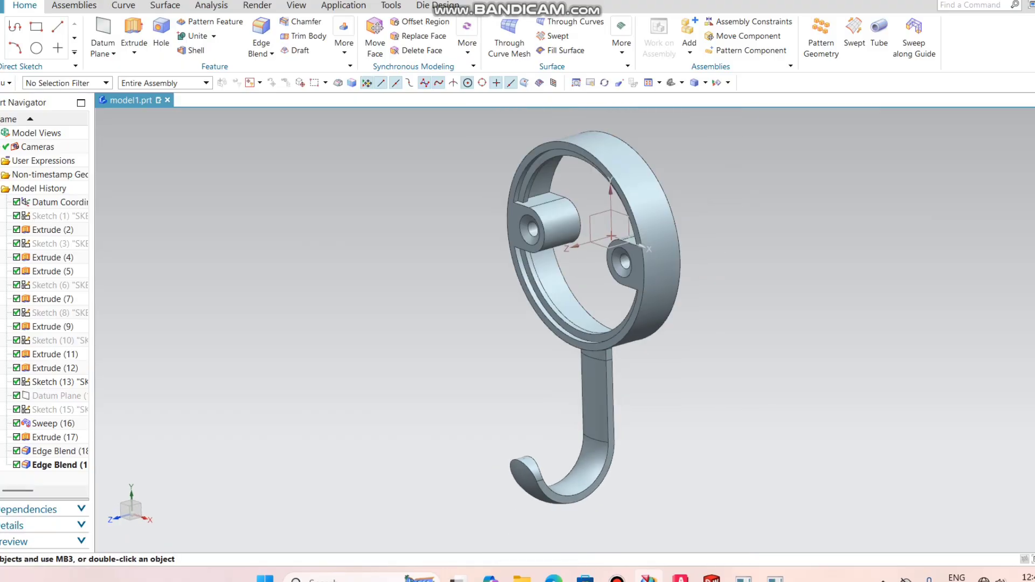
scroll(548, 352, up, 5)
middle_drag(547, 352, 573, 407)
scroll(512, 291, down, 4)
middle_drag(730, 385, 620, 384)
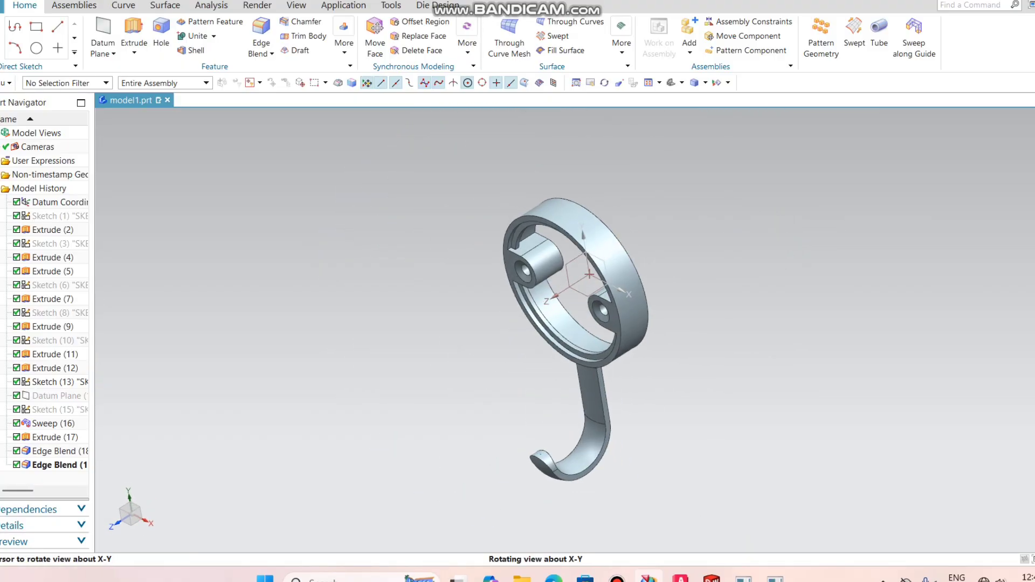
scroll(669, 407, up, 3)
scroll(673, 373, down, 3)
scroll(674, 354, up, 5)
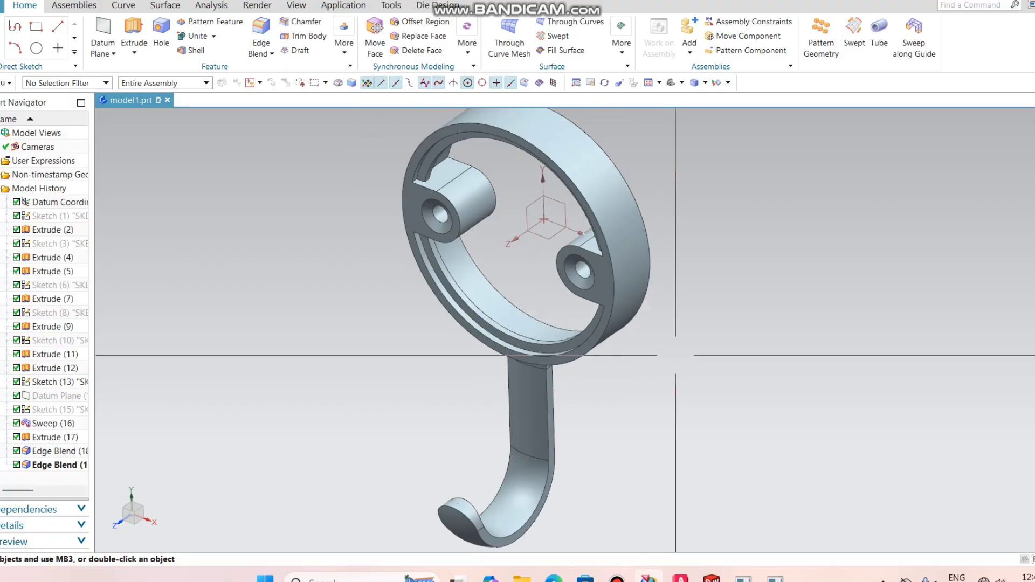
scroll(675, 348, down, 2)
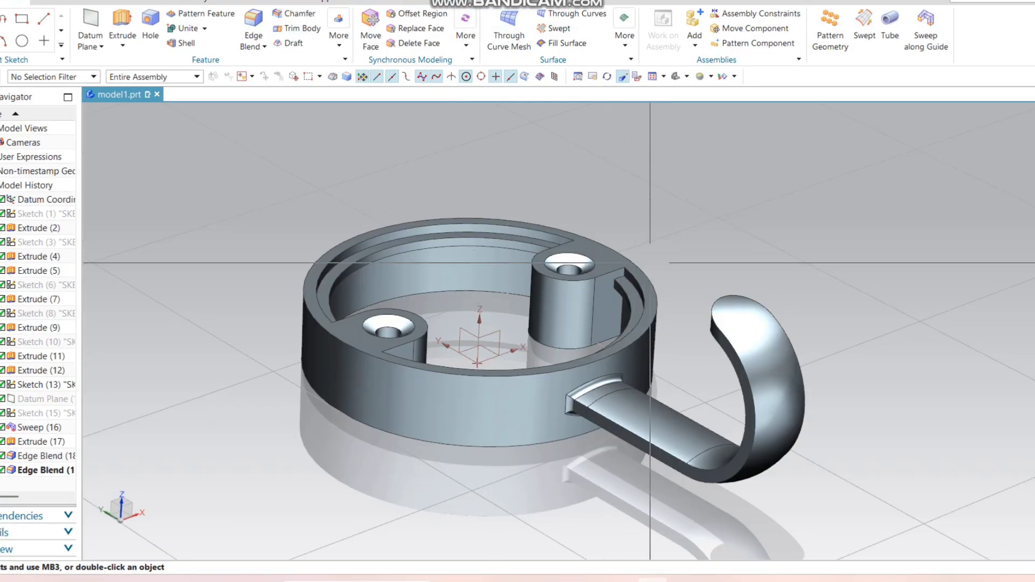
key(ctrl+j)
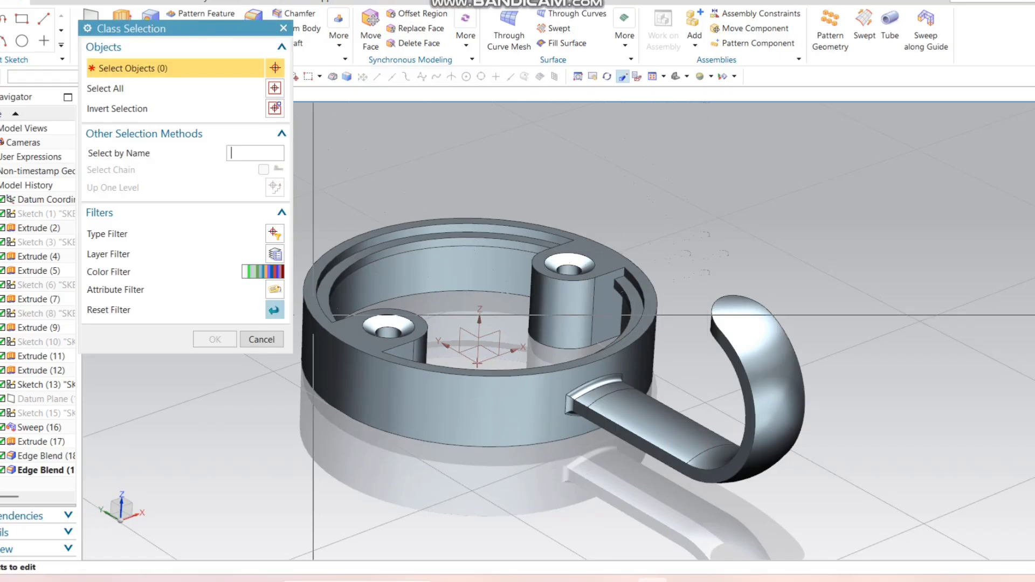
click(620, 380)
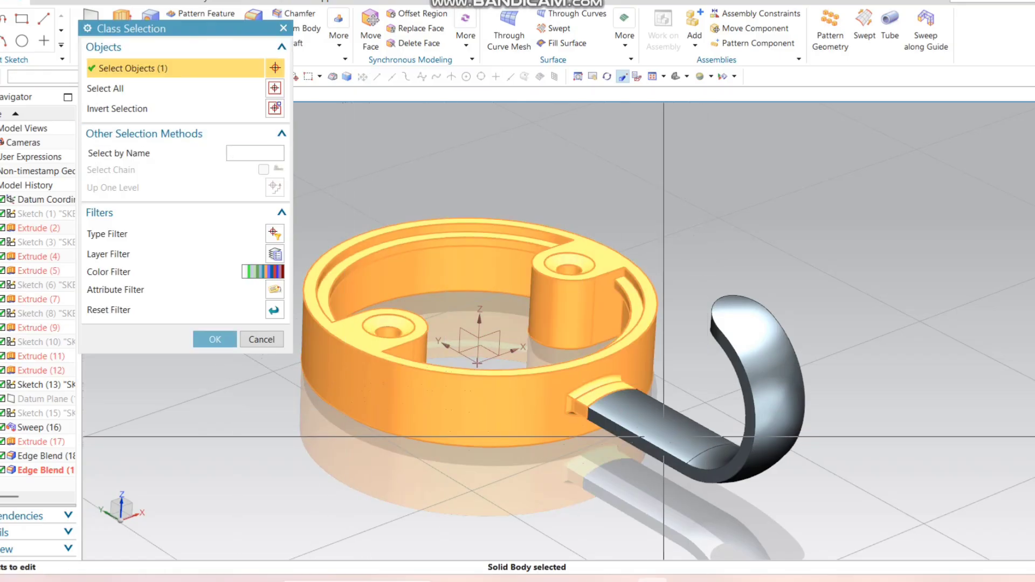
key(Escape)
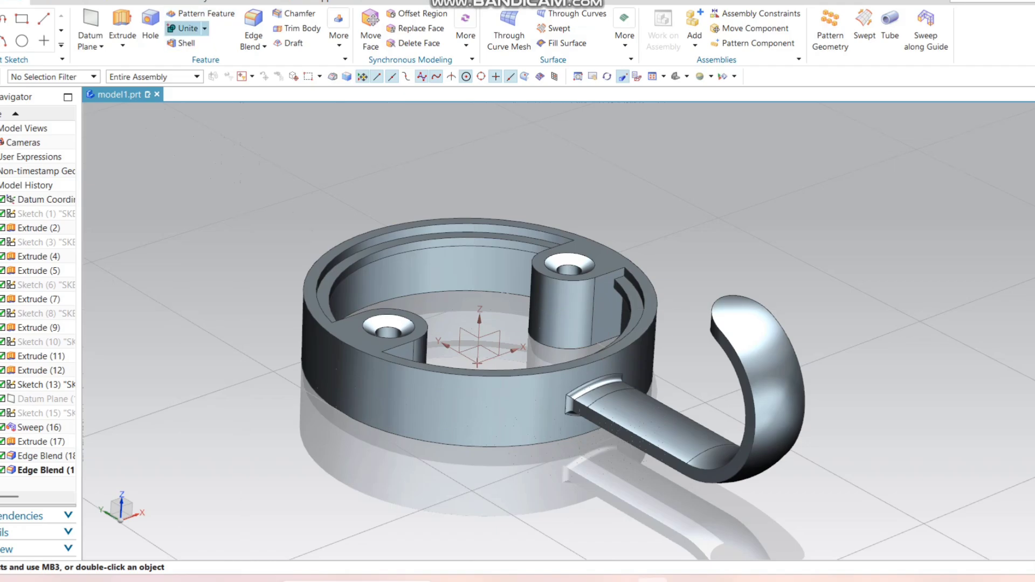
Unite the ring body with the swept hook, using the hook as the target and the ring as the tool
click(185, 28)
click(477, 356)
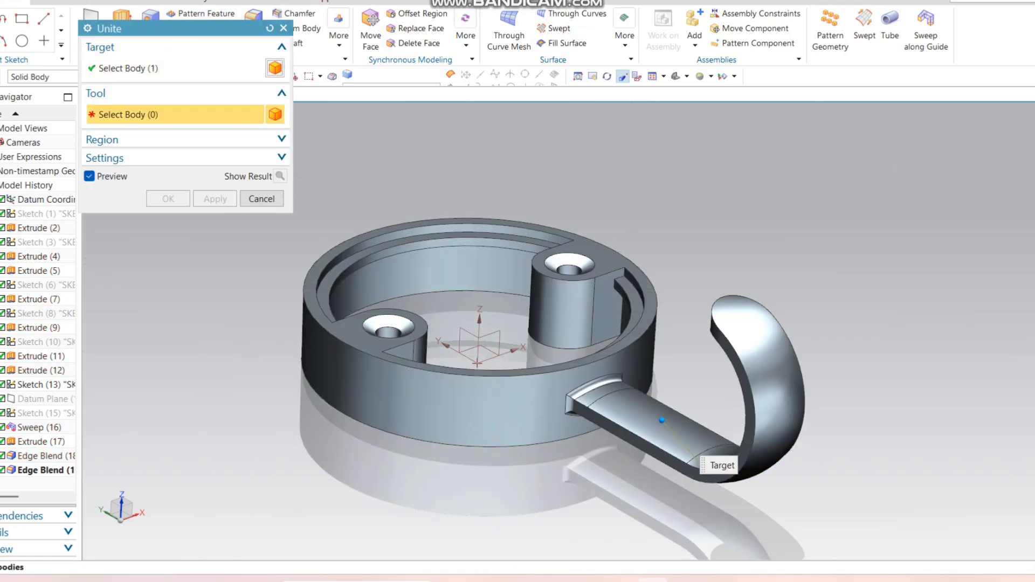
click(628, 436)
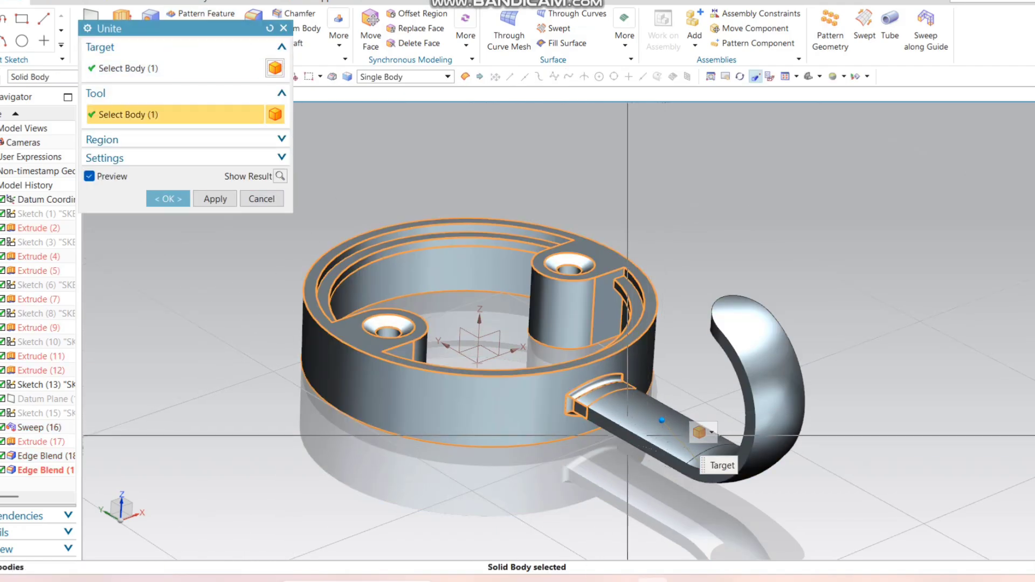
key(Return)
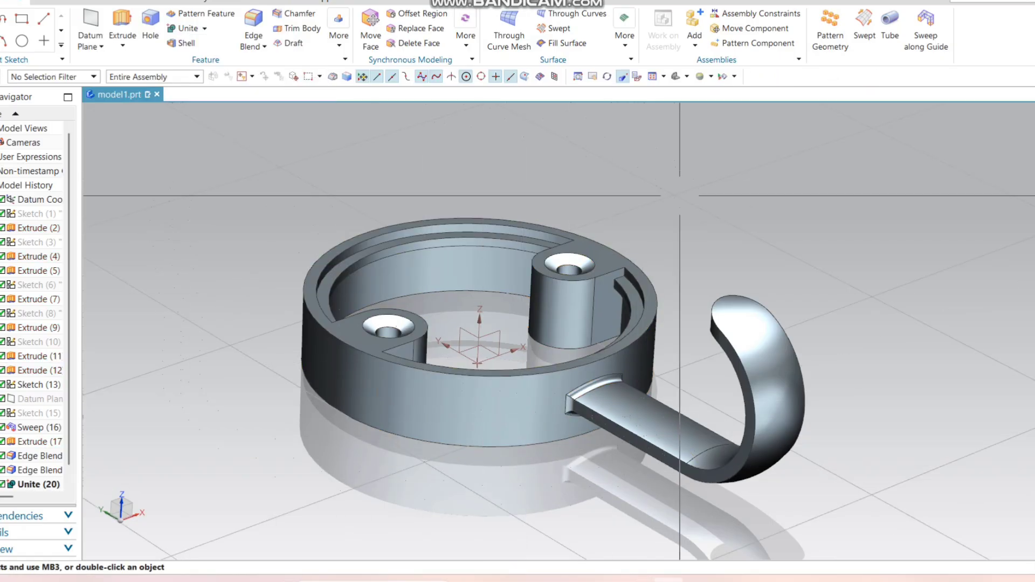
Edit the object display of the united hook body and set its colour to Ash Gray
key(ctrl+j)
click(530, 370)
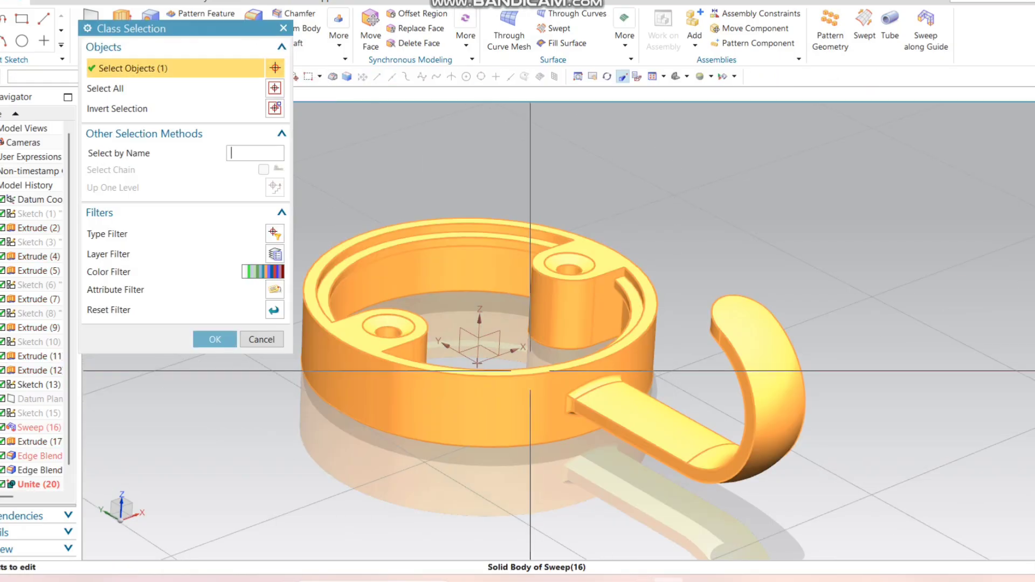
key(Return)
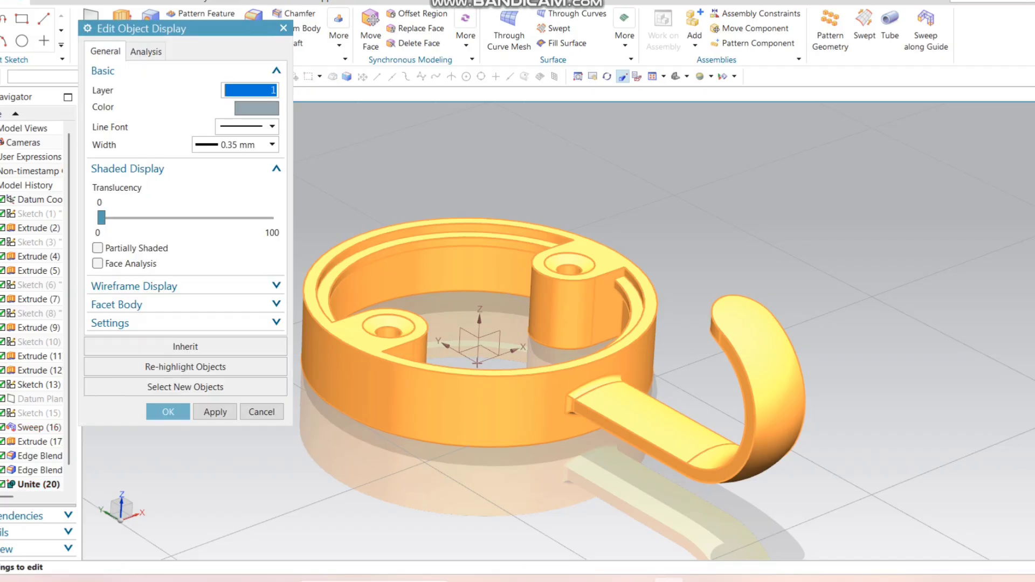
click(256, 108)
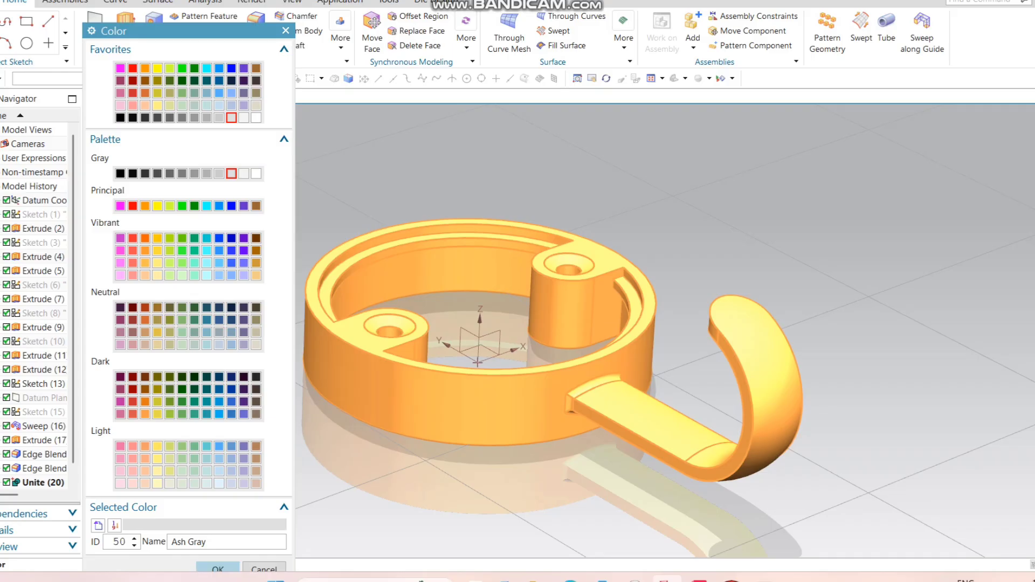
key(Return)
key(Return)
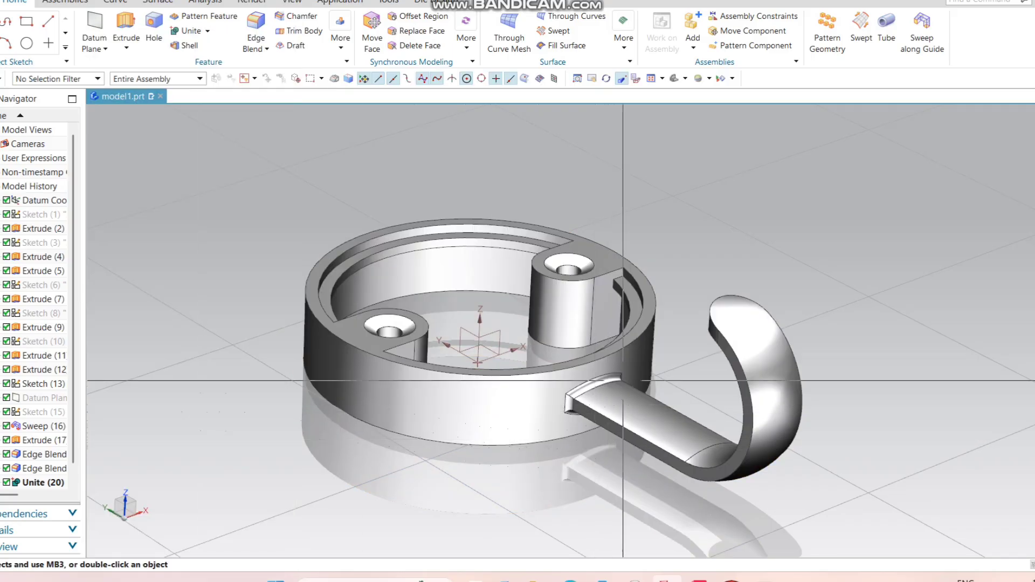
middle_drag(561, 323, 582, 323)
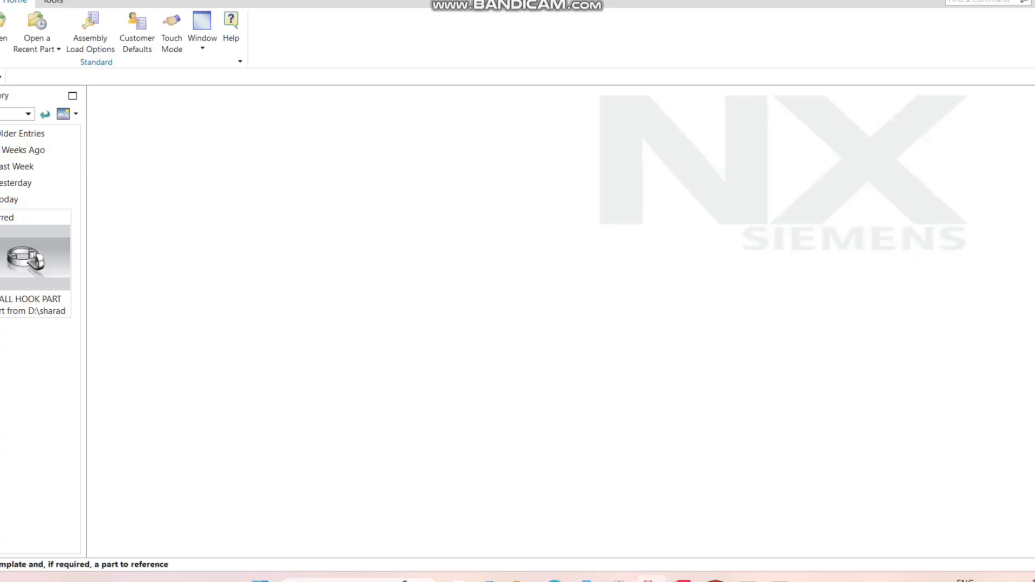
Create a new part model1.prt from the Model template in millimetres and start a sketch on the default XY plane
key(ctrl+n)
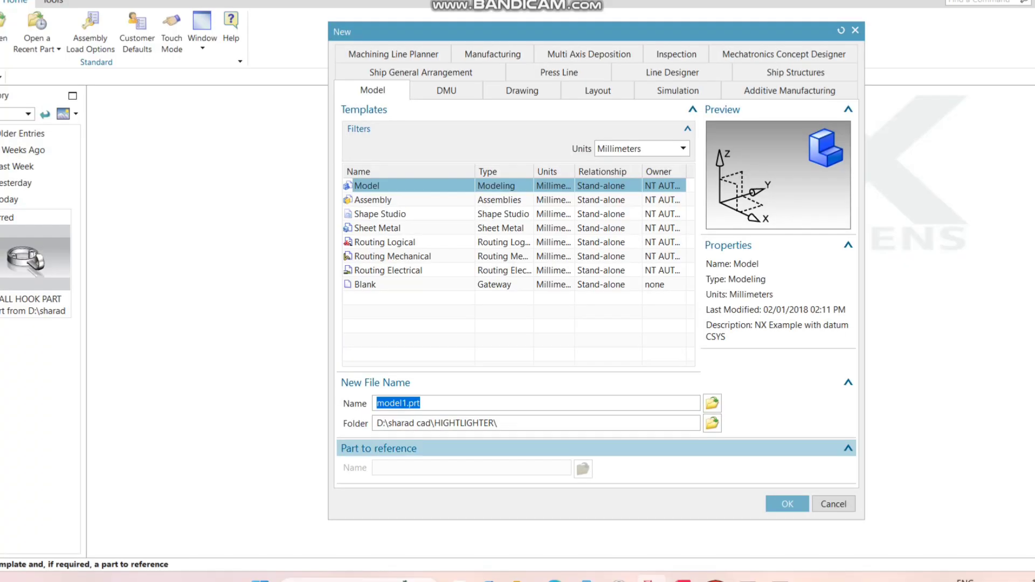
click(783, 501)
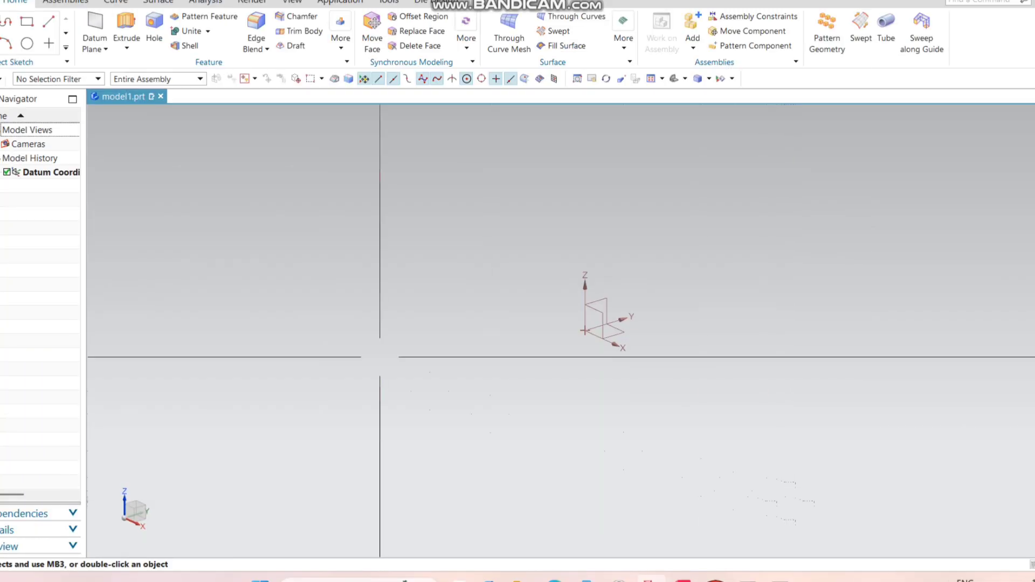
mouse_move(16, 137)
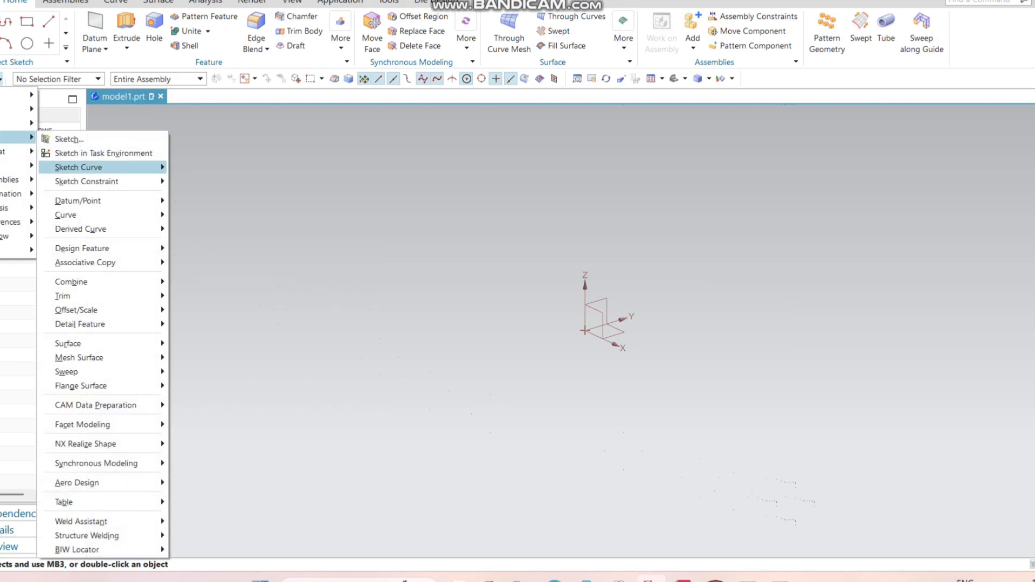
click(65, 139)
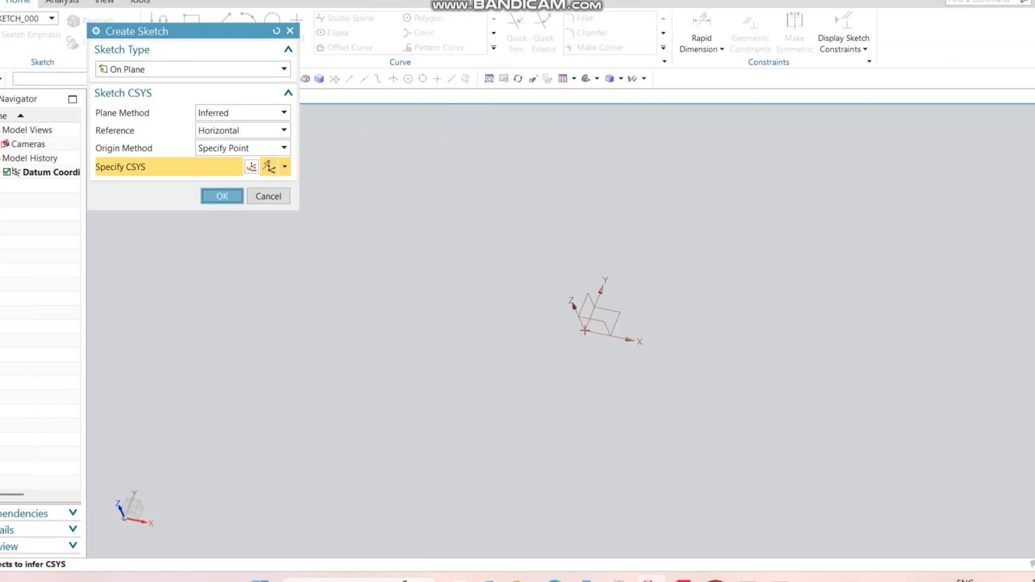
key(Return)
Sketch a circle about 119 mm in diameter centred on the sketch origin
click(273, 30)
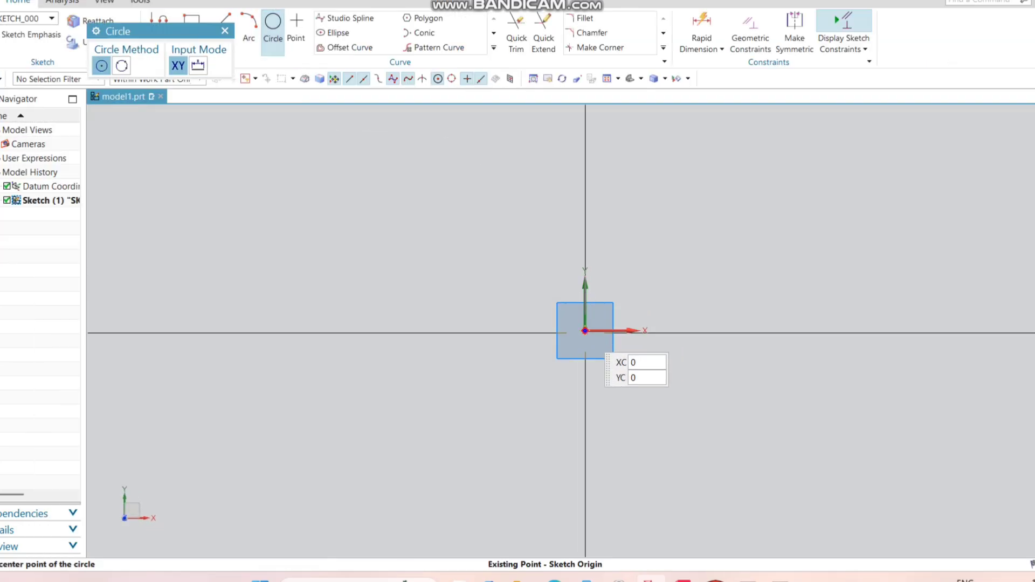
click(585, 331)
click(692, 385)
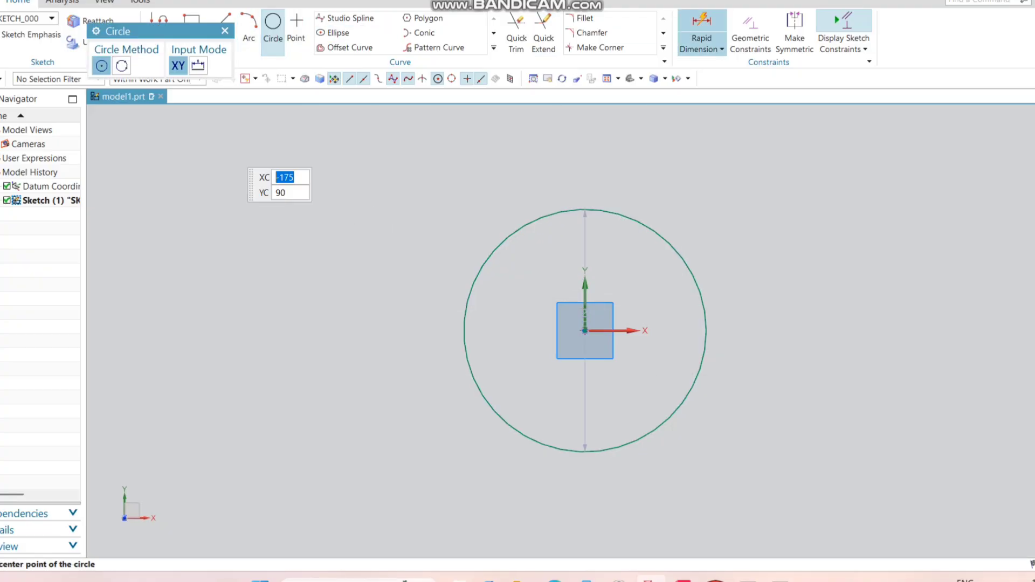
Dimension the circle's diameter as 55 mm and finish the sketch
click(701, 30)
click(687, 261)
click(723, 233)
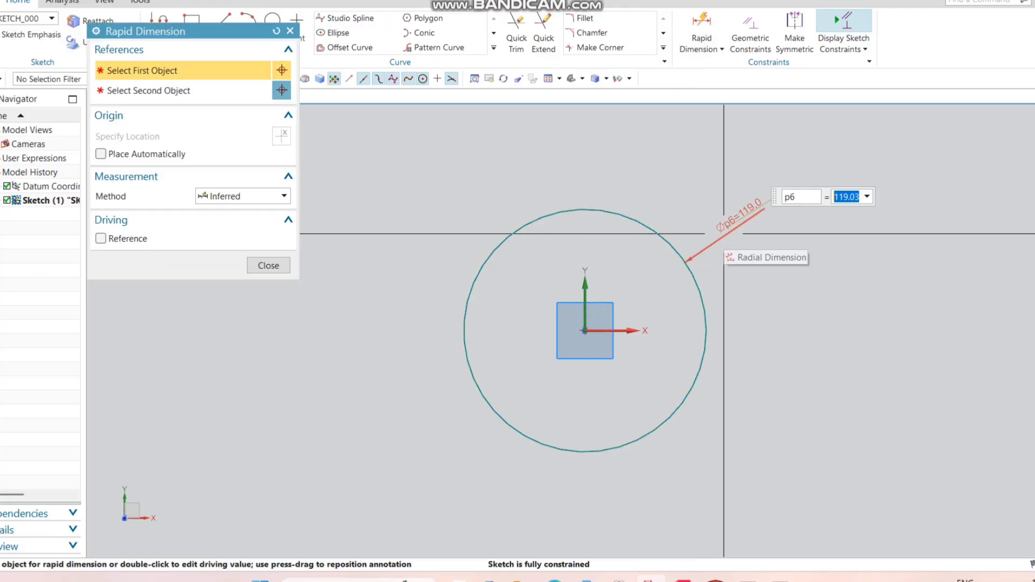
text(55)
key(Return)
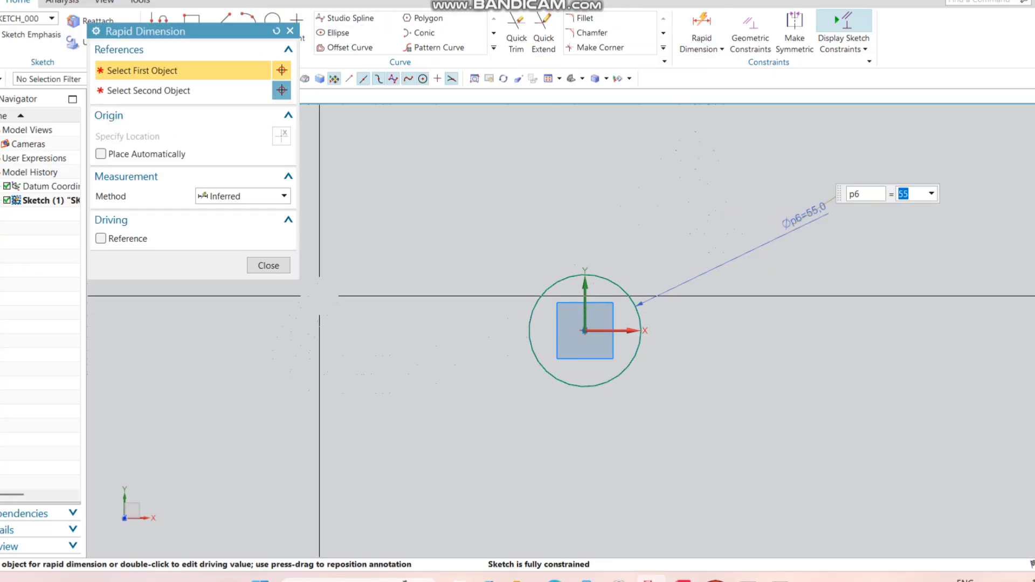
key(Escape)
key(ctrl+q)
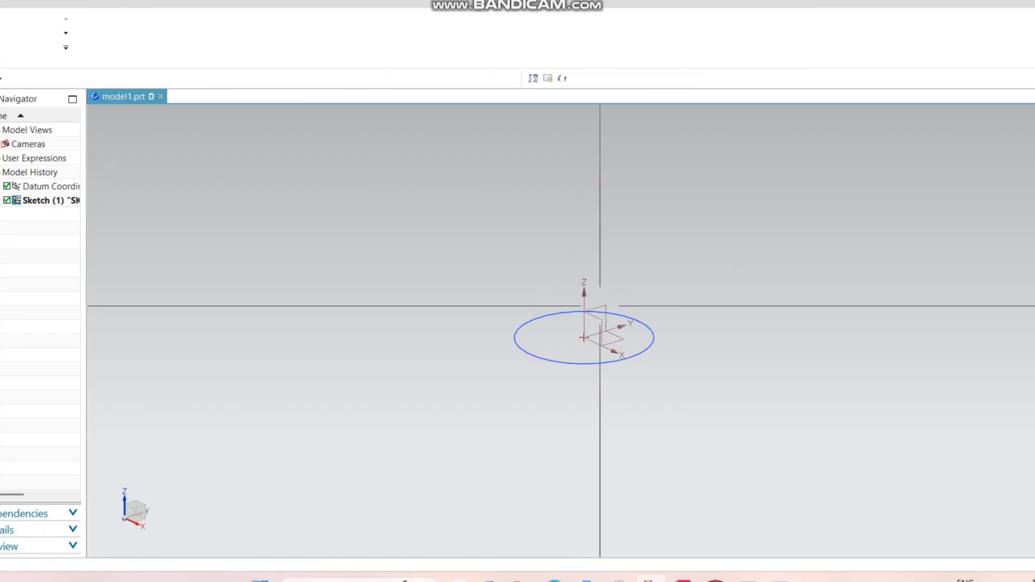
Extrude the circle upward from 0 to 3 mm as a new solid disc
click(126, 30)
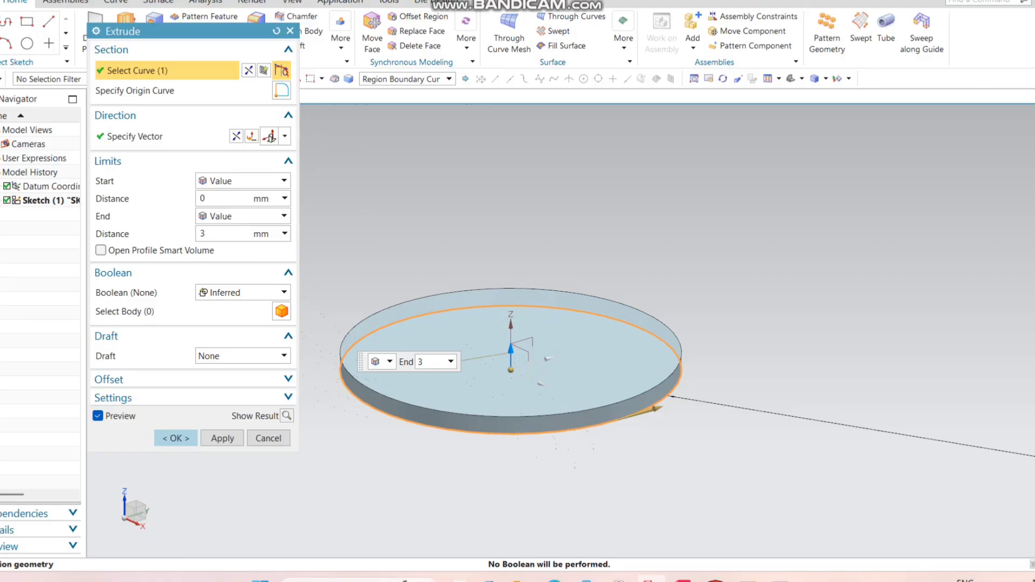
click(175, 438)
scroll(479, 452, up, 2)
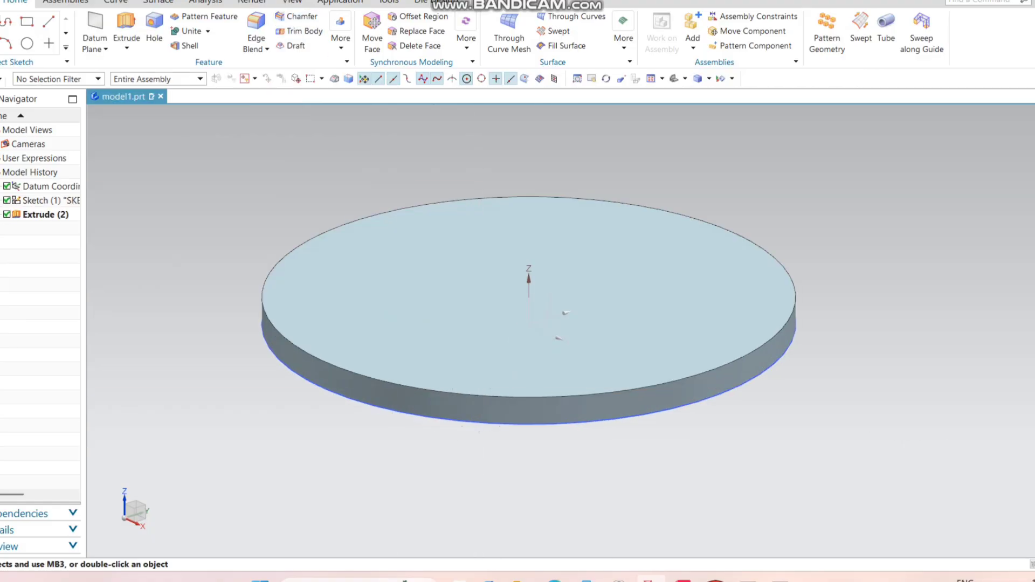
Round the disc's upper circular edge with a 0.5 mm edge blend
click(256, 24)
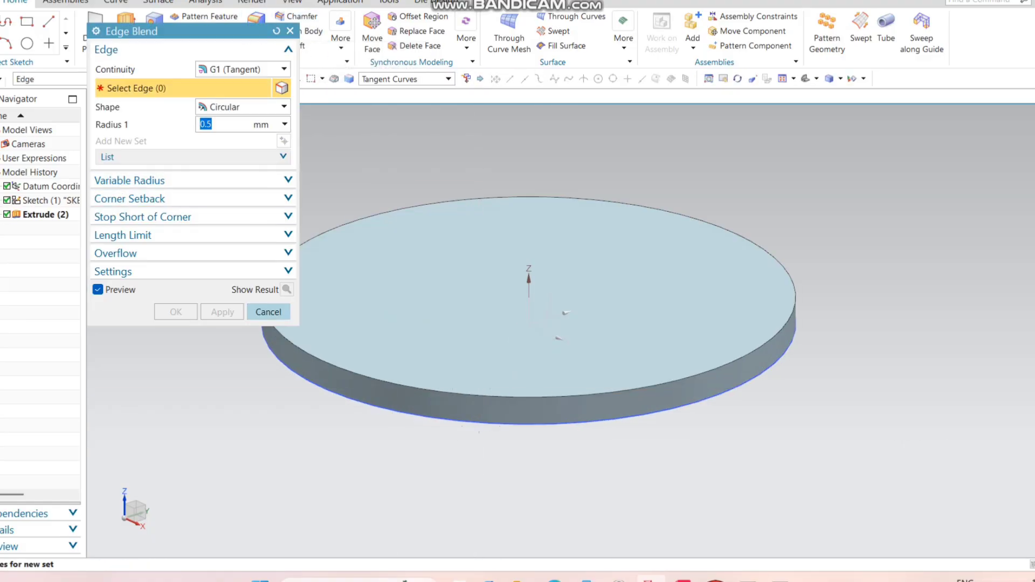
click(305, 244)
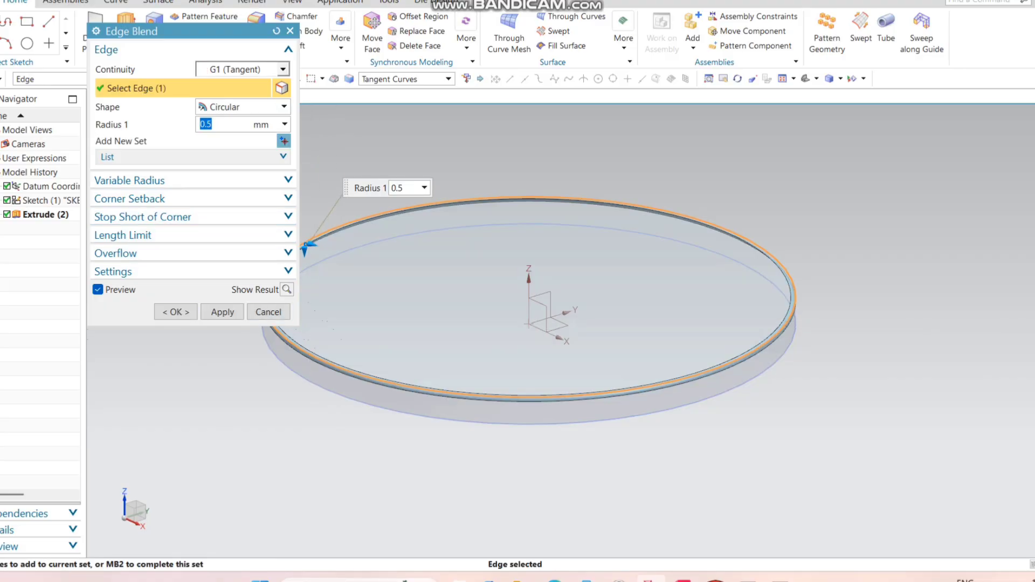
click(176, 311)
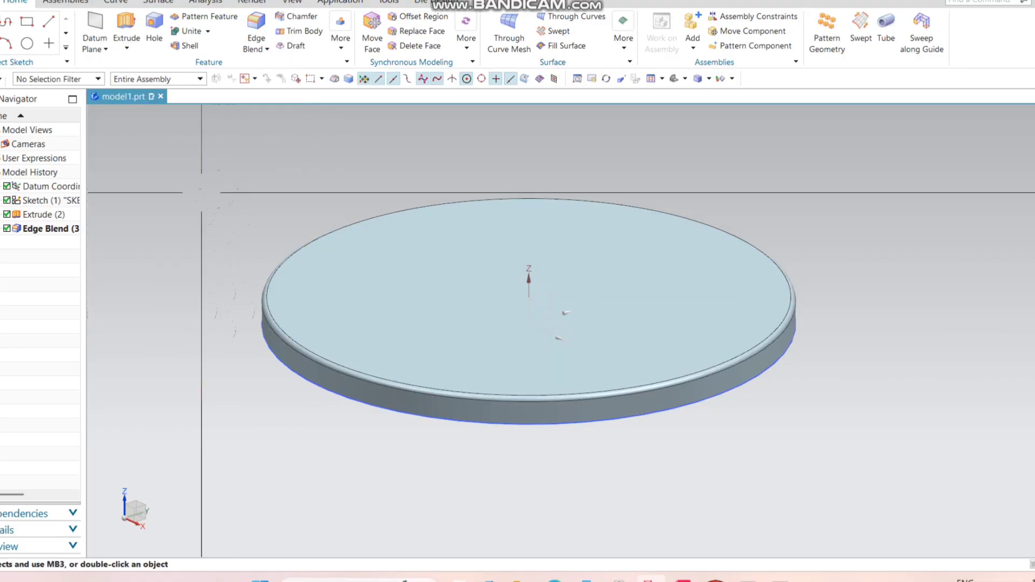
Start a new sketch on the underside face of the disc
key(s)
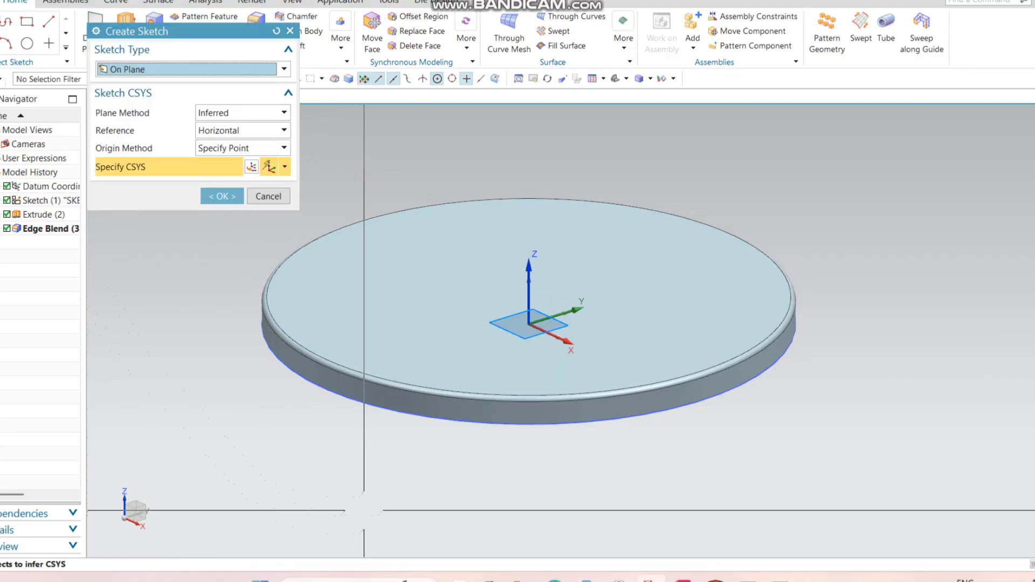
middle_drag(364, 511, 373, 408)
click(373, 407)
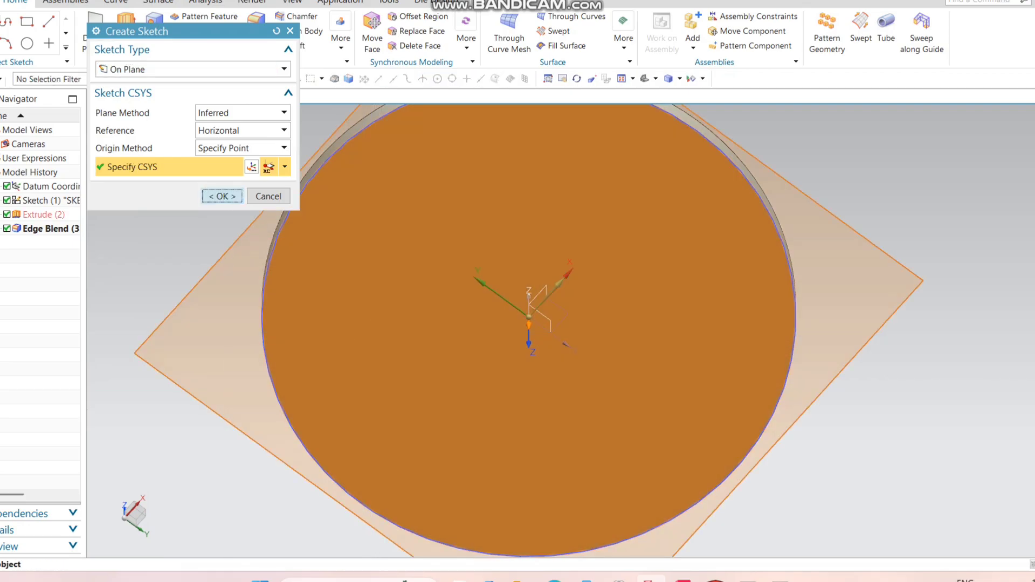
click(222, 197)
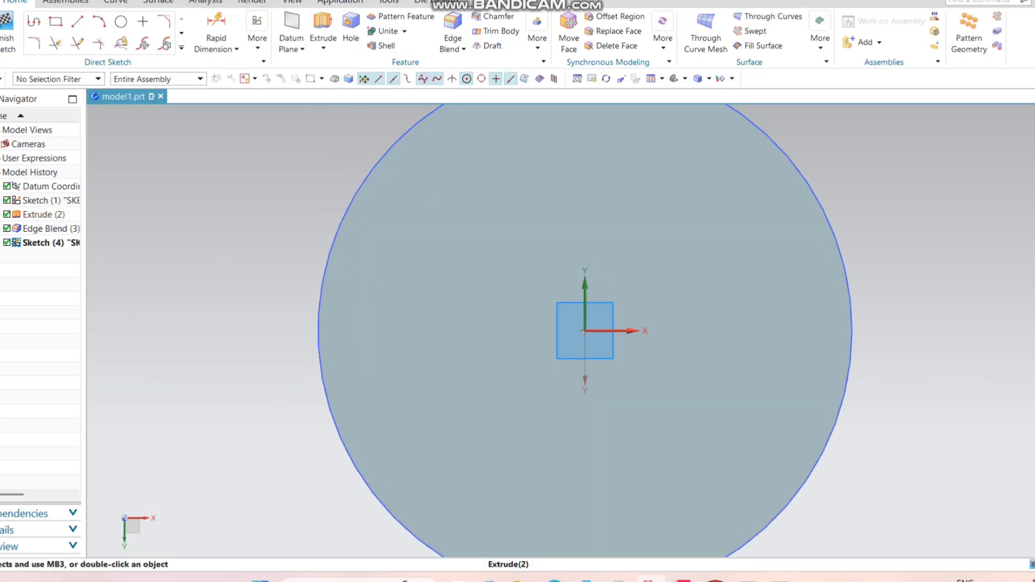
scroll(275, 440, down, 2)
scroll(470, 419, up, 1)
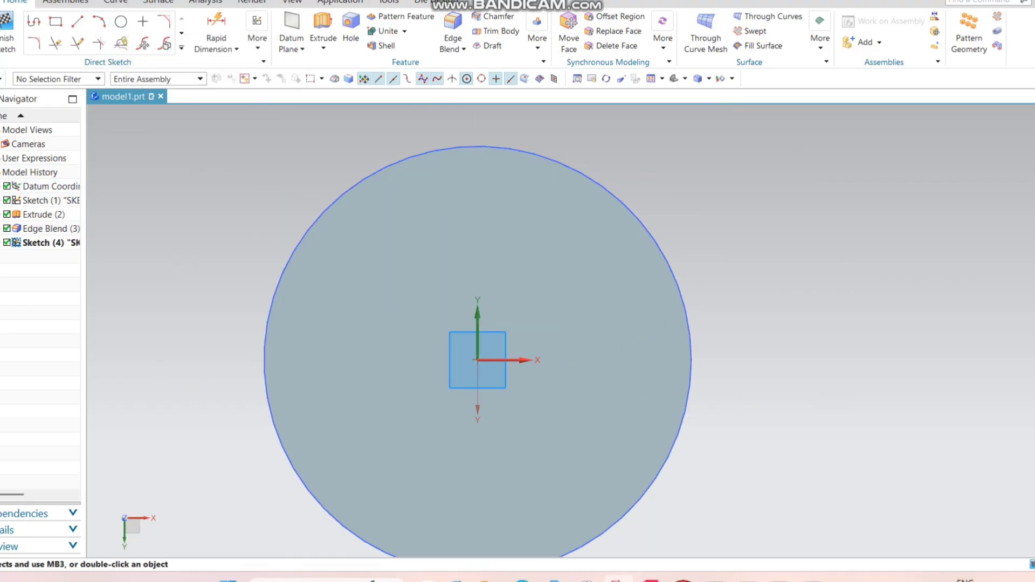
Offset the disc's outer edge inward by 2 mm, and offset the resulting circle inward by another 2 mm
click(181, 47)
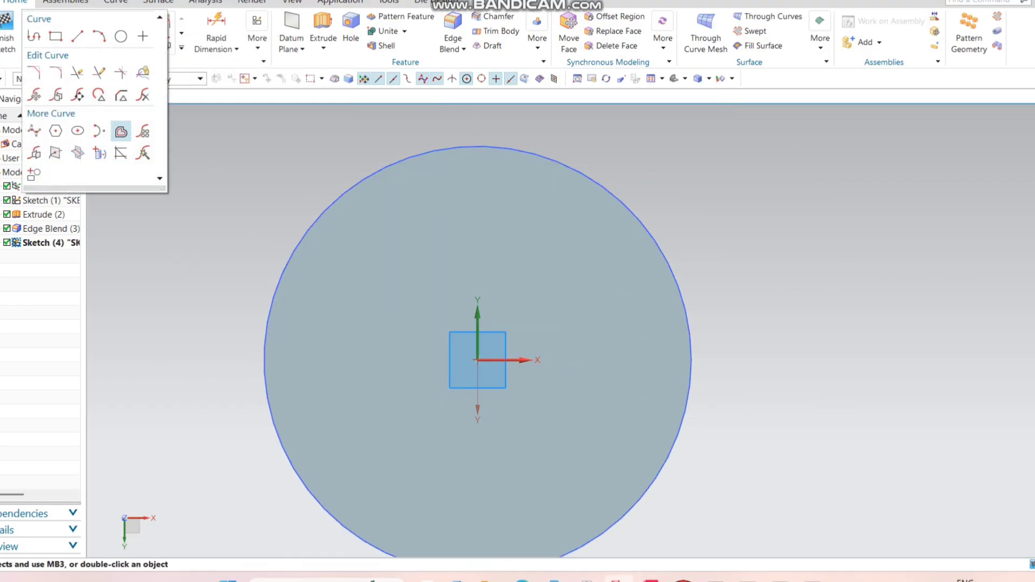
click(120, 131)
click(577, 172)
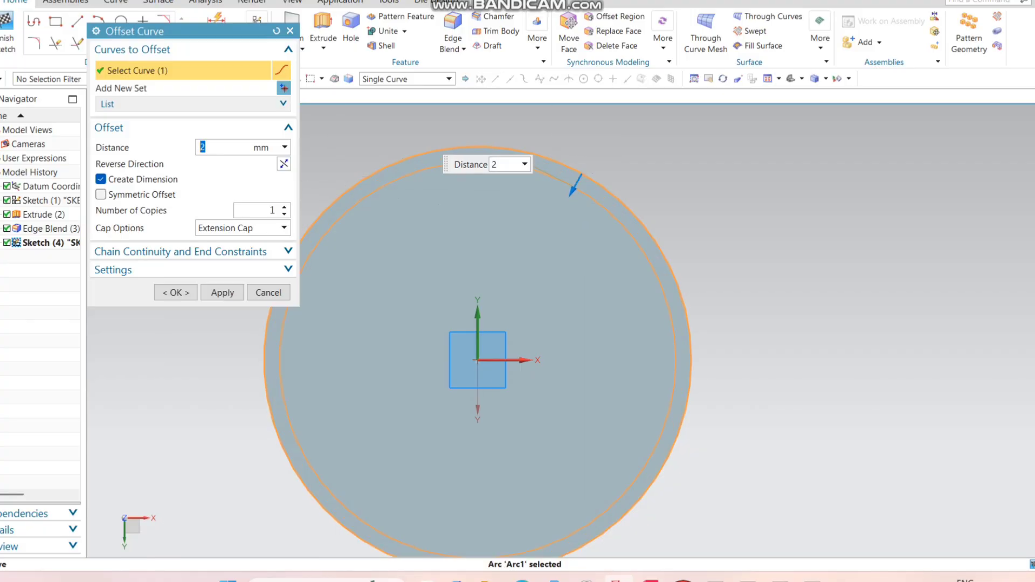
click(227, 294)
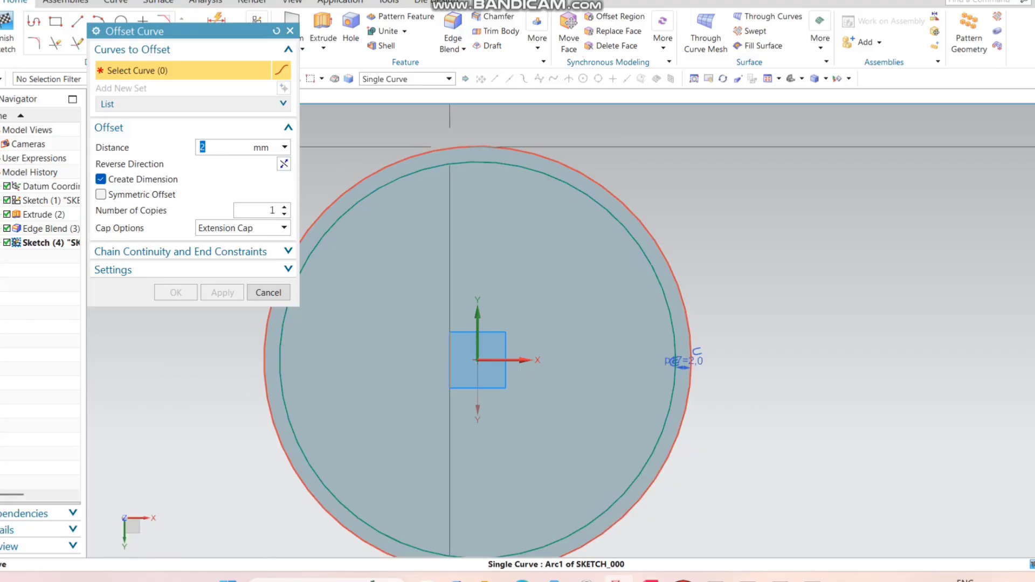
click(451, 147)
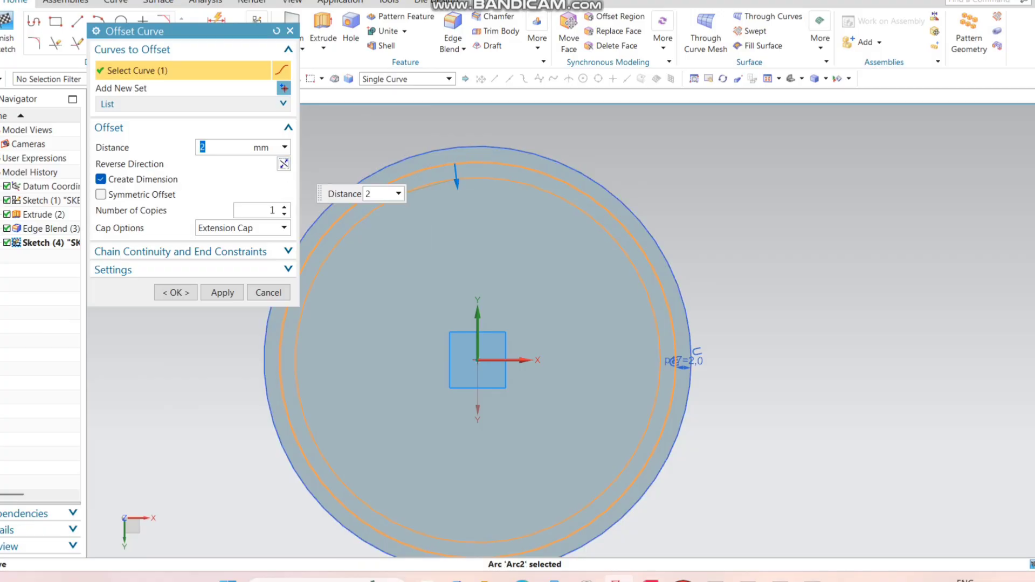
click(176, 292)
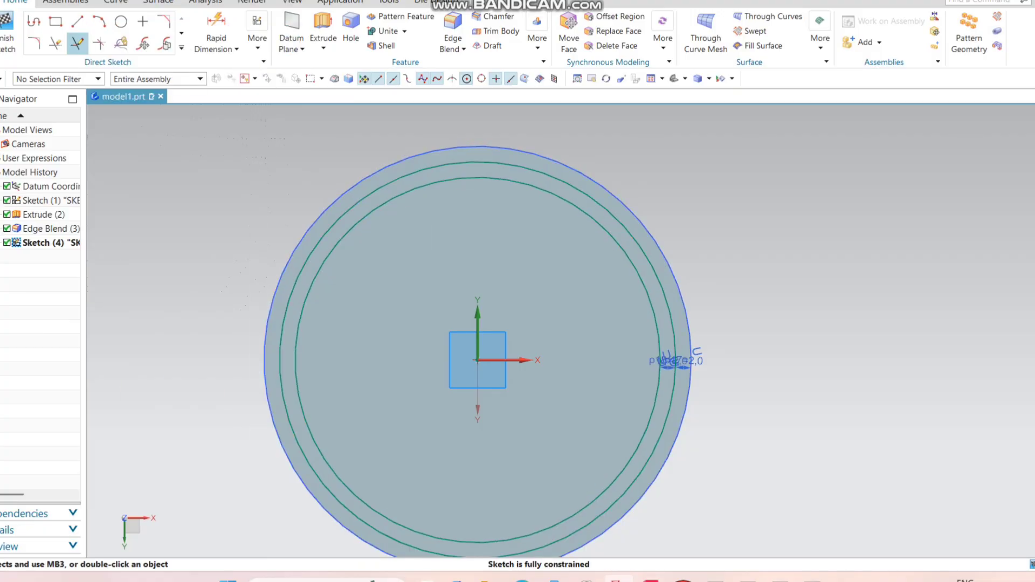
Sketch a horizontal line about 69.5 mm long and make its midpoint coincident with the circles' centre
click(77, 21)
click(388, 294)
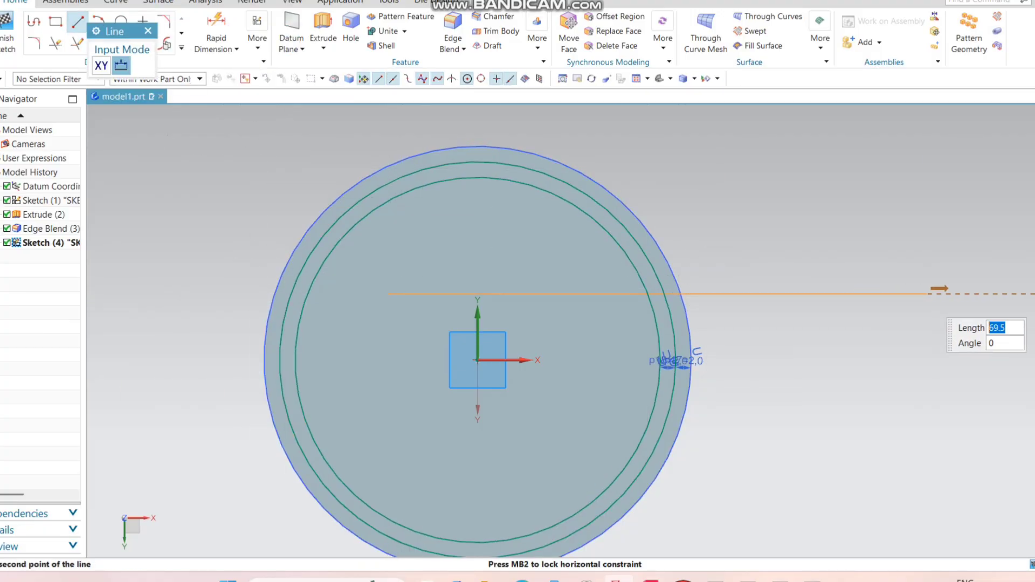
click(927, 294)
key(Escape)
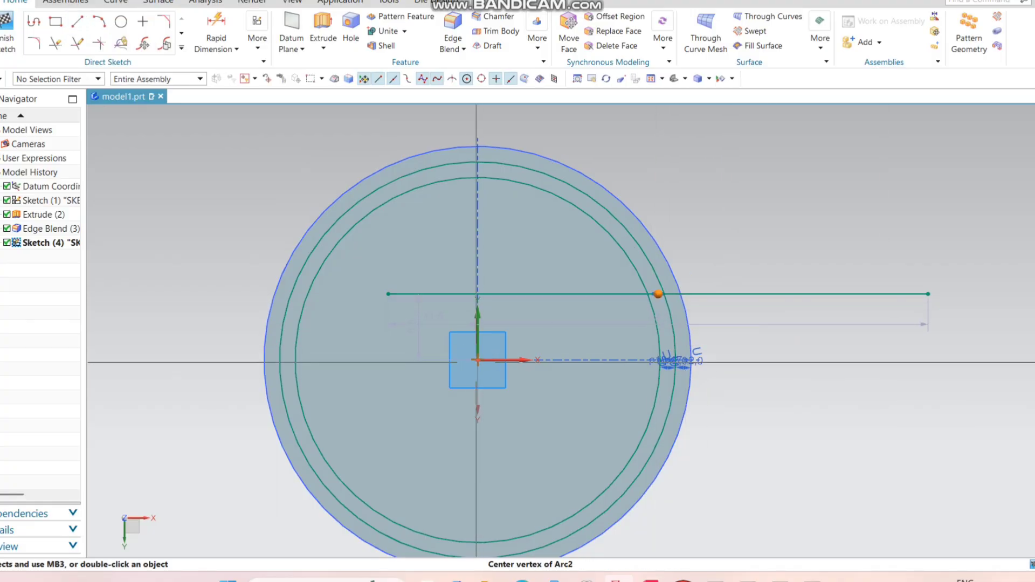
click(477, 360)
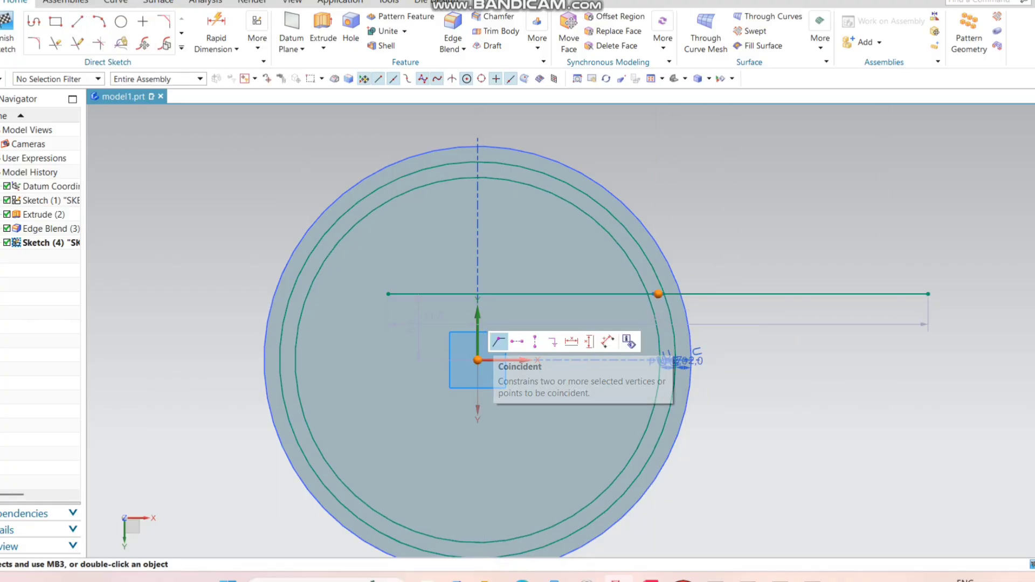
click(498, 342)
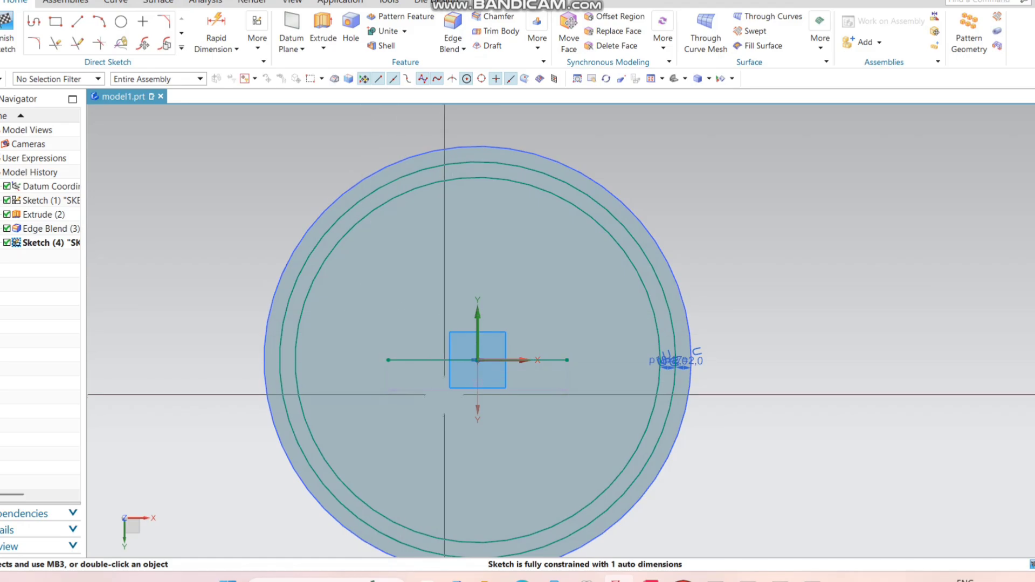
Set the horizontal line's length to 100 mm and convert the line to a reference line
double_click(478, 385)
text(1)
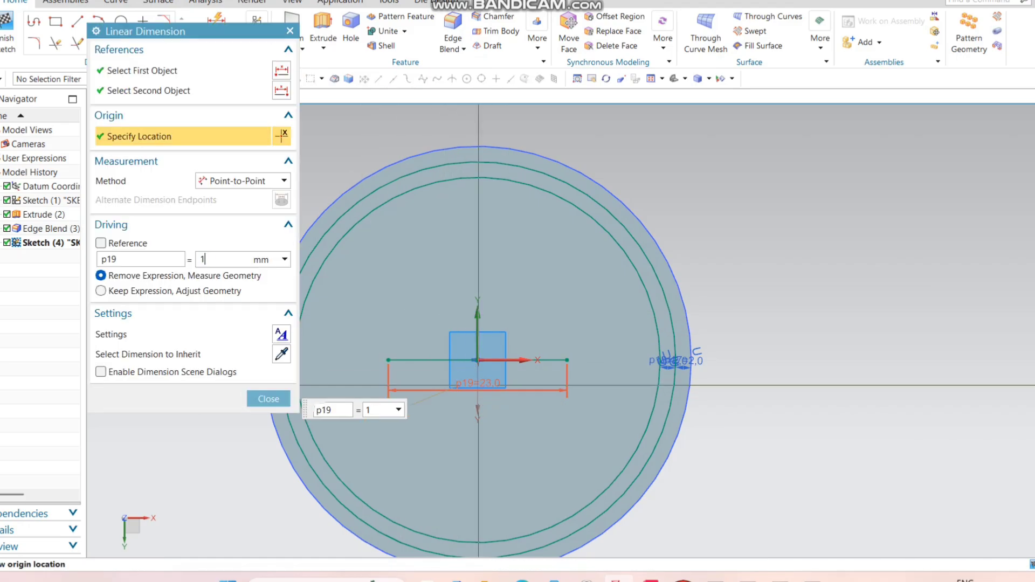
text(00)
key(Return)
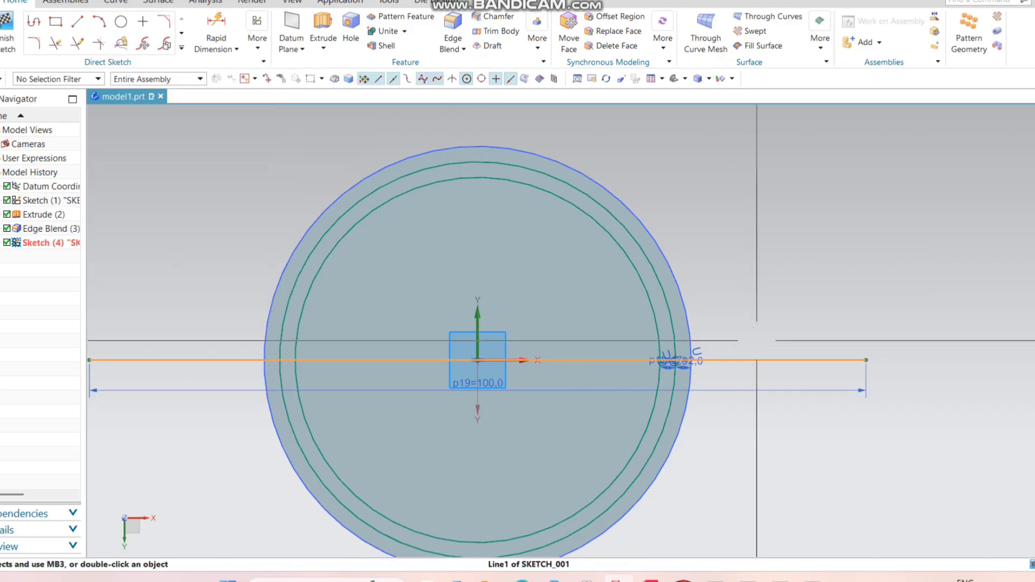
click(757, 353)
click(807, 334)
scroll(798, 327, down, 2)
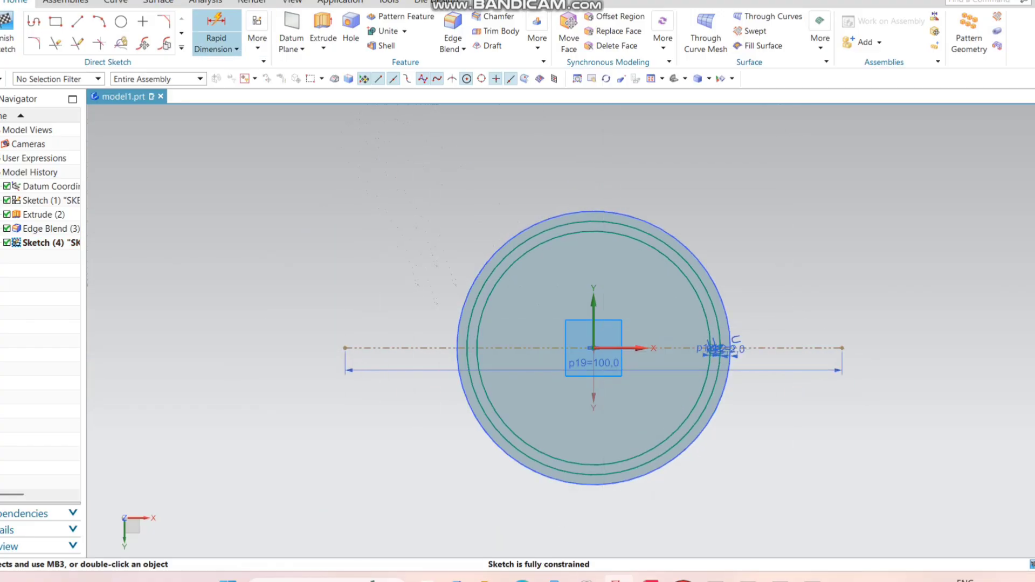
Offset the horizontal reference line upward by 6 mm inside the sketch
click(182, 48)
click(120, 130)
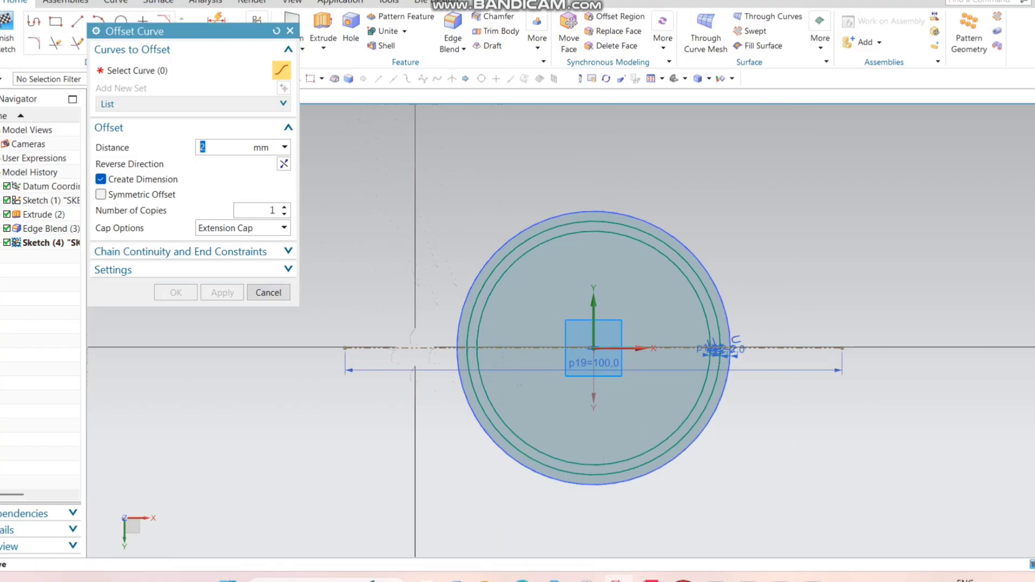
click(415, 347)
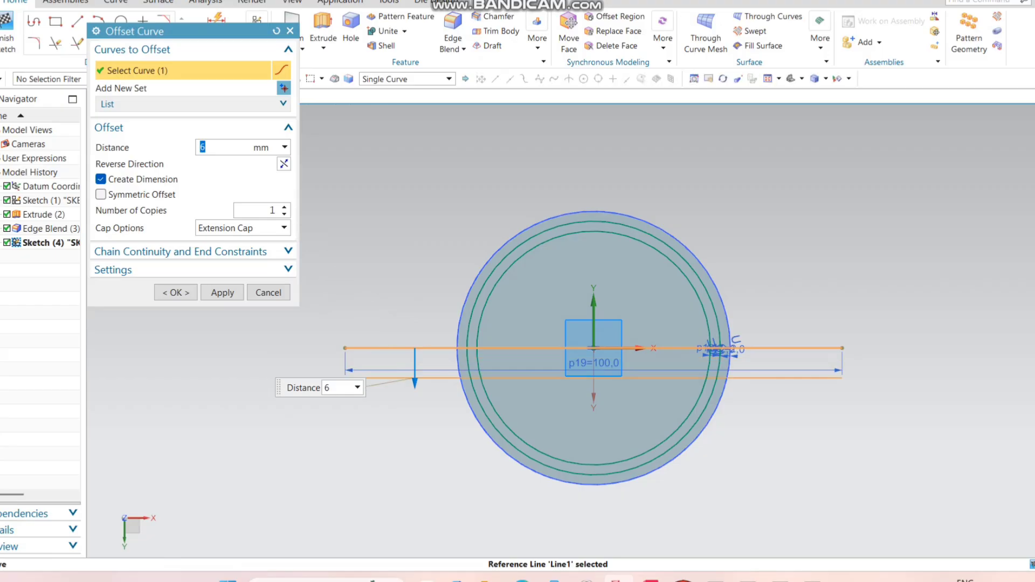
click(176, 293)
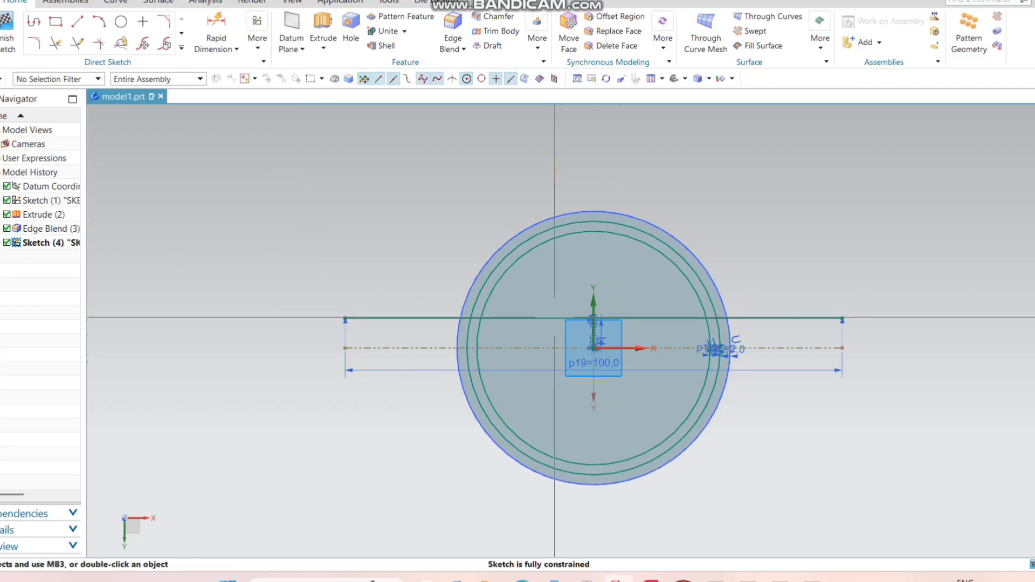
scroll(556, 318, up, 2)
scroll(526, 325, down, 1)
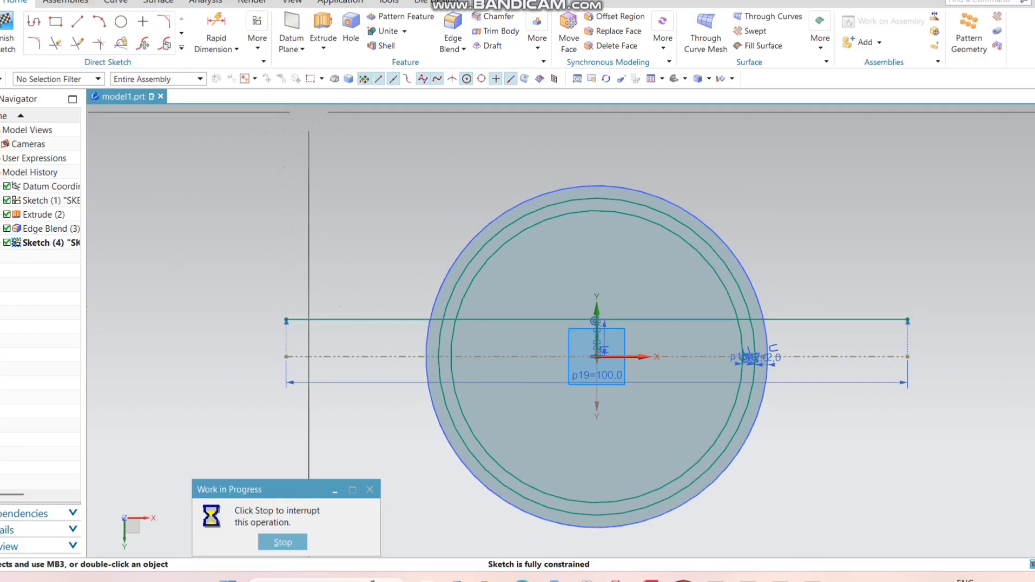
Trim the two inner circles below the offset line and remove the line's ends beyond them with Quick Trim
key(t)
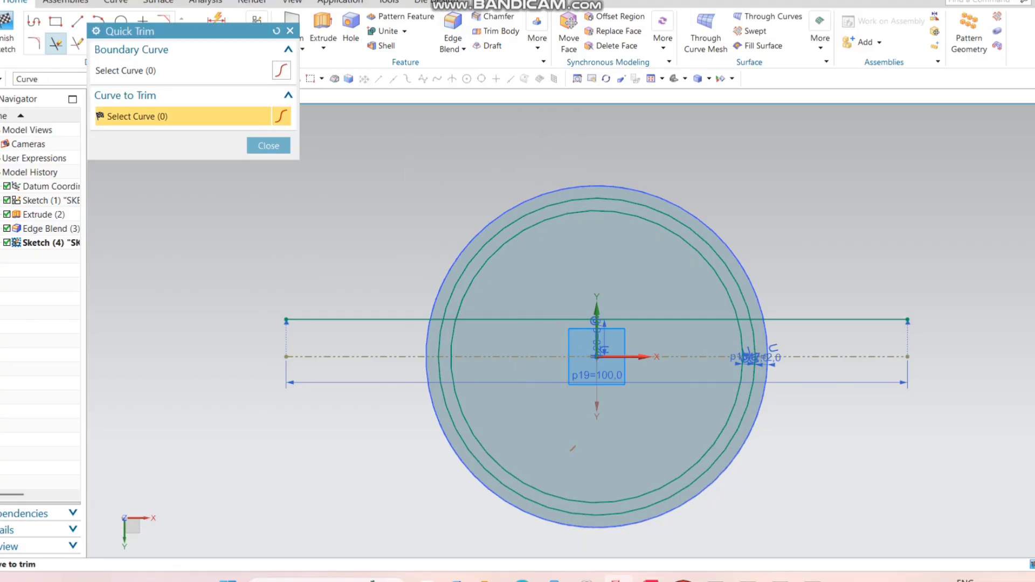
drag(461, 497, 568, 454)
scroll(438, 371, up, 1)
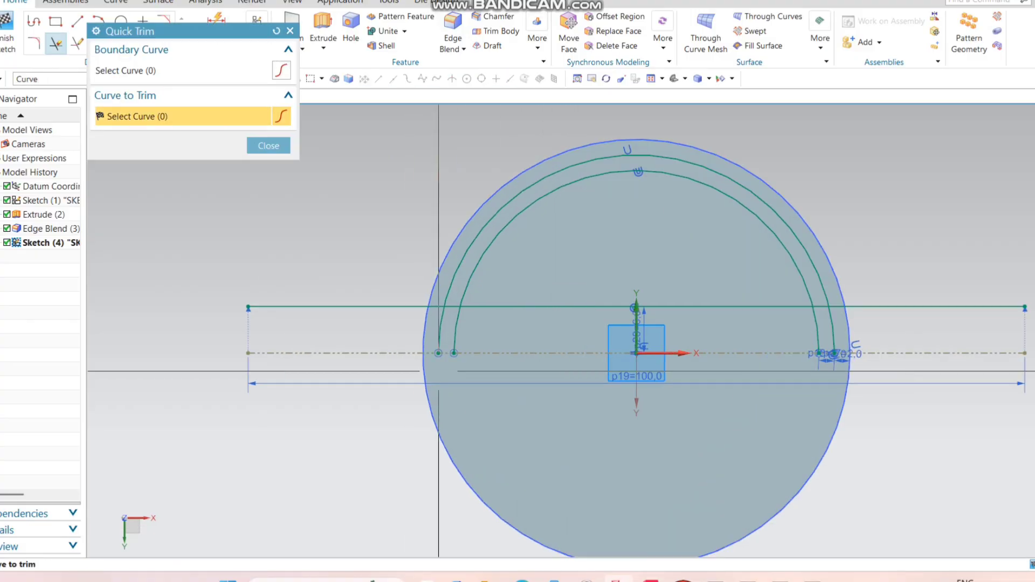
mouse_move(344, 245)
mouse_down()
mouse_move(344, 325)
mouse_move(478, 343)
mouse_up()
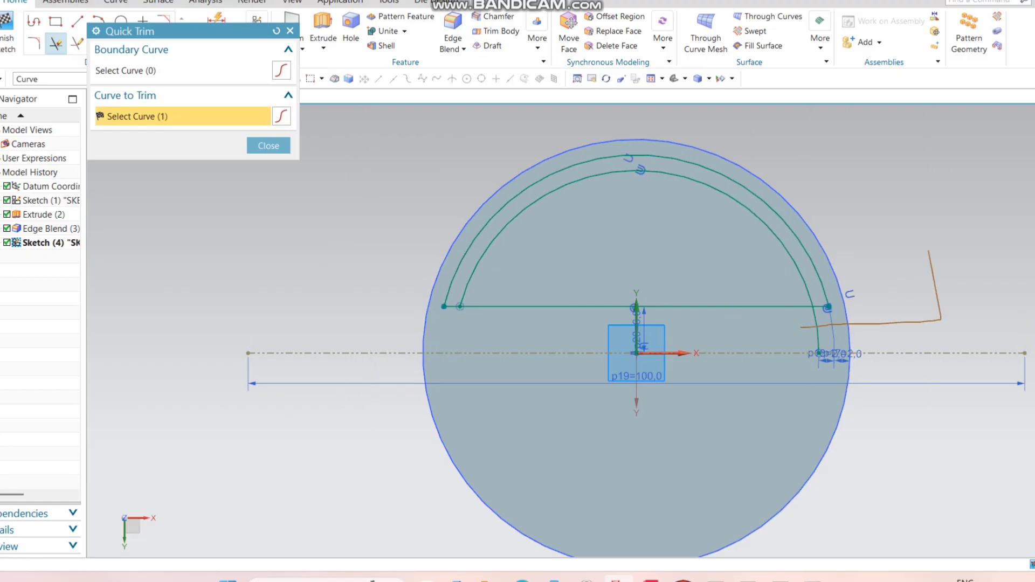
Try to trim off the middle section of the offset line between the inner arc's ends
drag(725, 284, 733, 321)
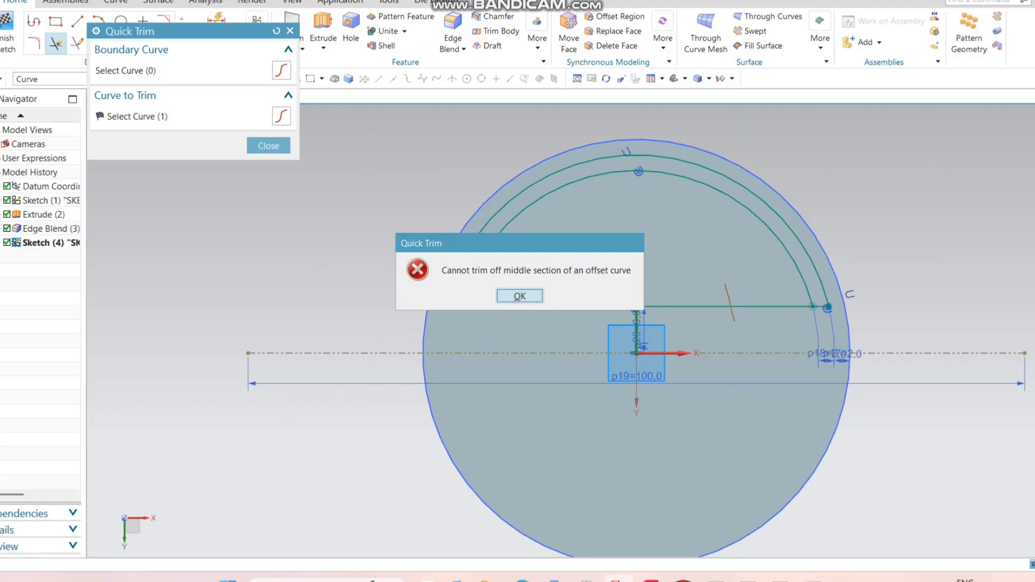
key(Return)
click(519, 295)
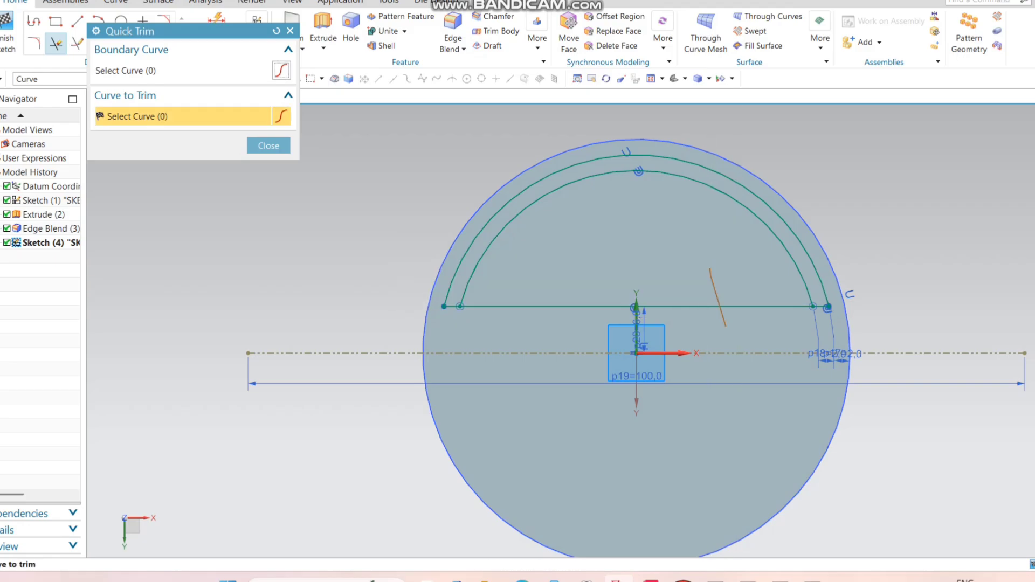
click(269, 147)
scroll(499, 309, up, 2)
scroll(442, 318, down, 2)
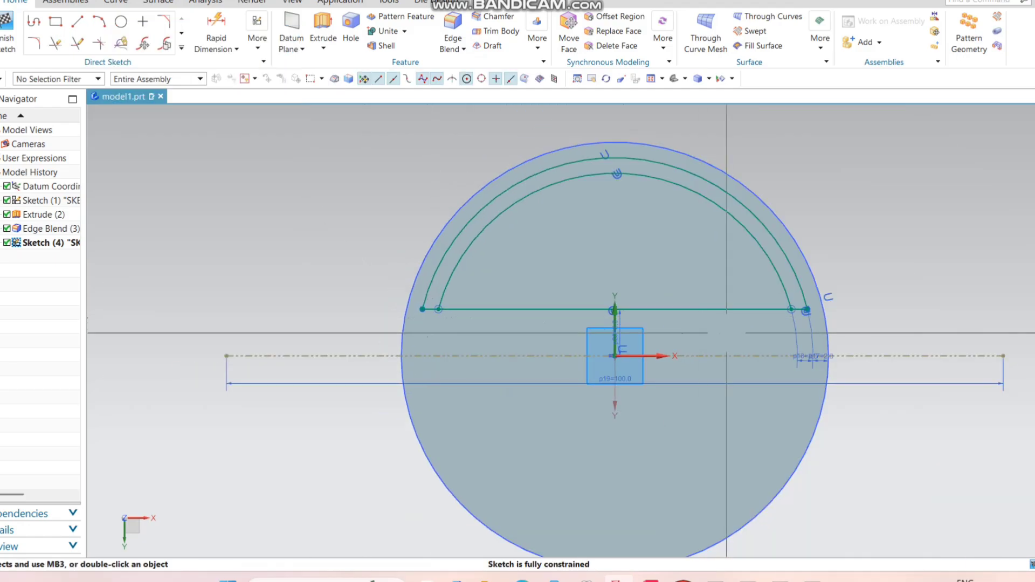
scroll(727, 320, up, 2)
scroll(814, 299, up, 3)
scroll(819, 270, down, 5)
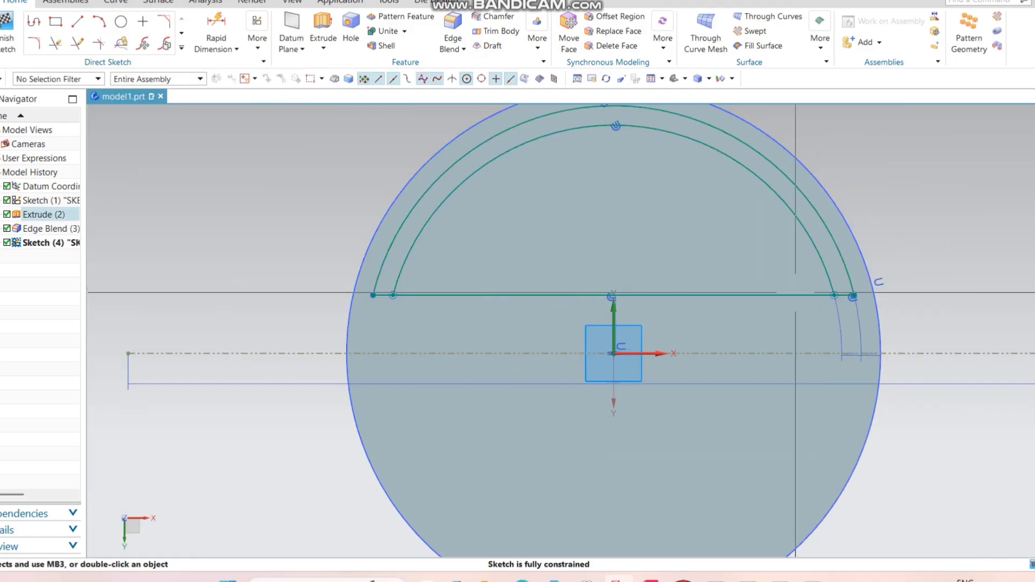
scroll(808, 188, up, 2)
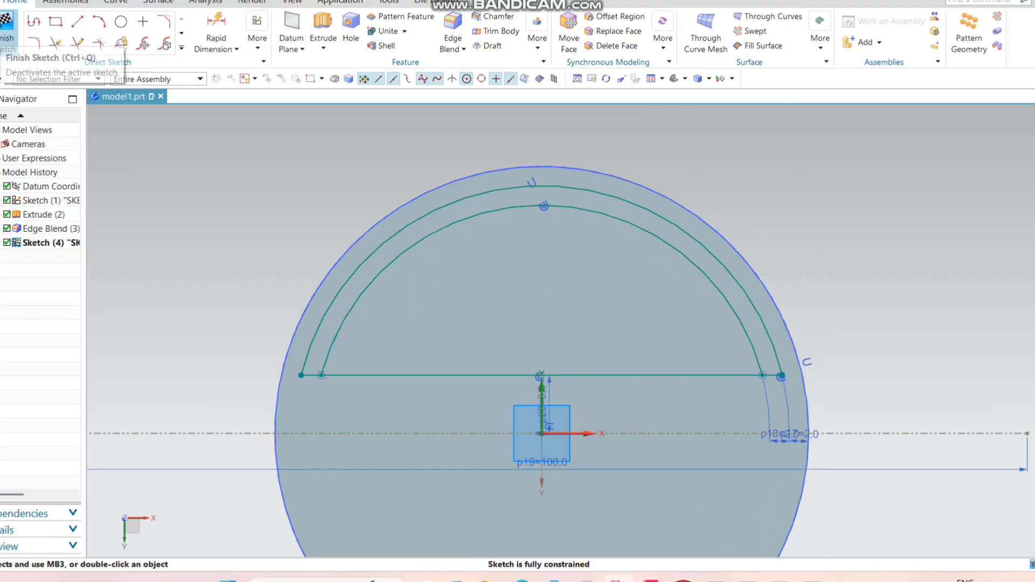
scroll(579, 233, down, 3)
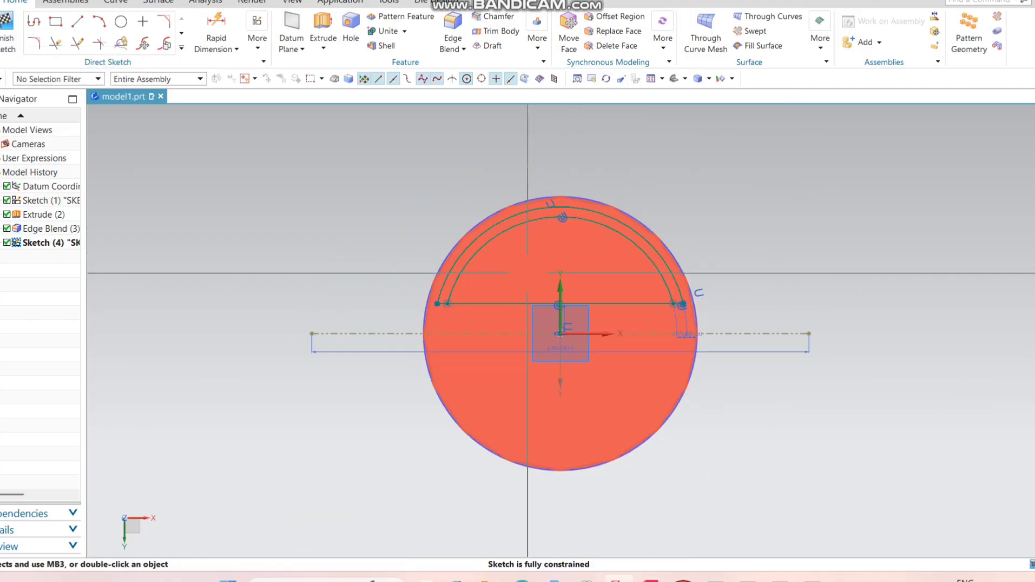
click(181, 47)
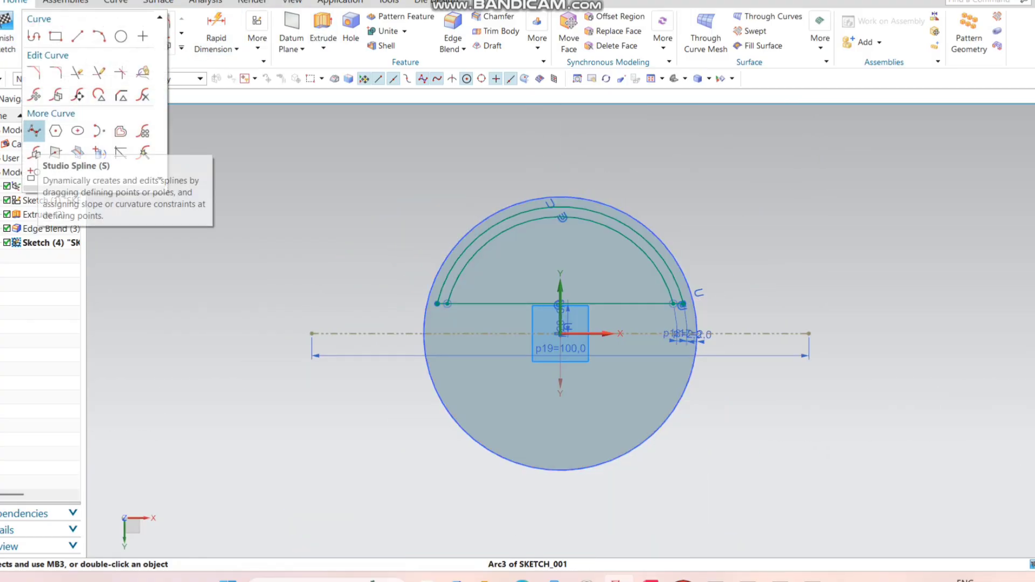
click(34, 132)
click(560, 215)
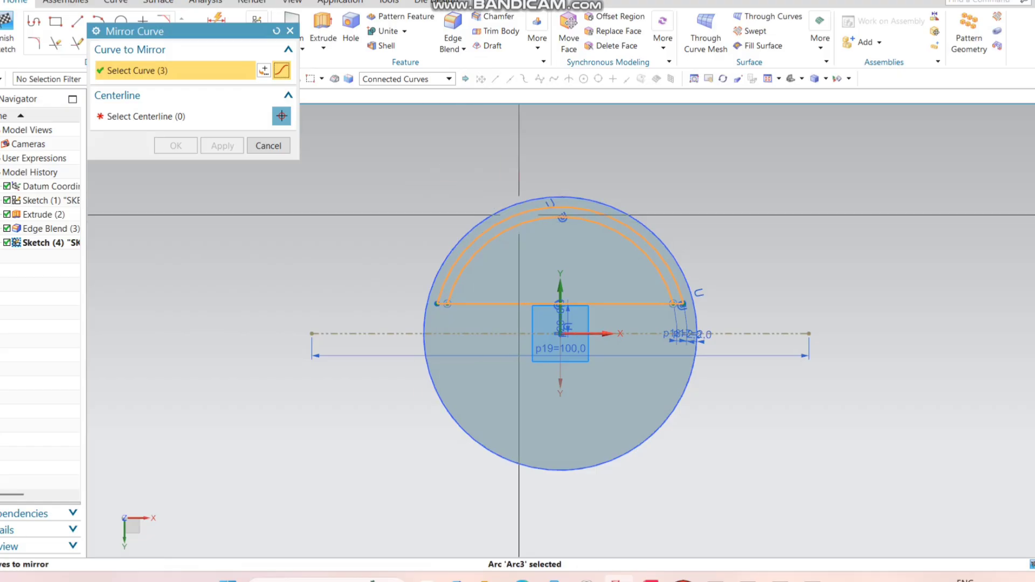
key(Escape)
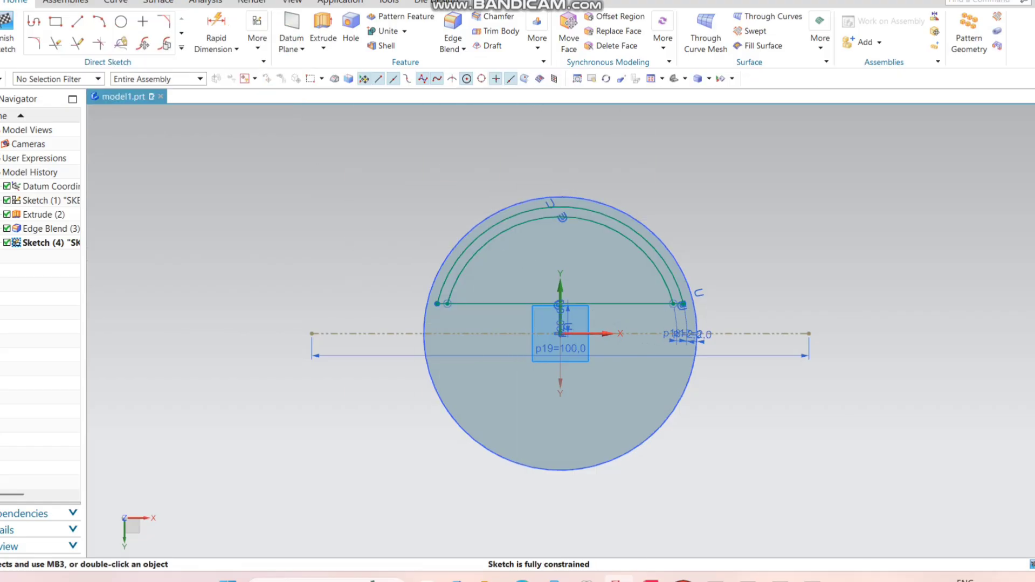
Delete the offset line that connects the ends of the two arcs
scroll(514, 312, up, 2)
click(514, 312)
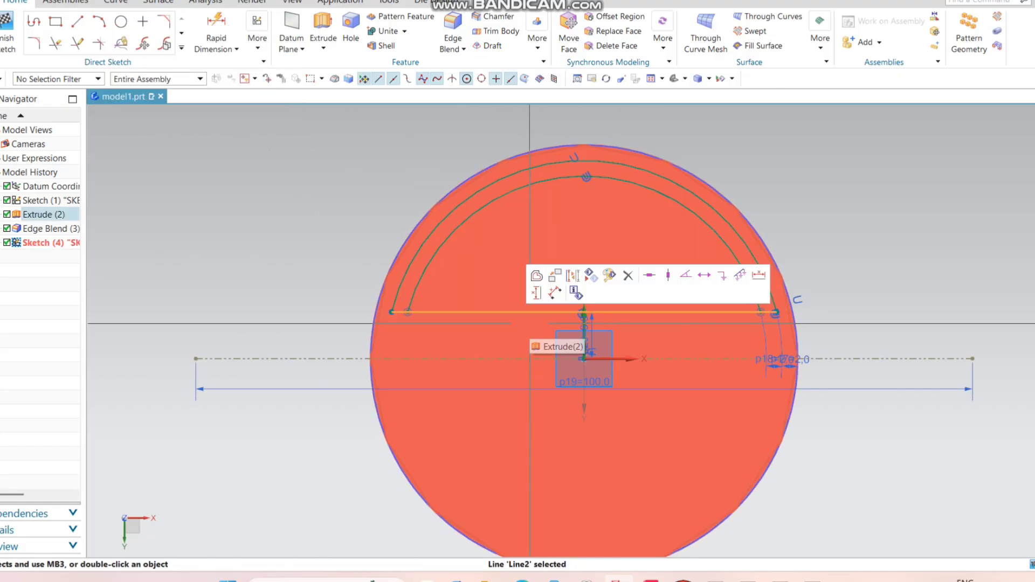
key(Delete)
Close both ends of the two concentric arcs with short horizontal lines about 2.1 mm long
key(l)
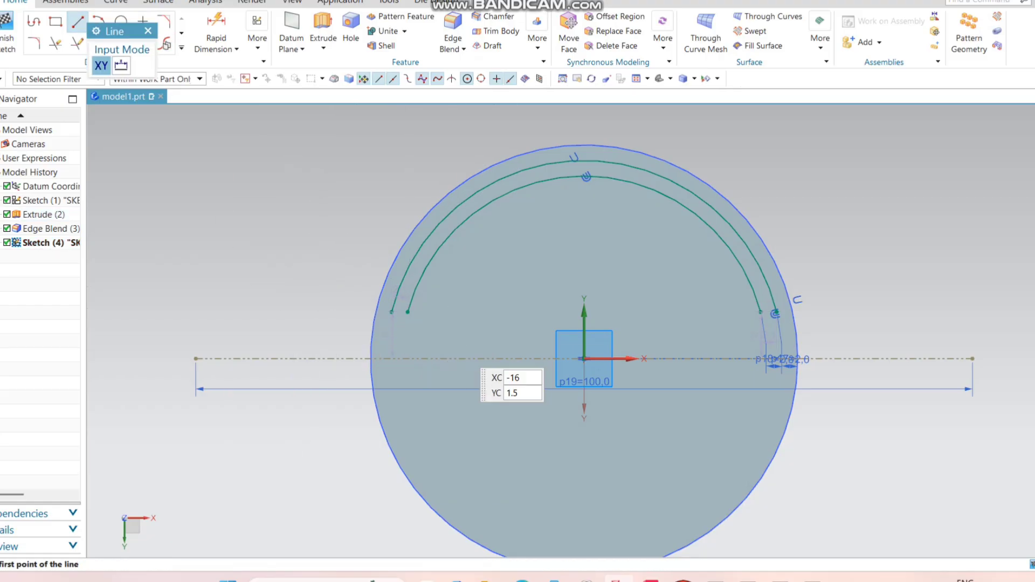
scroll(460, 347, up, 3)
click(326, 277)
scroll(357, 277, down, 4)
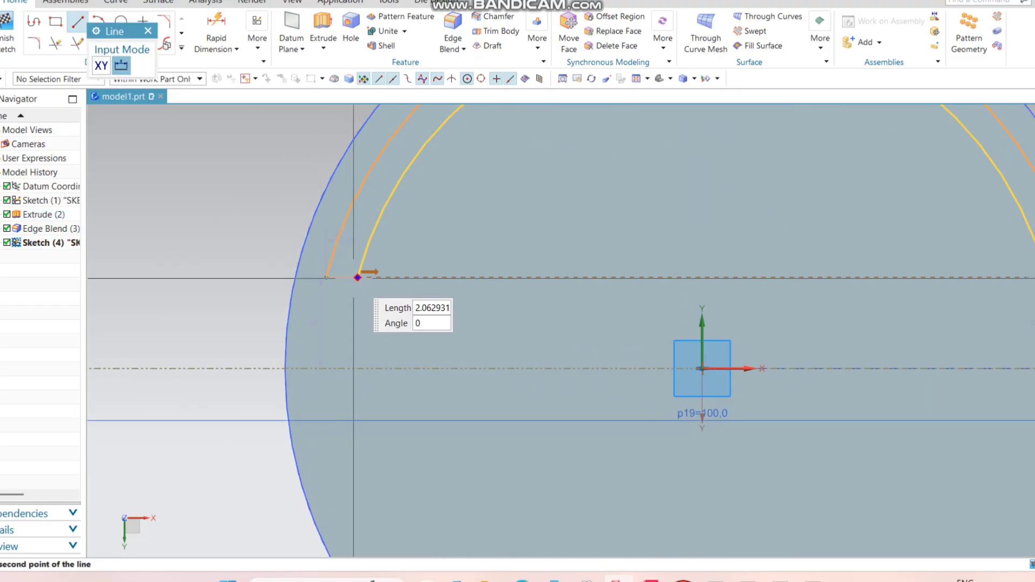
scroll(722, 242, up, 4)
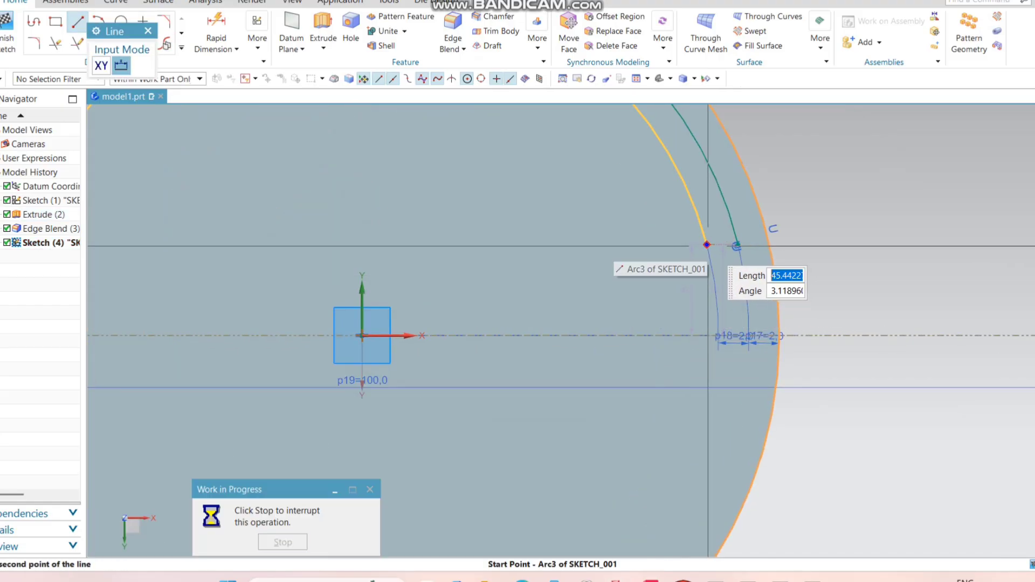
click(736, 245)
key(Escape)
scroll(820, 283, down, 4)
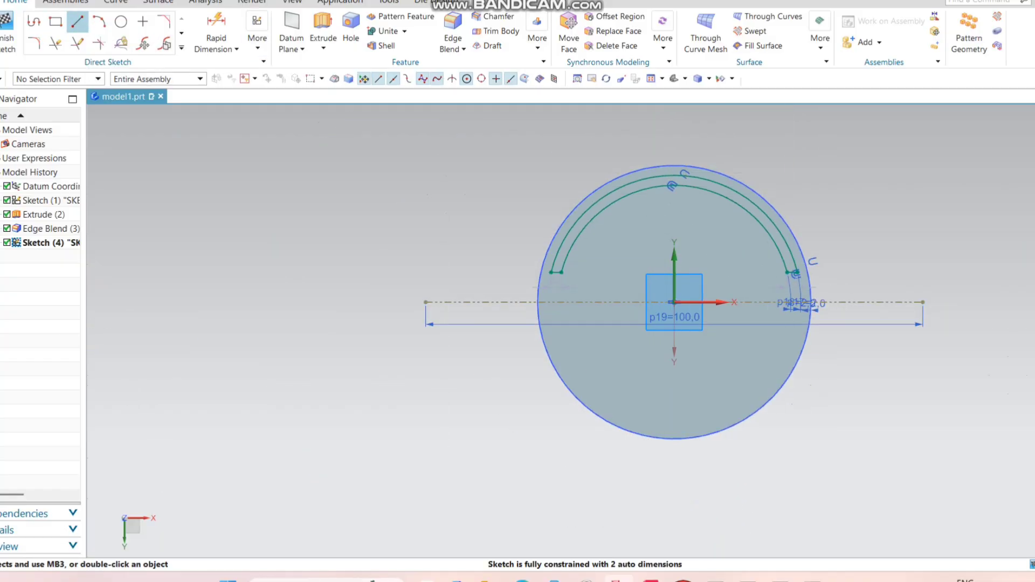
Mirror the closed arc profile about the horizontal reference line and finish the sketch
click(182, 47)
click(31, 153)
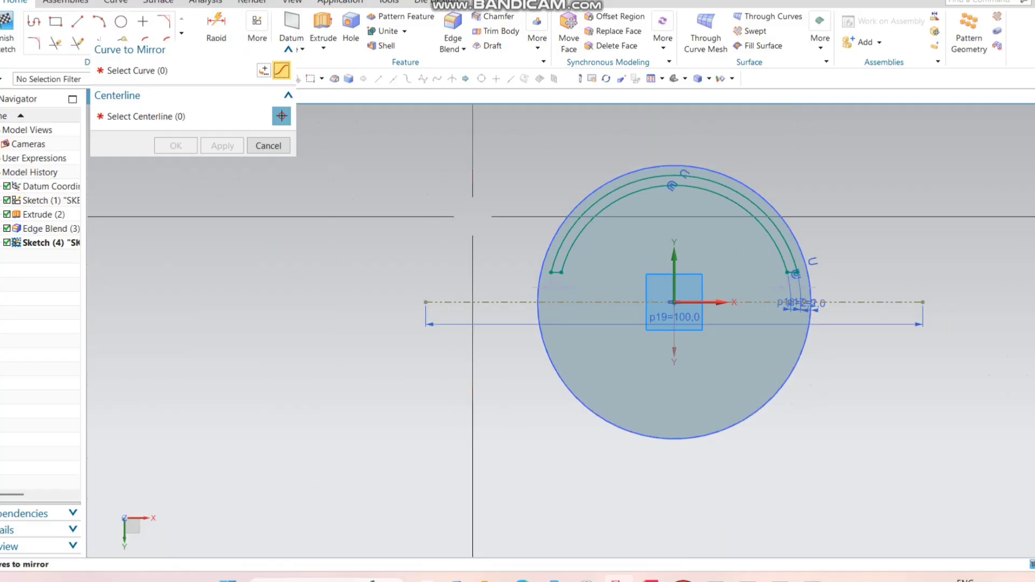
click(790, 271)
scroll(785, 277, up, 3)
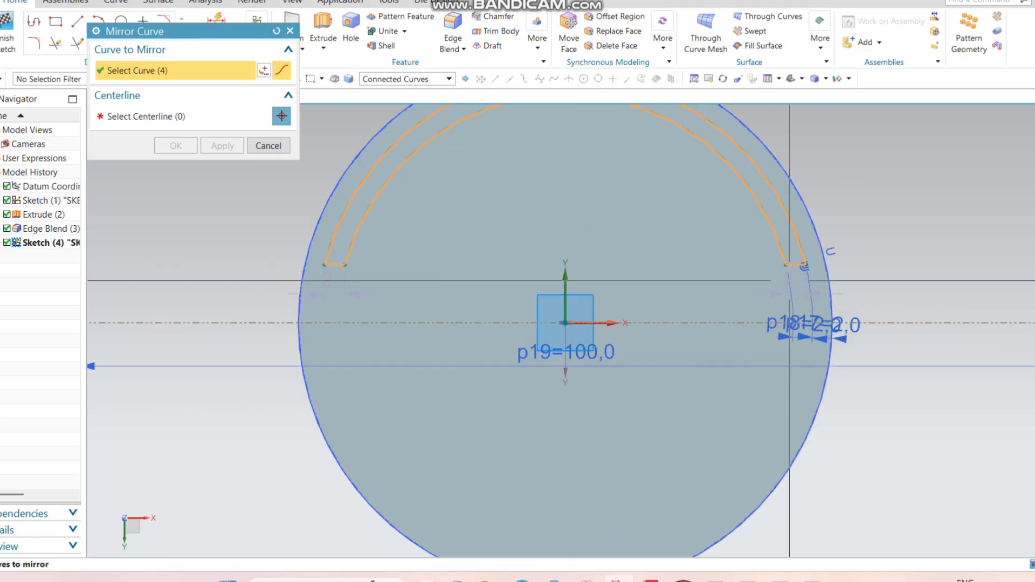
middle_click(499, 111)
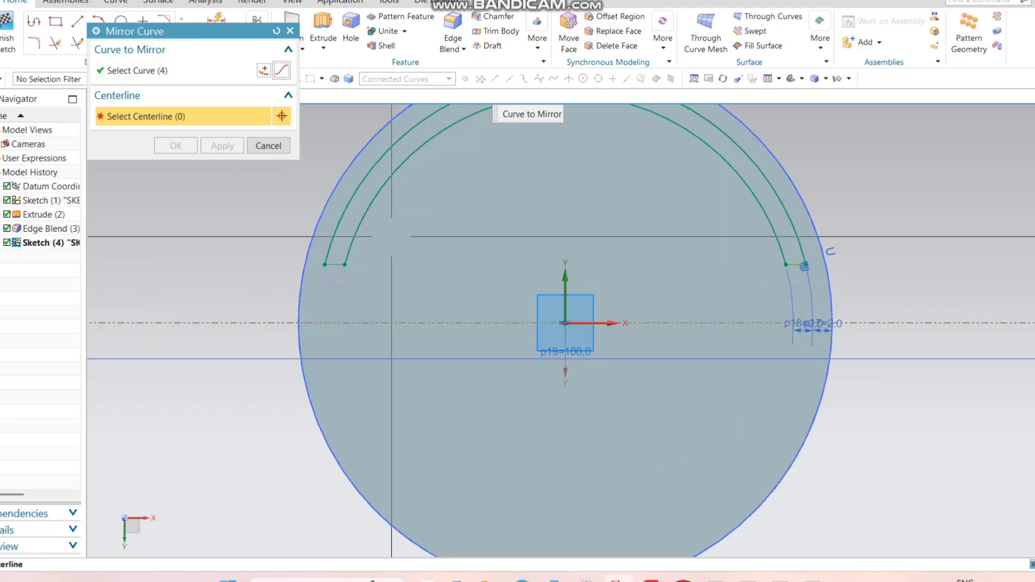
click(555, 324)
scroll(554, 291, down, 3)
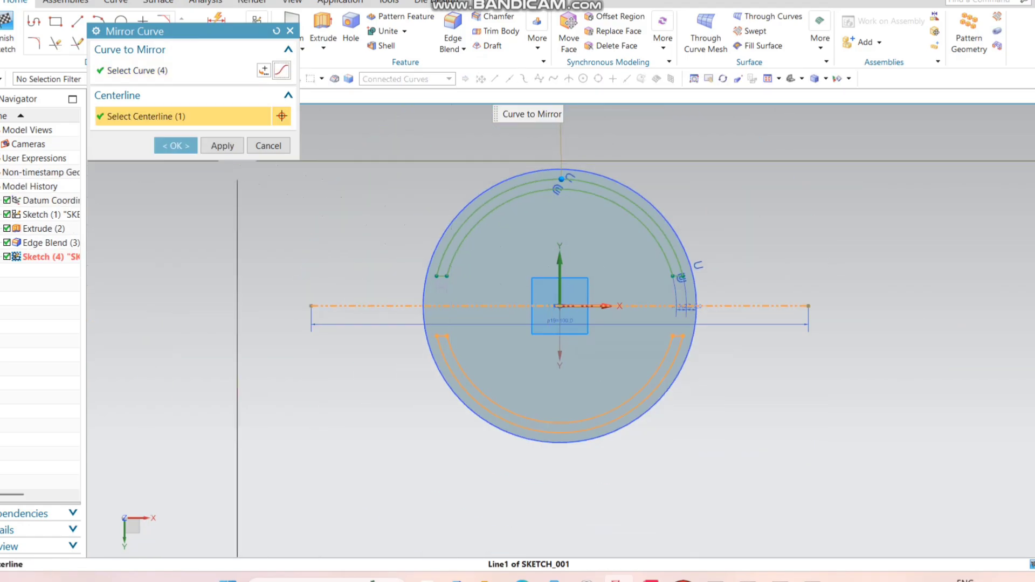
middle_click(554, 291)
click(6, 32)
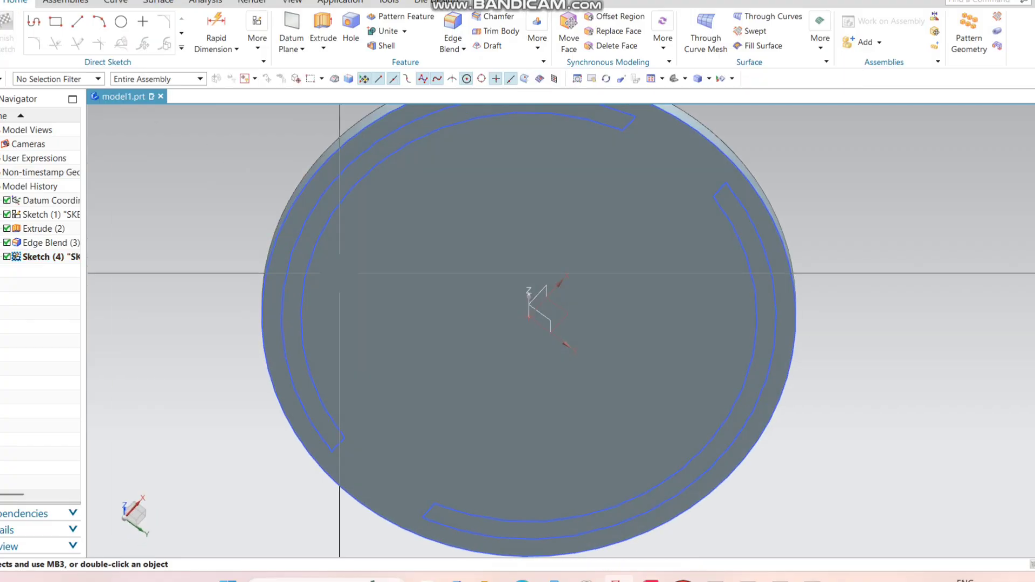
Extrude both arc profiles 1.5 mm outward from the disc's underside and unite them with the disc
scroll(420, 299, down, 4)
middle_drag(465, 373, 431, 248)
middle_drag(474, 339, 473, 343)
scroll(473, 345, up, 4)
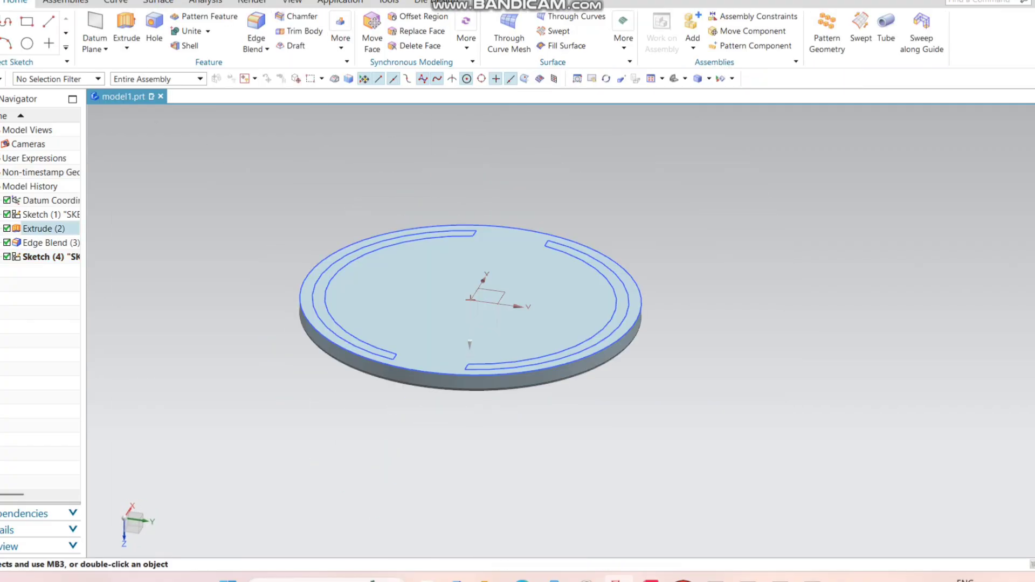
key(x)
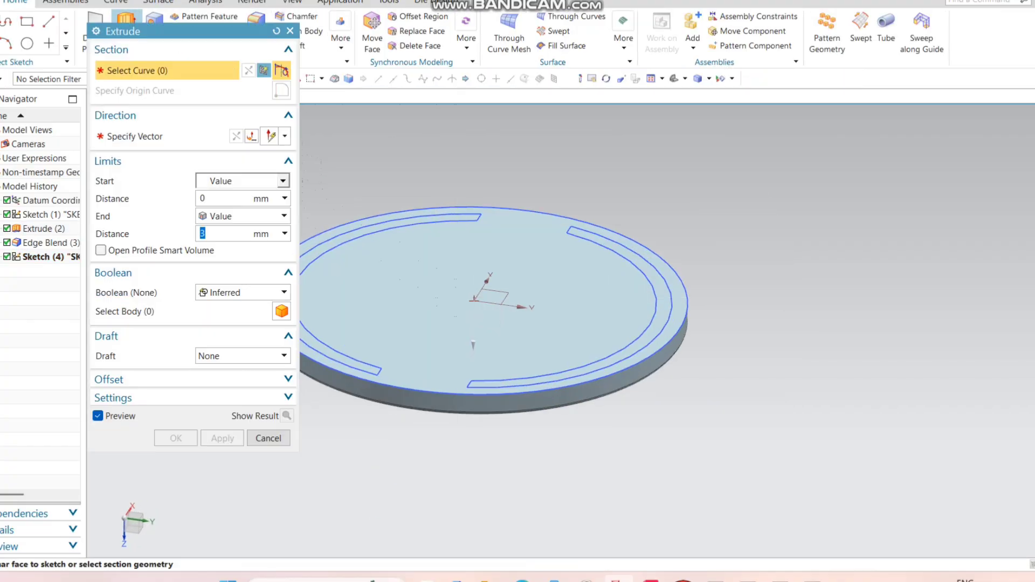
click(415, 79)
click(404, 193)
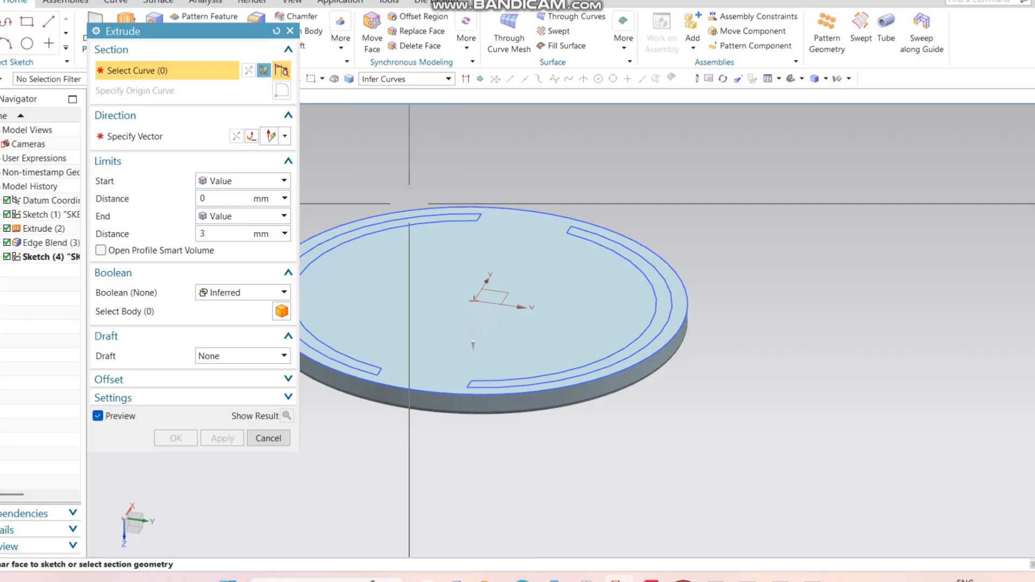
click(592, 242)
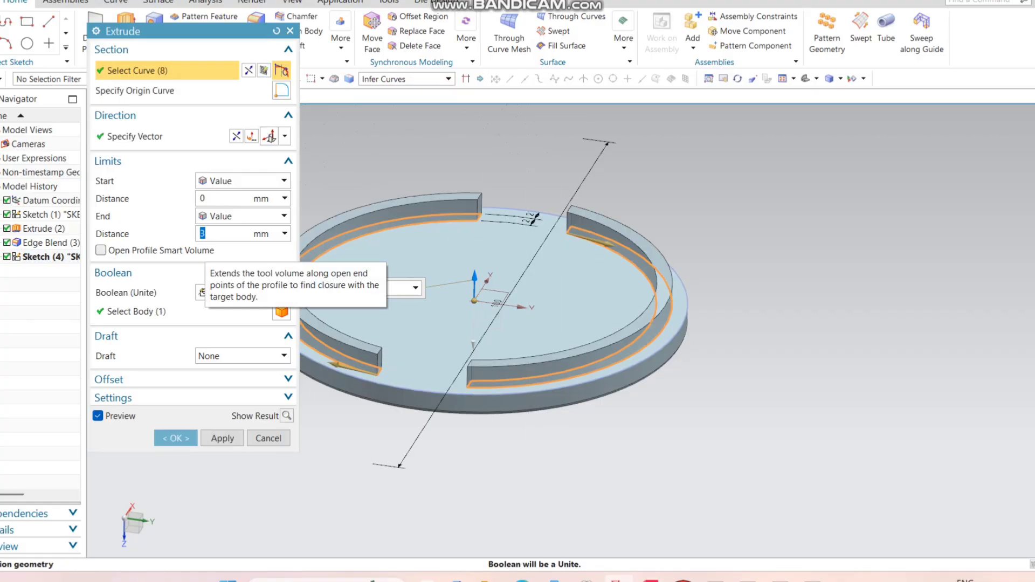
text(1.5)
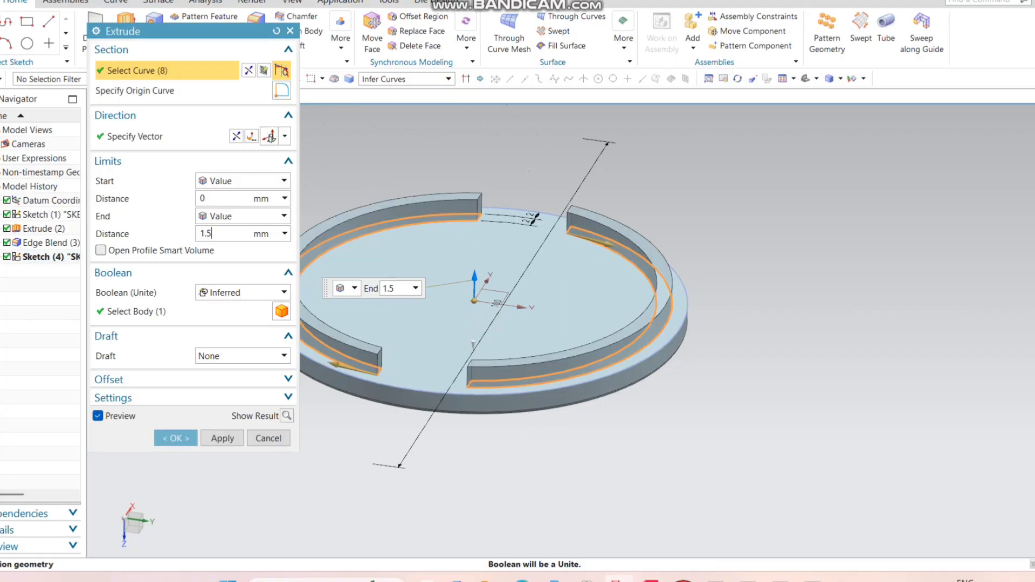
key(Return)
key(Return)
scroll(480, 374, down, 3)
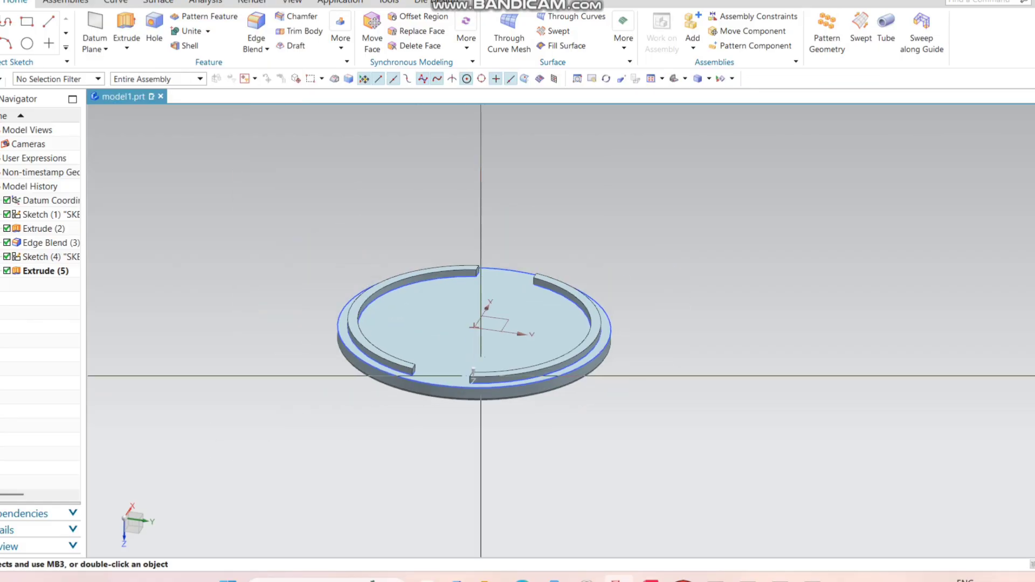
Review the extrusion parameters of the two arc-shaped ribs
middle_drag(480, 376, 481, 398)
right_click(38, 271)
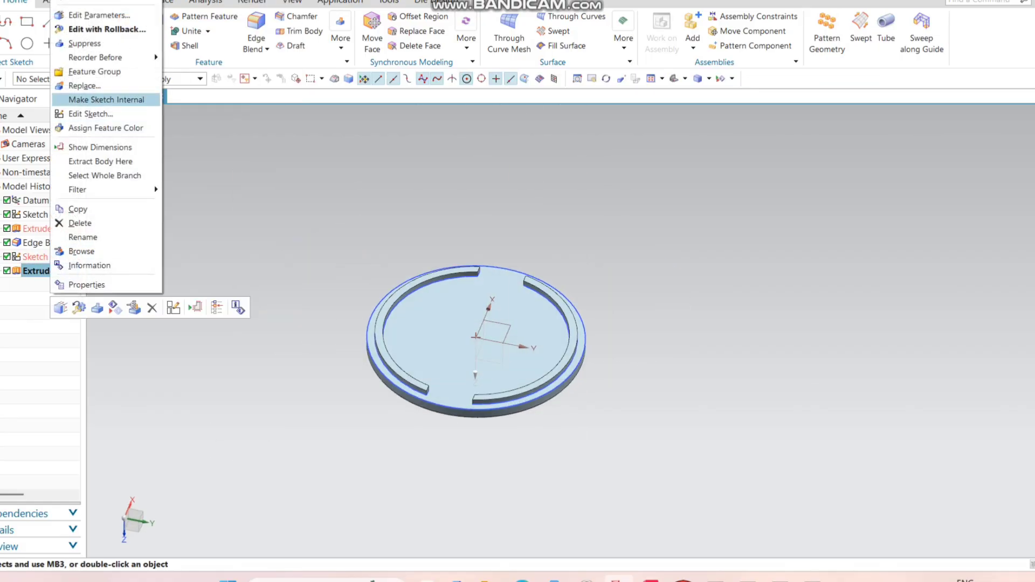
click(107, 29)
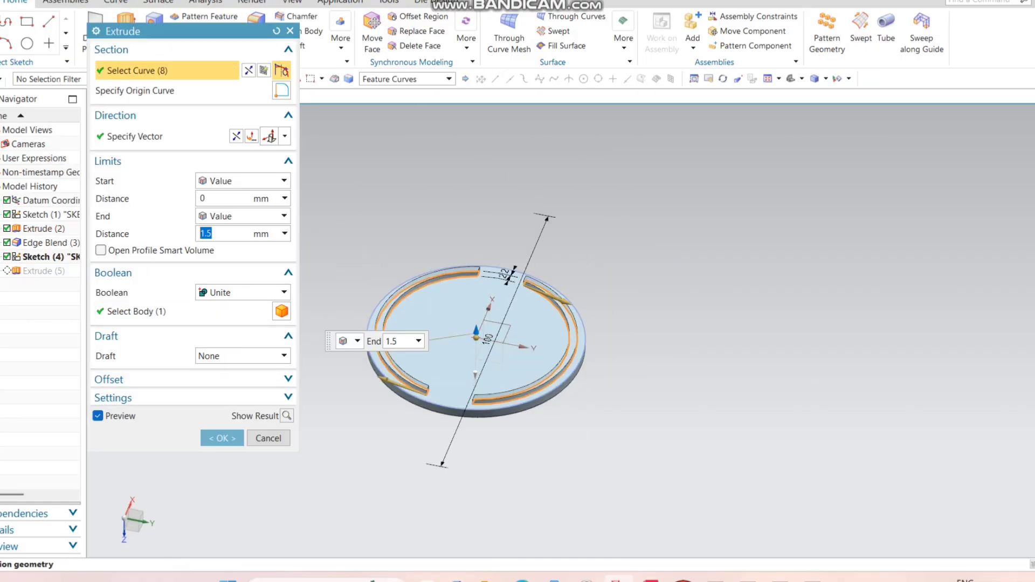
key(Return)
Finish the rib extrusion and hide all sketches in the part
middle_drag(480, 324, 525, 448)
middle_drag(516, 350, 518, 324)
key(ctrl+w)
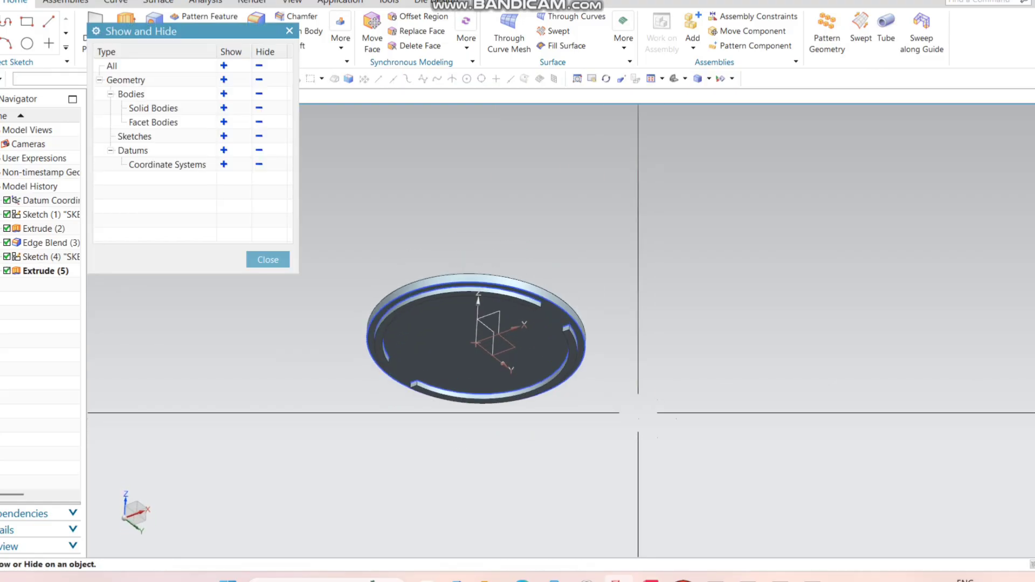
click(258, 136)
click(268, 260)
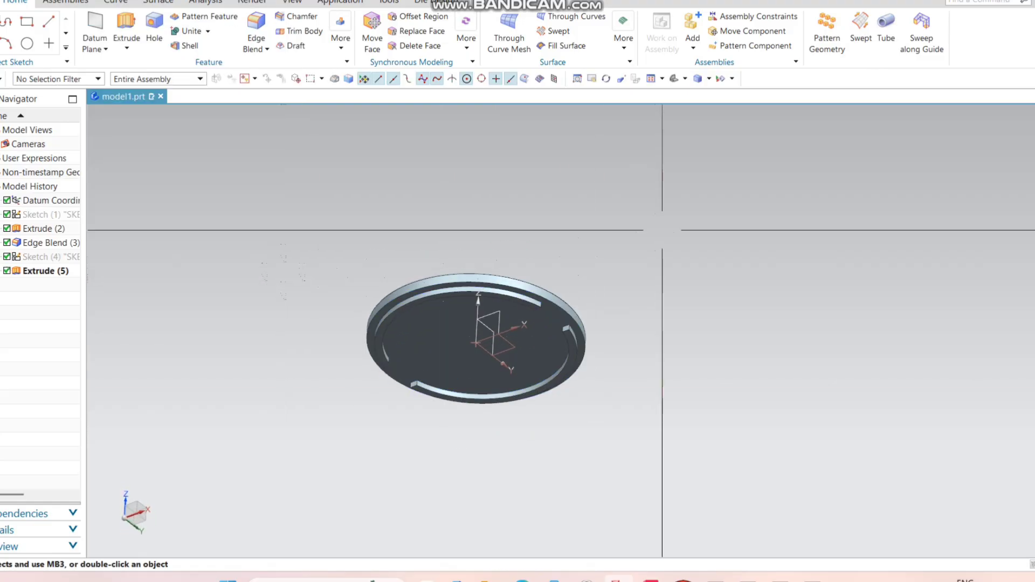
Create a new sketch on the disc's flat upper face
middle_drag(662, 230, 654, 280)
scroll(471, 307, up, 3)
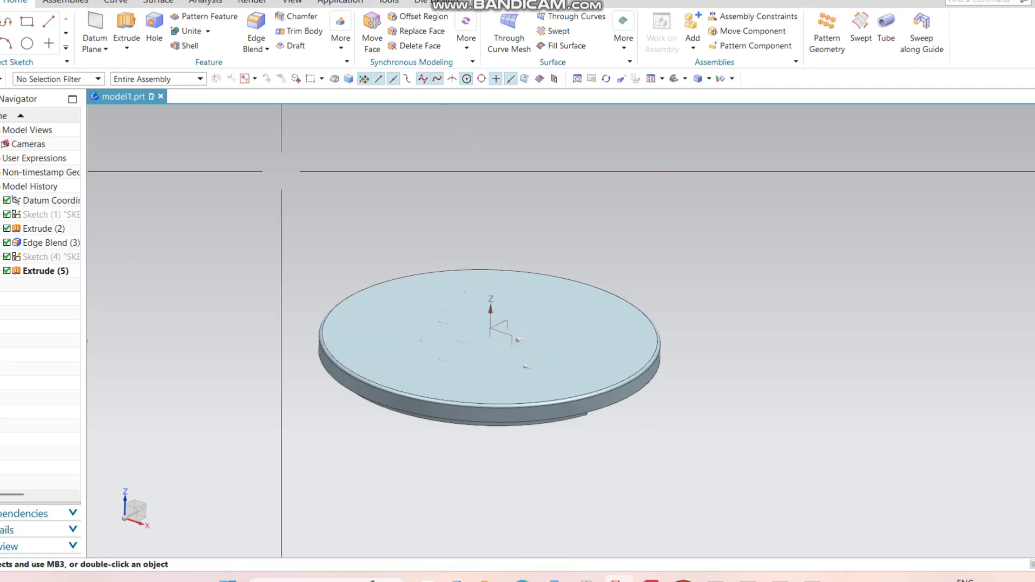
key(s)
click(472, 361)
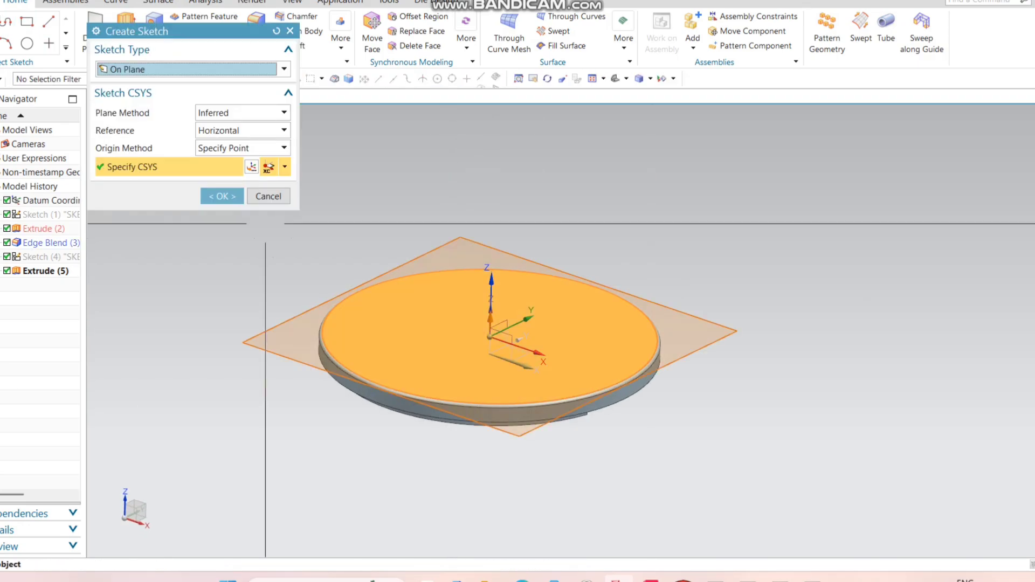
click(222, 197)
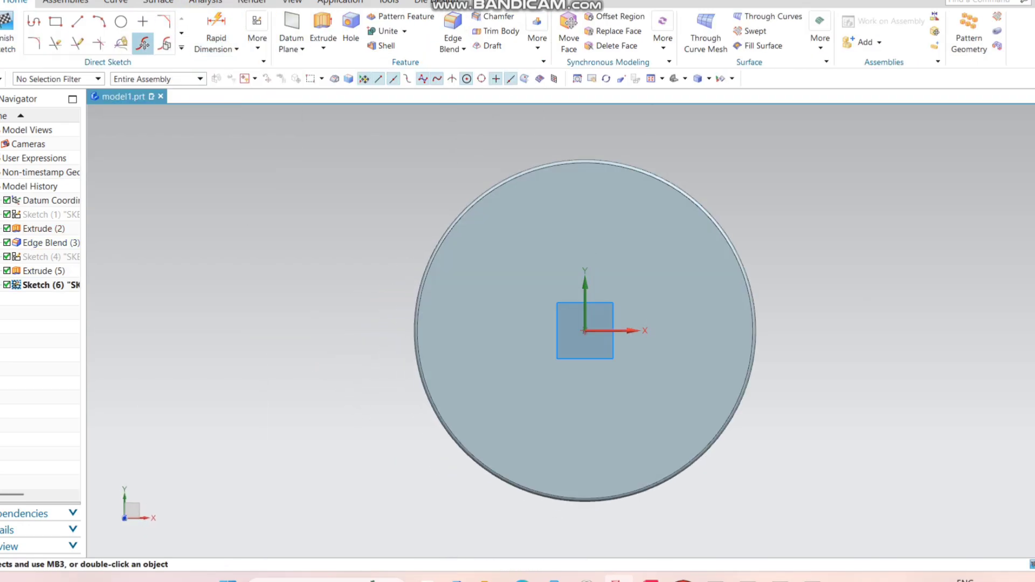
Offset the disc's outer circular edge 2 mm inward and finish the sketch
click(181, 47)
click(121, 131)
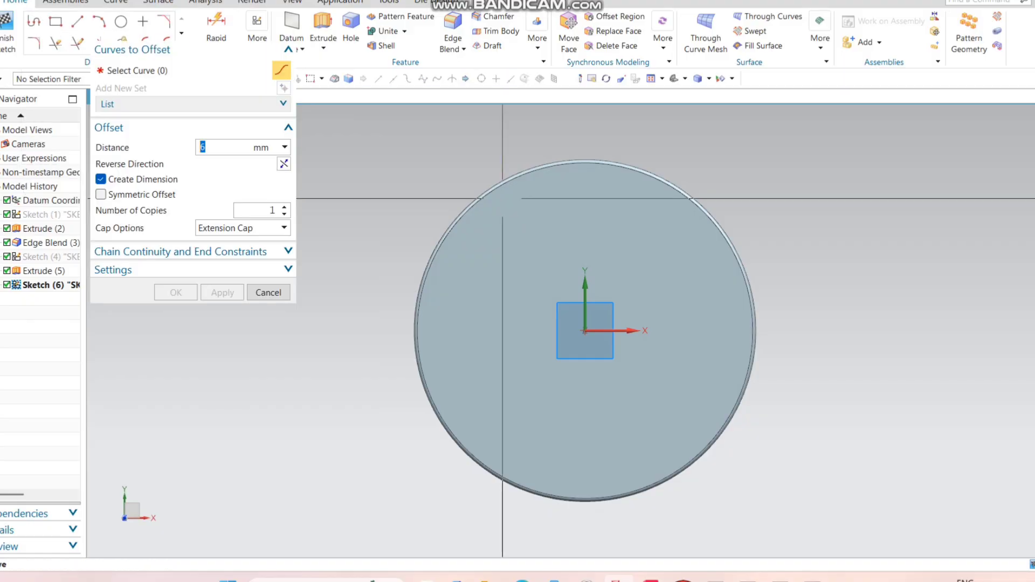
click(695, 203)
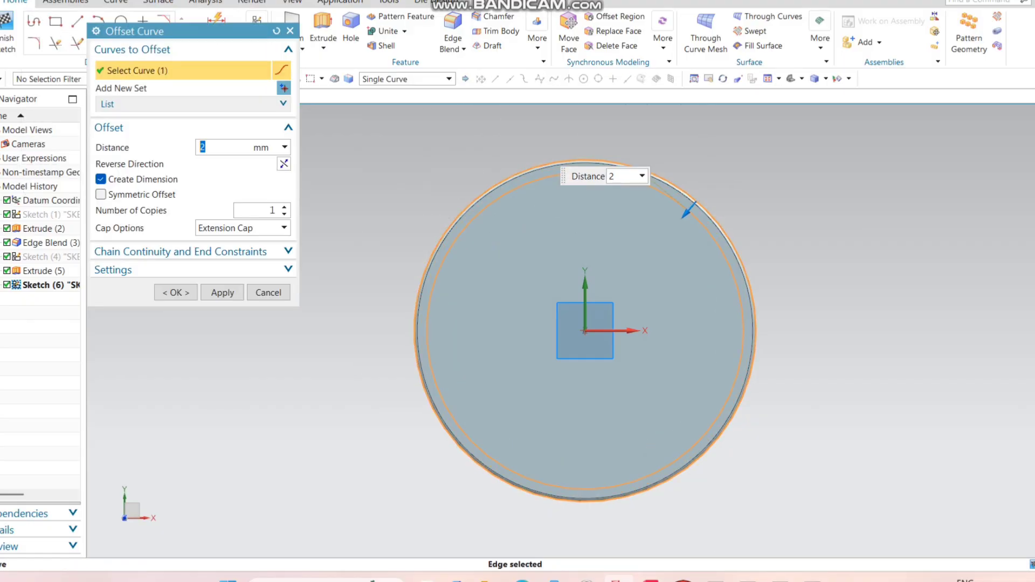
key(Return)
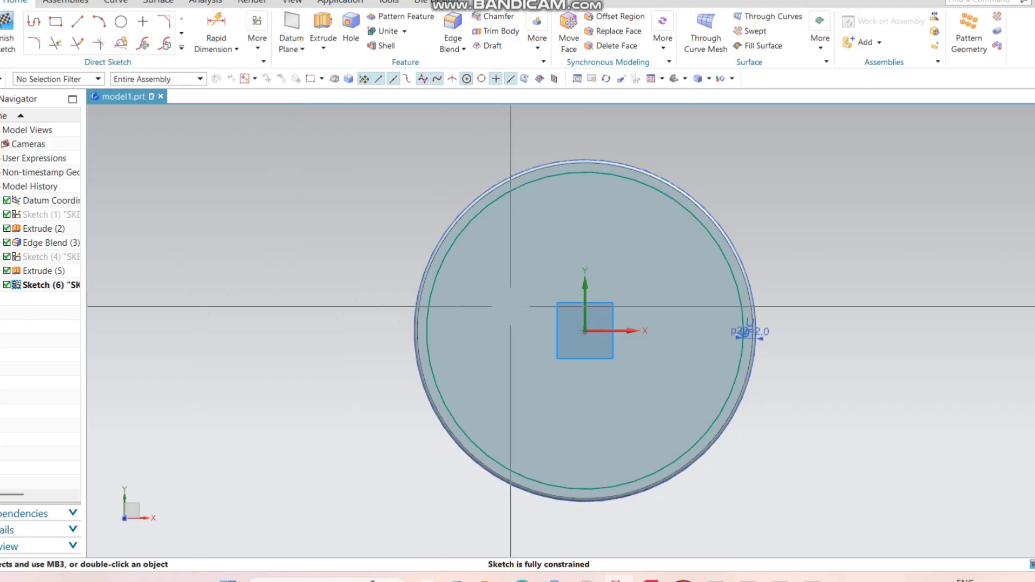
click(6, 24)
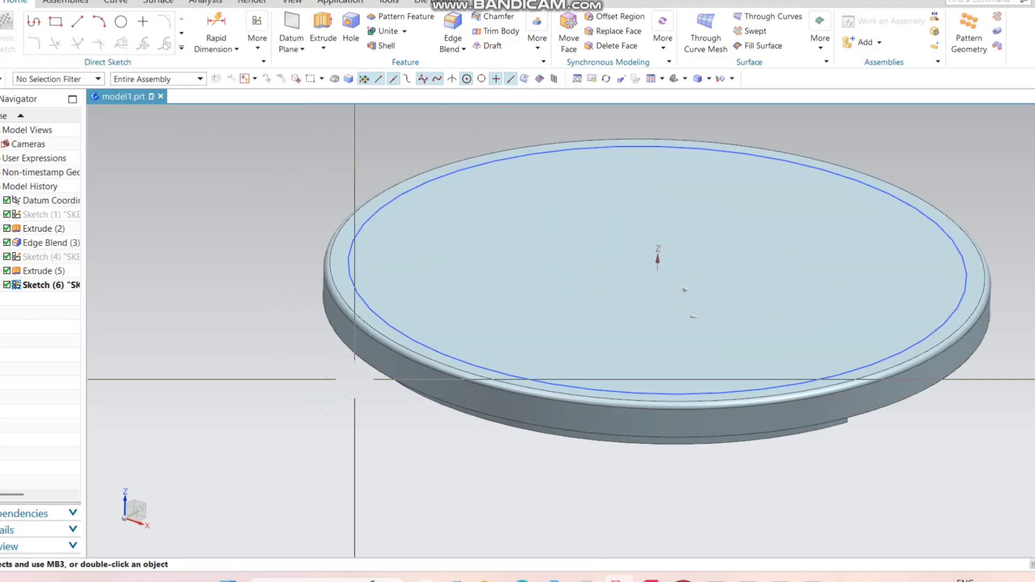
click(126, 32)
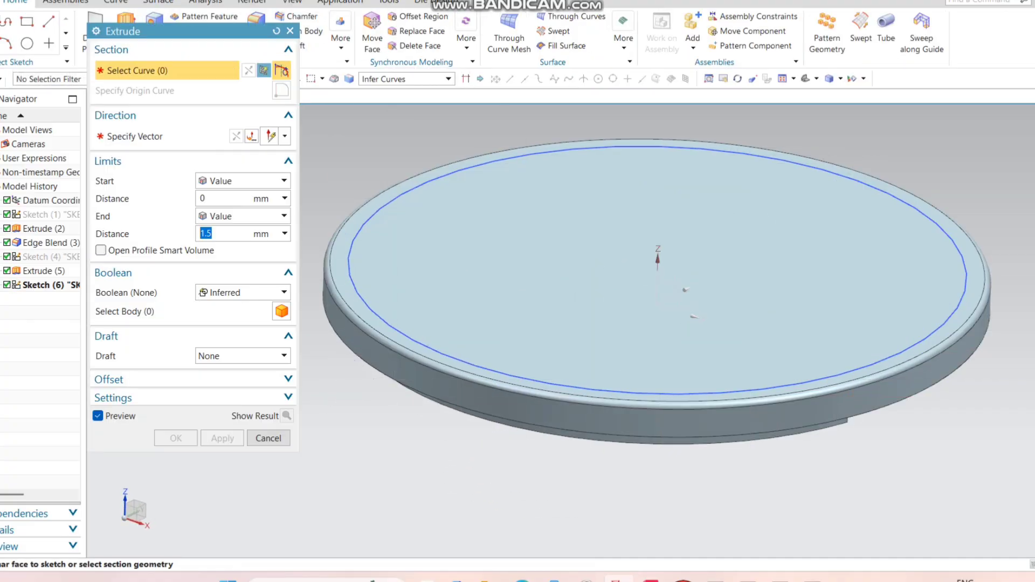
key(Escape)
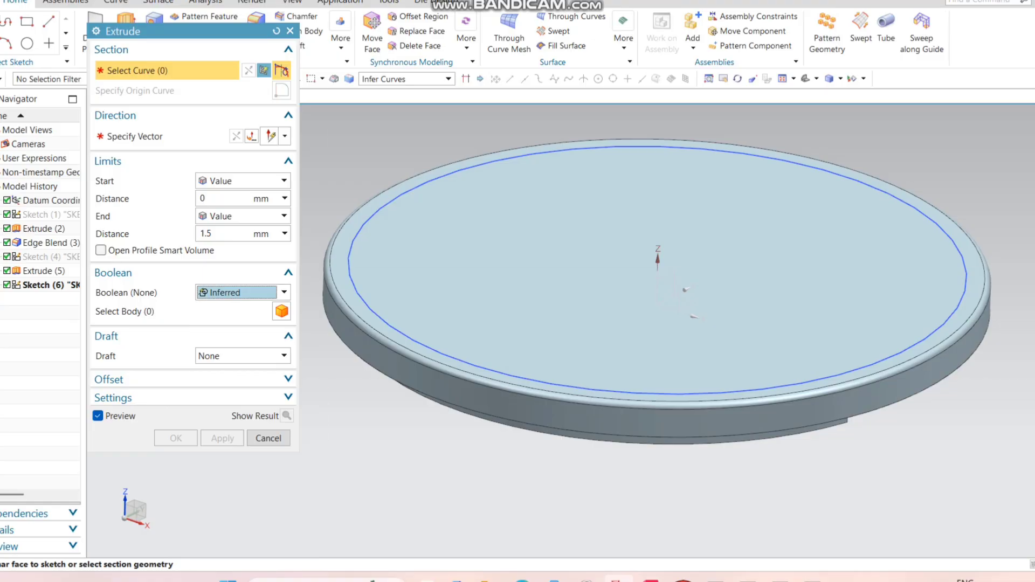
key(Escape)
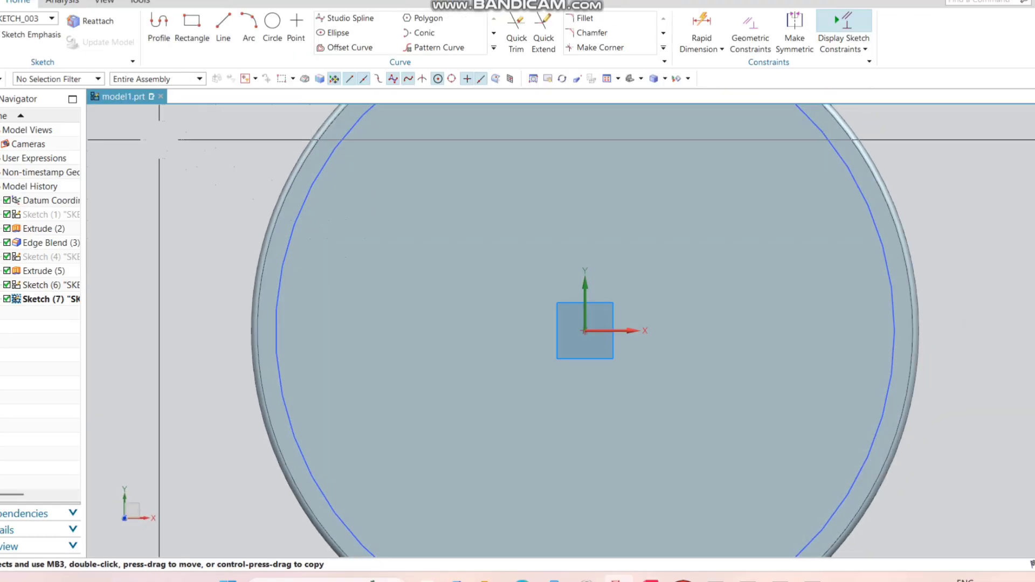
key(ctrl+q)
key(Return)
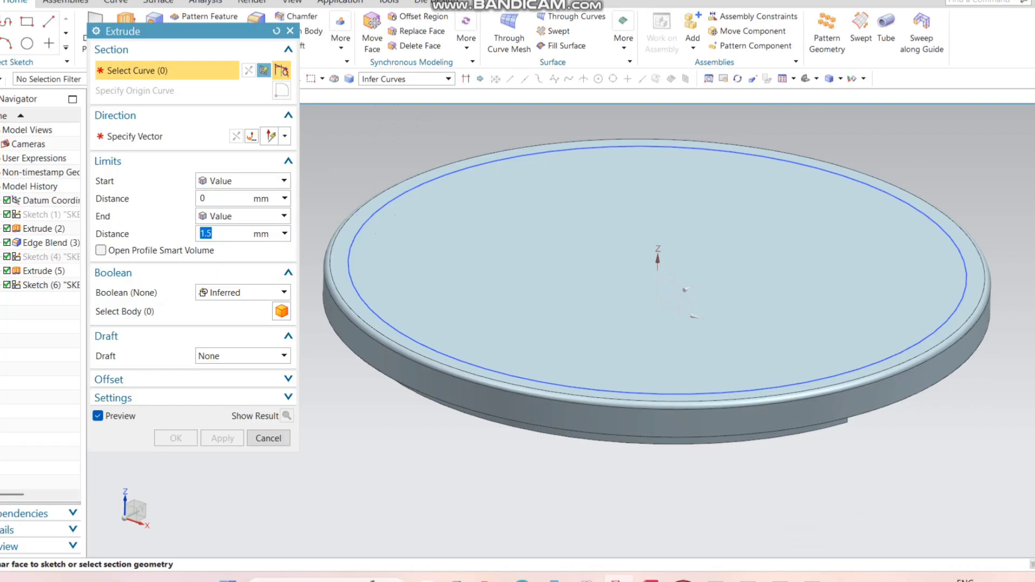
Extrude the offset circle 1 mm down into the disc with Subtract to cut a shallow round recess
click(401, 78)
click(382, 196)
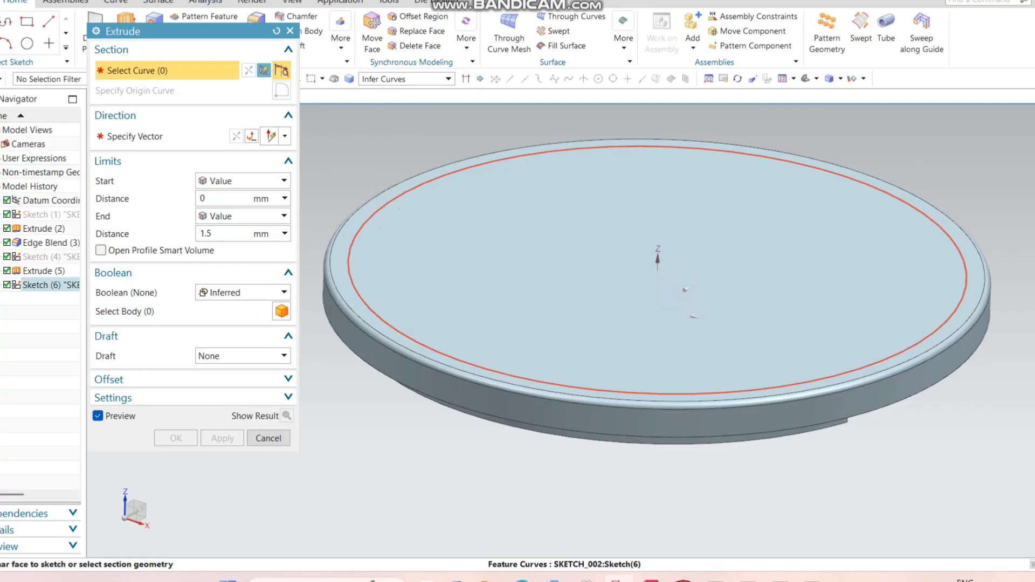
click(381, 210)
click(243, 292)
click(225, 333)
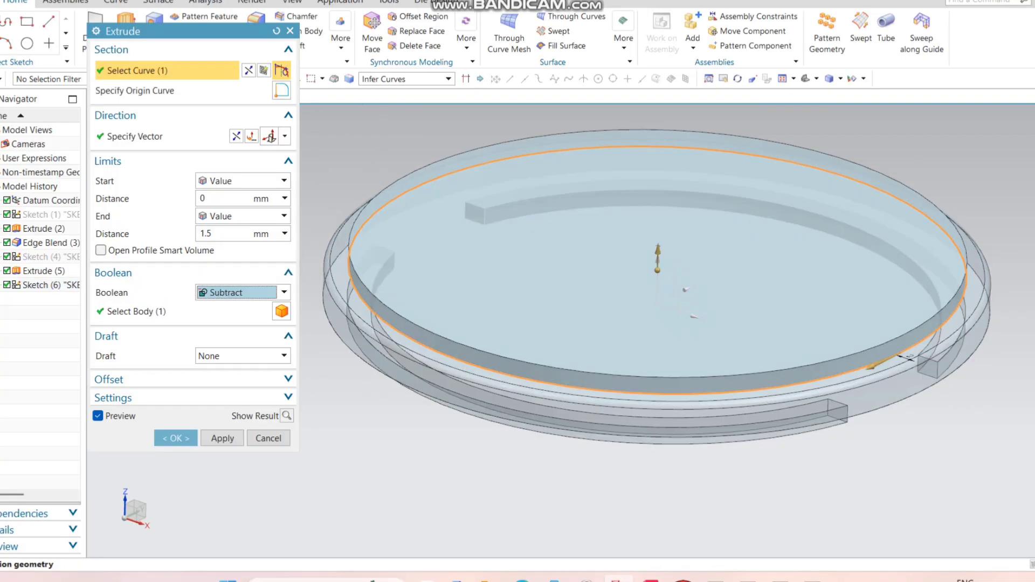
click(269, 136)
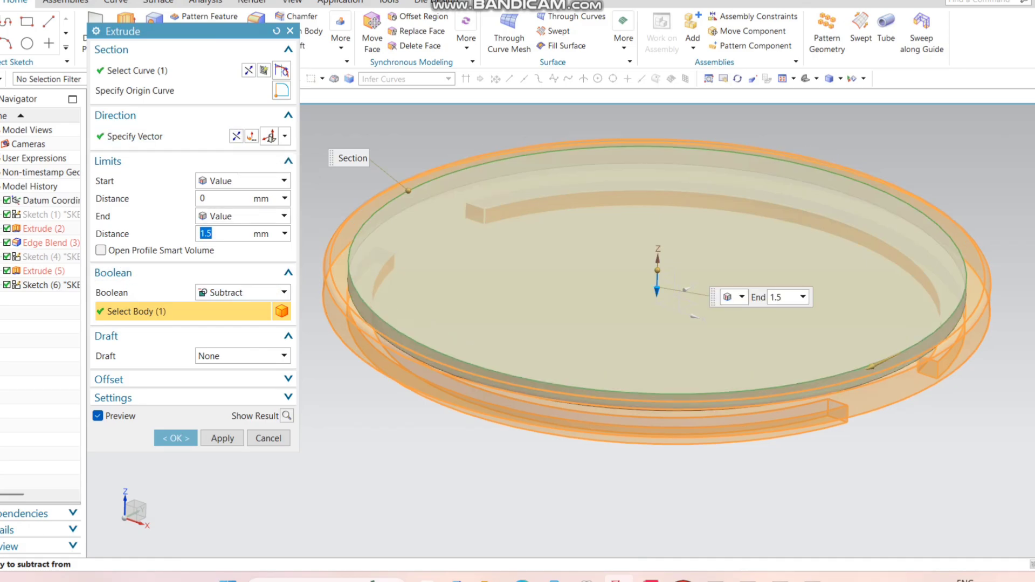
text(1)
key(Return)
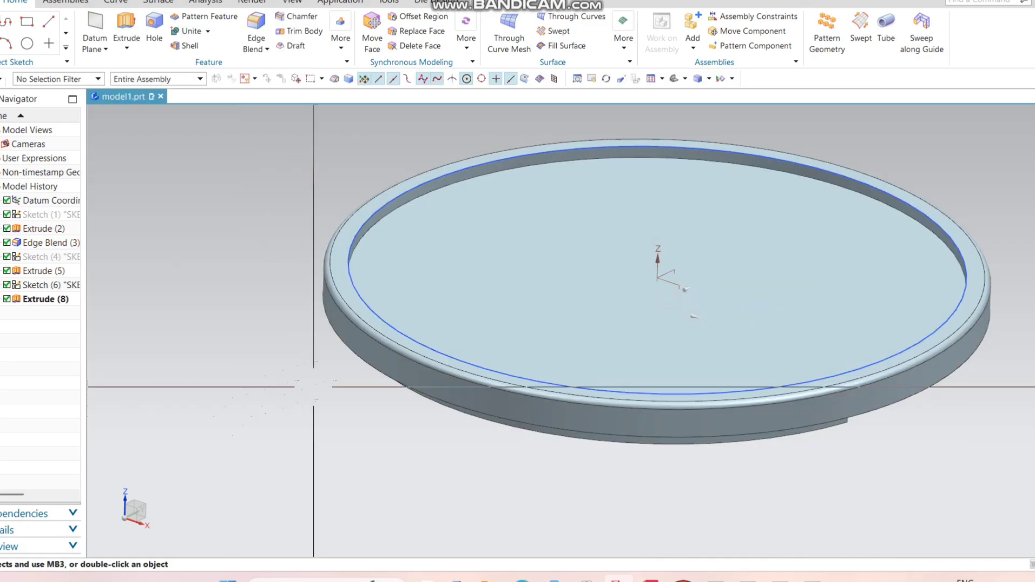
Hide the offset circle's sketch around the recess
click(404, 338)
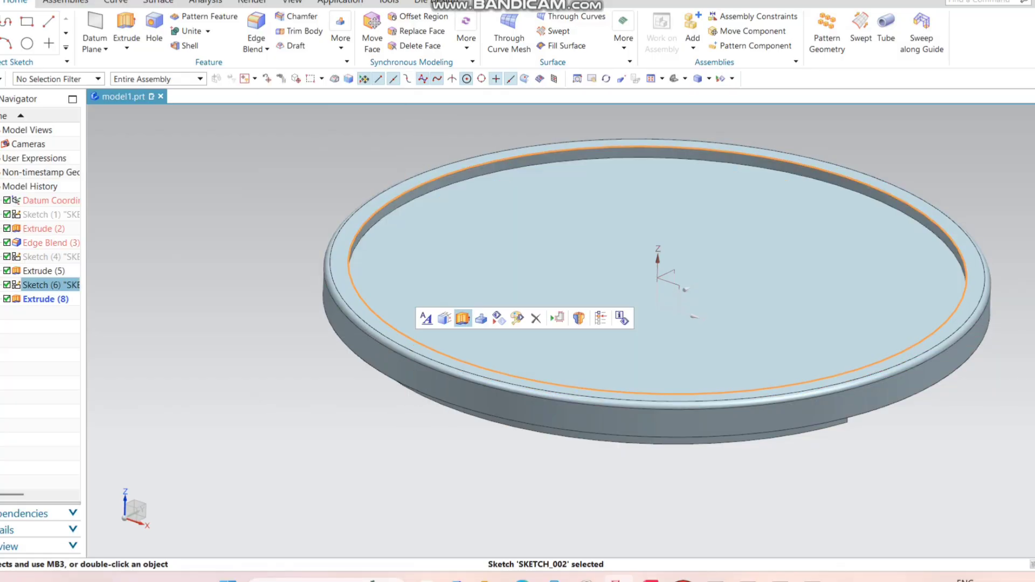
key(Escape)
scroll(647, 291, down, 3)
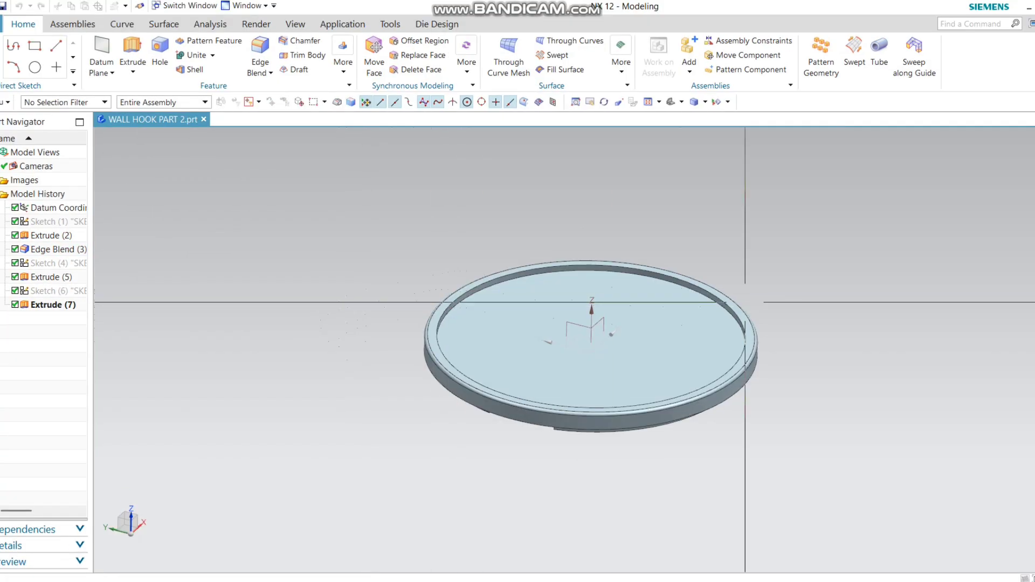
Start a raster image and load the .jpeg file "WhatsApp Image 2026-01-08 at 11.40.56 PM (1)" with the H-and-horse logo
scroll(418, 358, up, 2)
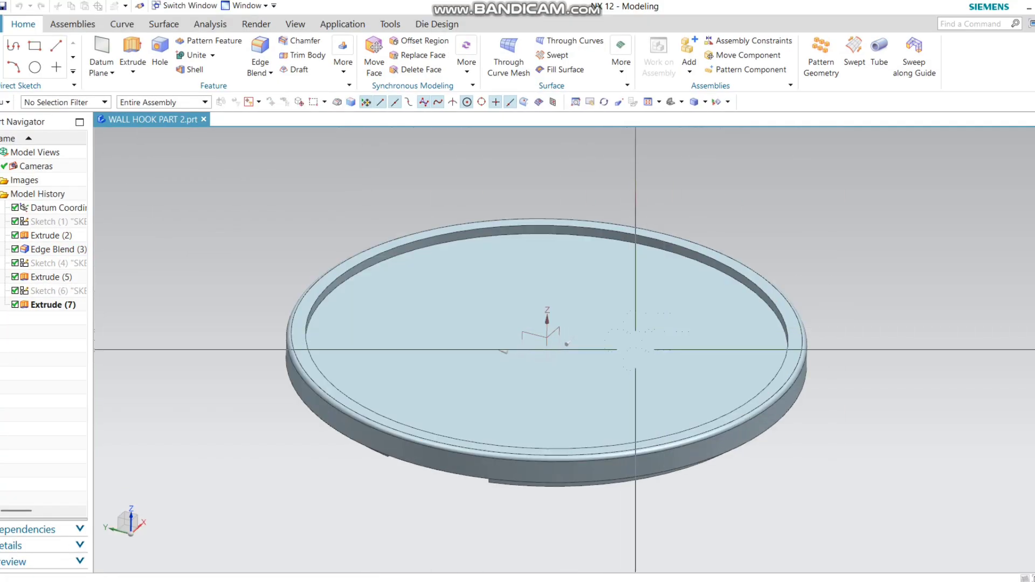
middle_drag(566, 343, 468, 349)
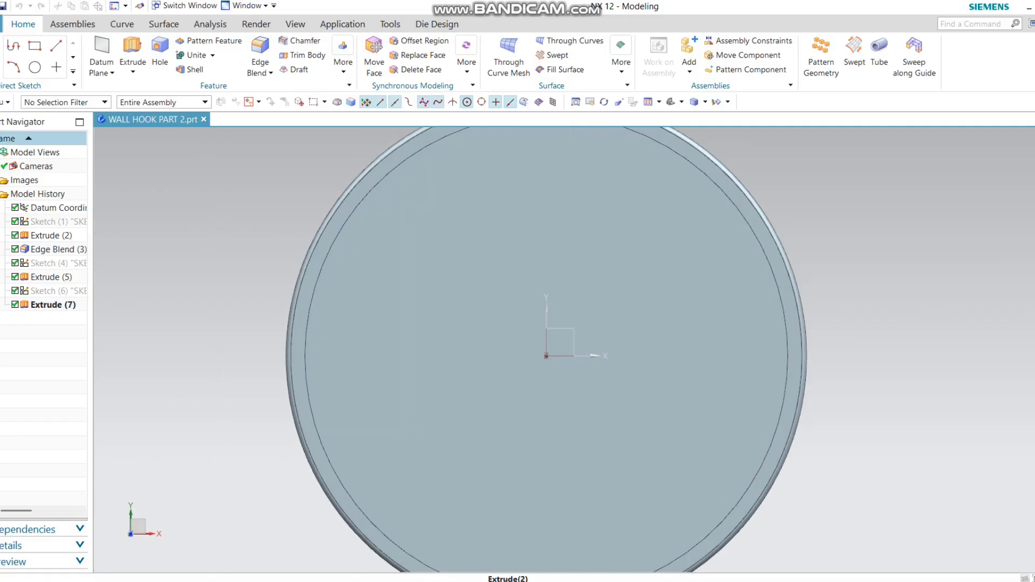
click(108, 72)
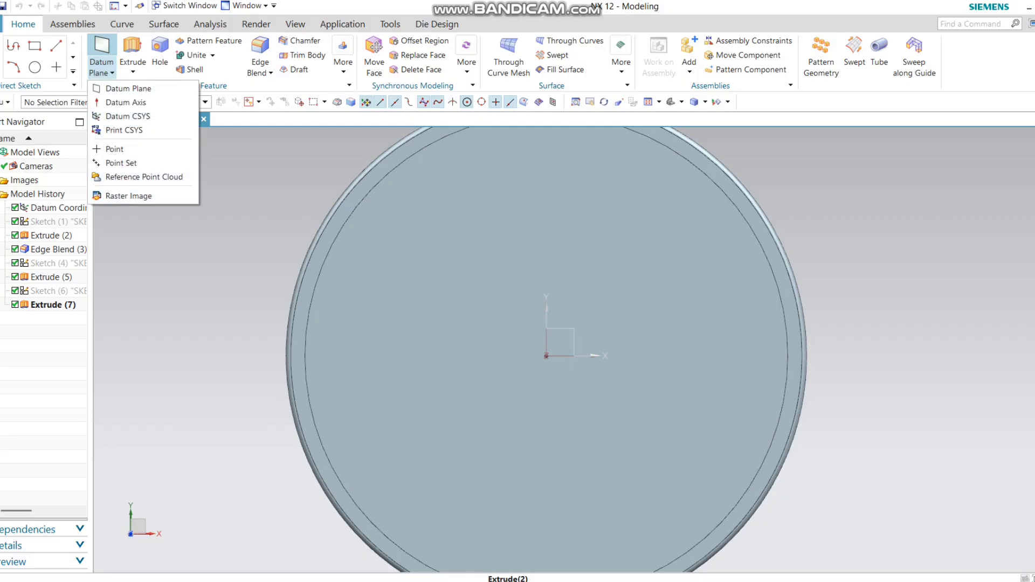
key(Escape)
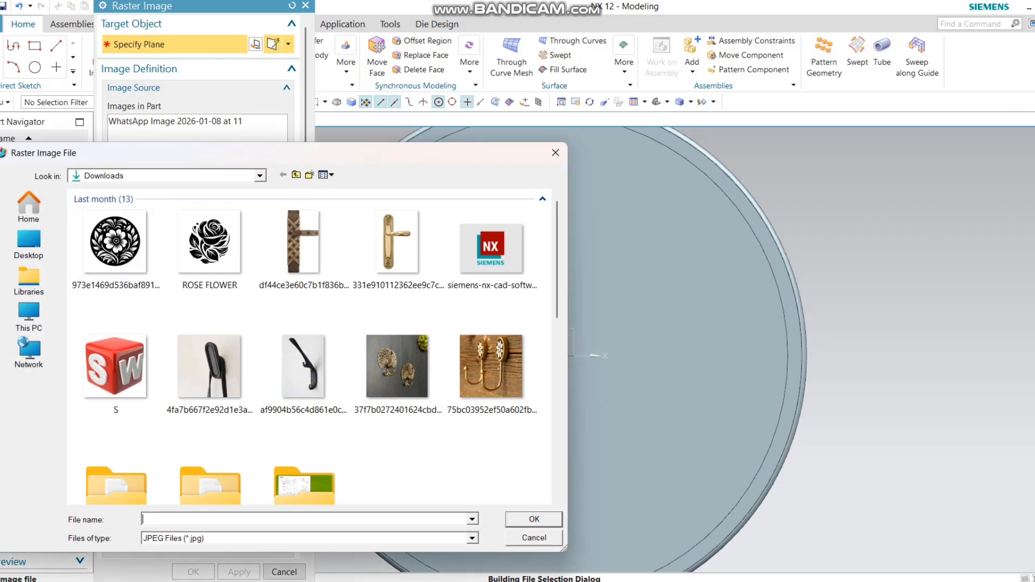
click(472, 538)
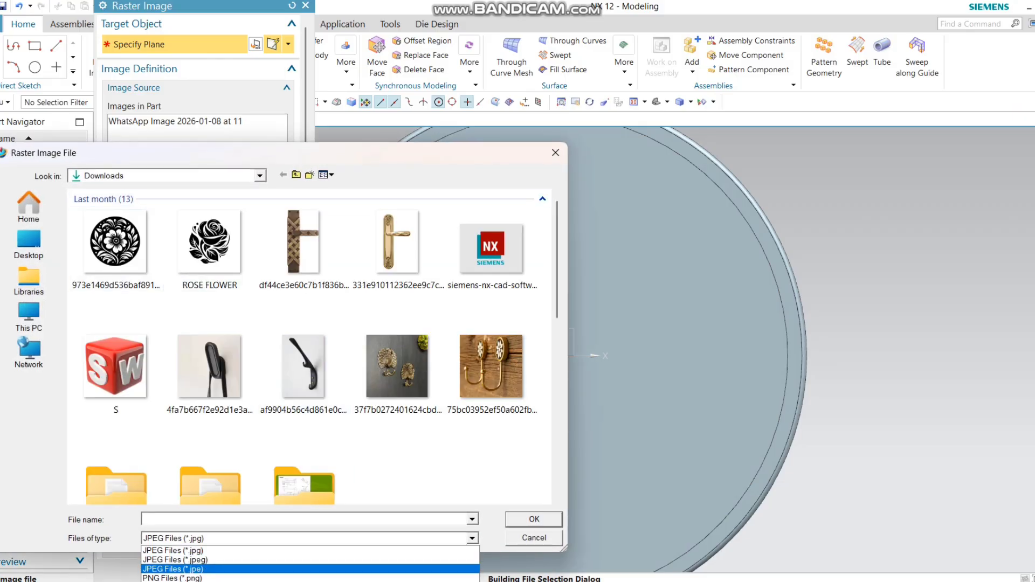
click(173, 560)
click(209, 240)
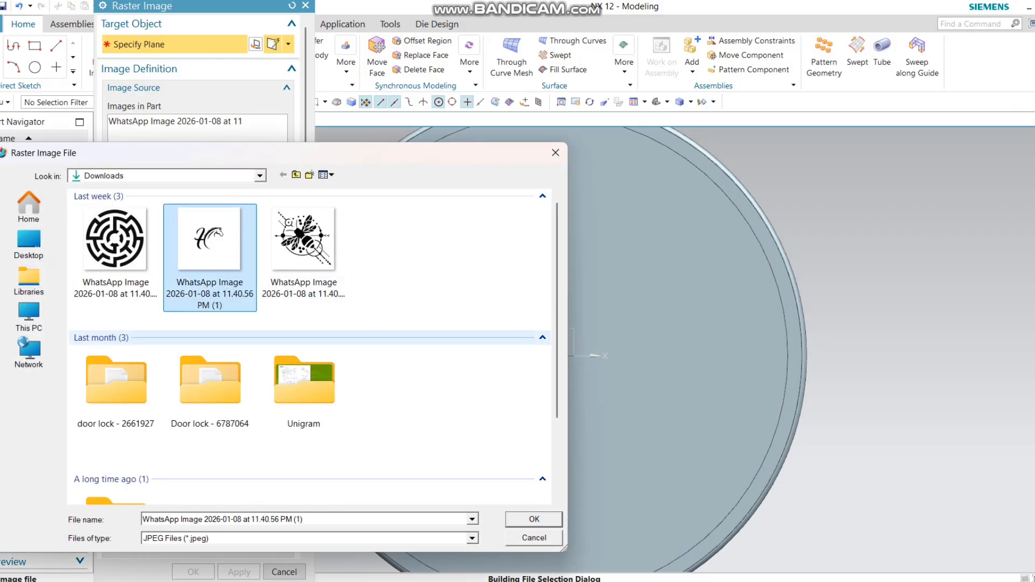
key(Return)
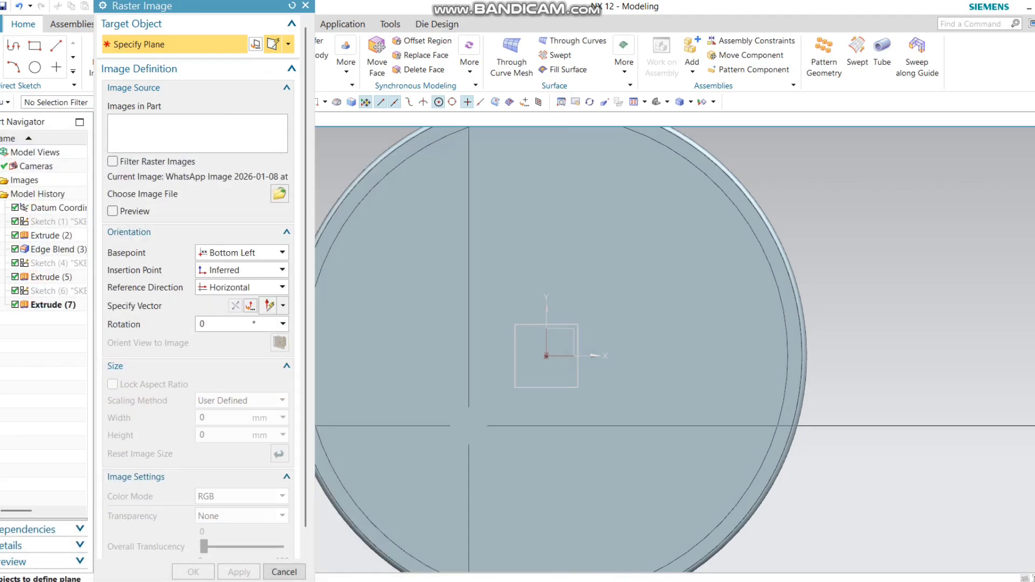
Preview the logo image, place it on the recessed face and set its basepoint to Middle Center
click(112, 211)
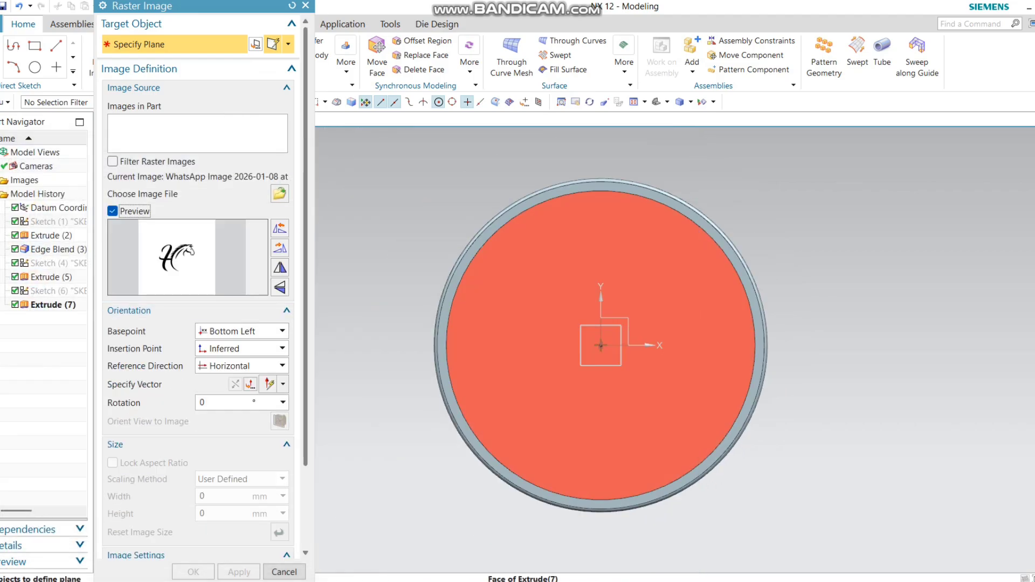
click(637, 402)
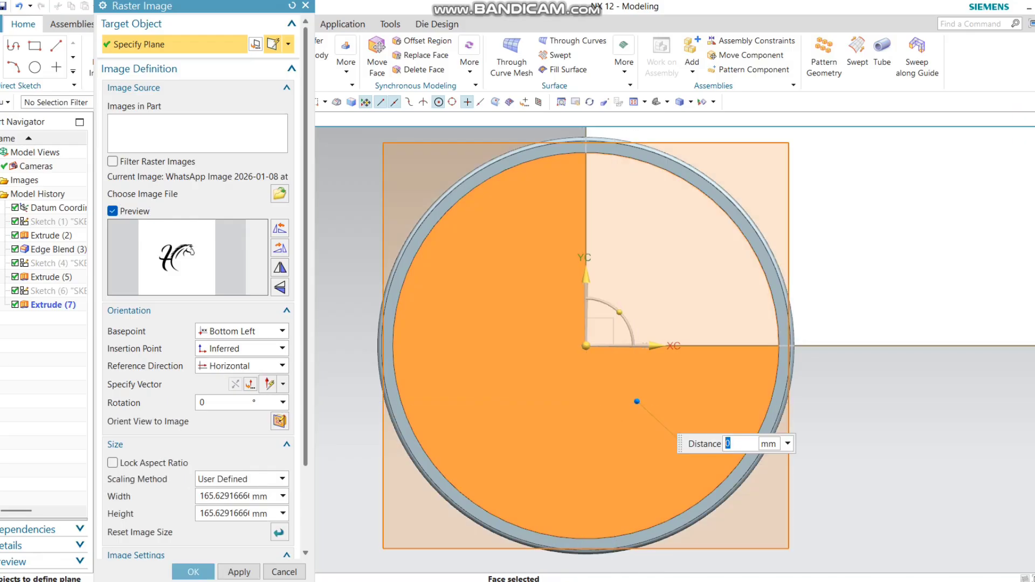
click(241, 331)
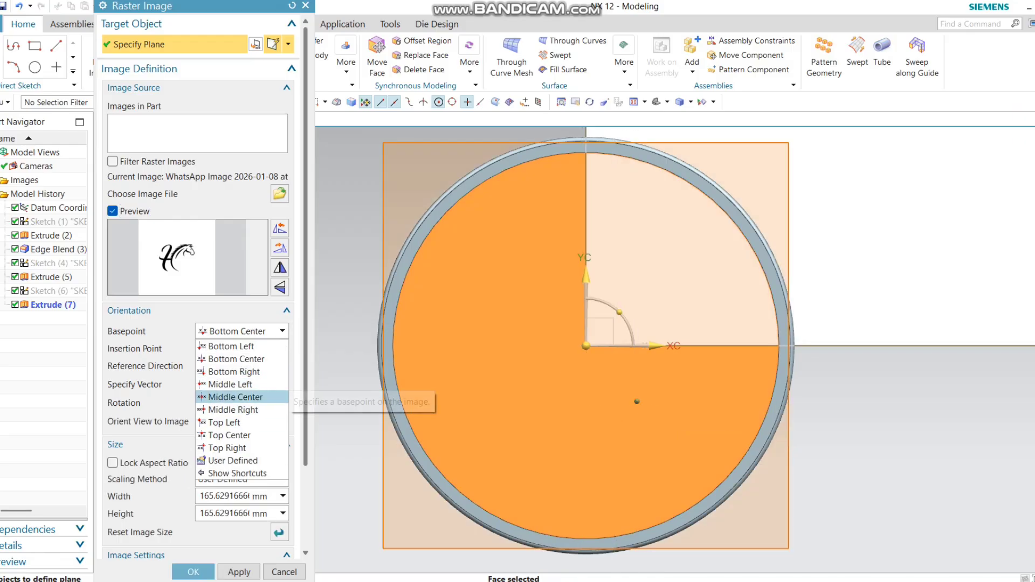
click(235, 396)
Scale the raster image down to about 91.9 mm wide and high so the logo fits inside the recess
scroll(543, 368, down, 1)
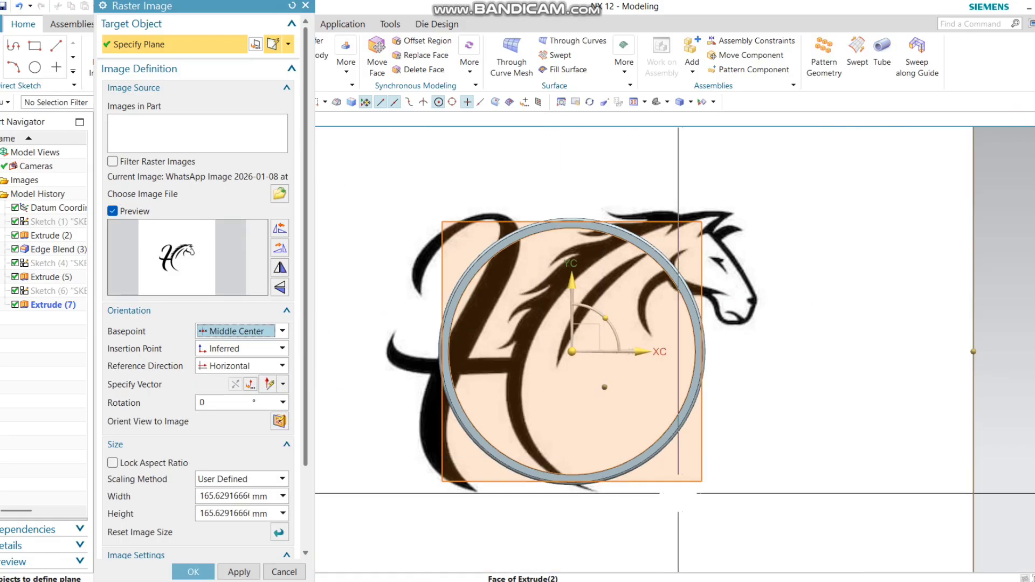
scroll(617, 361, down, 2)
scroll(619, 344, down, 1)
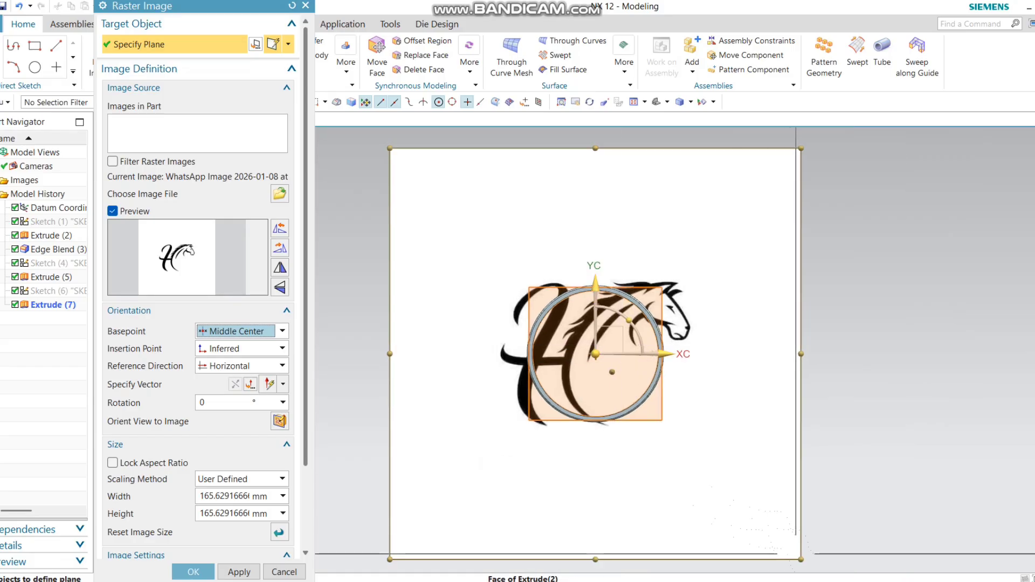
drag(801, 559, 707, 478)
scroll(647, 368, up, 2)
scroll(561, 318, up, 2)
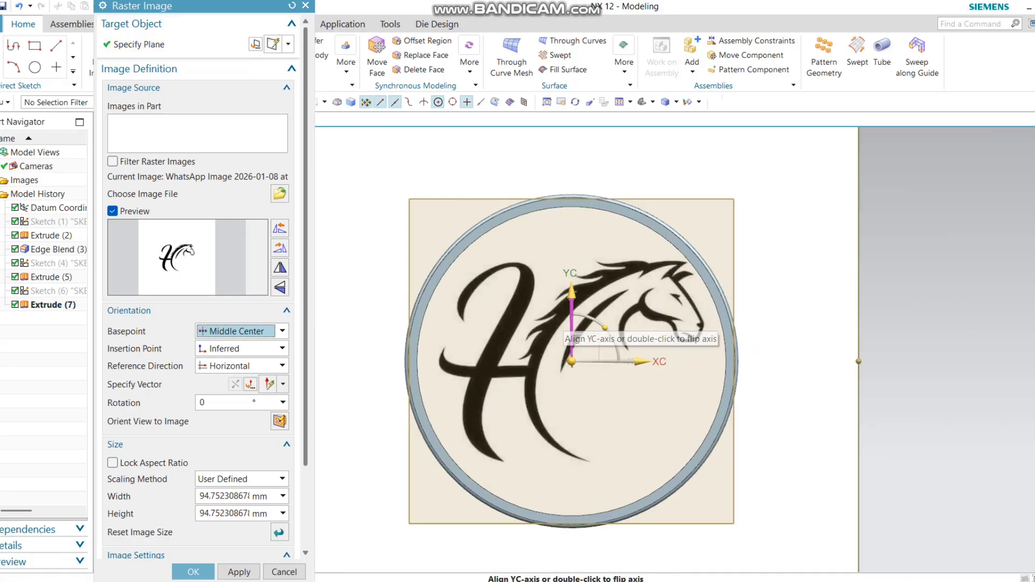
scroll(571, 345, down, 2)
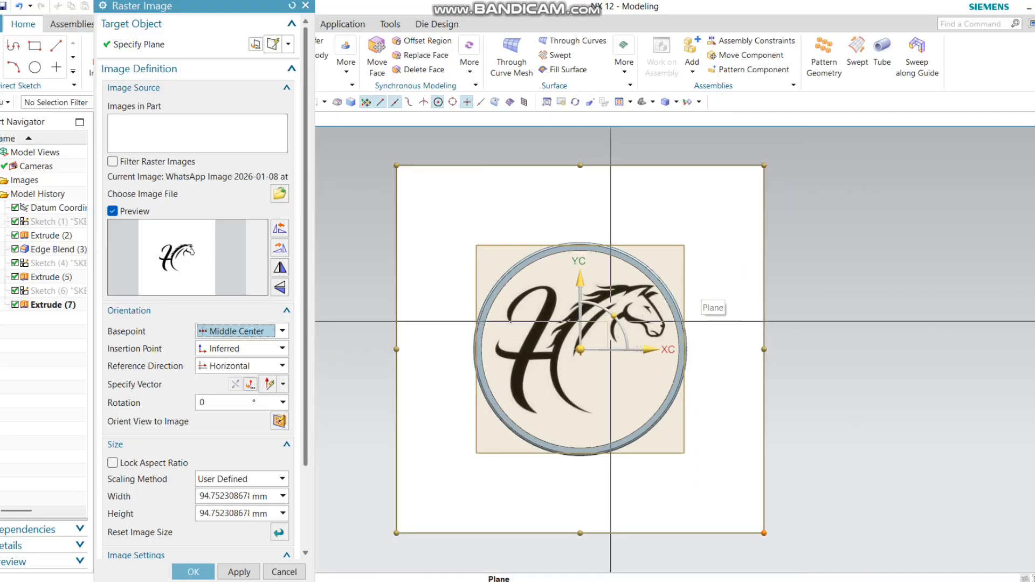
scroll(740, 240, up, 1)
scroll(734, 237, down, 2)
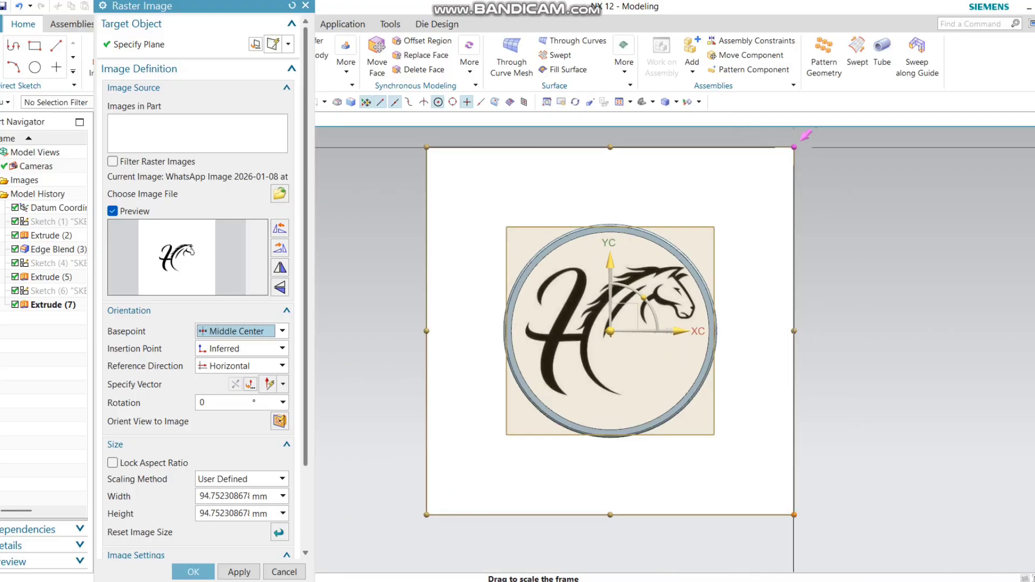
drag(793, 147, 789, 152)
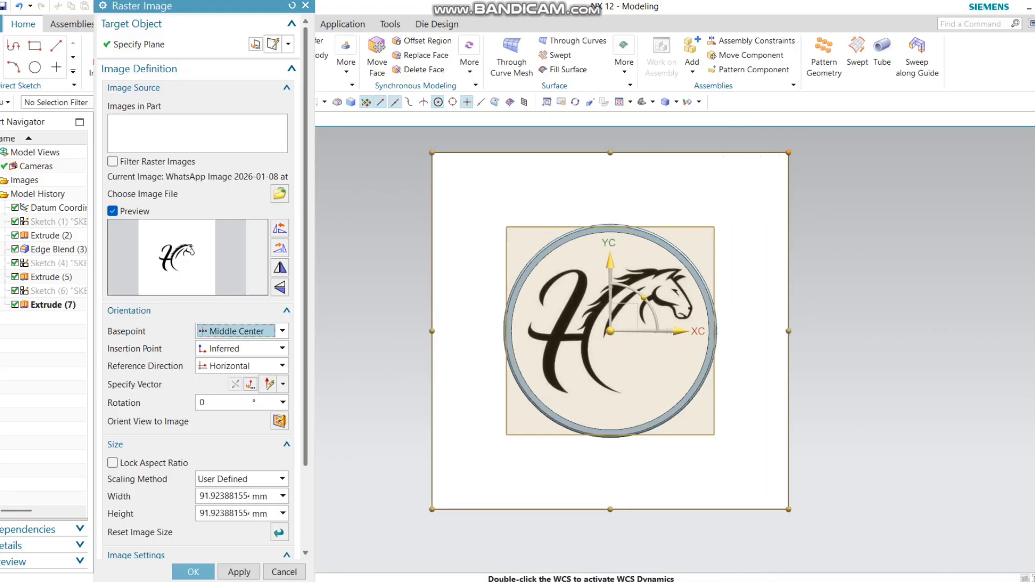
Set the raster image's overall translucency to 17 and finish placing the logo on the recessed face
scroll(199, 324, down, 3)
drag(204, 554, 216, 553)
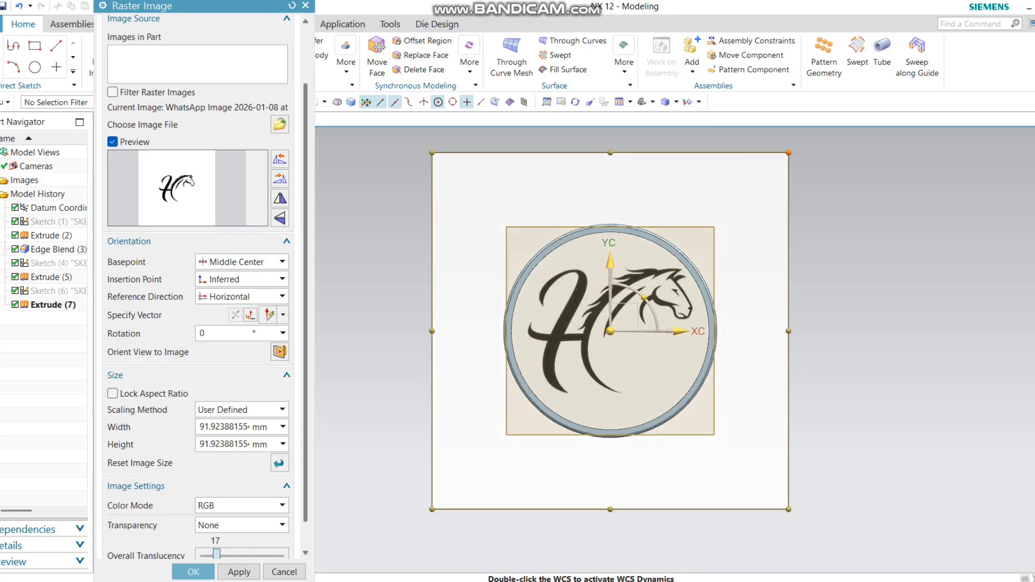
click(193, 571)
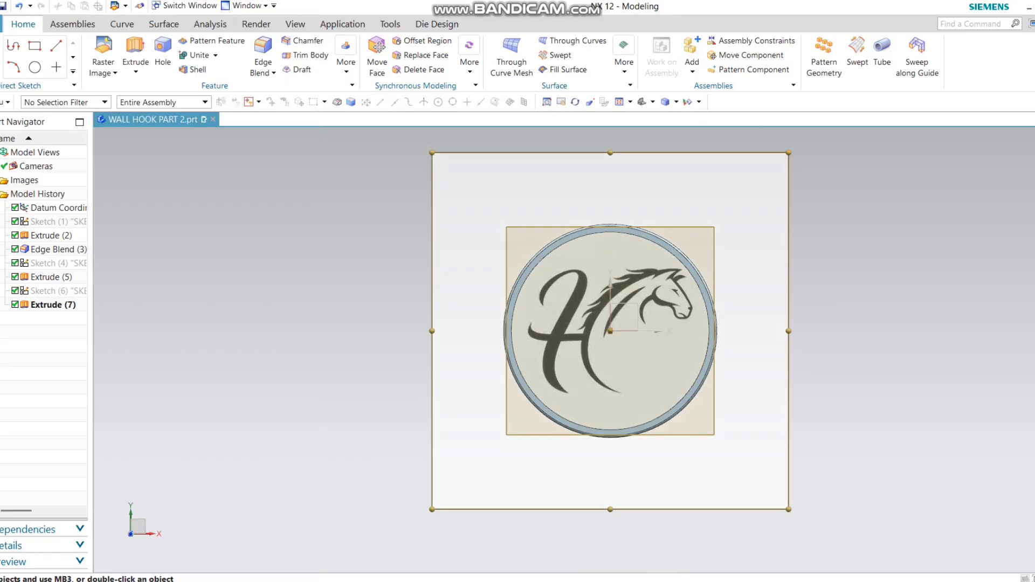
Start a degree 3 studio spline By Poles at the pointed lower tip of the H's left stem and place poles along its bottom curve
scroll(632, 317, up, 3)
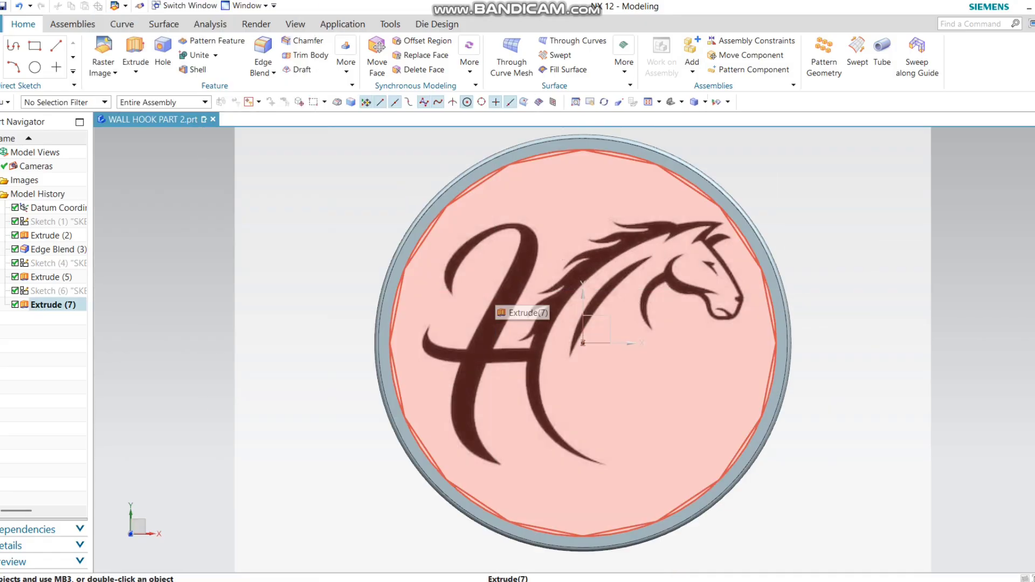
scroll(583, 442, up, 1)
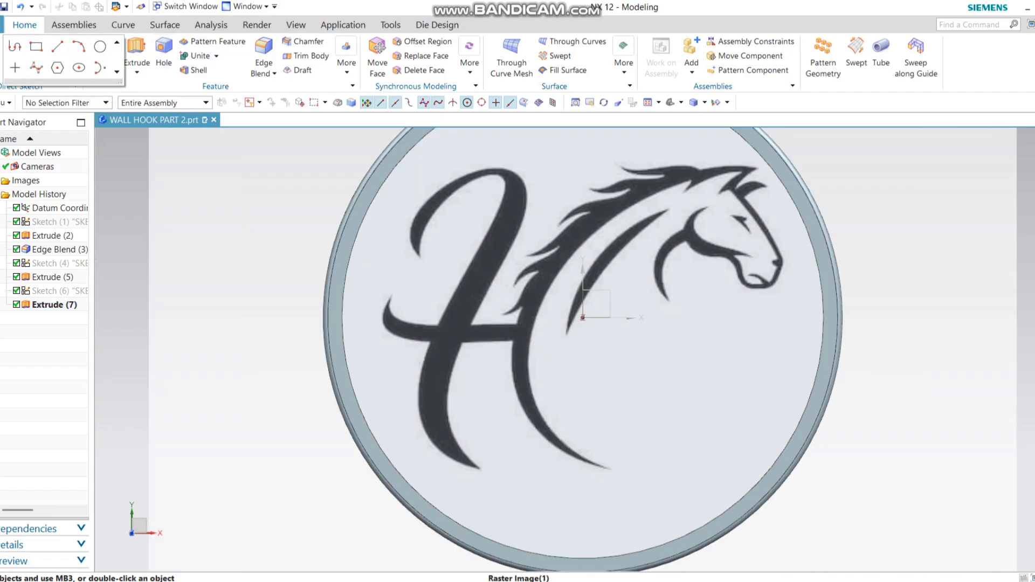
click(36, 68)
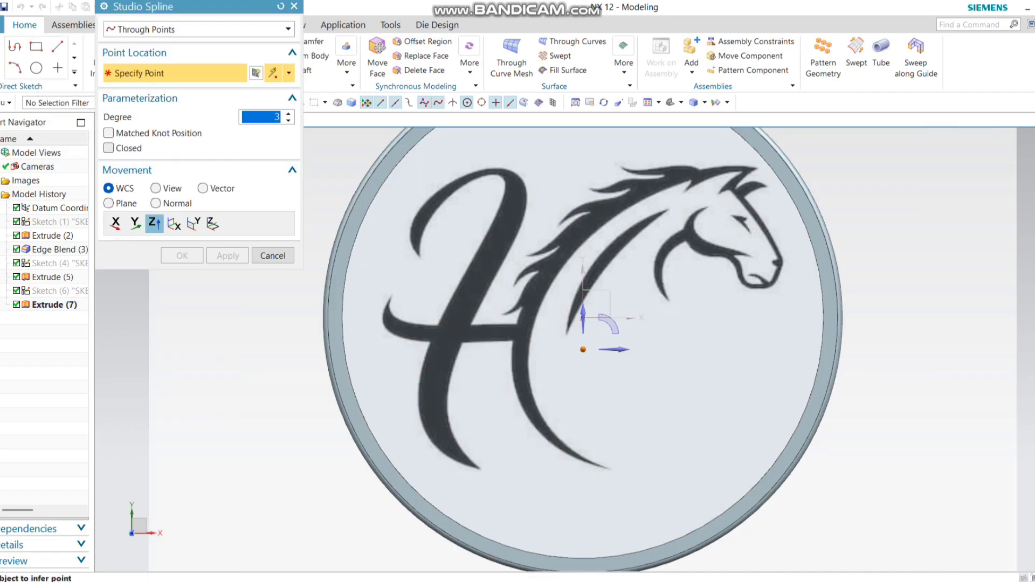
click(289, 29)
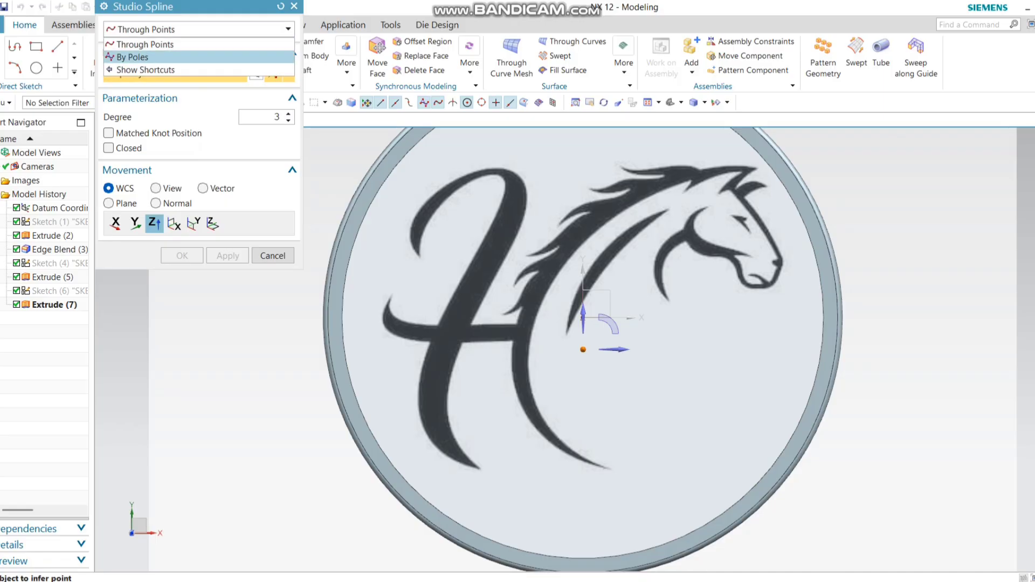
click(132, 57)
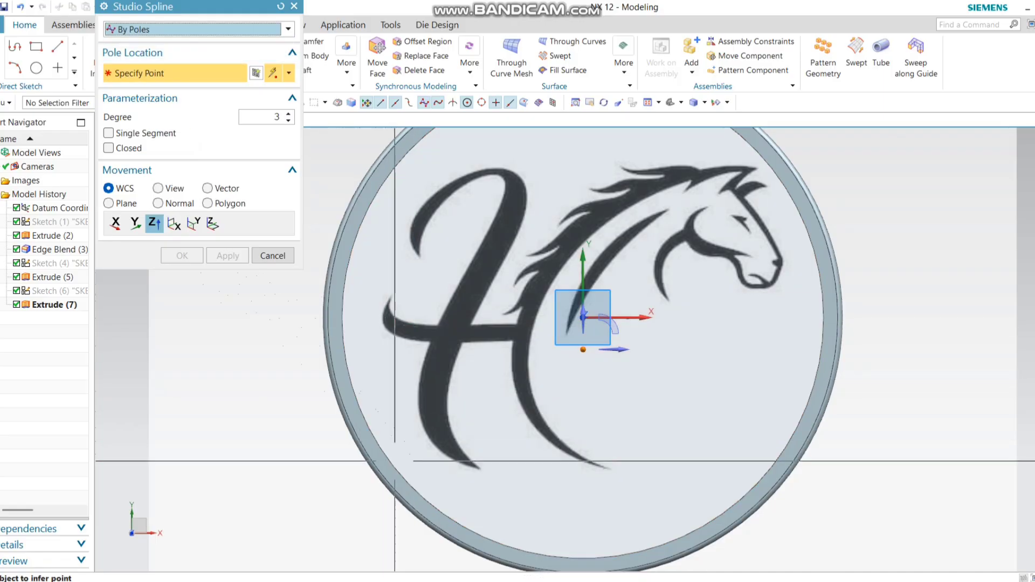
scroll(438, 468, up, 5)
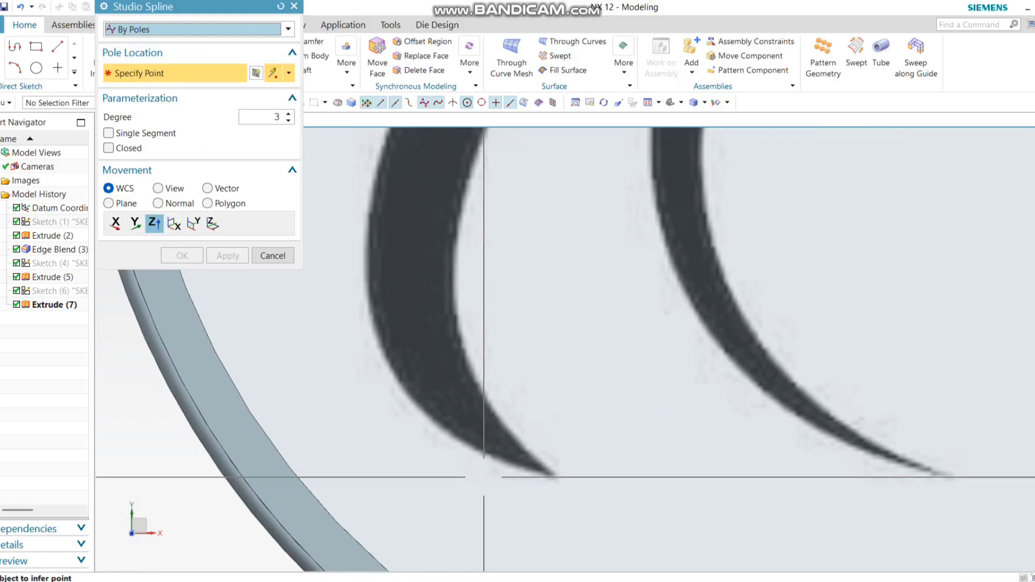
scroll(483, 477, up, 2)
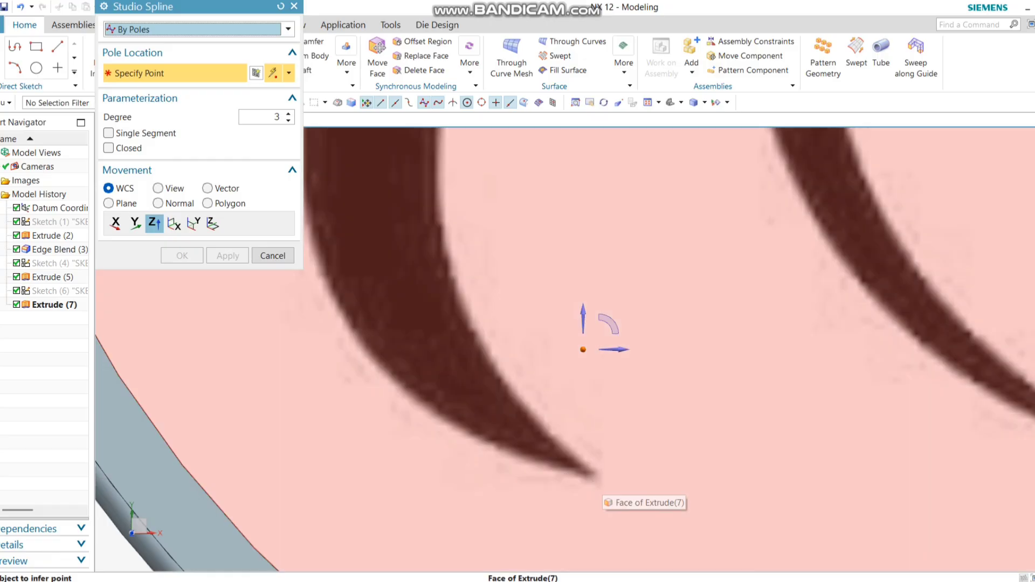
click(602, 479)
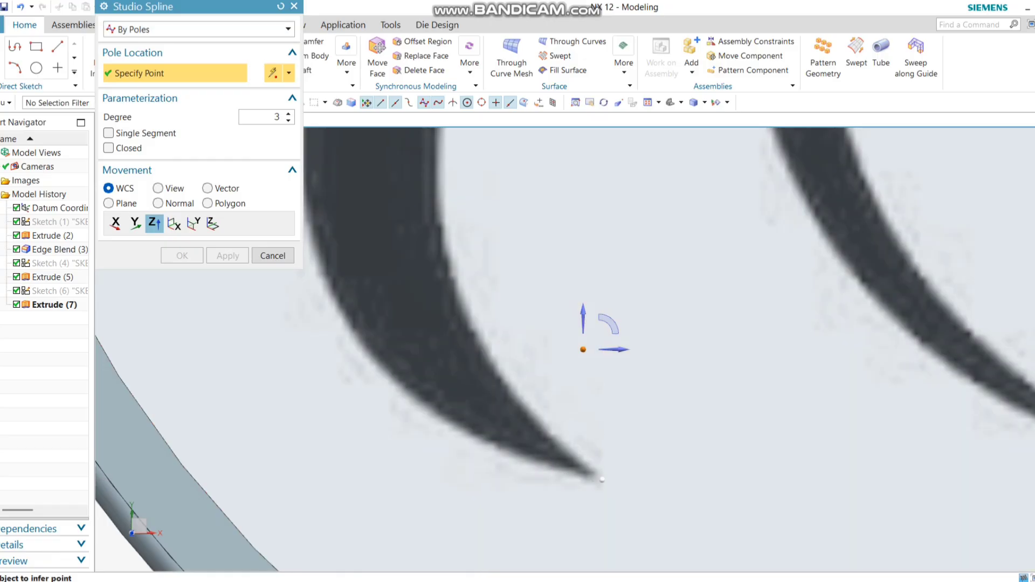
click(551, 466)
click(489, 445)
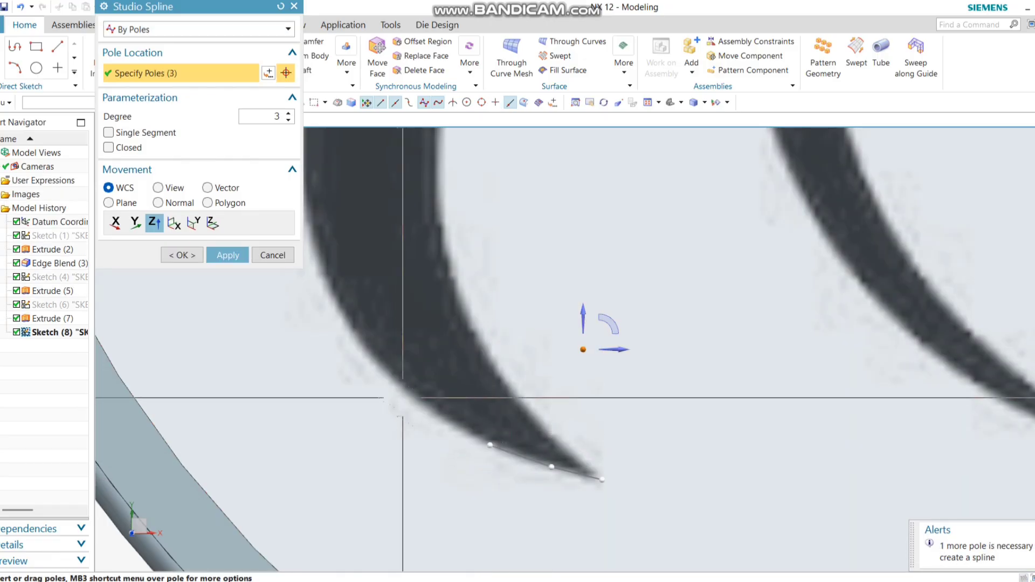
click(414, 400)
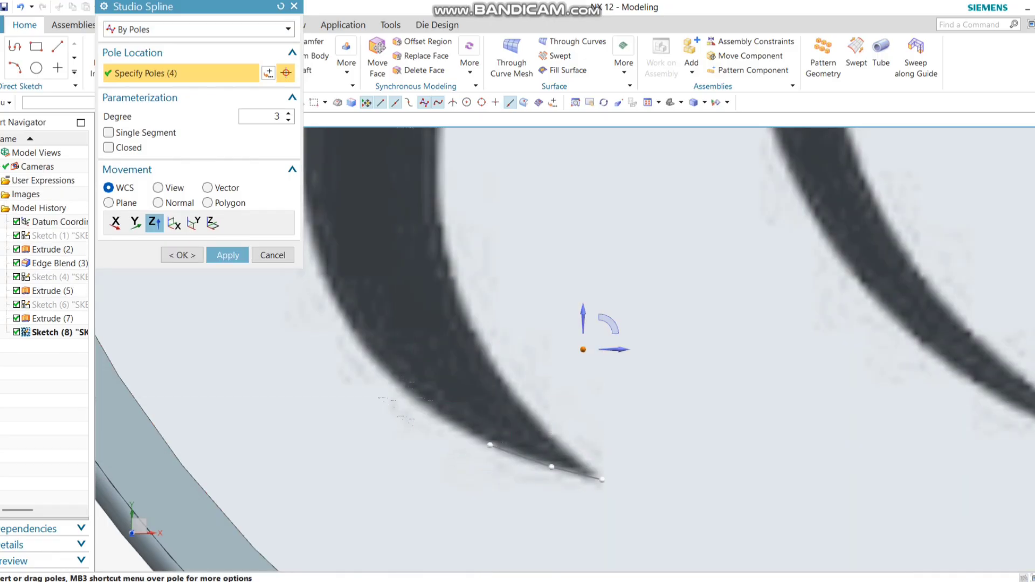
Continue the spline poles up the outer edge of the H's left stem, following the lower curve
click(361, 351)
click(331, 301)
scroll(384, 337, down, 4)
scroll(384, 337, up, 4)
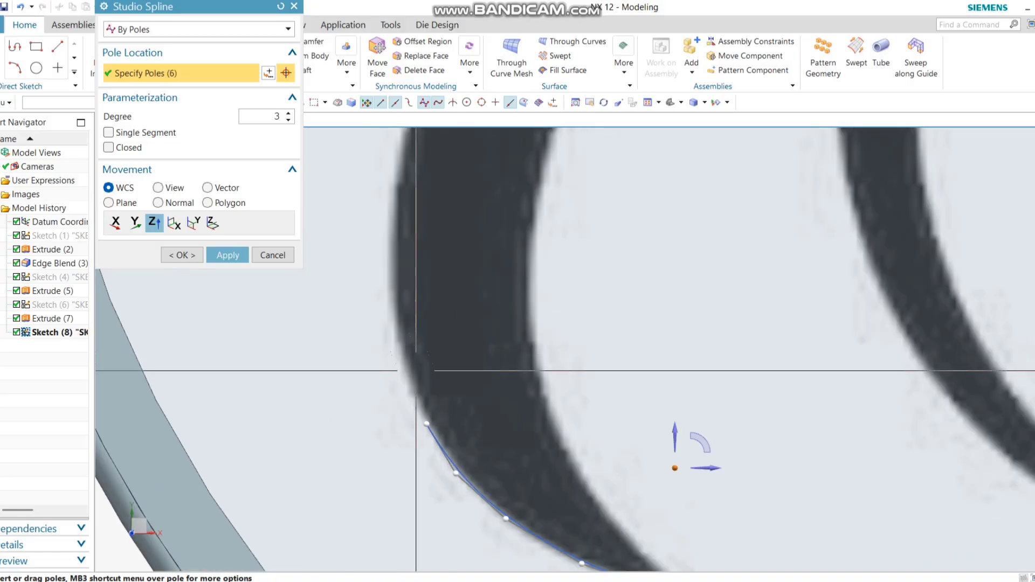
click(410, 387)
click(395, 351)
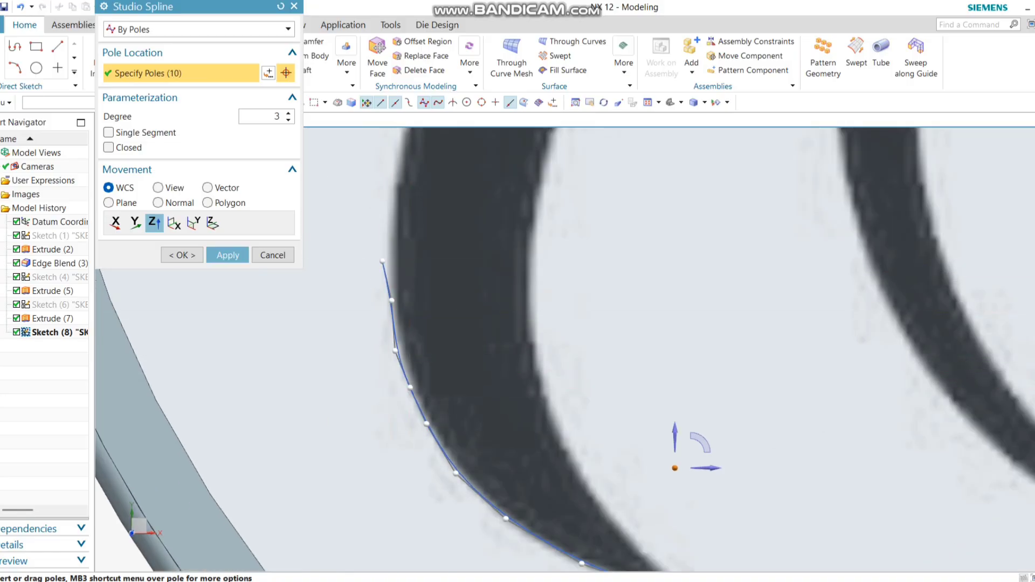
click(390, 227)
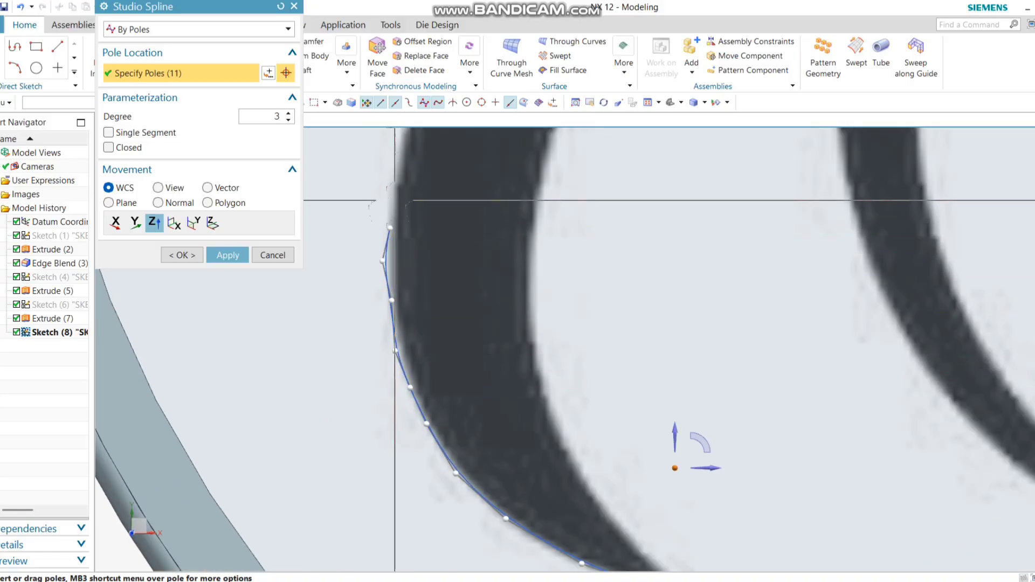
click(396, 179)
click(404, 139)
Trace the stem's outer edge up to the crossbar and turn the spline around the corner onto the crossbar's lower edge
scroll(404, 162, down, 3)
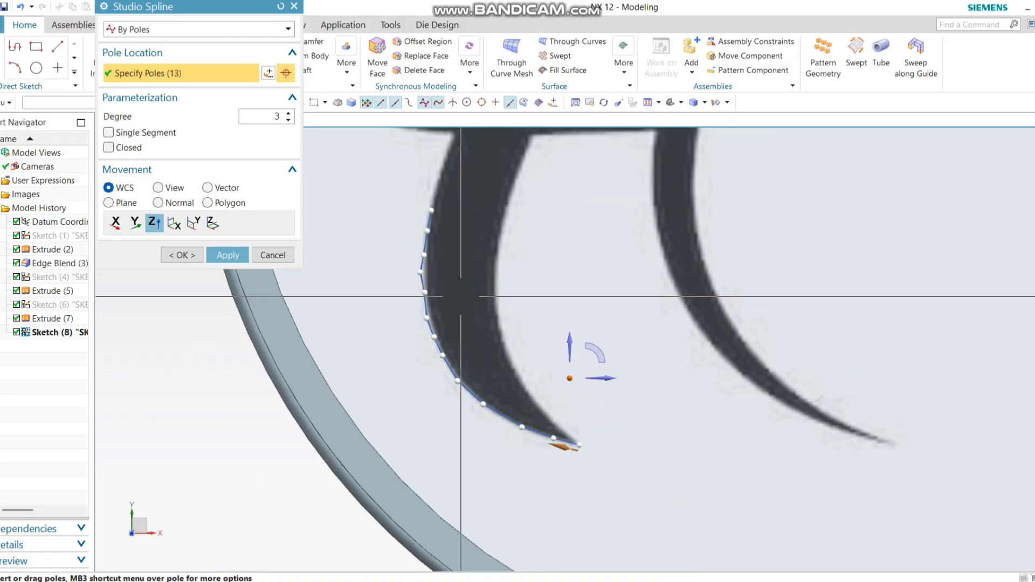
scroll(440, 202, up, 2)
scroll(440, 201, up, 1)
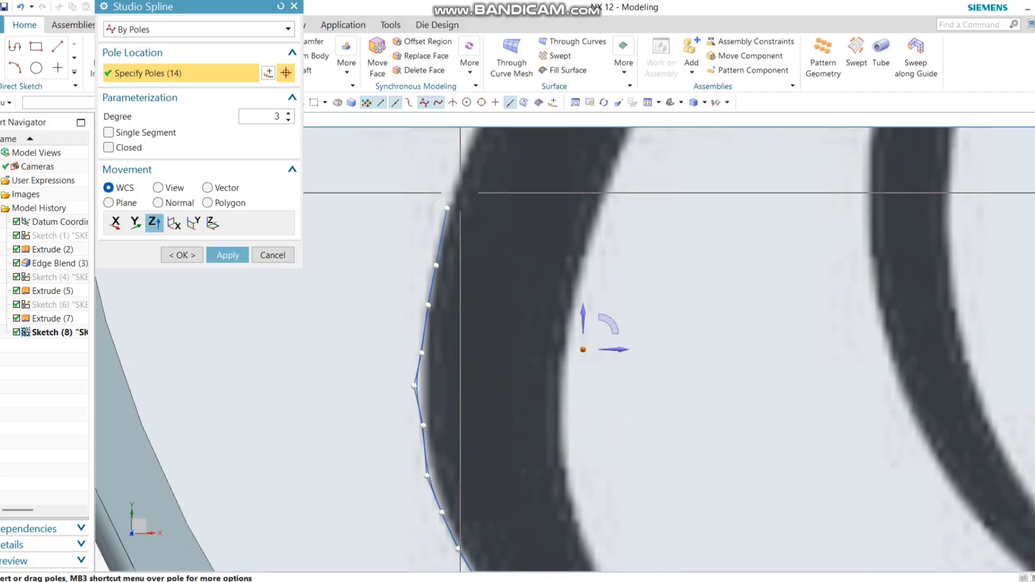
scroll(460, 192, down, 3)
scroll(458, 203, up, 3)
scroll(471, 157, up, 2)
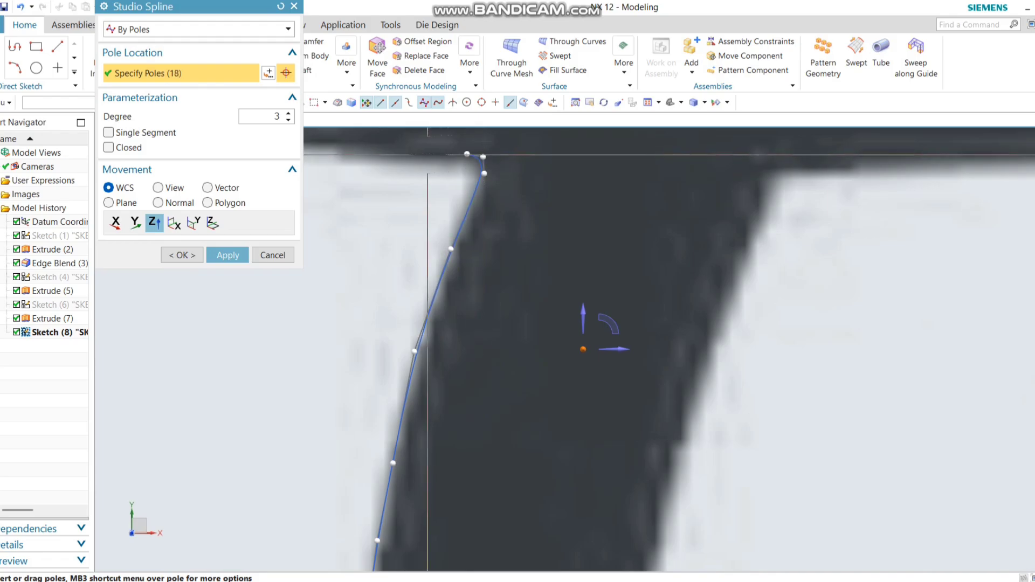
click(417, 157)
scroll(539, 205, down, 5)
scroll(447, 183, up, 4)
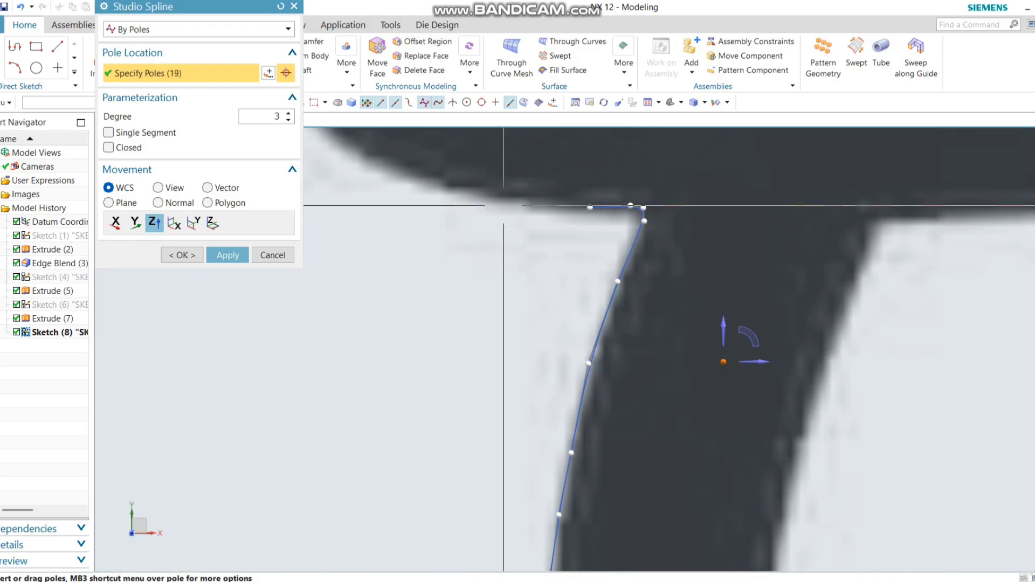
Place spline poles along the lower edge of the crossbar's outer part, out to its rounded left end
click(367, 152)
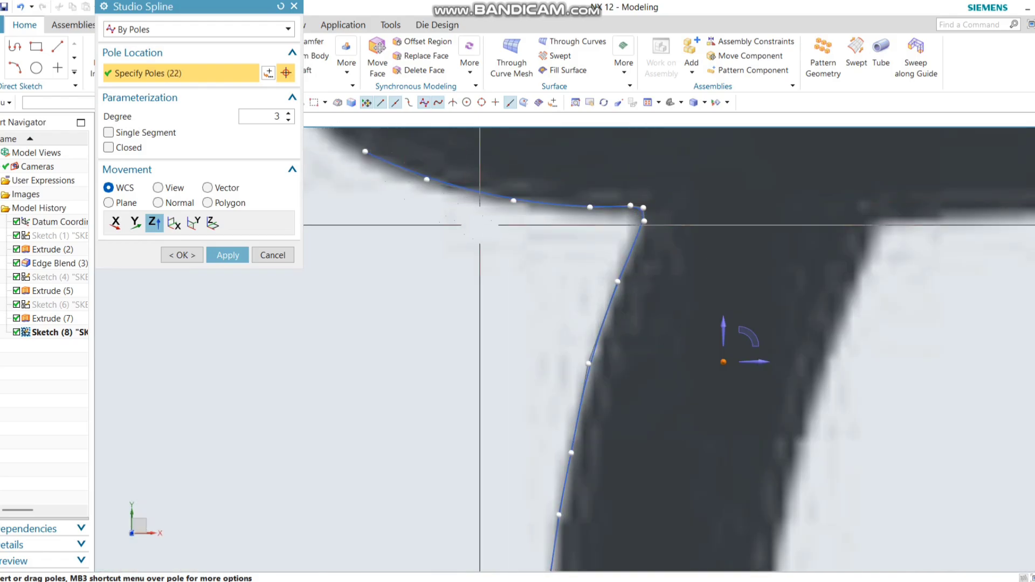
scroll(378, 216, down, 4)
scroll(445, 192, up, 5)
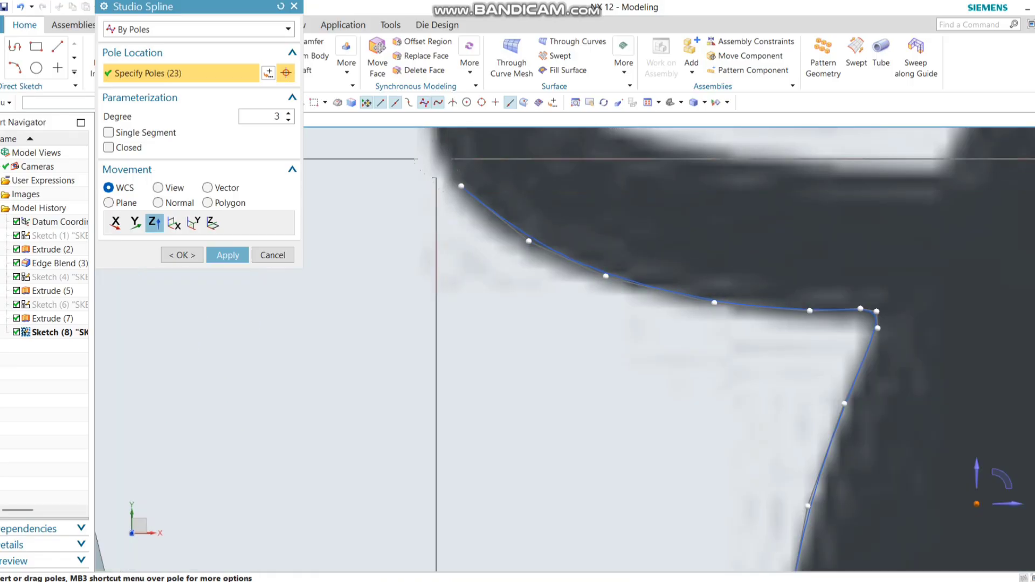
scroll(475, 253, down, 5)
scroll(455, 209, up, 6)
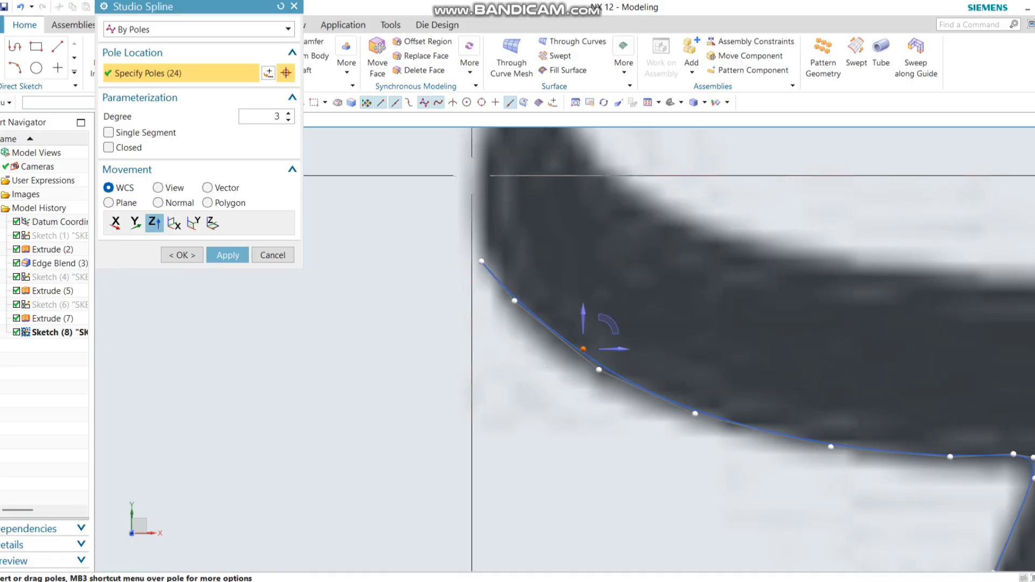
Trace the crossbar's hooked left end, carrying the poles up around its pointed tip and back down the inner edge
click(473, 175)
scroll(484, 276, down, 3)
scroll(498, 236, up, 3)
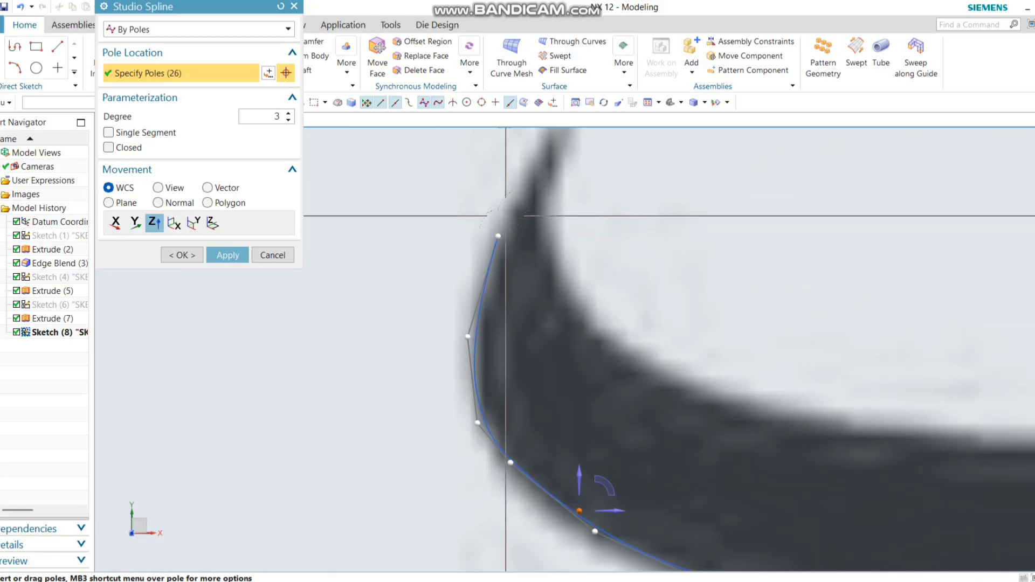
scroll(505, 216, down, 3)
scroll(502, 227, up, 3)
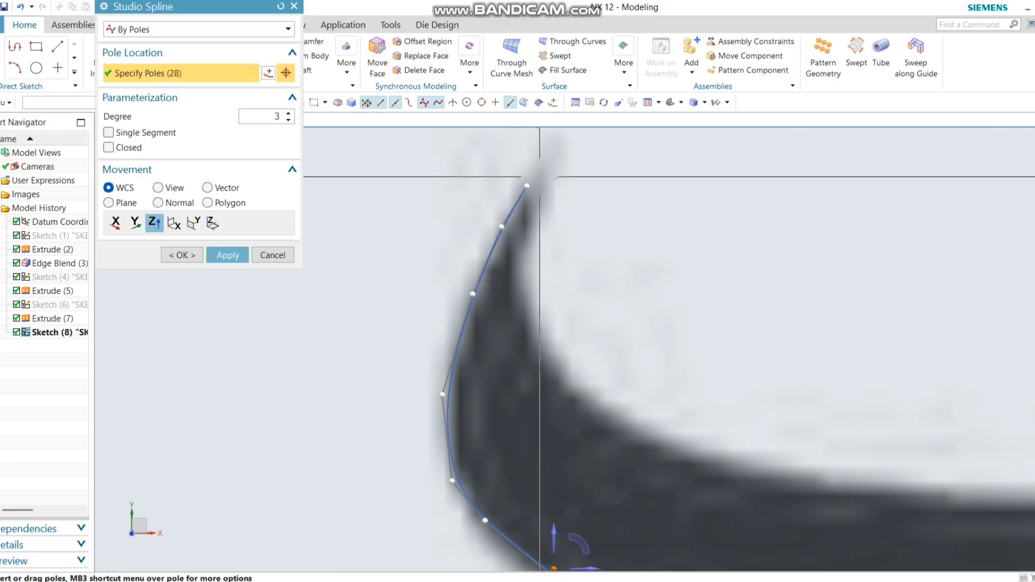
click(524, 256)
click(537, 334)
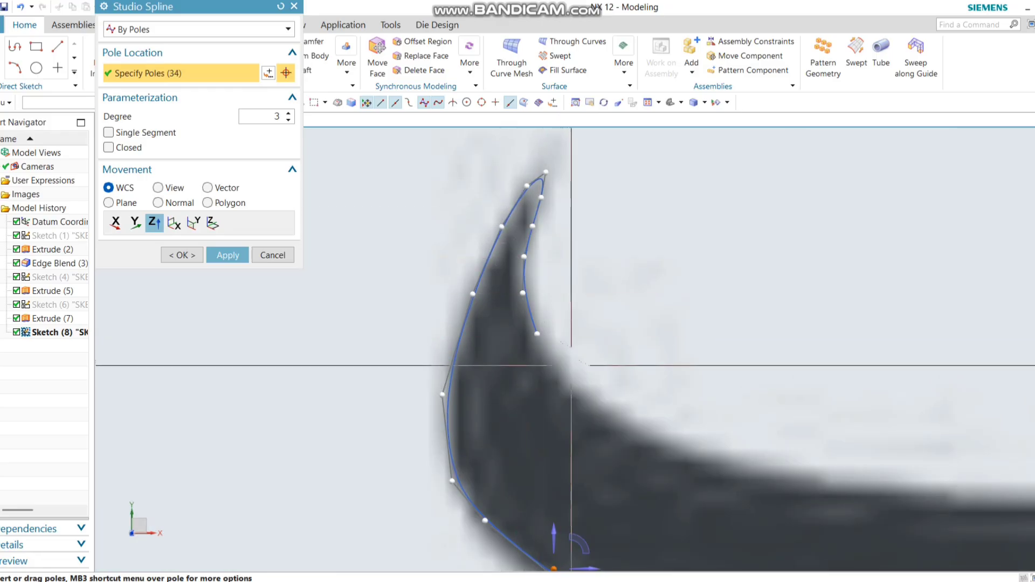
Continue the spline poles from the hook's inner edge along the crossbar's upper edge towards the stem
click(565, 371)
click(612, 415)
click(682, 454)
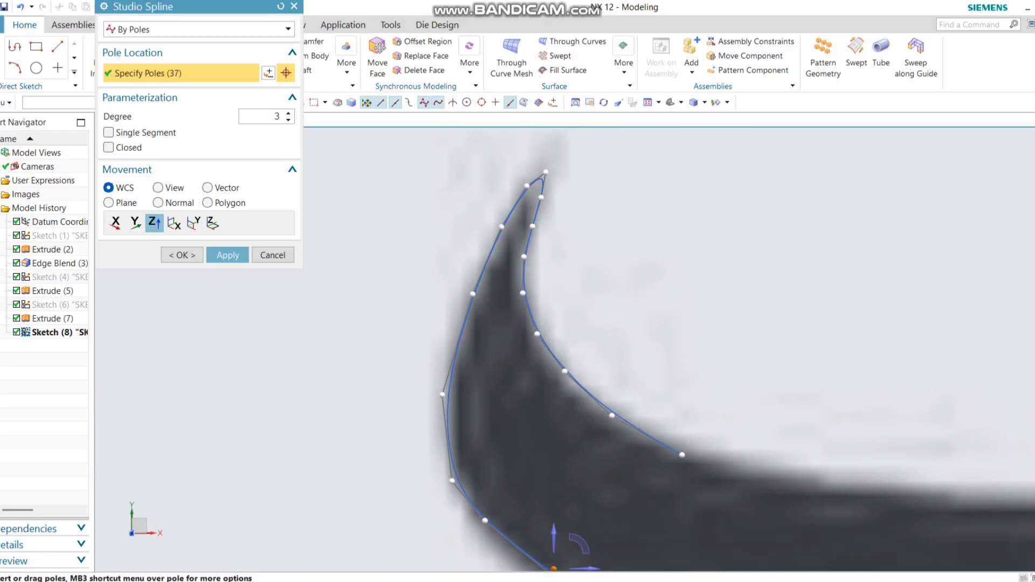
scroll(682, 456, down, 3)
scroll(575, 390, up, 2)
scroll(574, 389, up, 1)
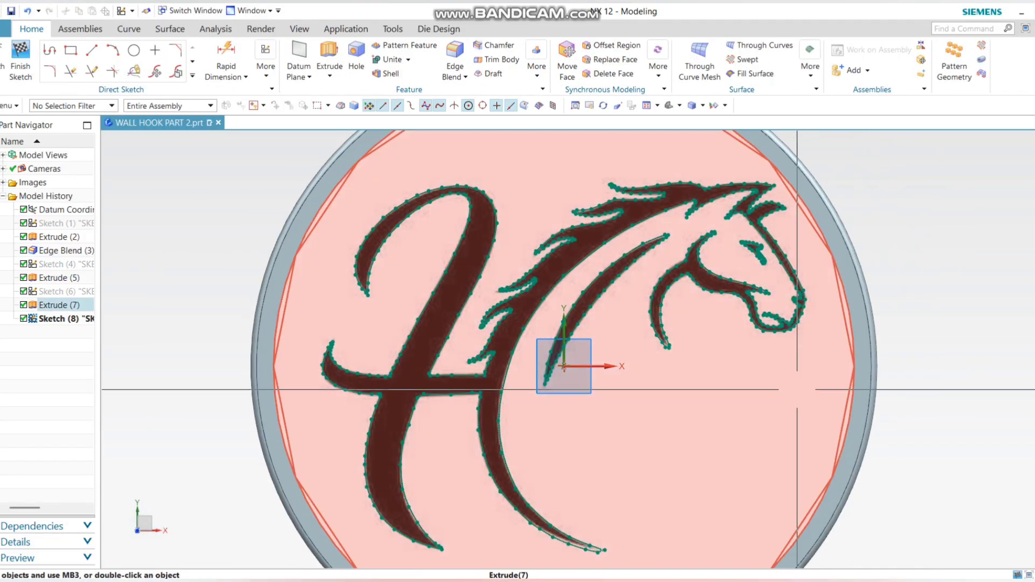
Check how closely the traced splines follow the logo image, from the full outline down to the H's crossbar corners
scroll(916, 325, down, 3)
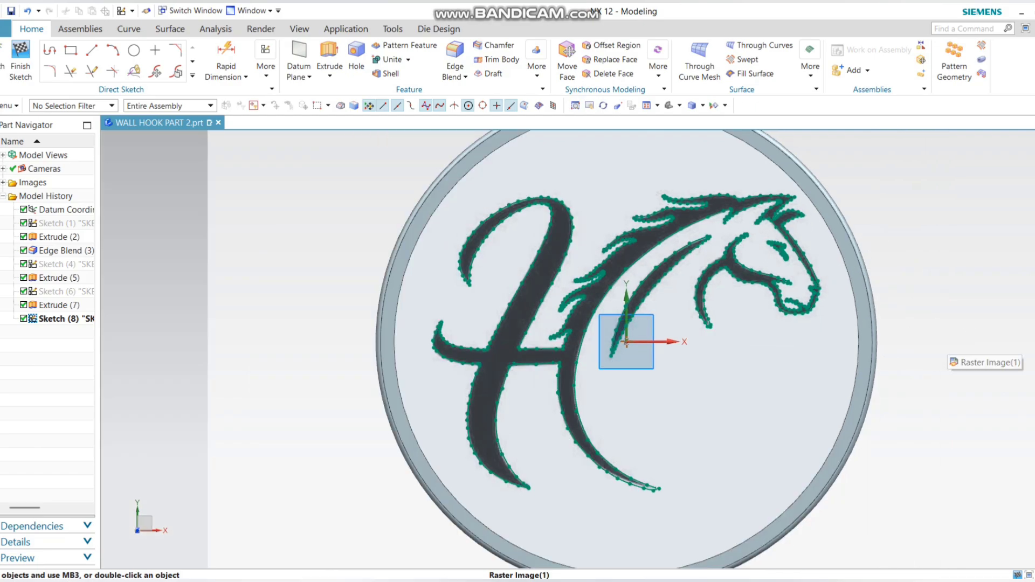
scroll(593, 302, down, 3)
scroll(591, 300, up, 2)
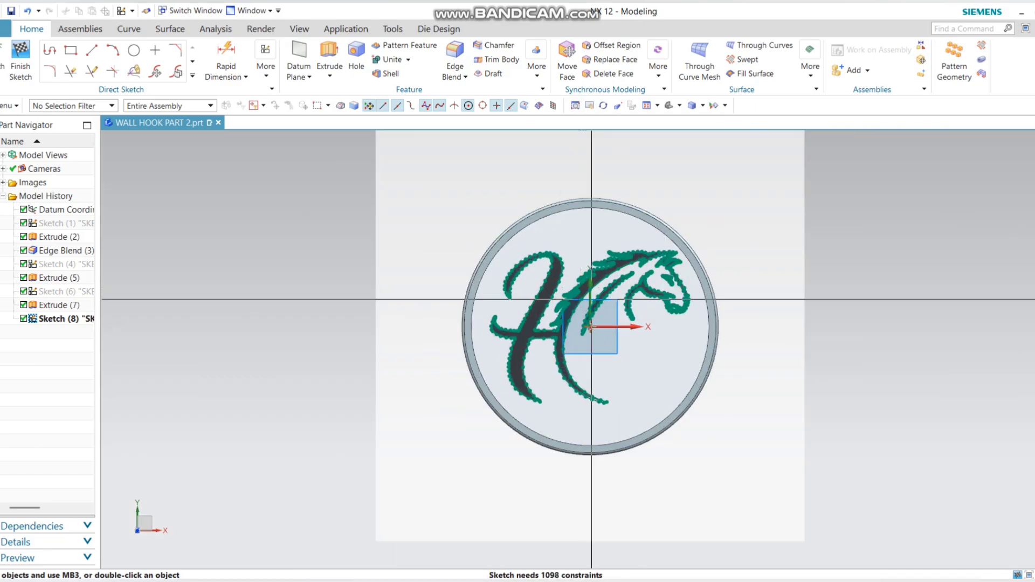
scroll(605, 304, up, 5)
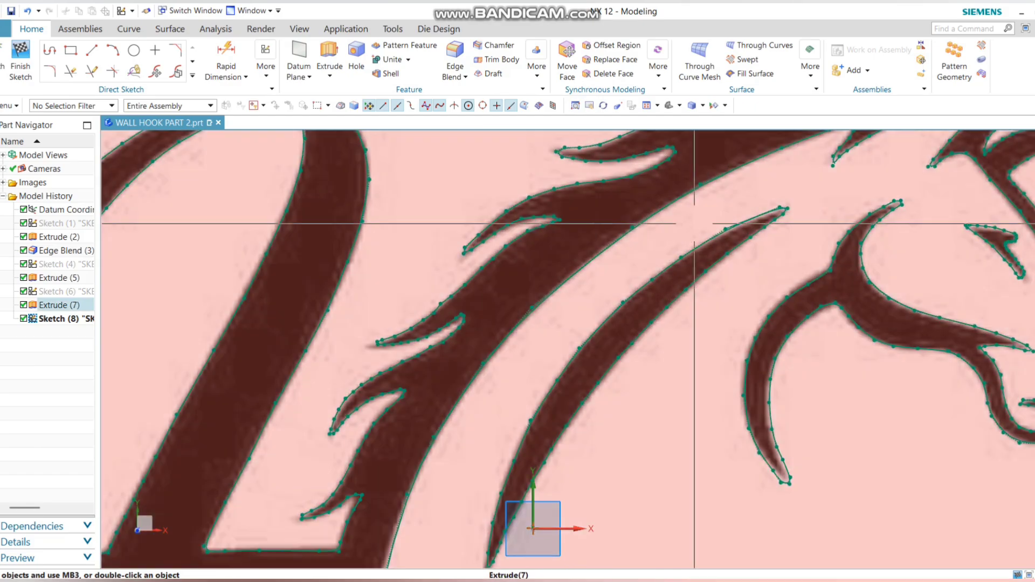
scroll(693, 220, down, 2)
scroll(512, 341, up, 5)
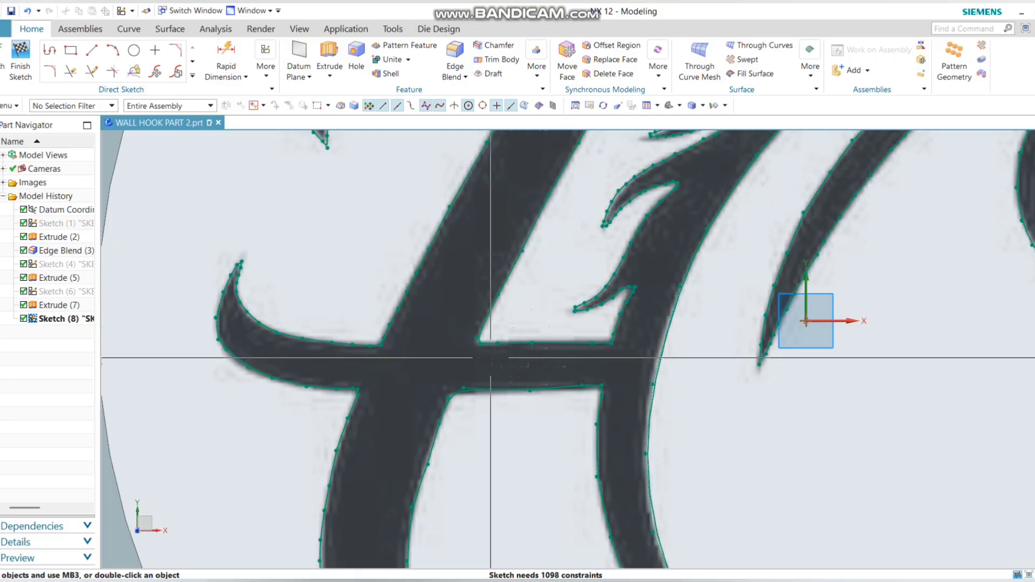
scroll(462, 347, down, 3)
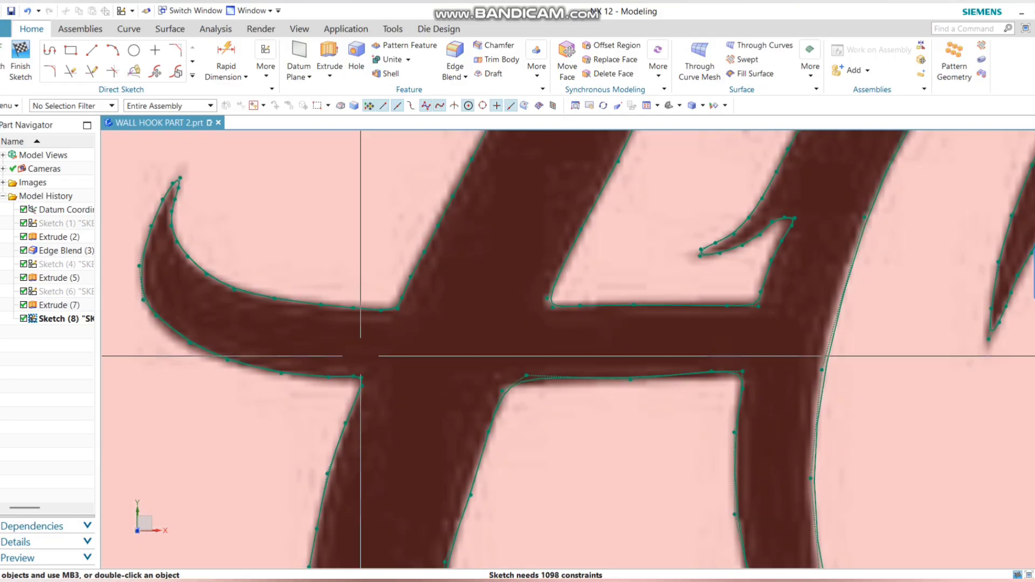
scroll(500, 284, up, 3)
scroll(500, 284, down, 3)
Lower the spline pole beside the right corner of the H crossbar's lower edge to match the logo image
scroll(609, 324, up, 2)
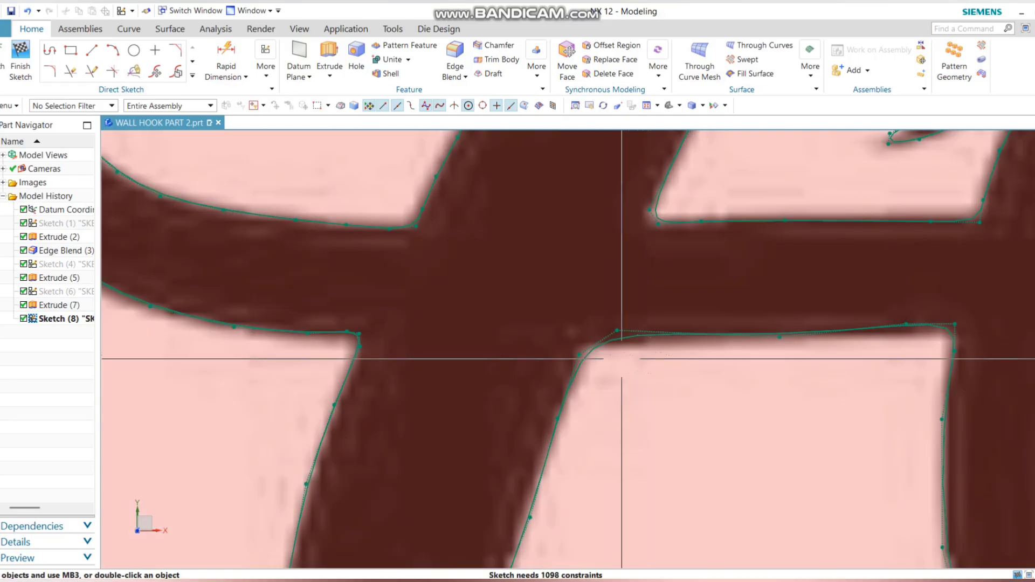
scroll(609, 290, down, 2)
scroll(609, 290, up, 5)
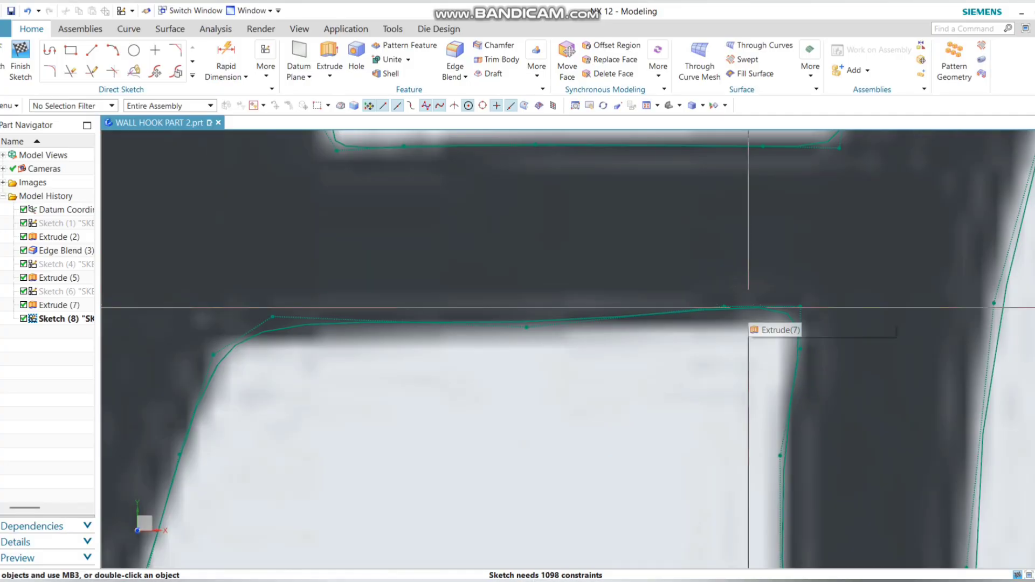
scroll(699, 327, up, 1)
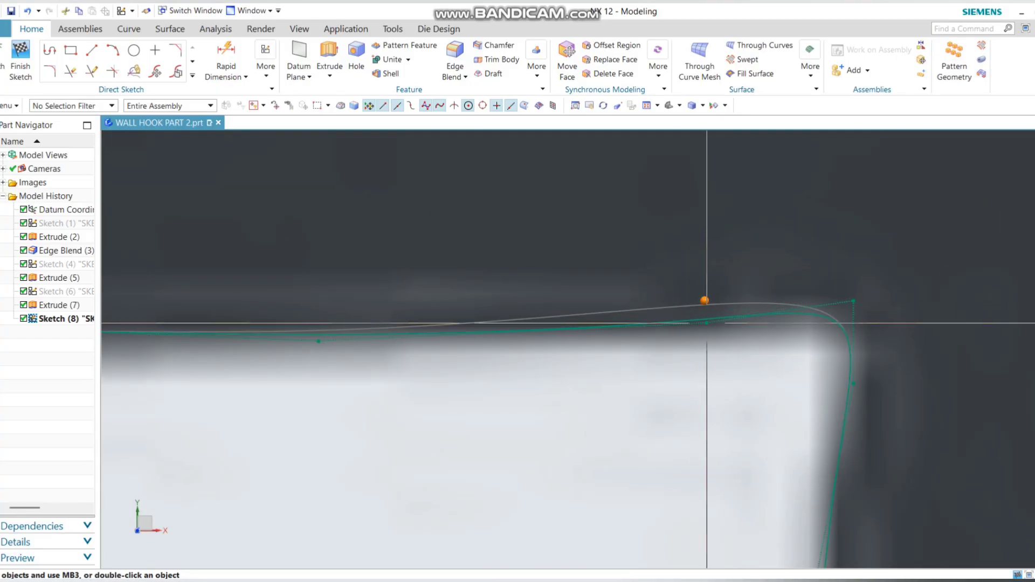
scroll(711, 313, down, 5)
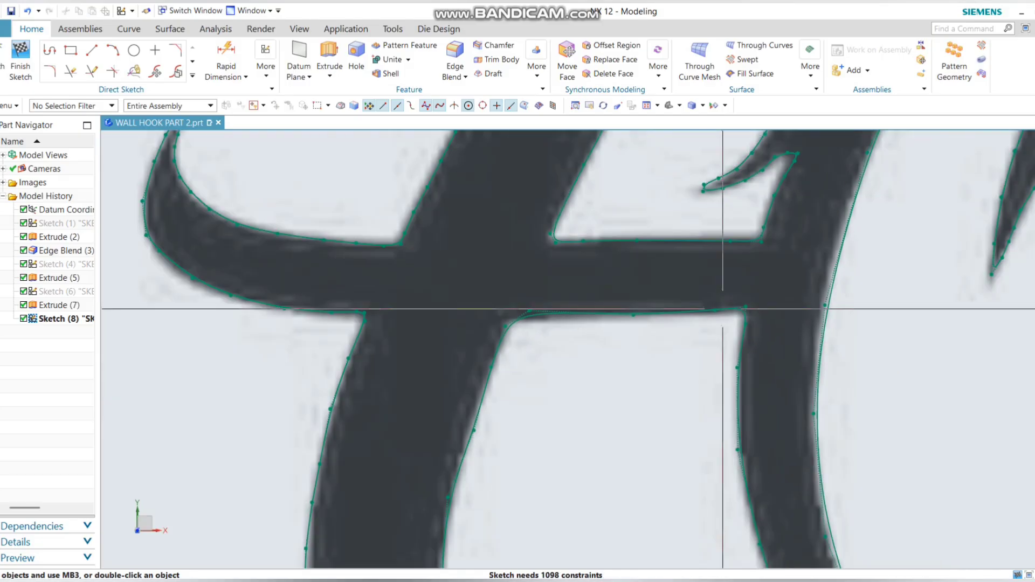
scroll(607, 306, down, 5)
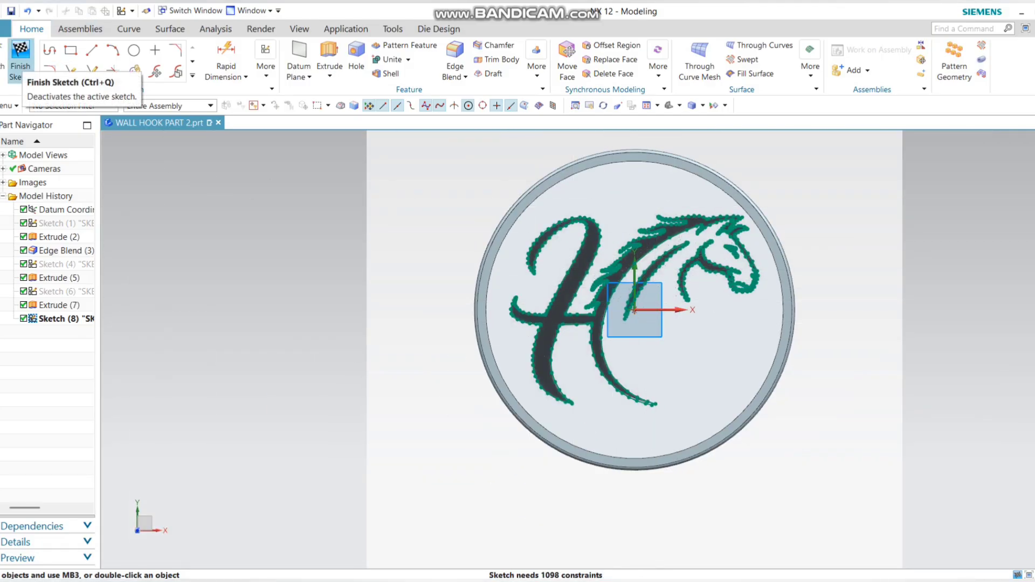
Finish the logo sketch and delete the reference raster image from the model
click(21, 56)
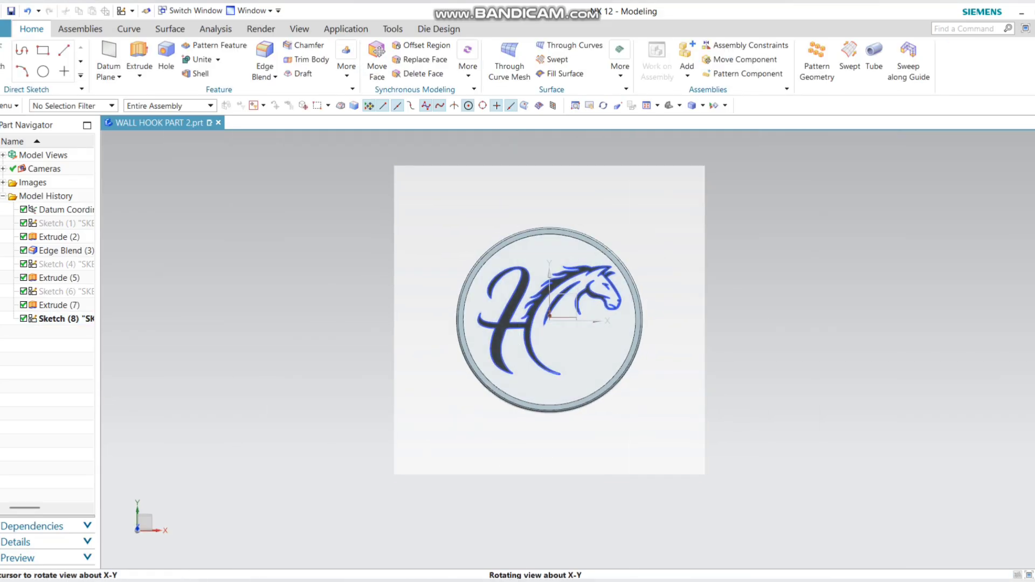
mouse_move(549, 318)
middle_down()
mouse_move(549, 269)
mouse_move(561, 302)
mouse_move(550, 334)
middle_up()
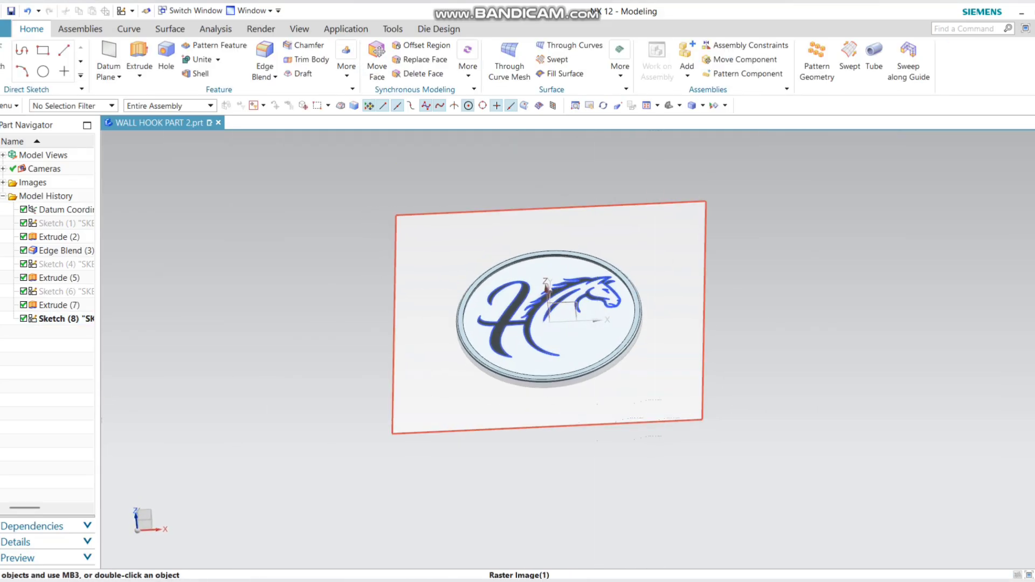
click(658, 415)
key(Delete)
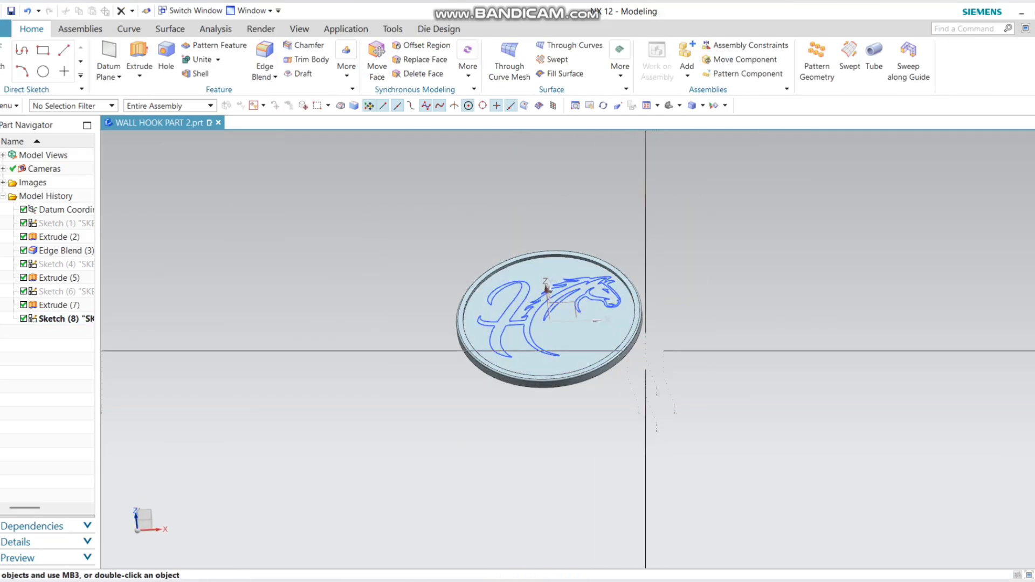
Extrude the H-and-horse logo curves 1 mm from the cover's recessed face, united with the cover body
scroll(562, 298, up, 4)
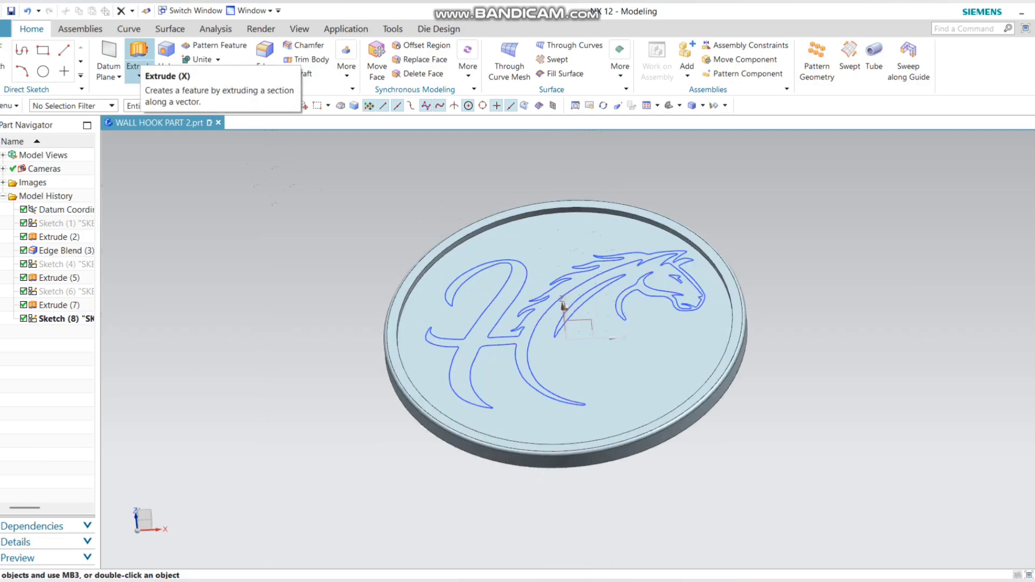
click(138, 54)
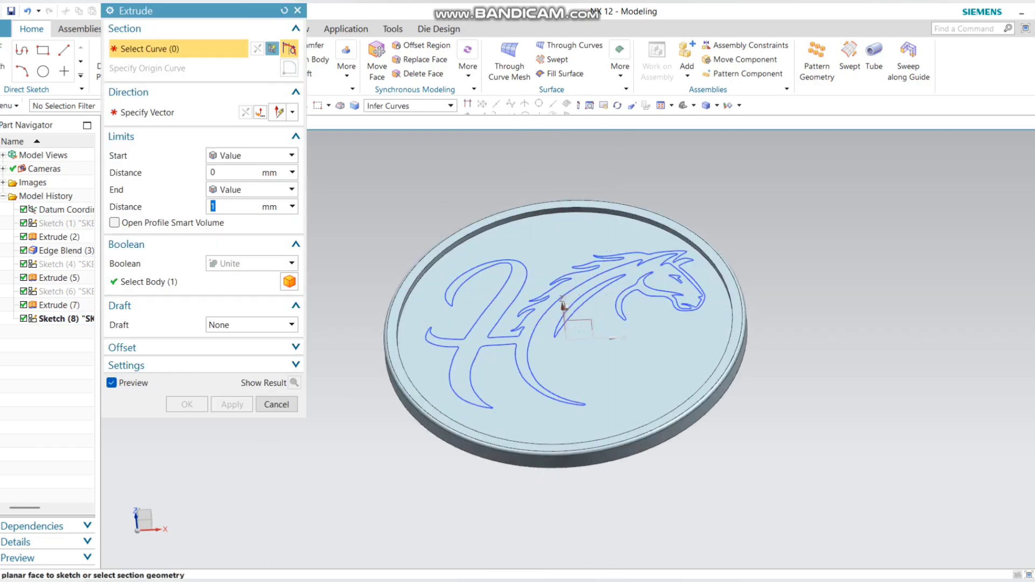
click(579, 292)
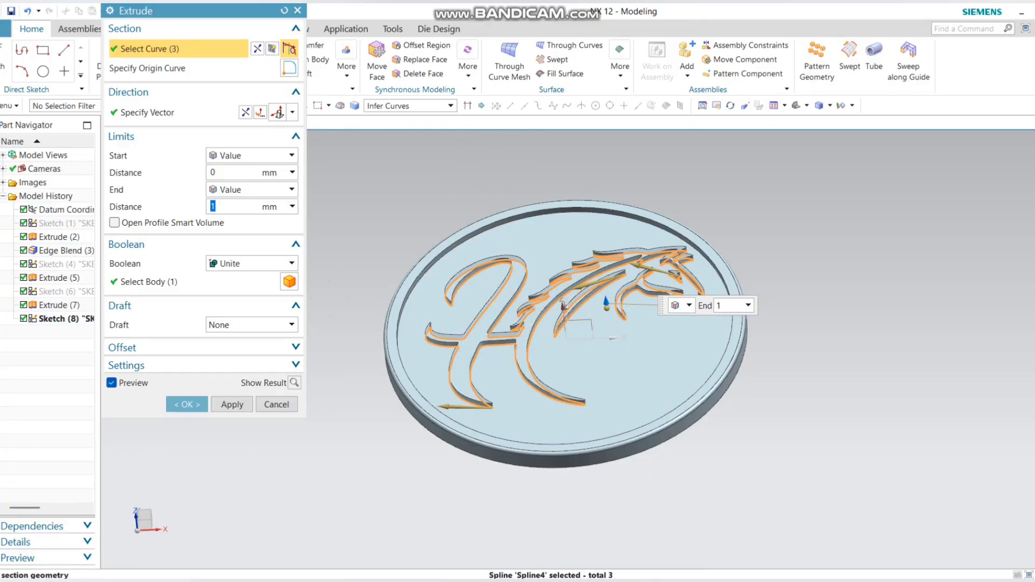
click(291, 263)
click(229, 291)
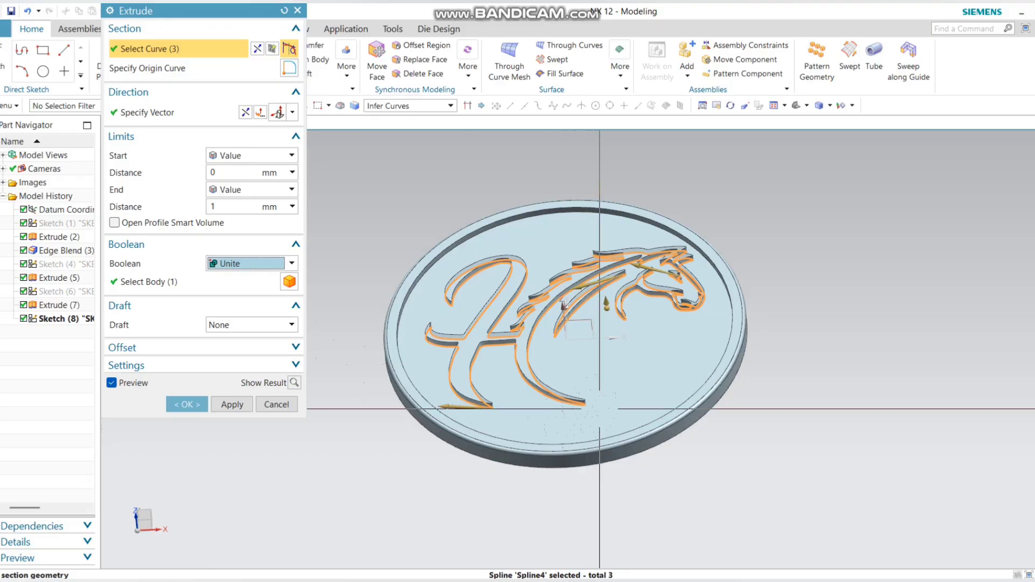
middle_click(604, 286)
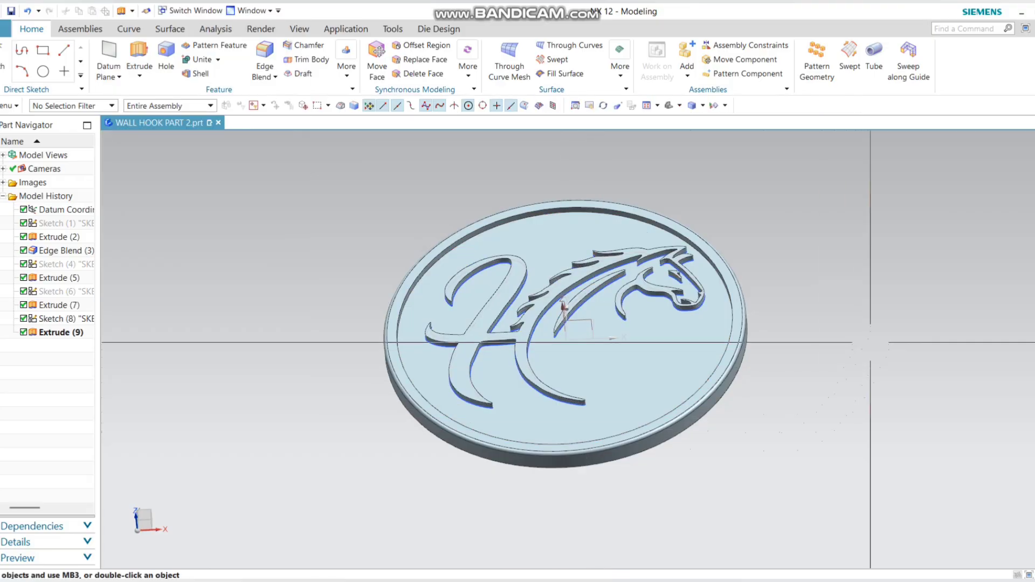
Hide all sketches in the part
middle_drag(871, 343, 861, 396)
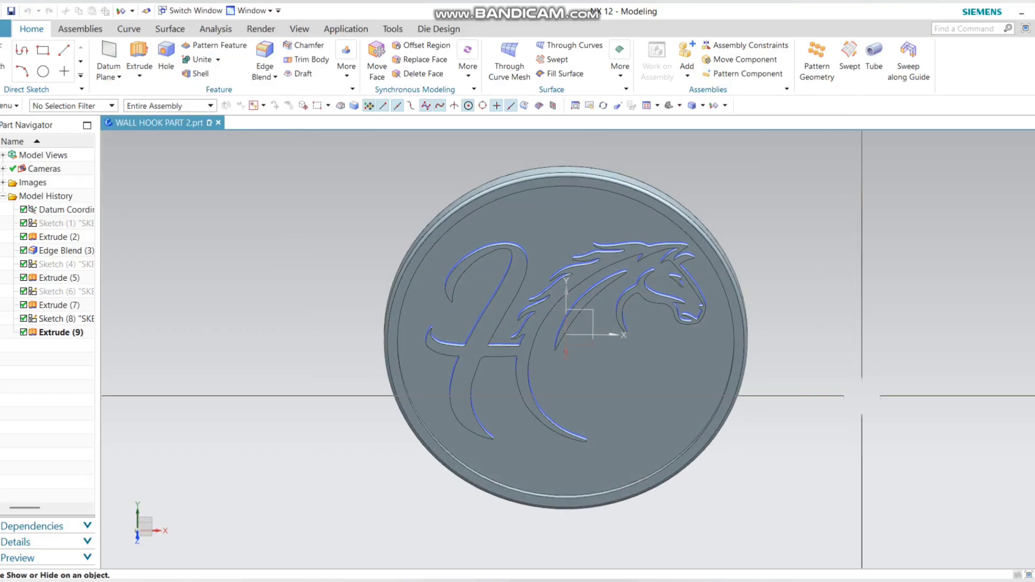
key(ctrl+w)
click(267, 112)
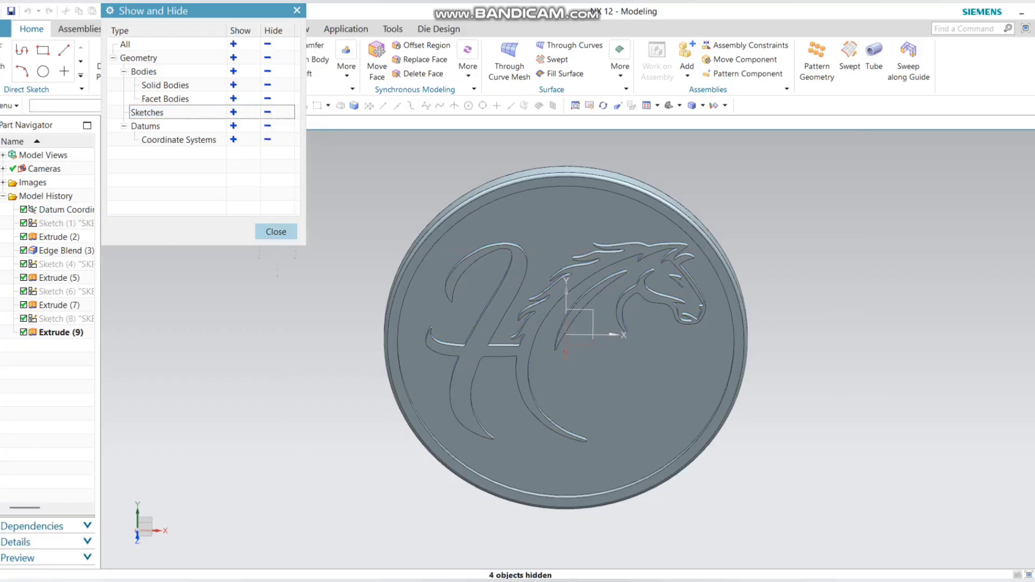
click(276, 231)
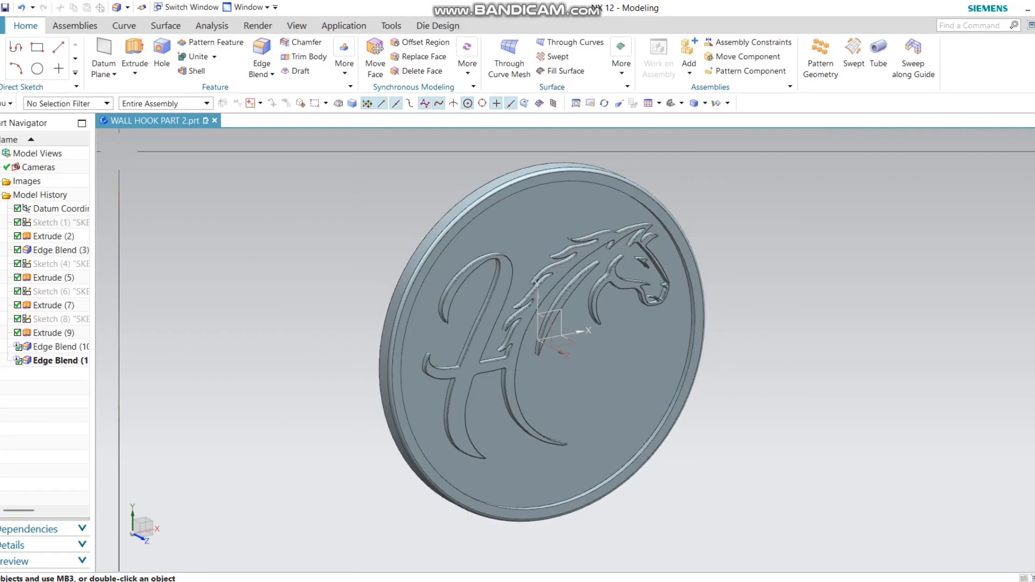
mouse_move(518, 335)
middle_down()
mouse_move(556, 297)
mouse_move(577, 238)
mouse_move(506, 324)
mouse_move(539, 242)
mouse_move(520, 302)
mouse_move(609, 318)
mouse_move(657, 302)
mouse_move(561, 340)
mouse_move(471, 302)
middle_up()
key(ctrl+j)
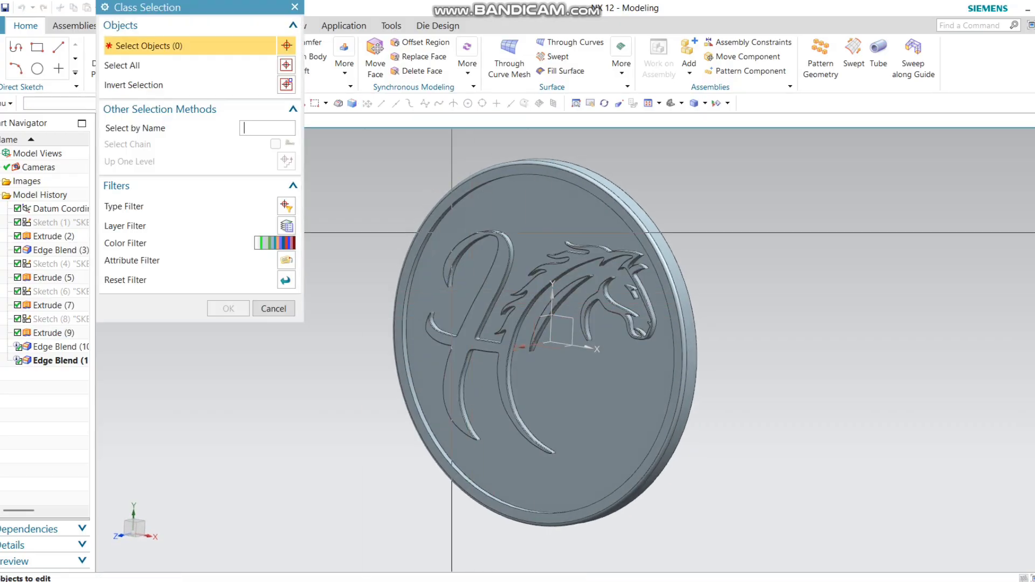
click(273, 308)
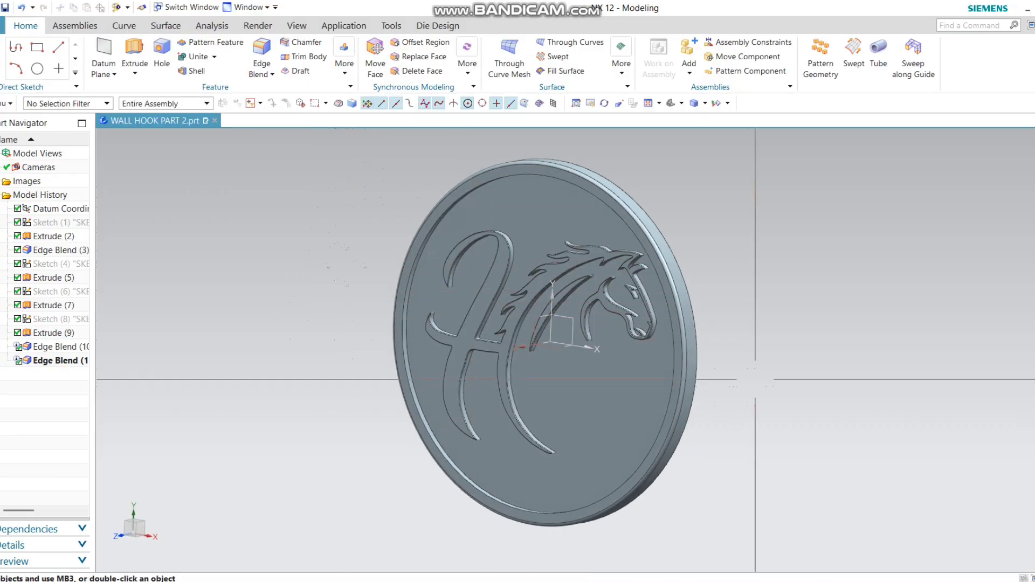
Switch the cover's display to True Shading and orbit to view the raised logo from above
right_click(778, 275)
click(818, 399)
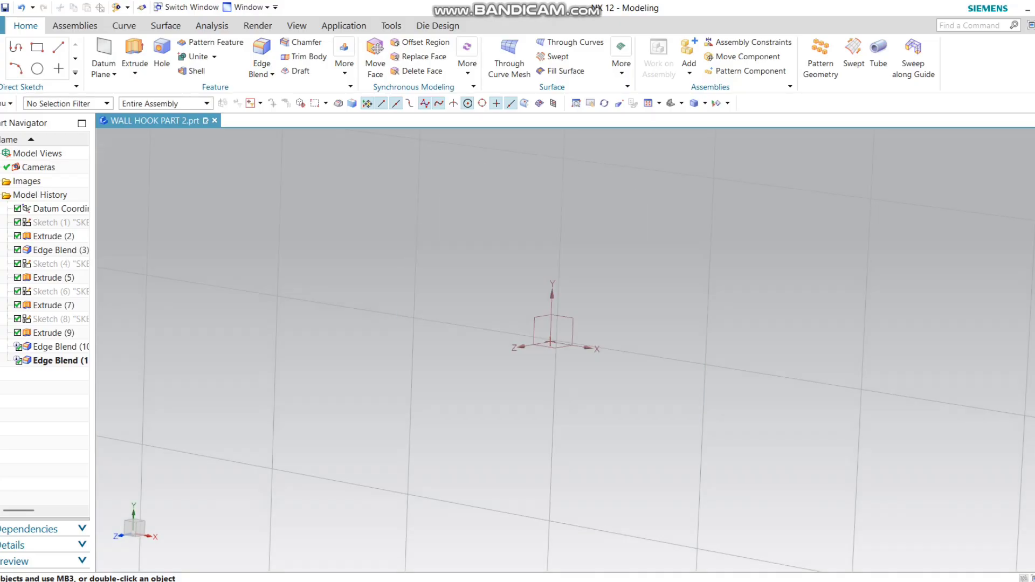
mouse_move(808, 398)
middle_down()
mouse_move(790, 345)
mouse_move(841, 372)
mouse_move(839, 318)
middle_up()
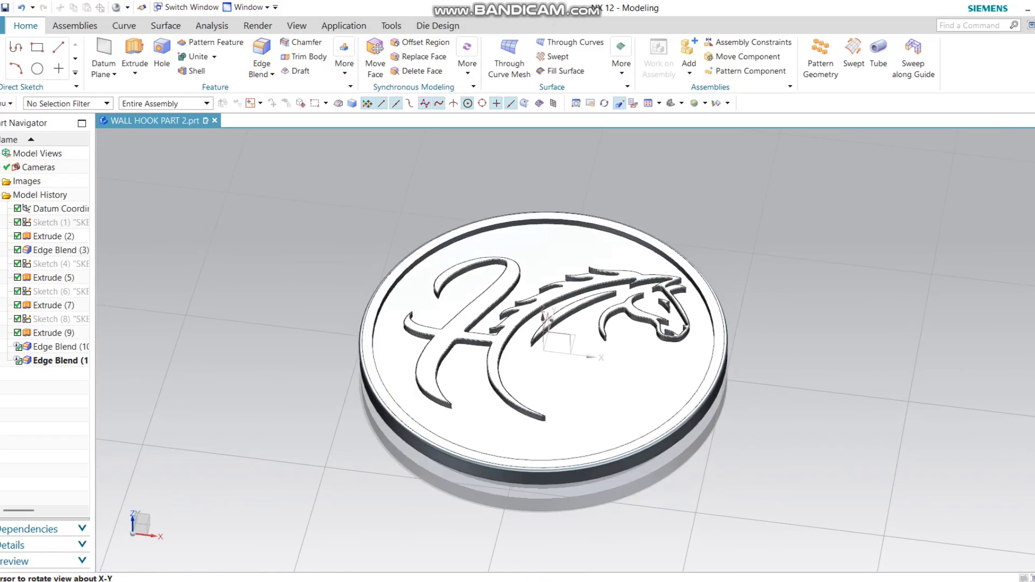
Edit the object display of the cover's solid body, setting its color to Granite Gray
key(ctrl+j)
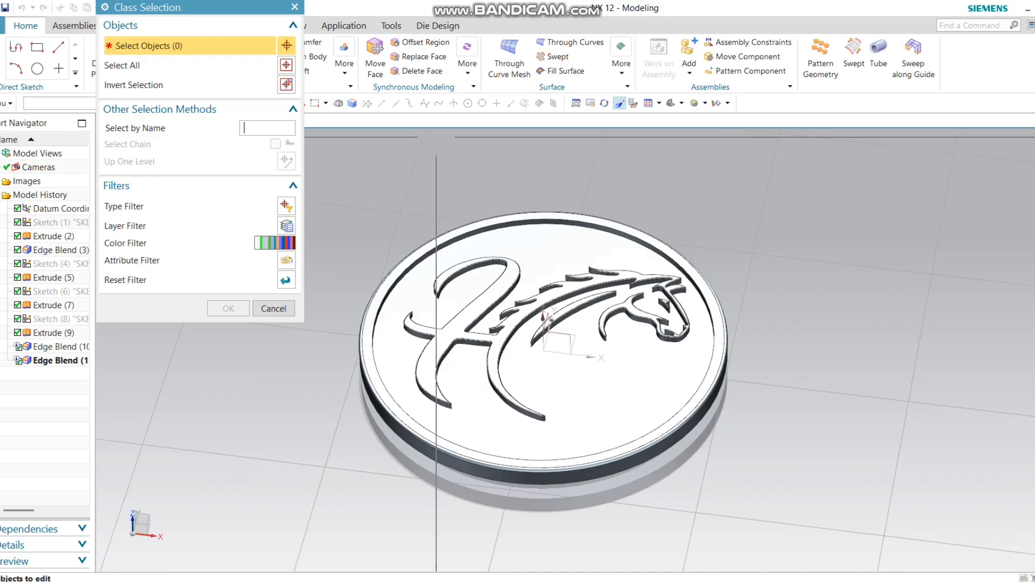
click(545, 377)
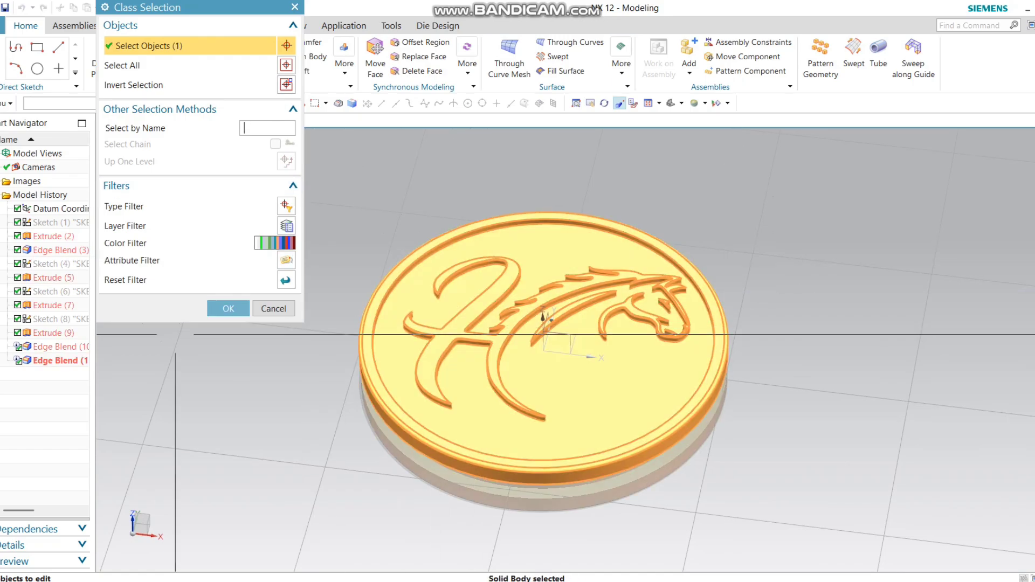
click(228, 308)
click(269, 84)
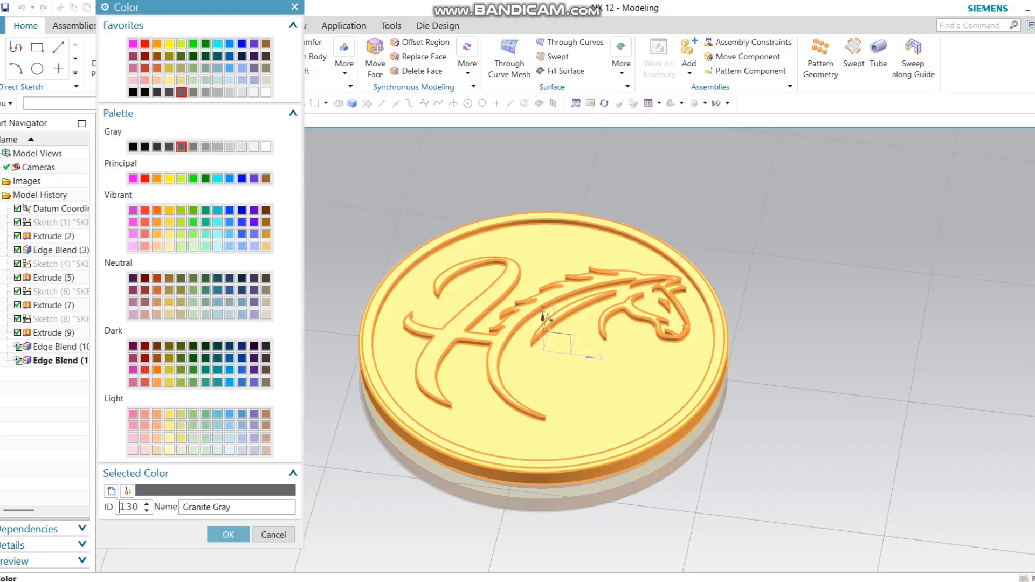
click(228, 535)
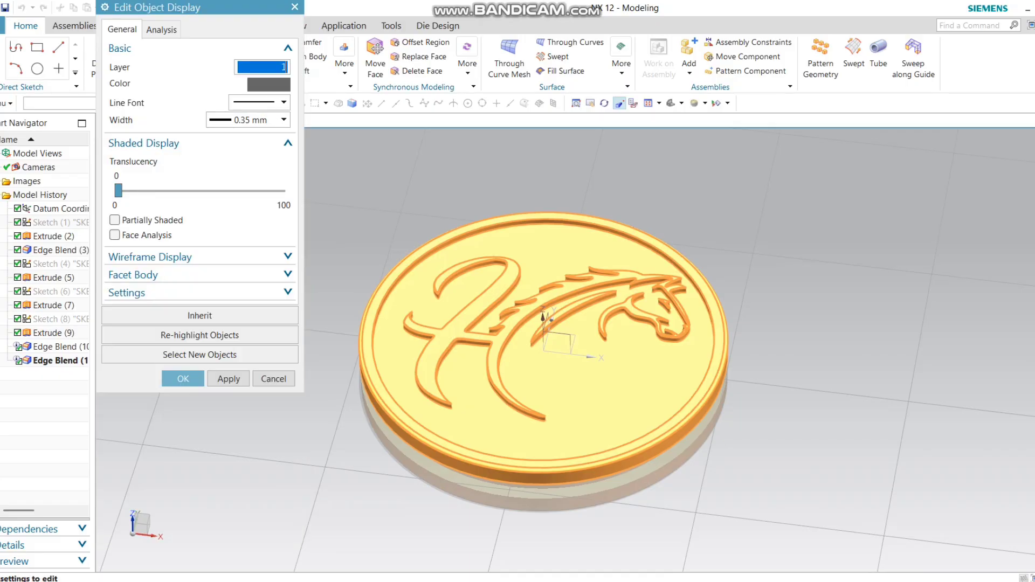
click(190, 377)
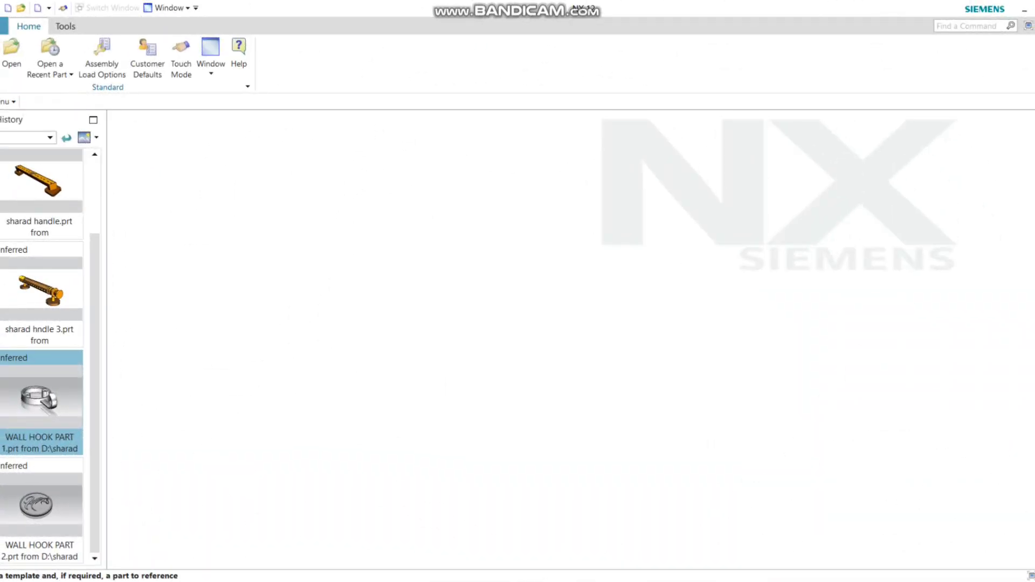
Create a new millimetre assembly file named assembly1.prt without adding a component yet
key(ctrl+n)
click(385, 221)
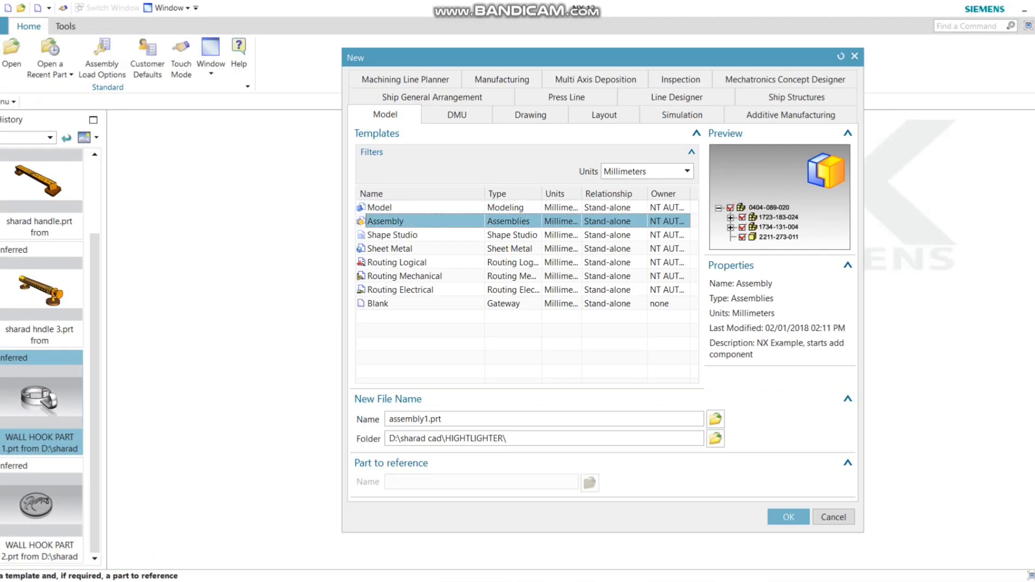
key(Return)
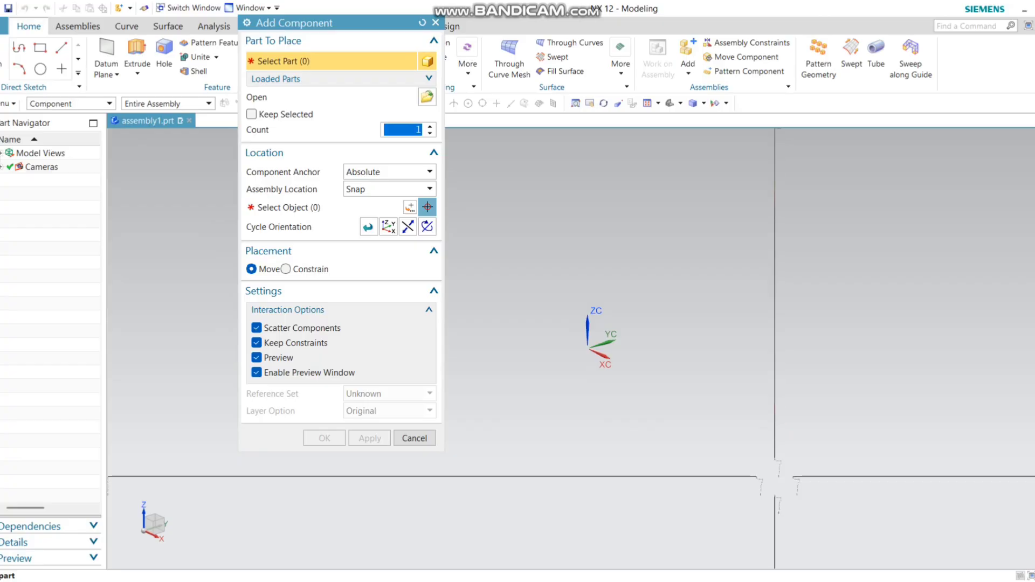
click(435, 22)
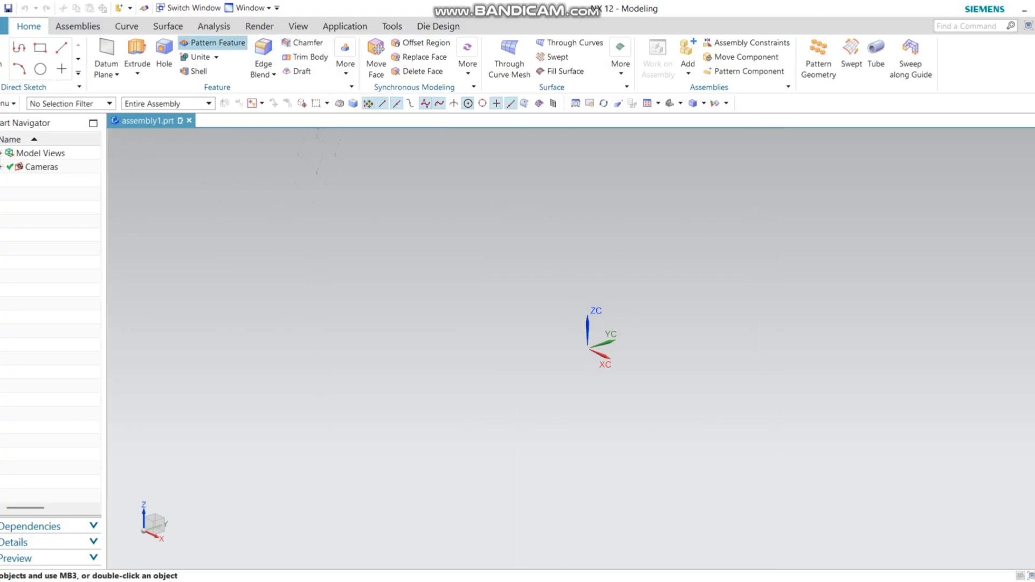
Start adding a component to the assembly and load WALL HOOK PART 1 from New folder (2) on the Desktop
click(78, 25)
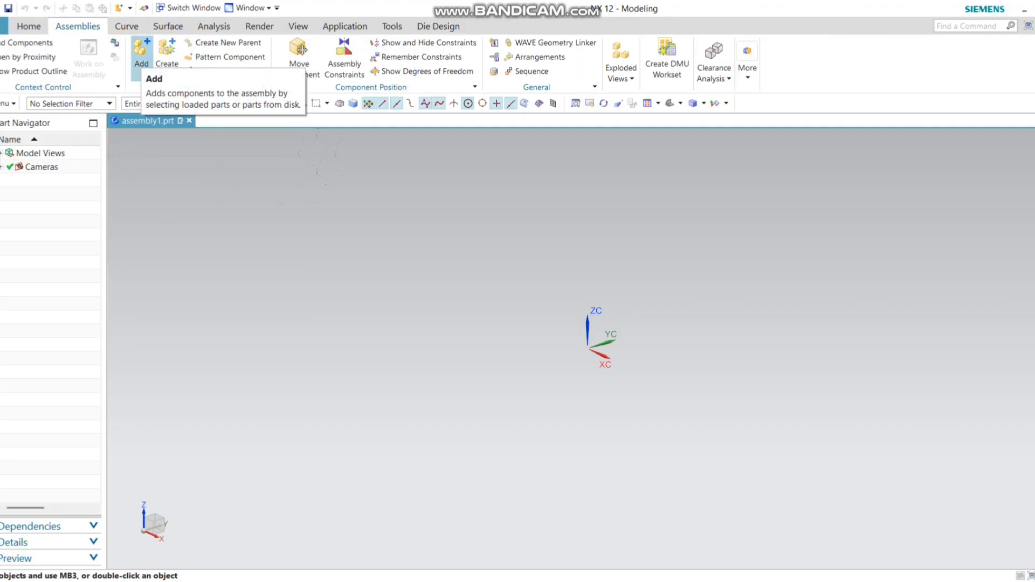
click(140, 51)
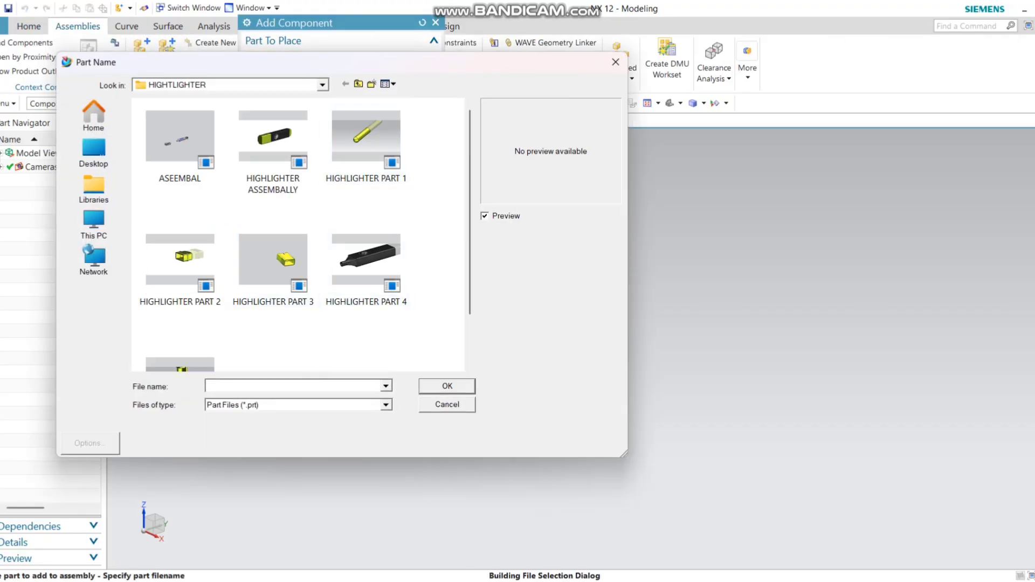
click(94, 152)
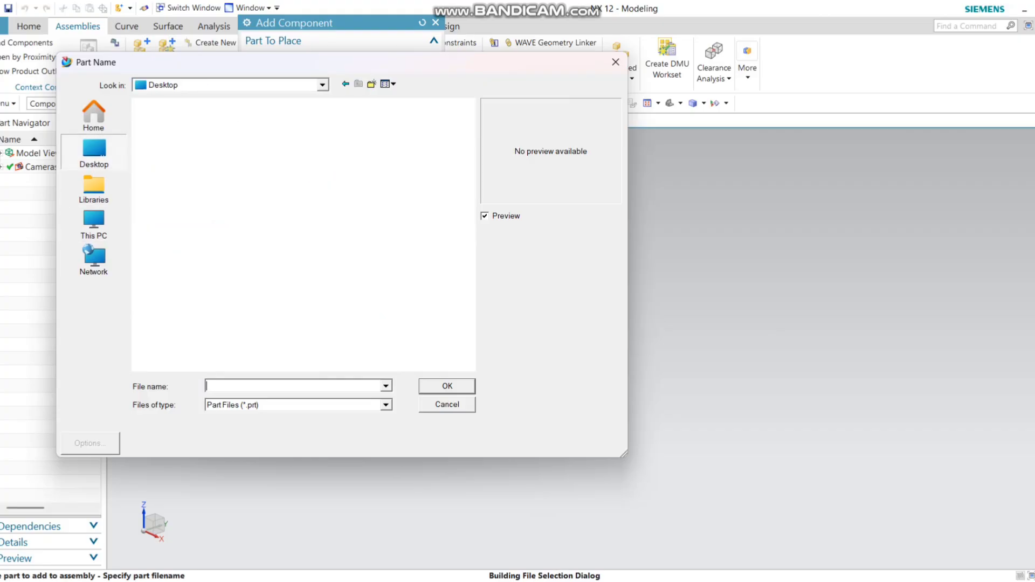
scroll(242, 297, down, 1)
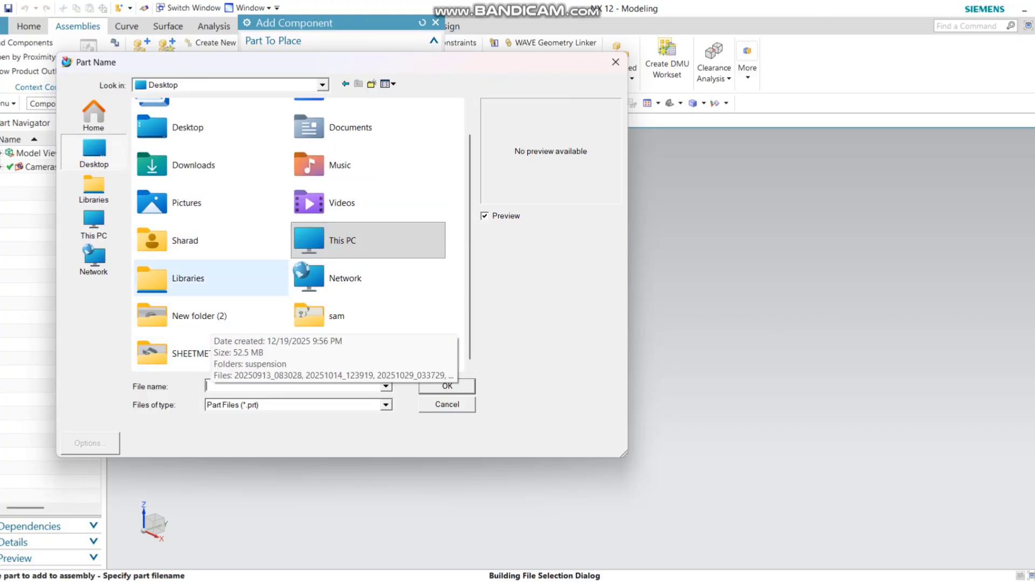
double_click(188, 316)
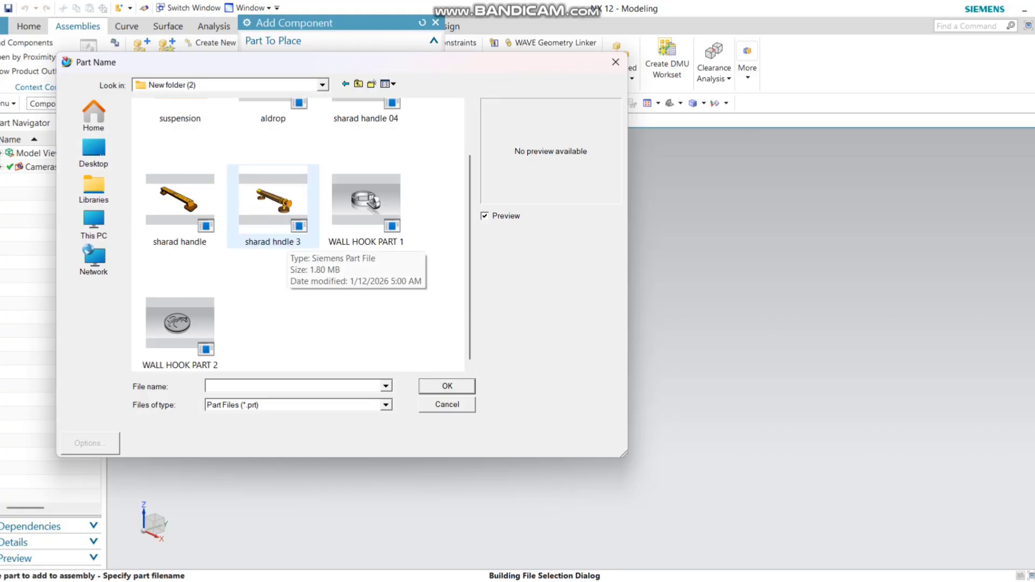
click(366, 202)
key(Return)
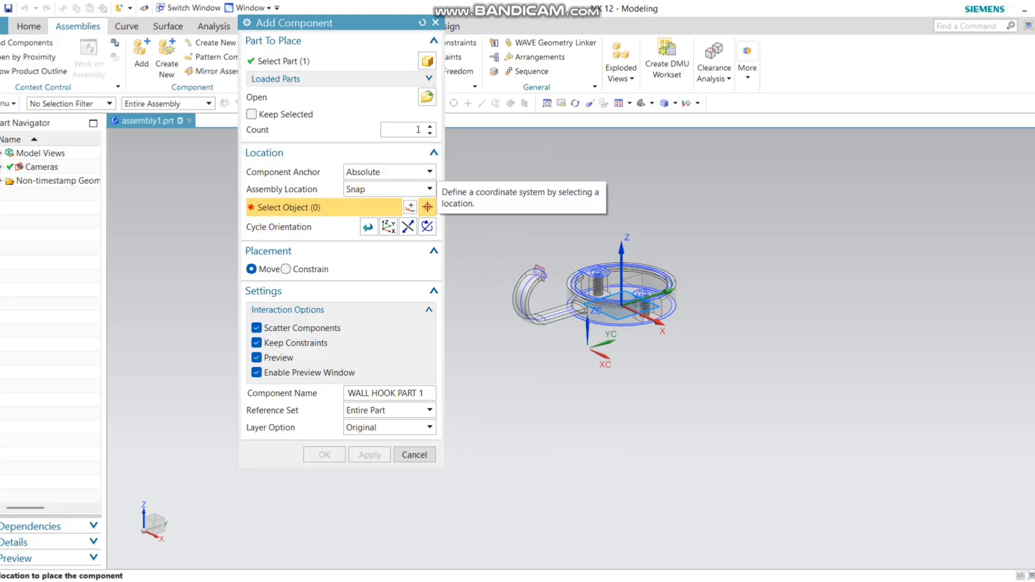
Place the hook part at Absolute - Work Part, rotate it upright with the hook hanging down, and add it to the assembly
click(430, 188)
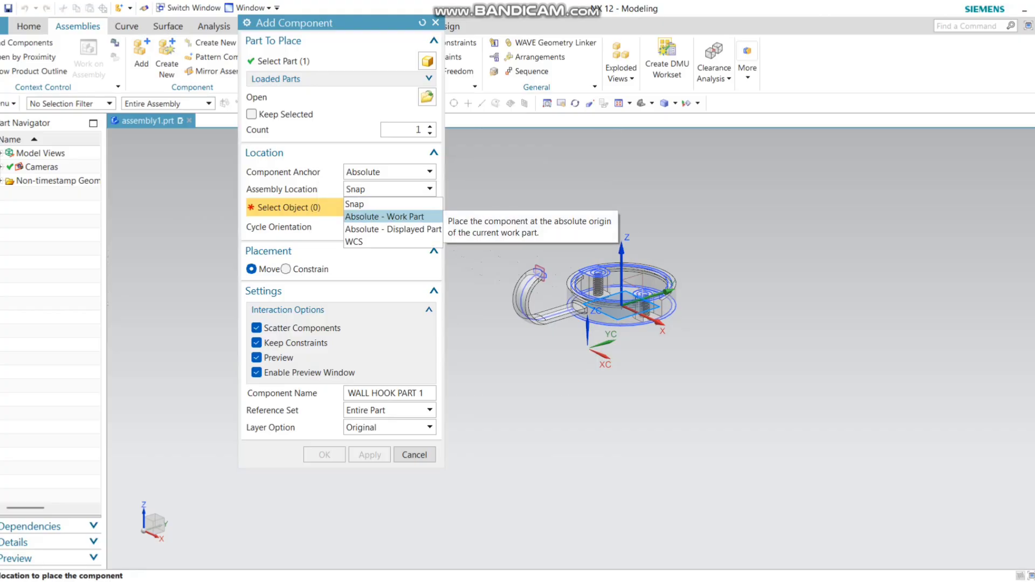
click(384, 216)
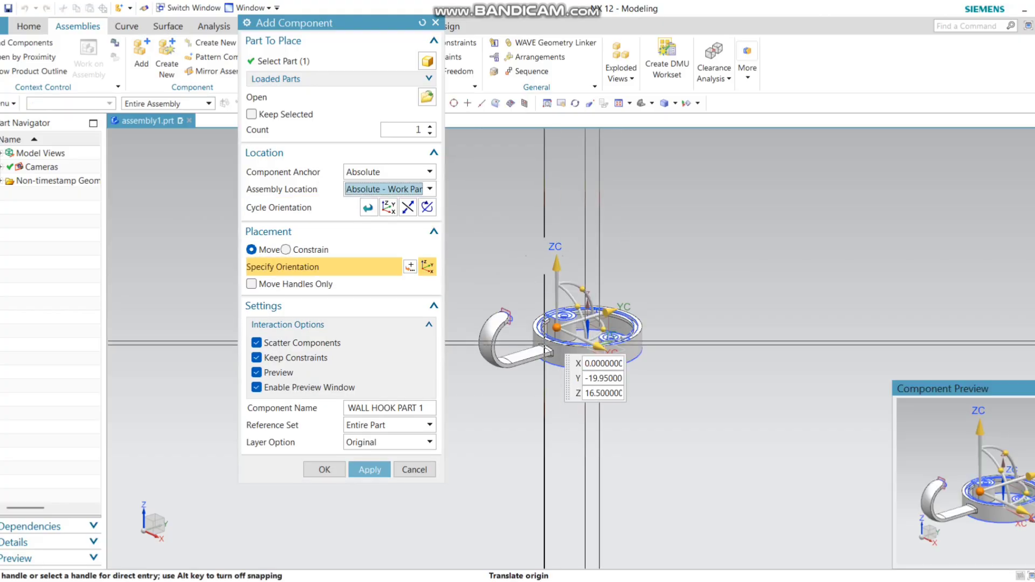
drag(582, 290, 531, 304)
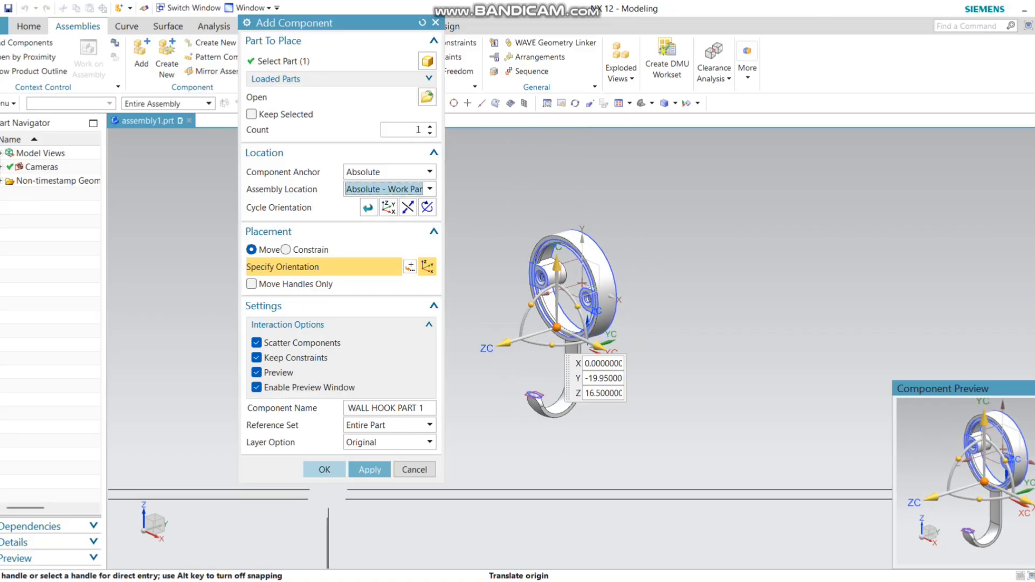
click(325, 470)
click(427, 322)
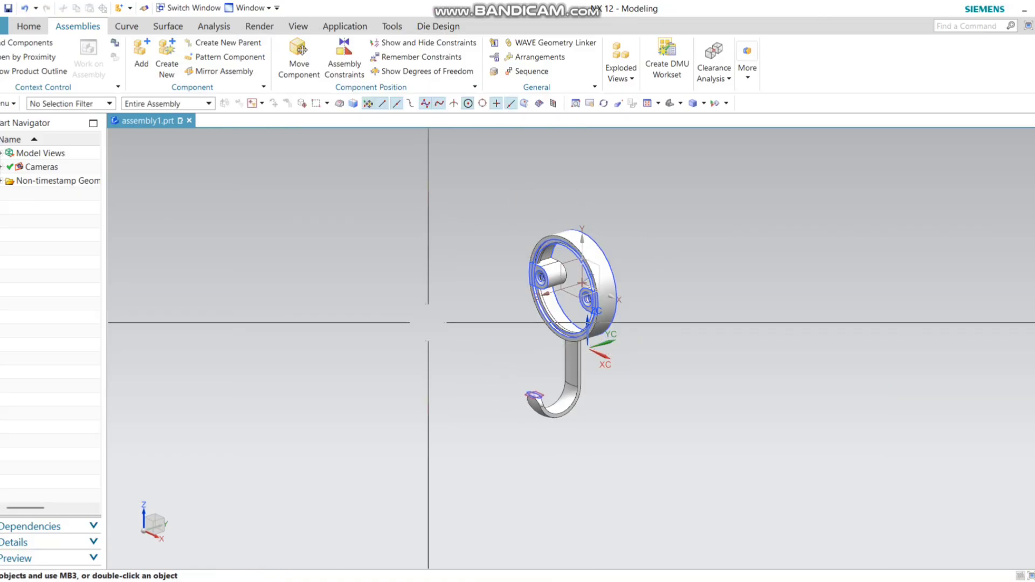
scroll(604, 292, up, 3)
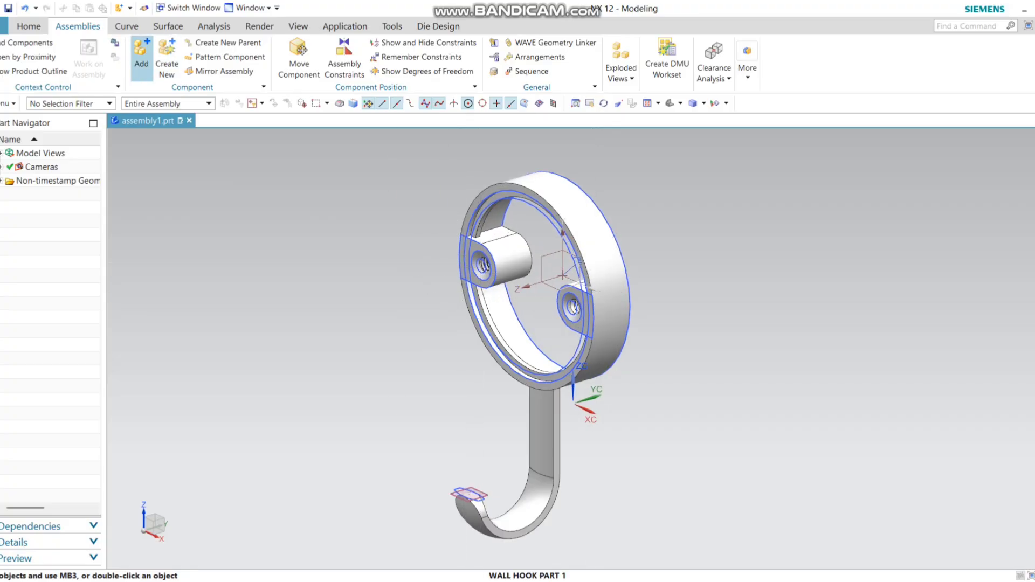
Load WALL HOOK PART 2 from New folder (2) as the second component to add
click(141, 54)
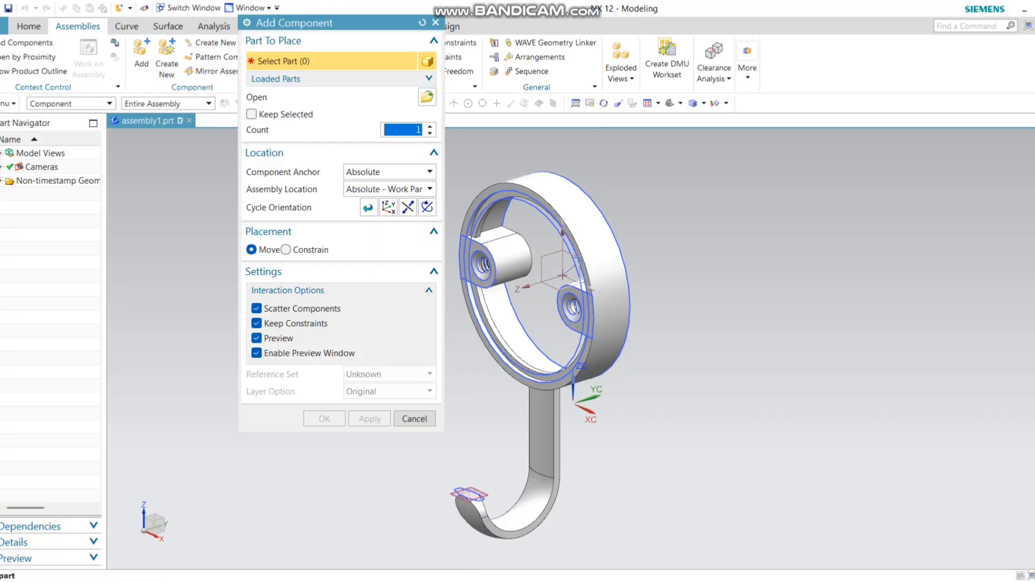
click(427, 97)
scroll(370, 254, down, 2)
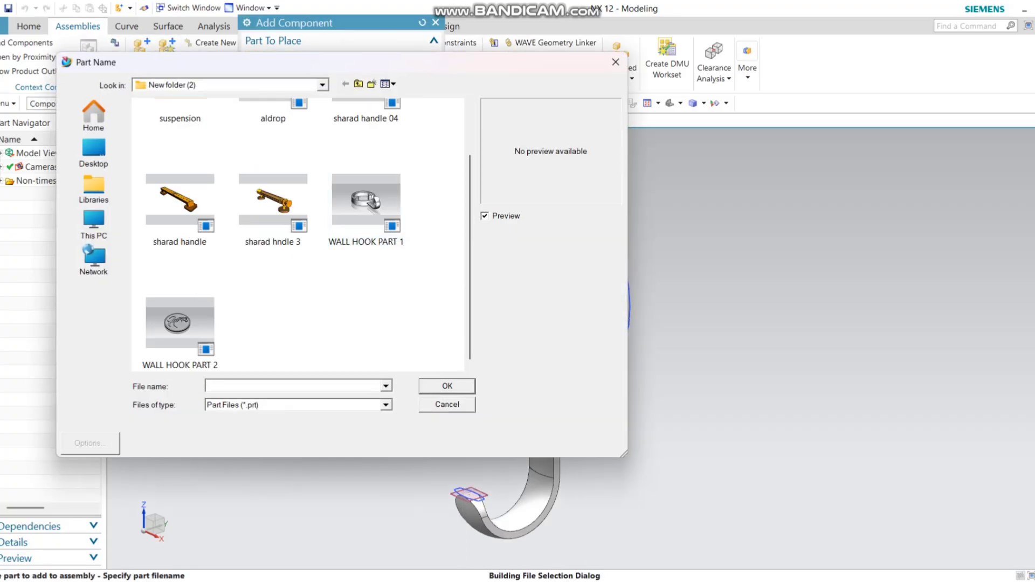
click(180, 326)
click(447, 386)
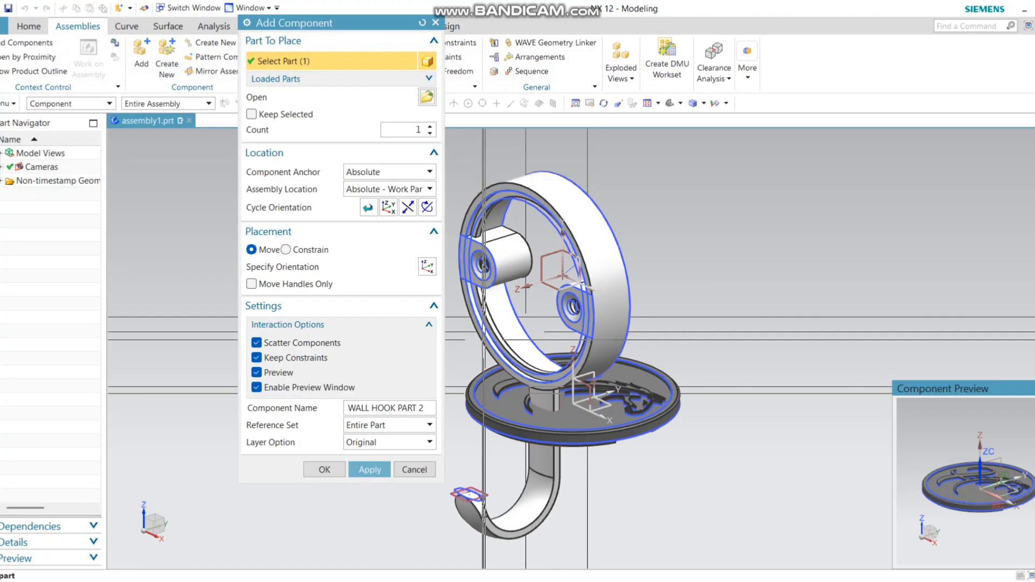
Place the cover beside the hook with the Snap location, rotate it upright to face the same way, and add it
click(388, 188)
click(378, 198)
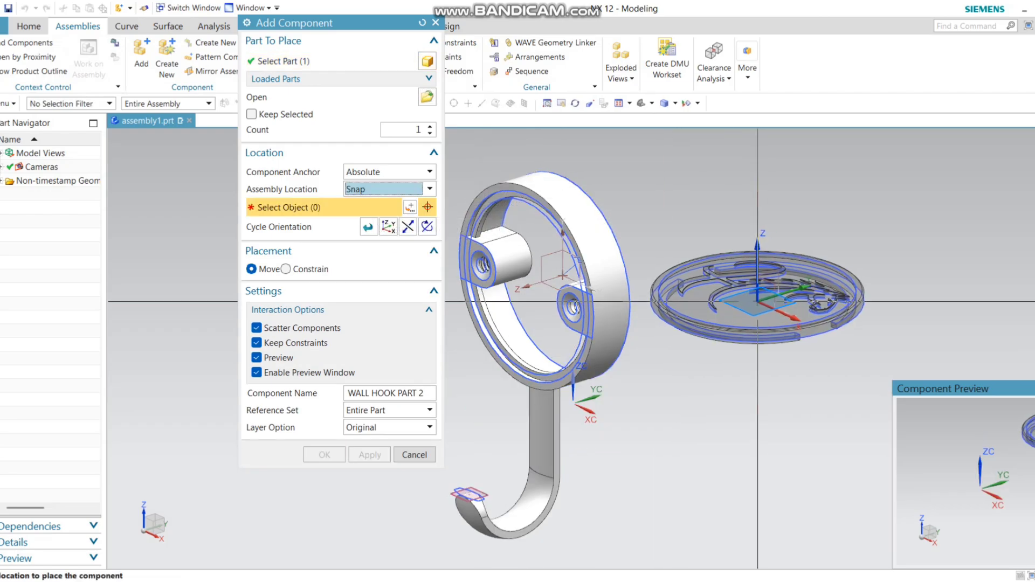
click(757, 298)
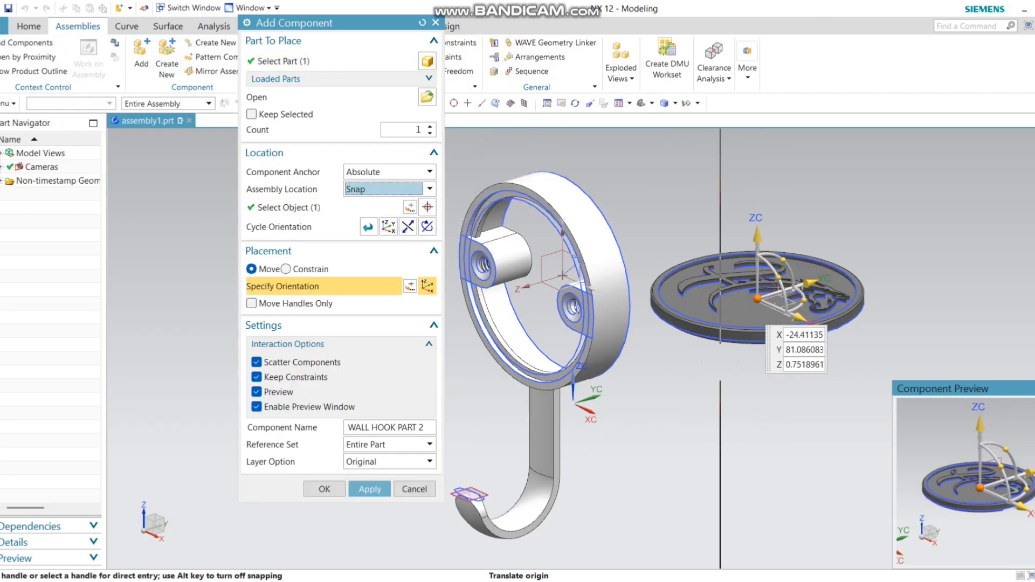
drag(781, 246, 692, 263)
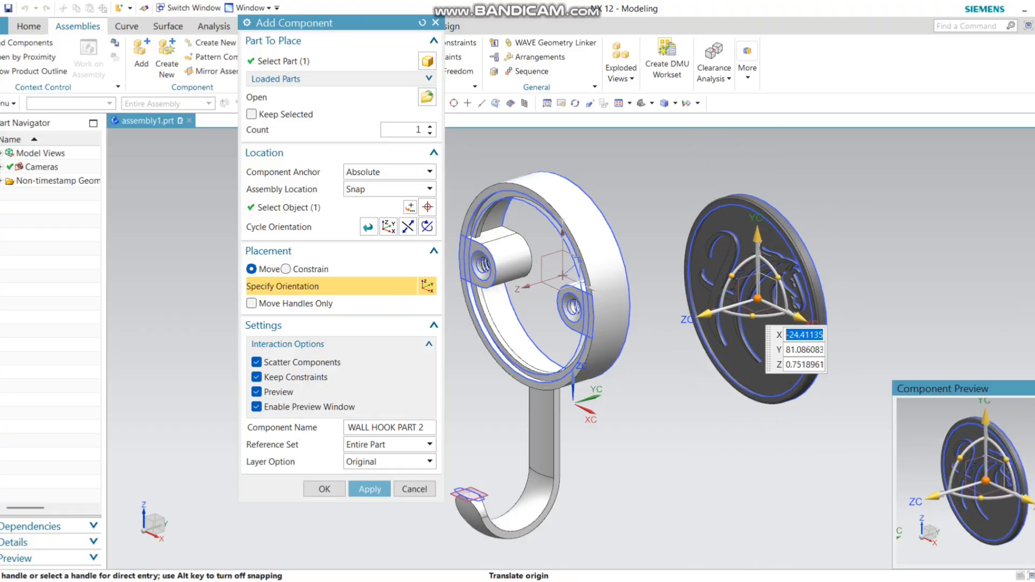
click(324, 489)
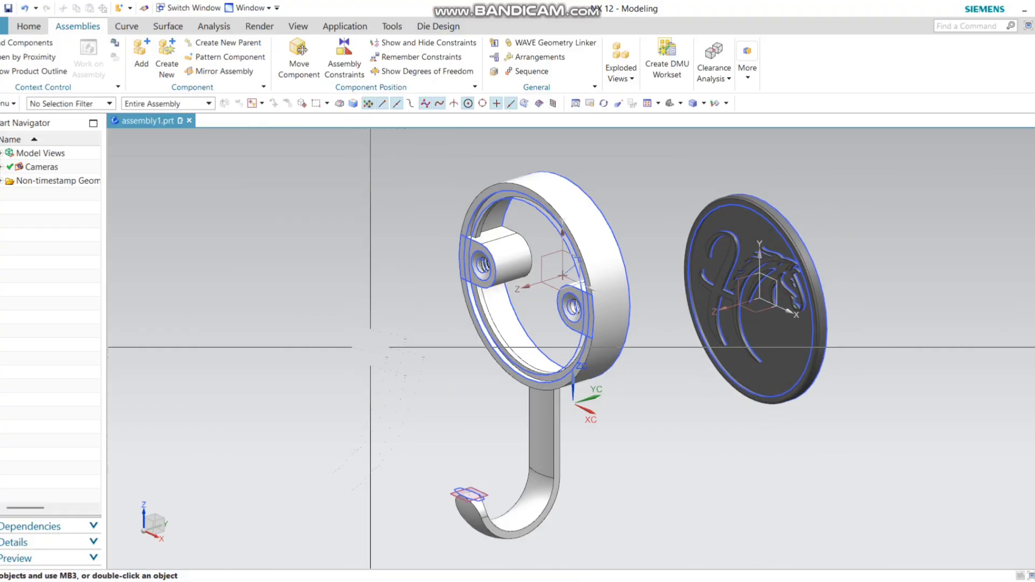
Hide all sketches in the assembly
scroll(388, 358, up, 2)
scroll(554, 400, down, 2)
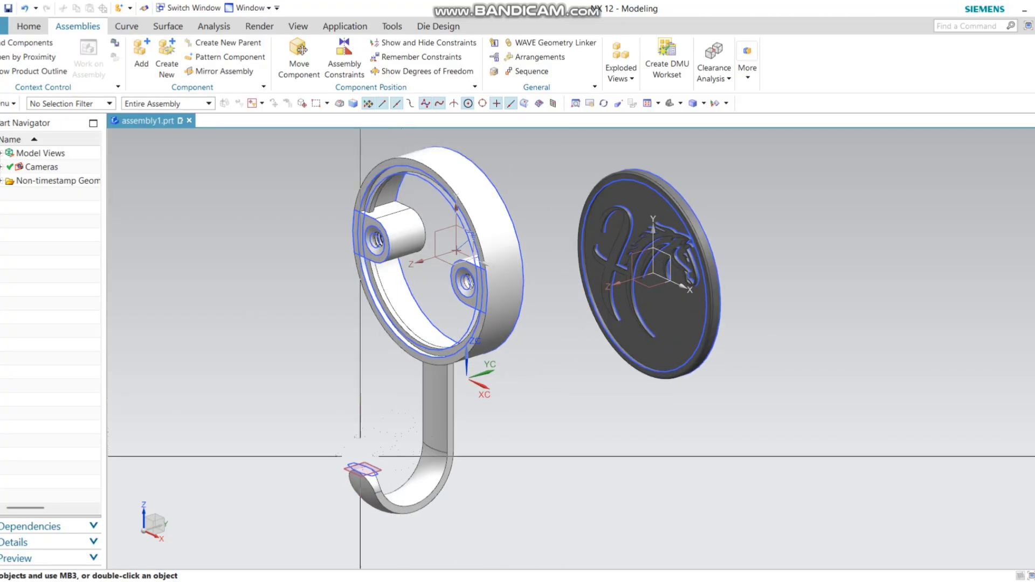
key(ctrl+w)
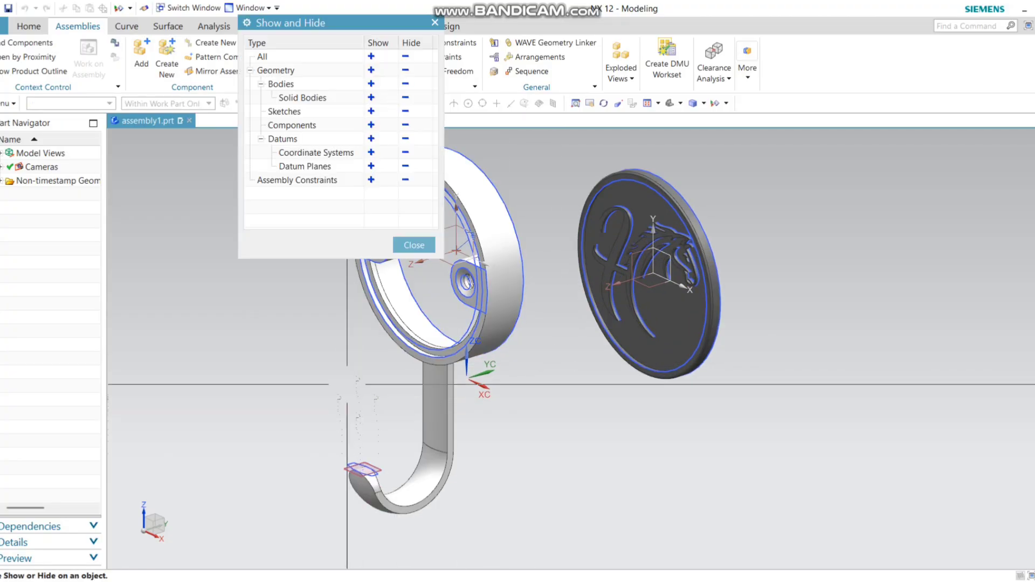
click(405, 111)
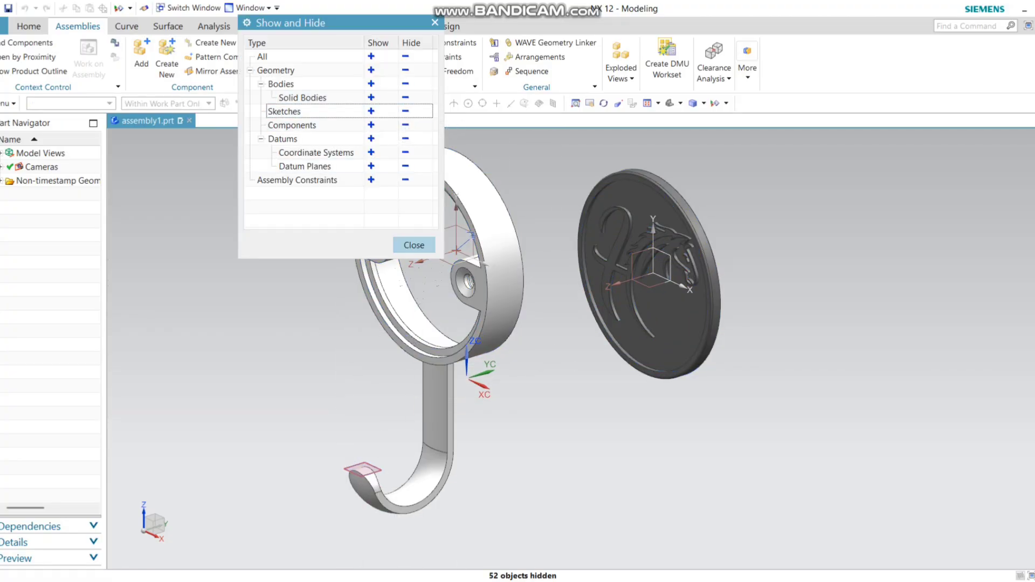
click(413, 245)
Hide all datums in the assembly, including the coordinate systems and the plane at the hook's tip
scroll(361, 493, down, 4)
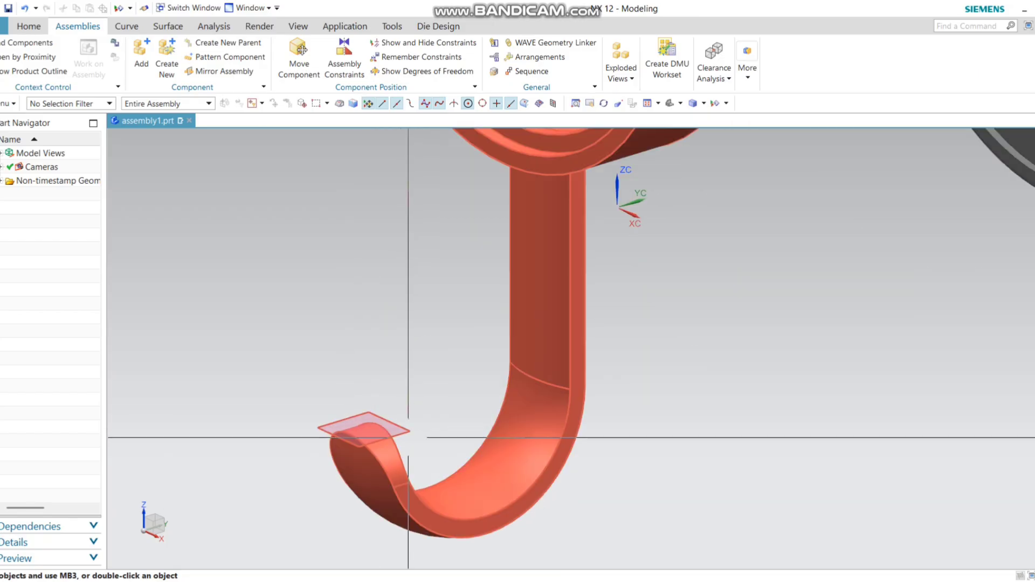
click(408, 426)
key(Escape)
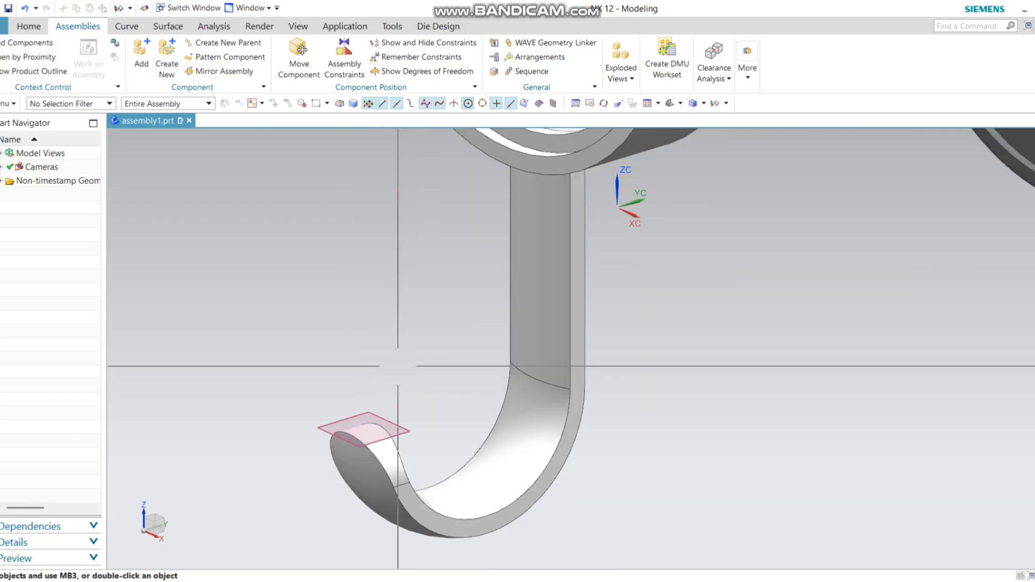
key(ctrl+w)
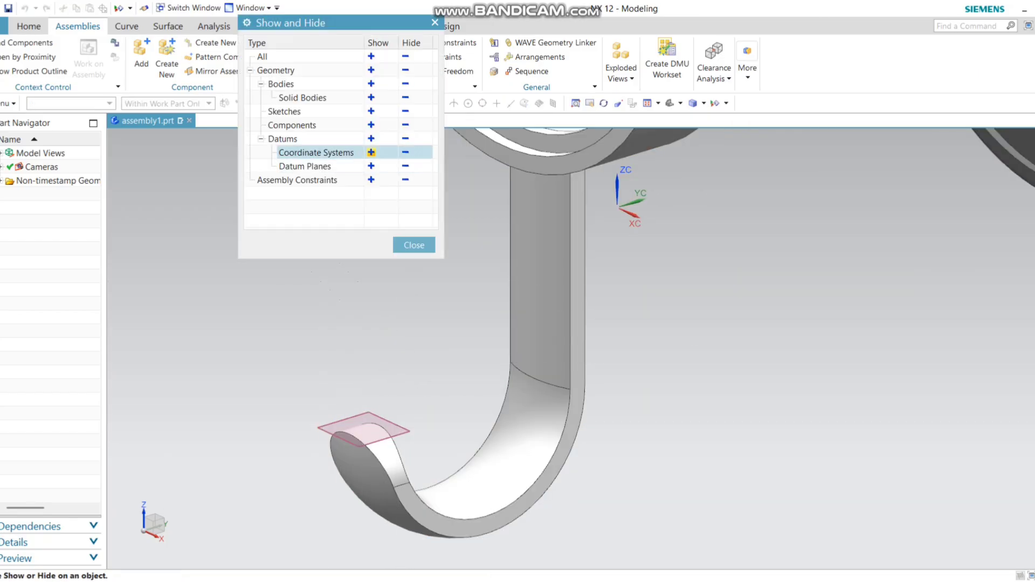
click(405, 139)
click(415, 246)
scroll(406, 342, down, 6)
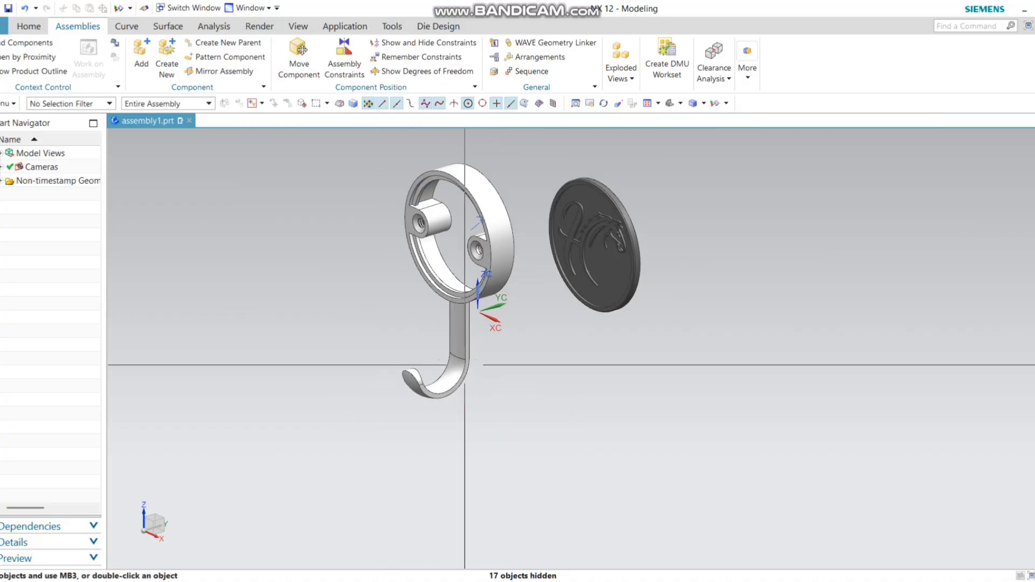
Apply a Touch/Align constraint with Prefer Touch between the centerlines of the hook's ring and the cover
scroll(435, 178, up, 2)
scroll(459, 194, up, 1)
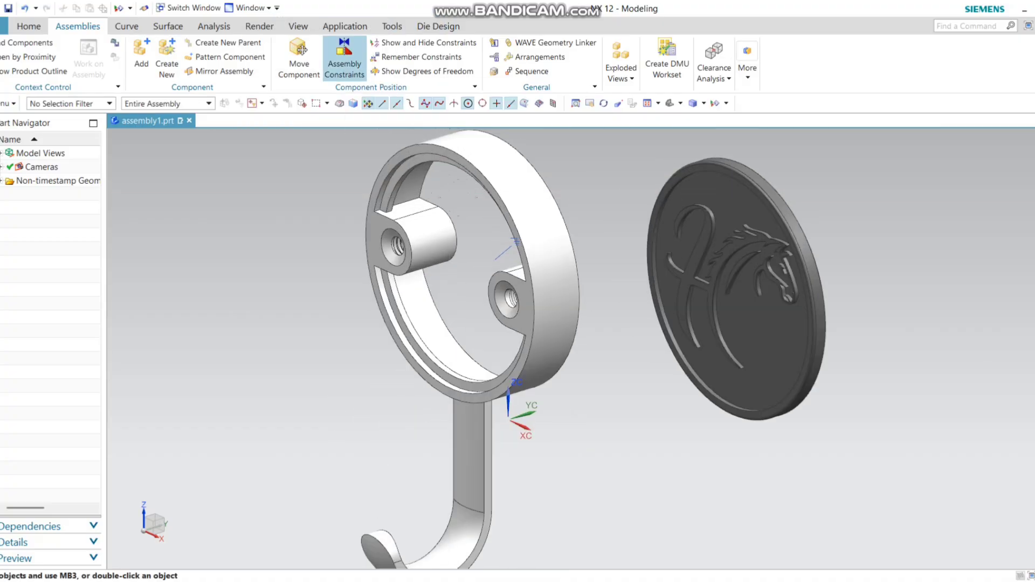
click(345, 58)
drag(318, 26, 119, 50)
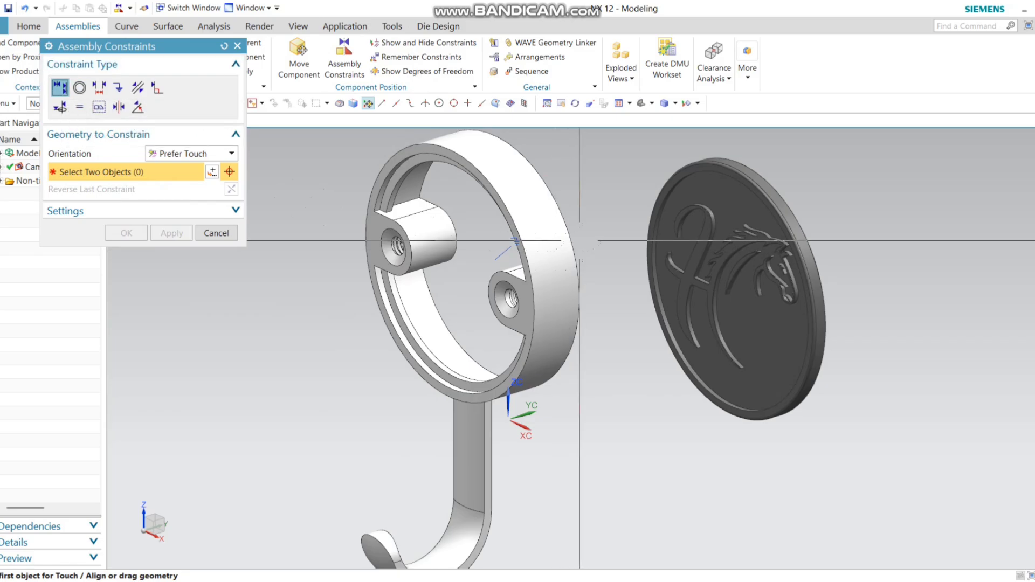
scroll(499, 254, up, 2)
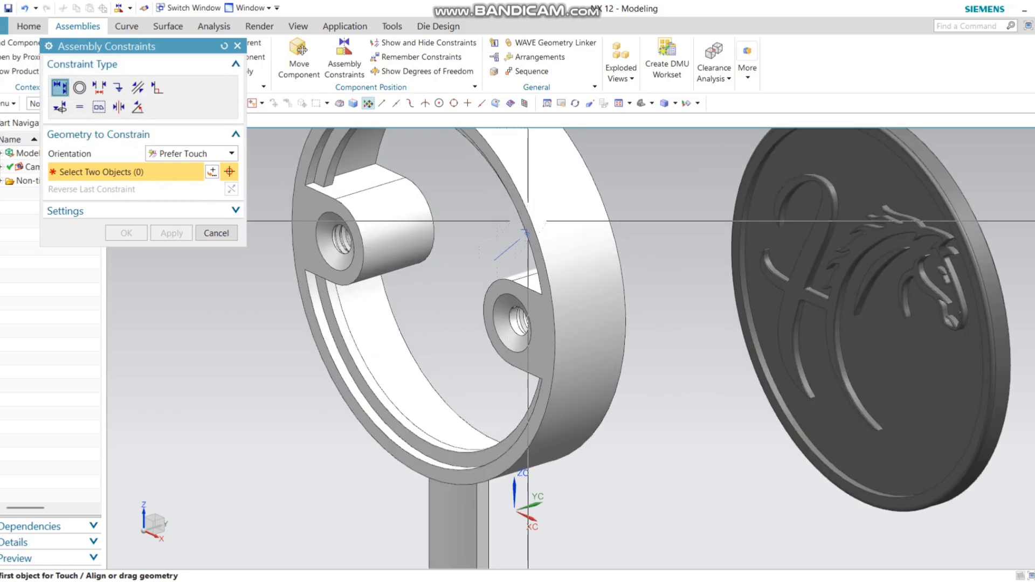
click(459, 268)
scroll(459, 268, down, 2)
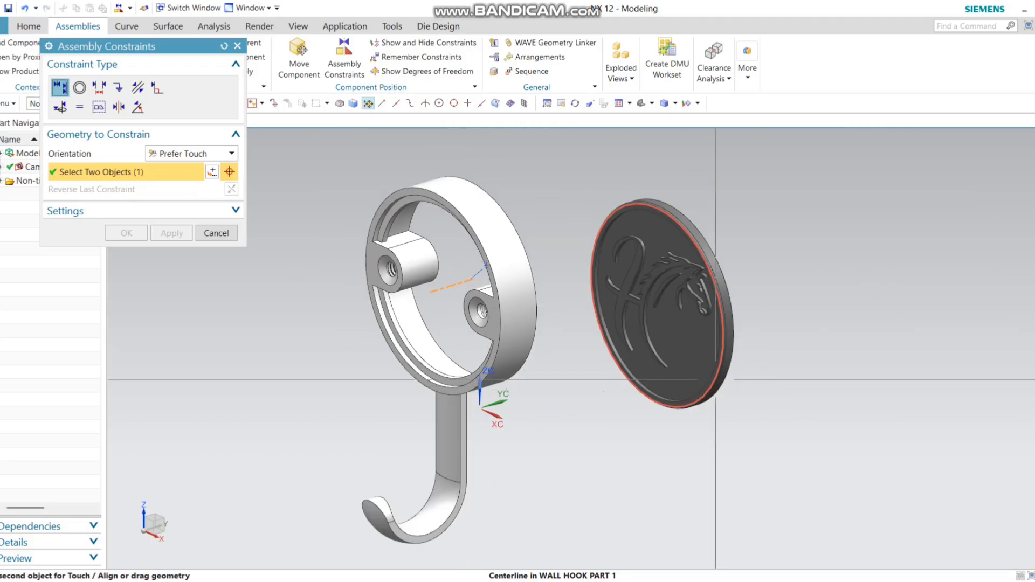
scroll(678, 364, up, 2)
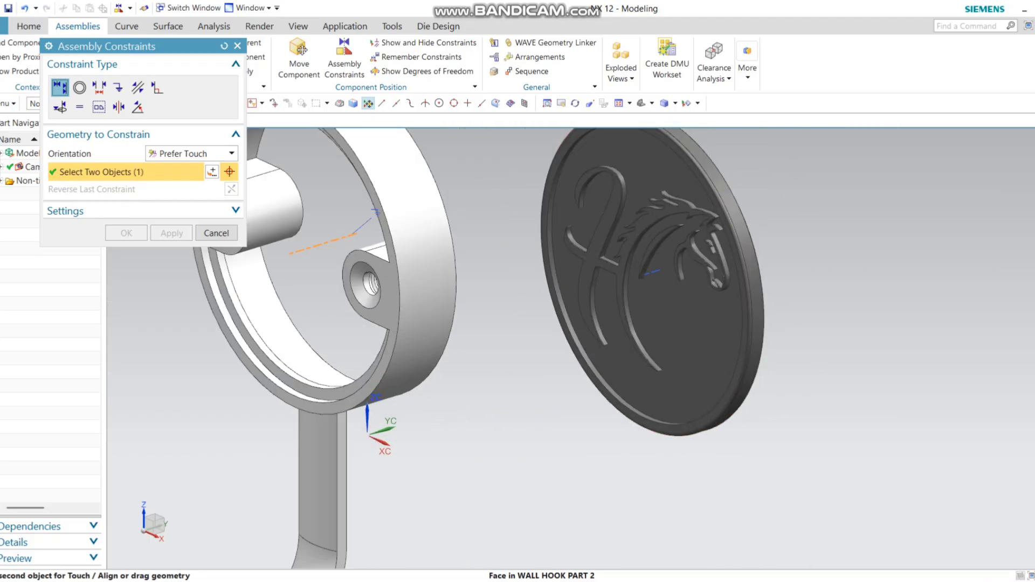
click(654, 274)
scroll(597, 284, down, 3)
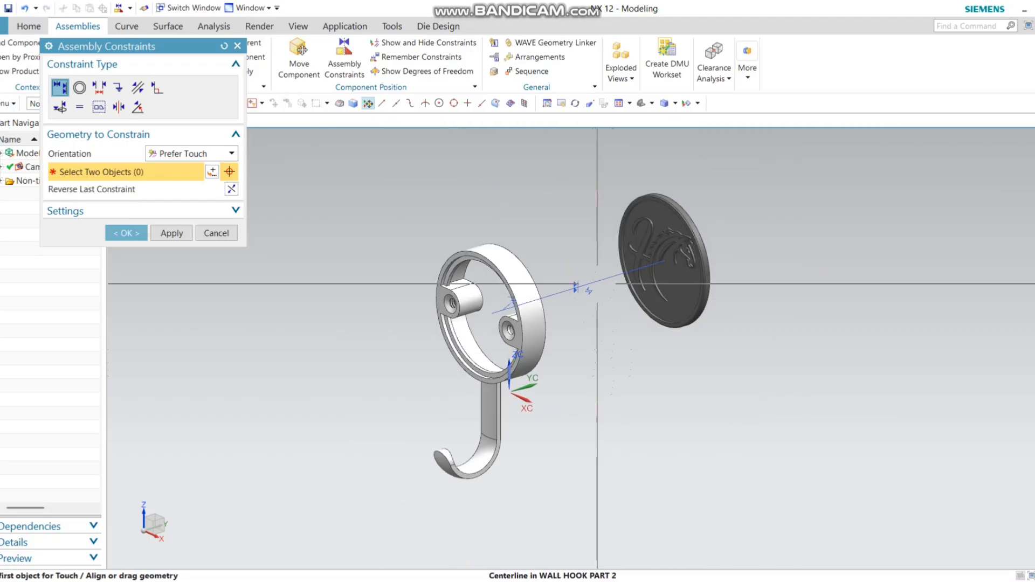
click(172, 233)
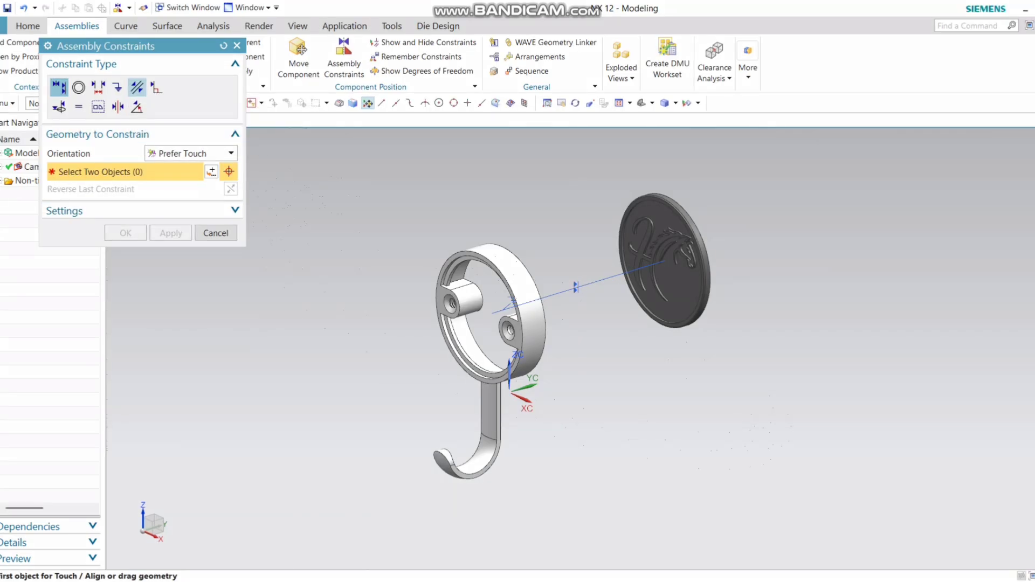
Add a Parallel constraint between the front face of the hook's ring and the cover's logo face
click(137, 87)
scroll(514, 363, up, 3)
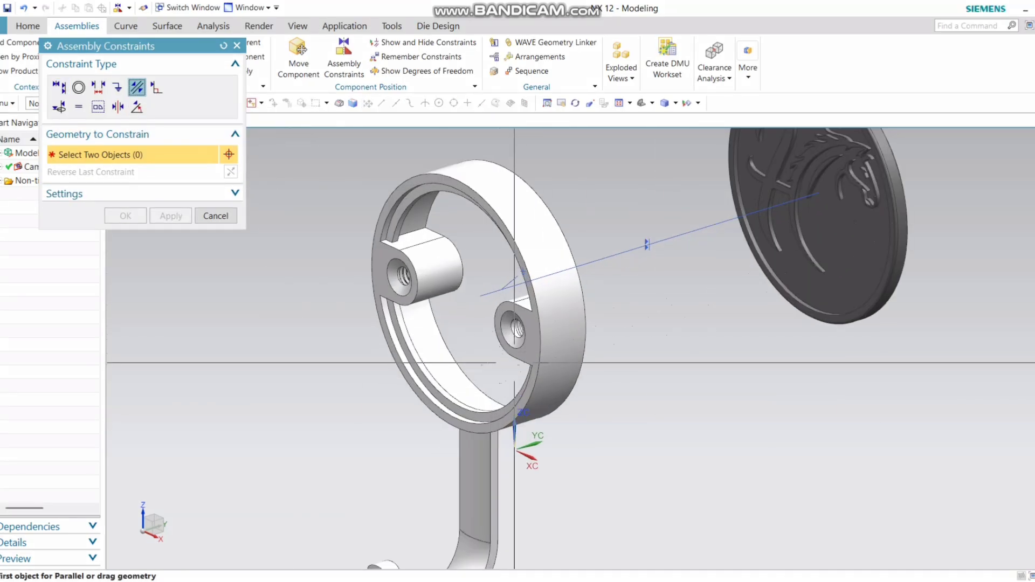
click(530, 343)
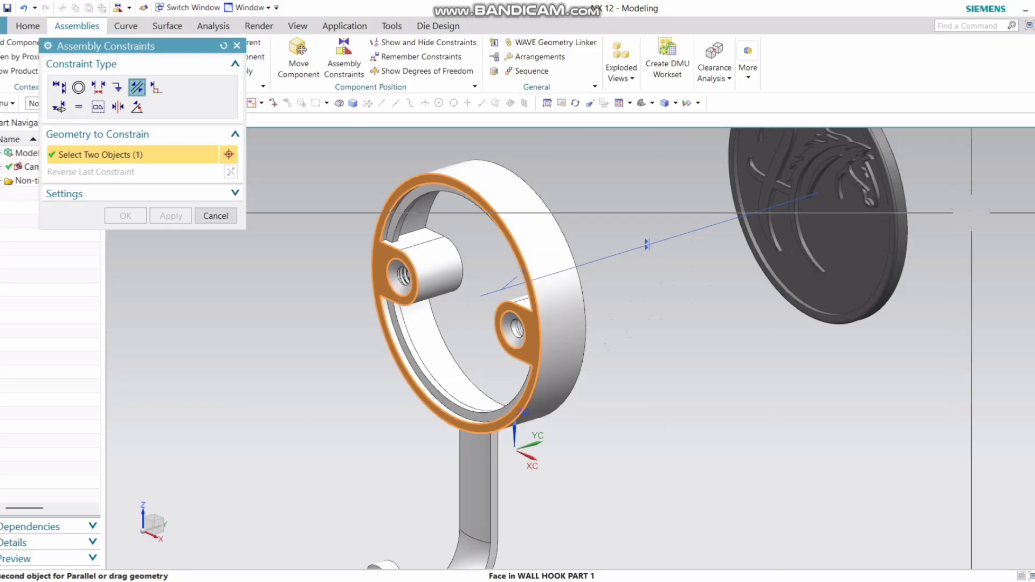
click(839, 248)
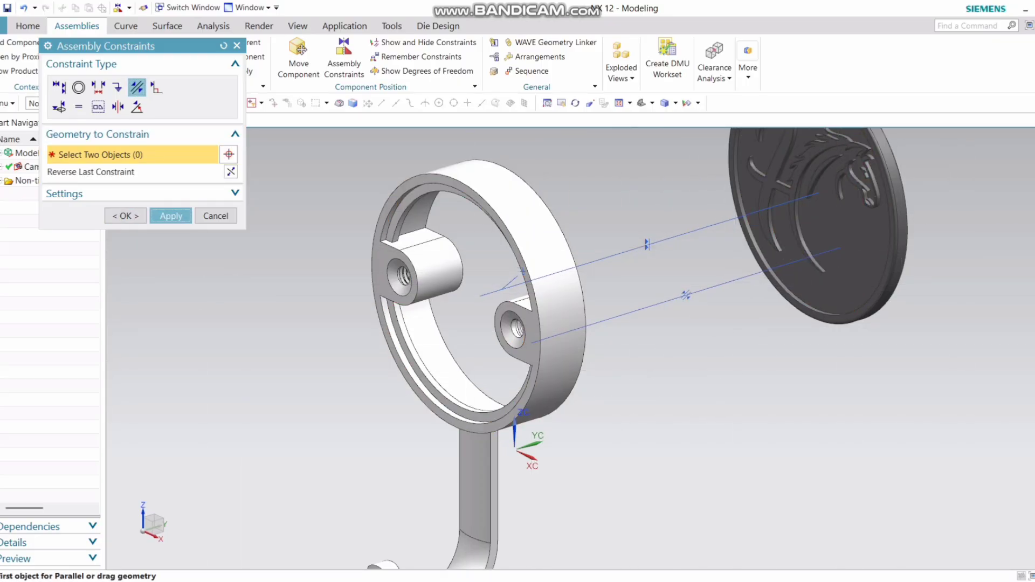
Apply the pending Parallel constraint between the hook's ring and the cover
click(170, 216)
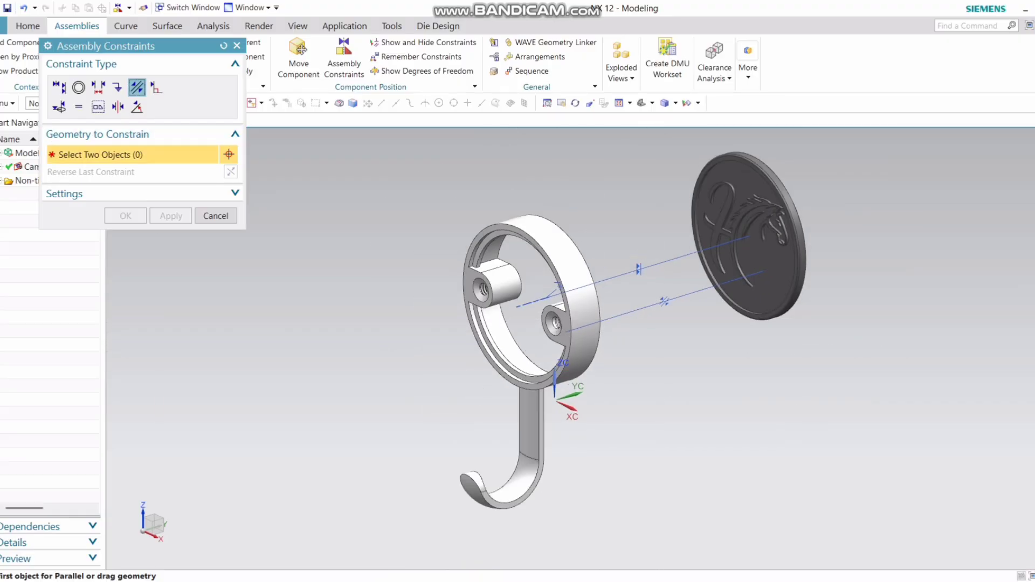
click(59, 87)
scroll(513, 328, up, 3)
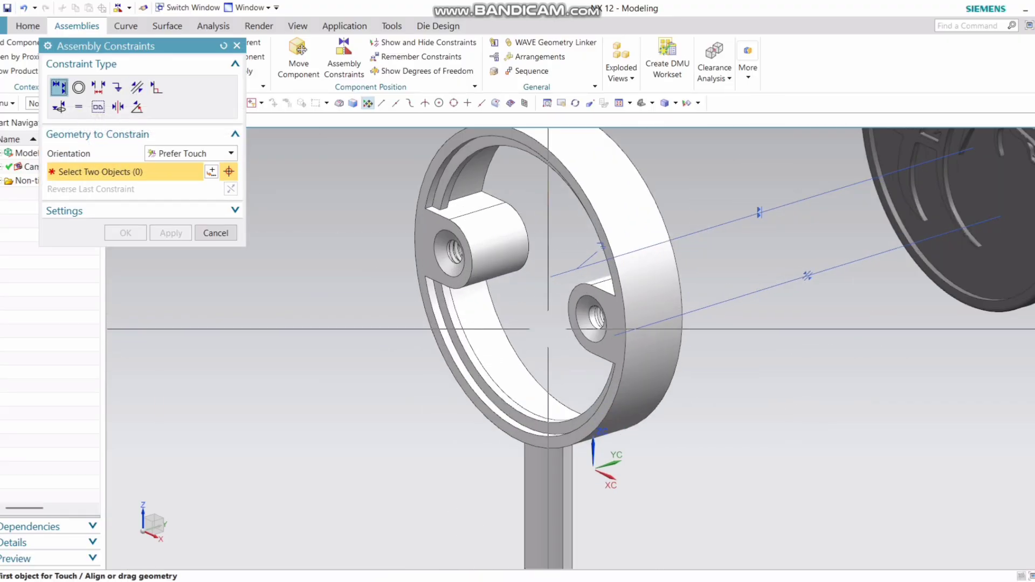
click(615, 348)
scroll(489, 338, up, 2)
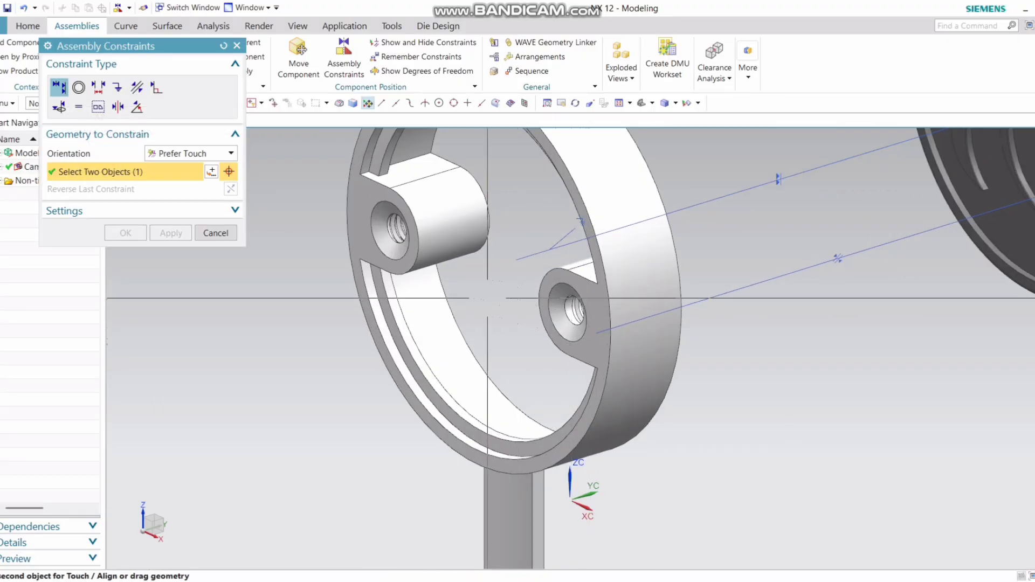
scroll(589, 343, down, 3)
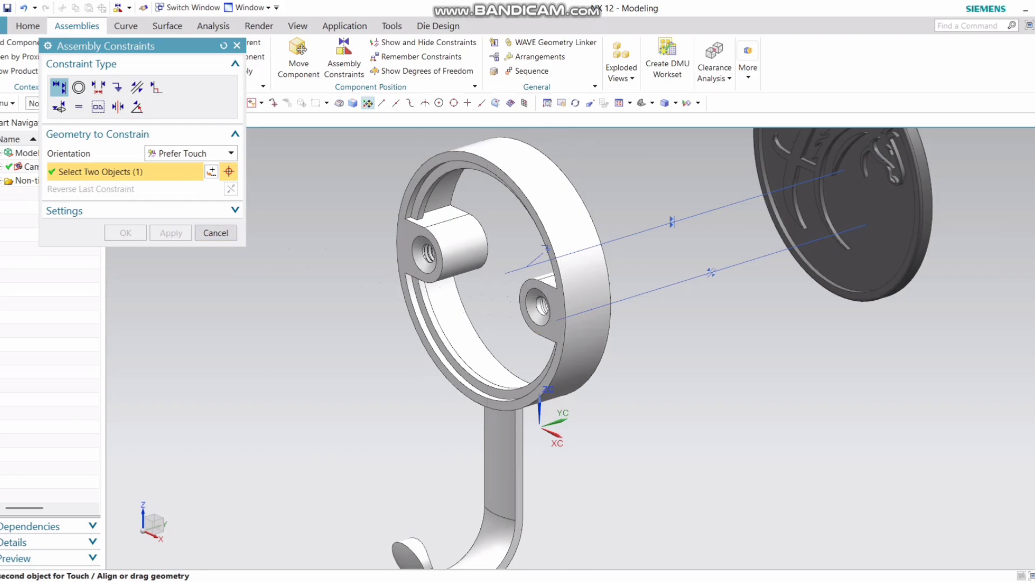
click(215, 233)
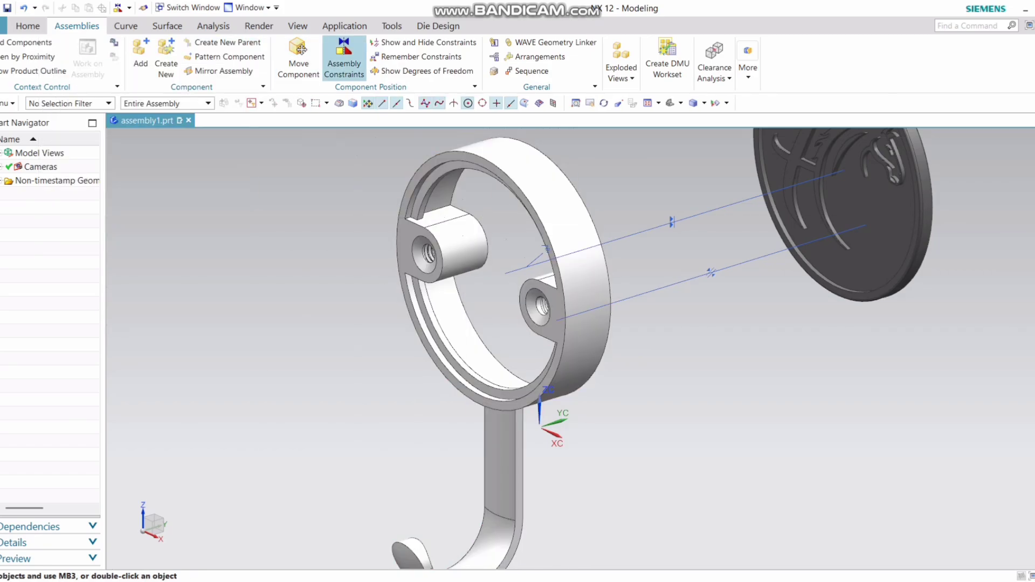
Add a Touch/Align constraint with Prefer Touch between the front face of the hook's ring and the back face of the cover
click(343, 57)
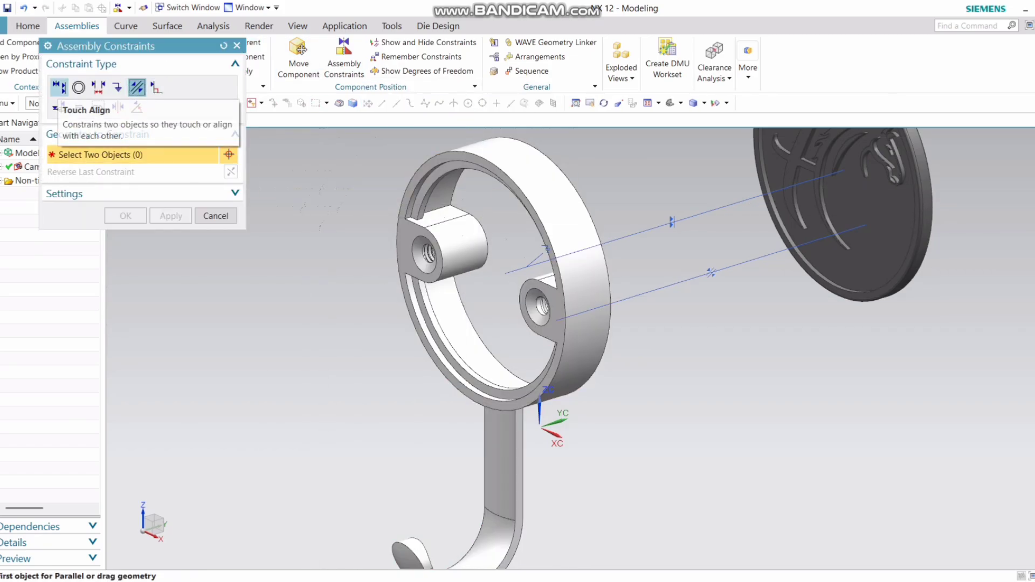
click(554, 303)
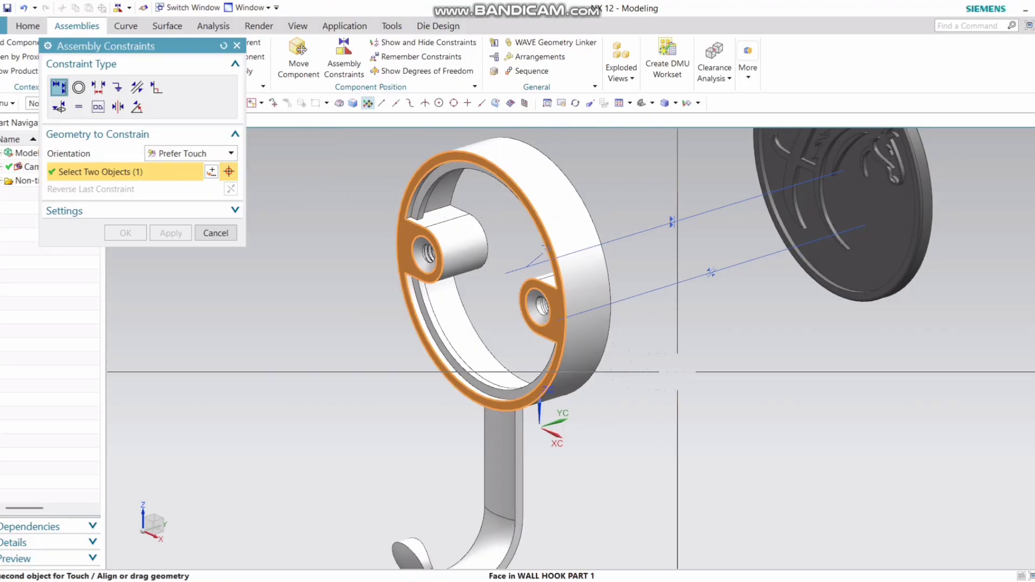
scroll(696, 372, down, 2)
middle_drag(860, 366, 625, 199)
click(625, 200)
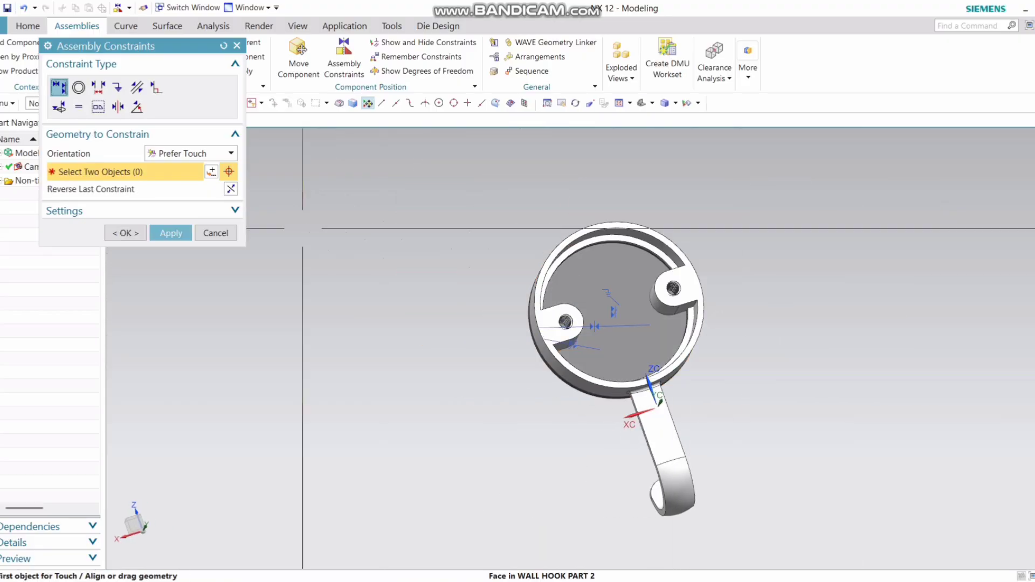
mouse_move(642, 353)
middle_down()
mouse_move(777, 313)
mouse_move(641, 353)
middle_up()
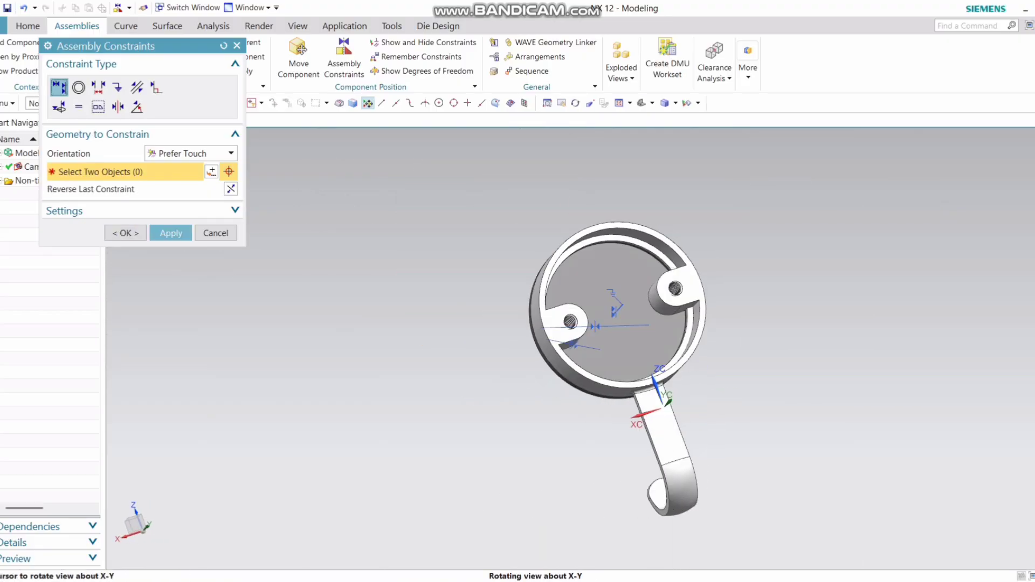
scroll(641, 353, up, 3)
mouse_move(572, 345)
middle_down()
mouse_move(501, 299)
mouse_move(560, 324)
mouse_move(722, 323)
mouse_move(485, 323)
middle_up()
scroll(501, 300, up, 3)
scroll(517, 302, down, 5)
key(Escape)
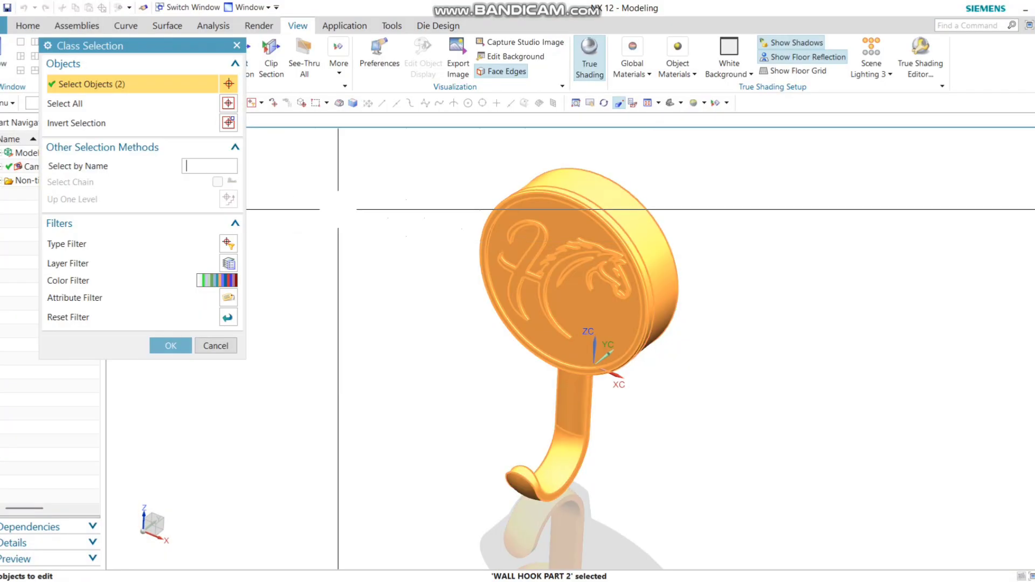
Edit the object display of the selected hook and cover, coloring both Strong Brown
click(171, 345)
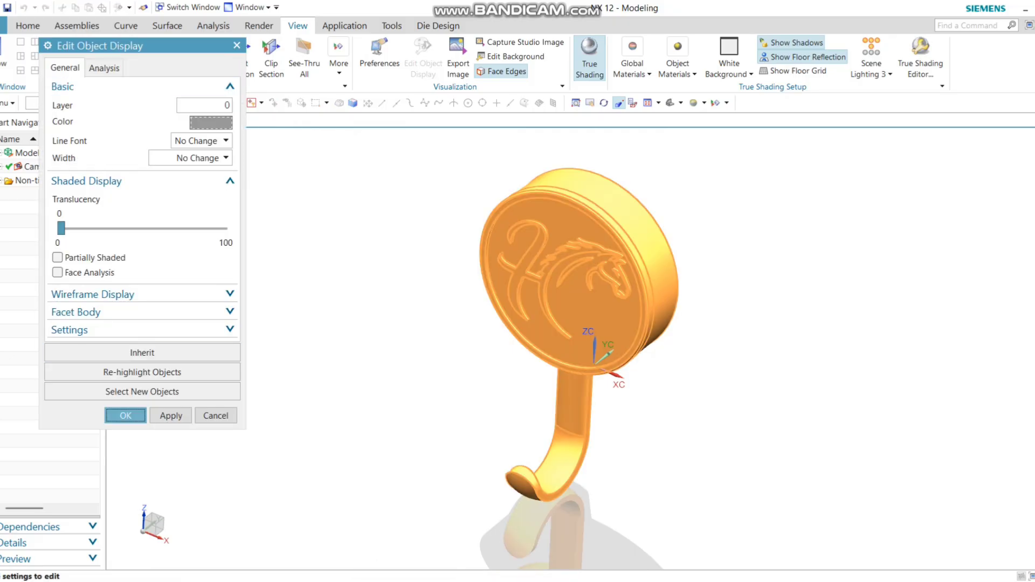
click(211, 122)
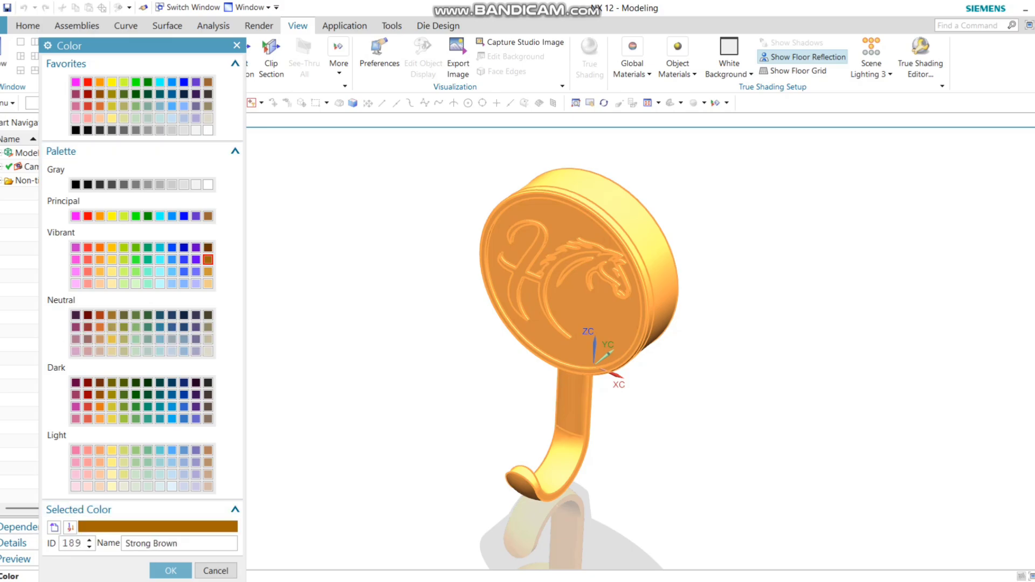
click(171, 570)
click(171, 416)
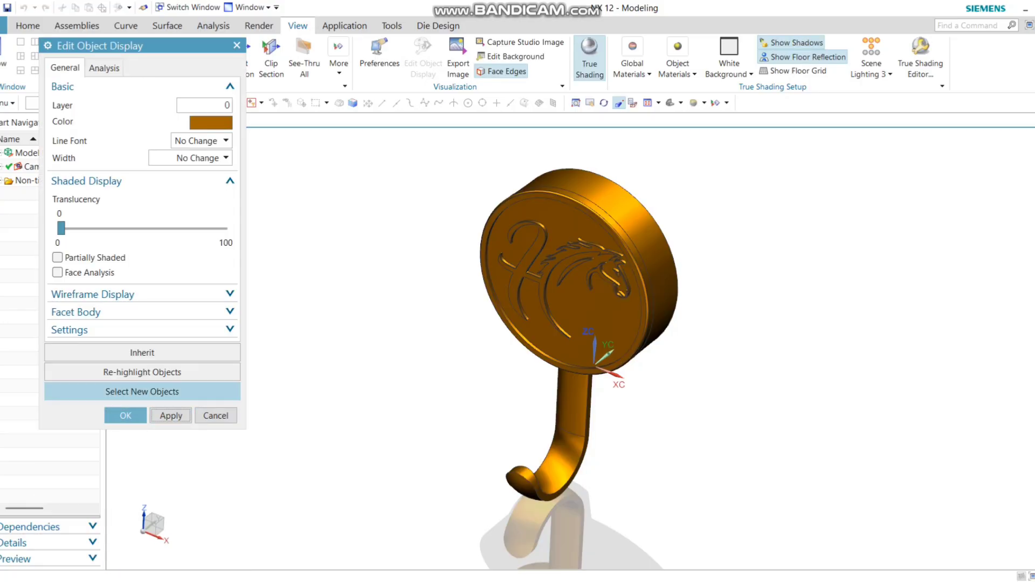
Recolor the hook and the cover a dark reddish brown
click(211, 122)
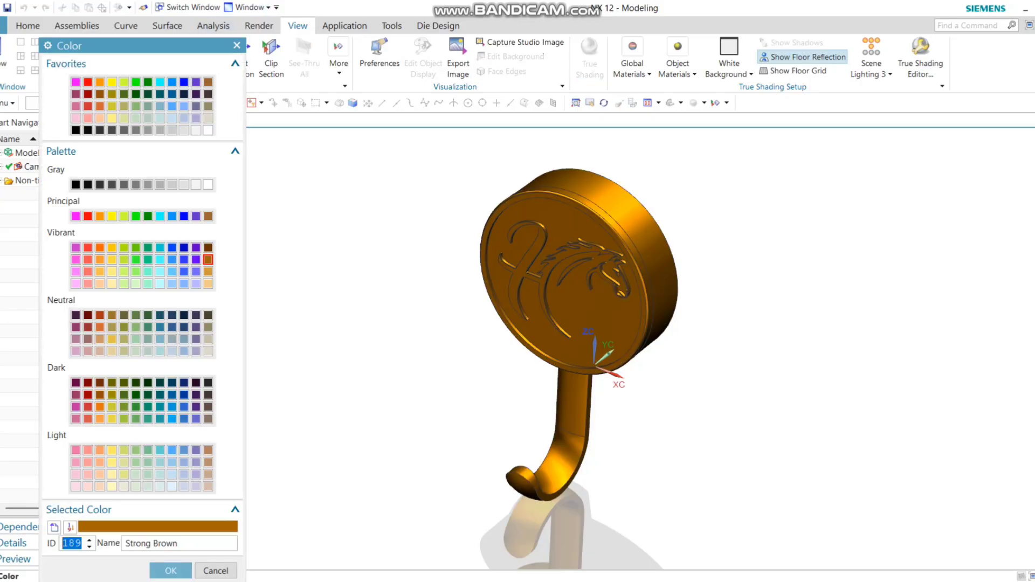
click(196, 383)
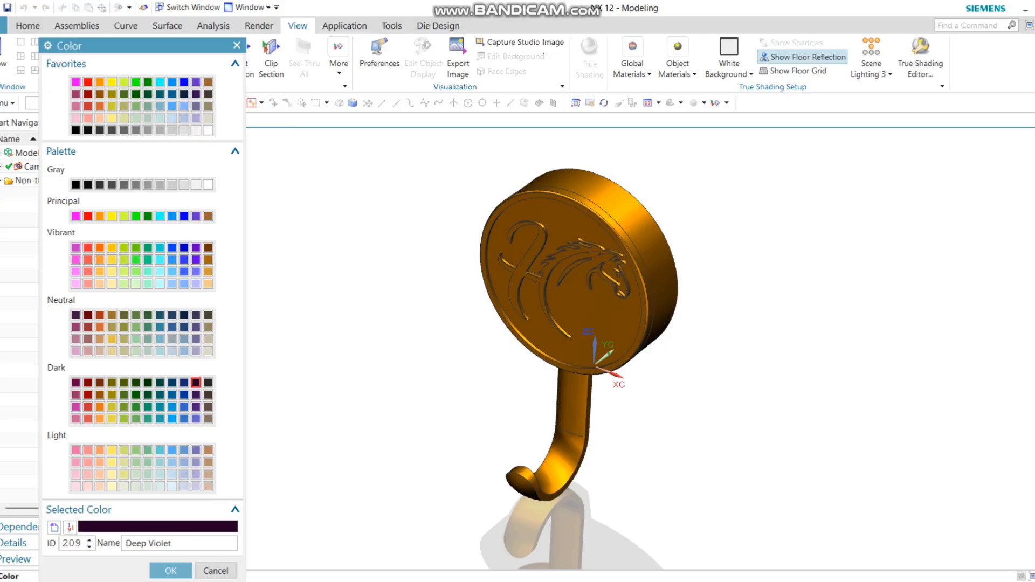
click(208, 247)
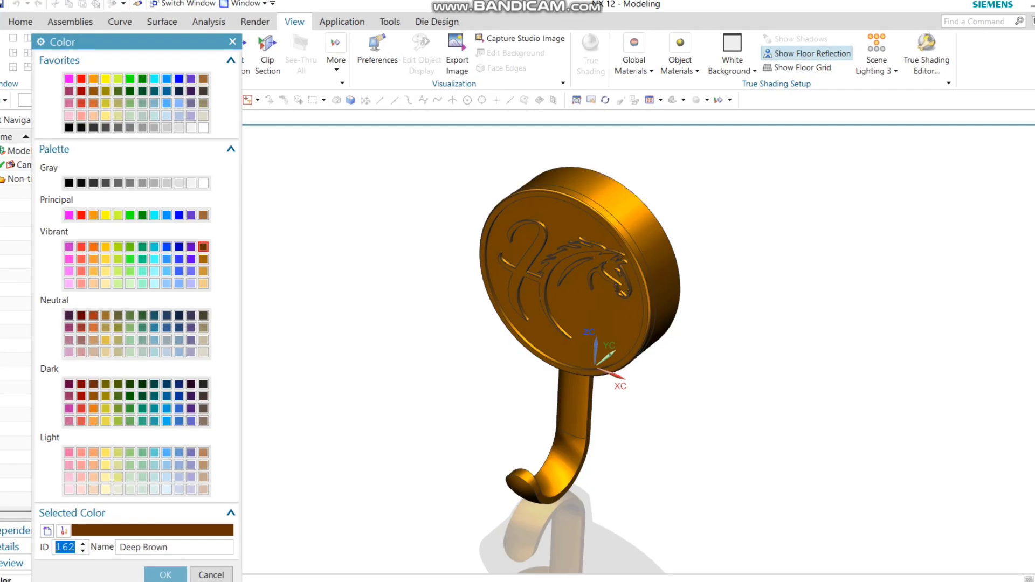
click(165, 575)
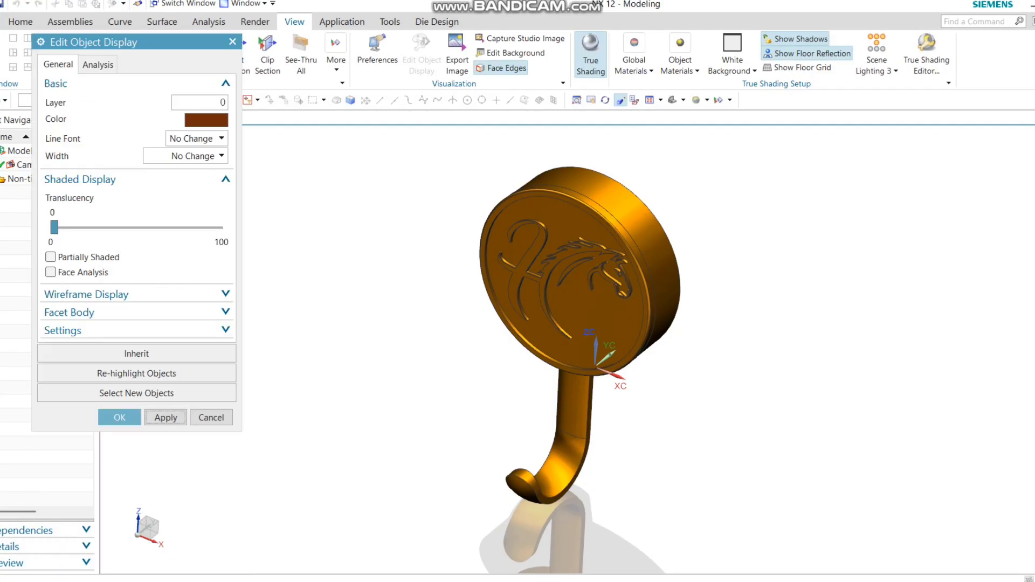
click(166, 418)
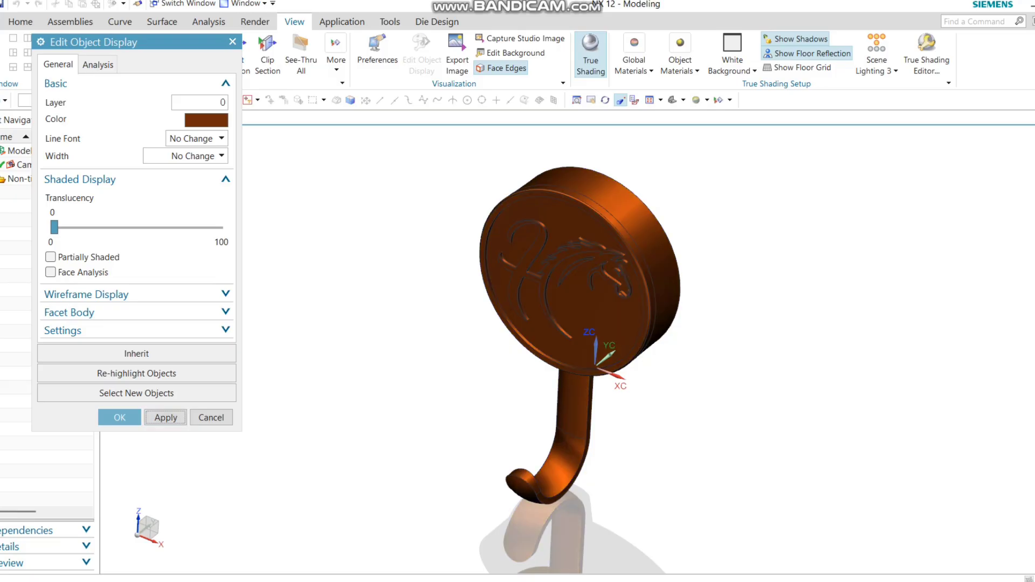
Set the color of the hook and the cover to Deep Brown and finish the display edit
click(207, 120)
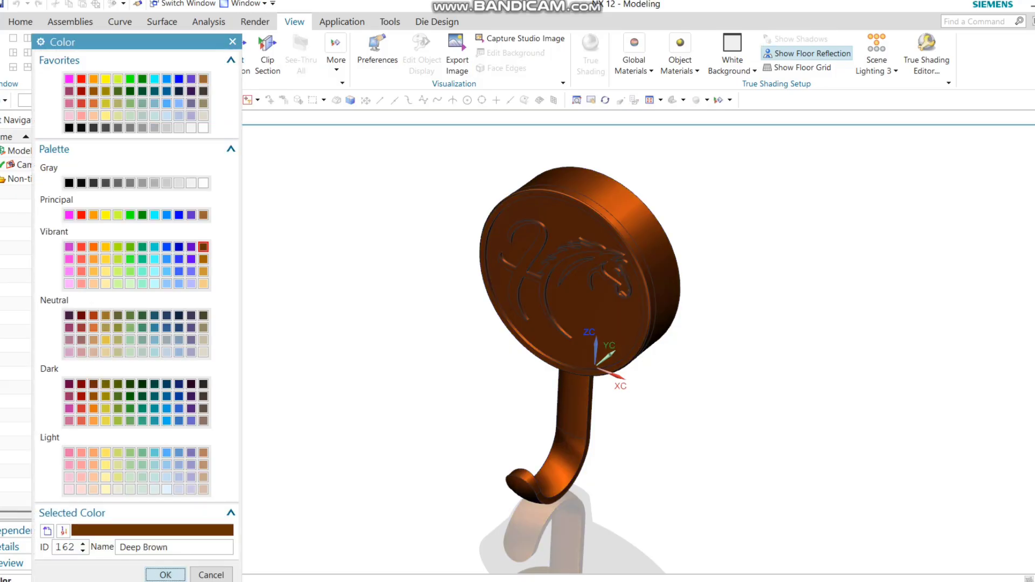
click(166, 575)
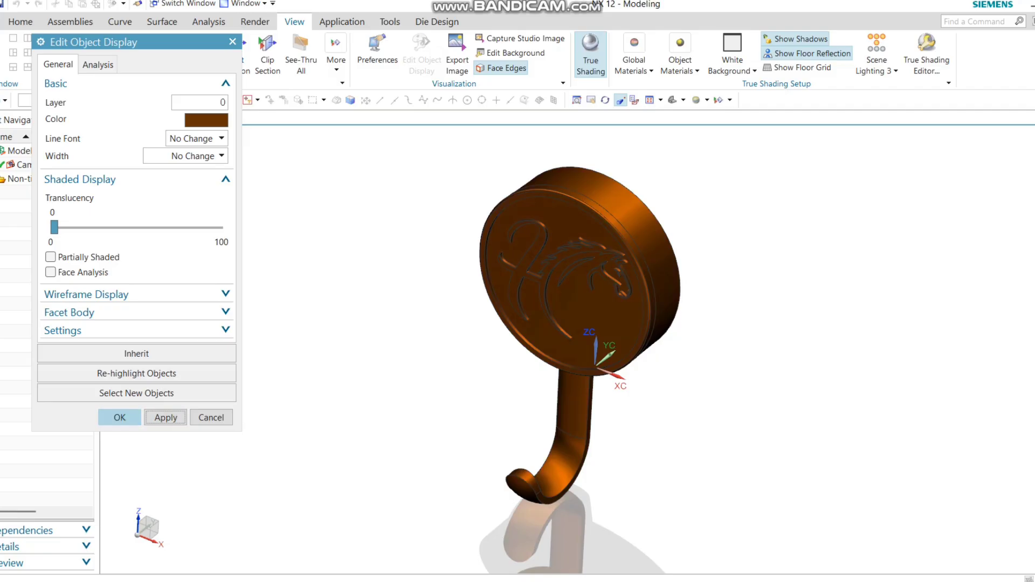
click(127, 416)
Start a new object display edit with the selection limited to faces
middle_drag(485, 405, 544, 384)
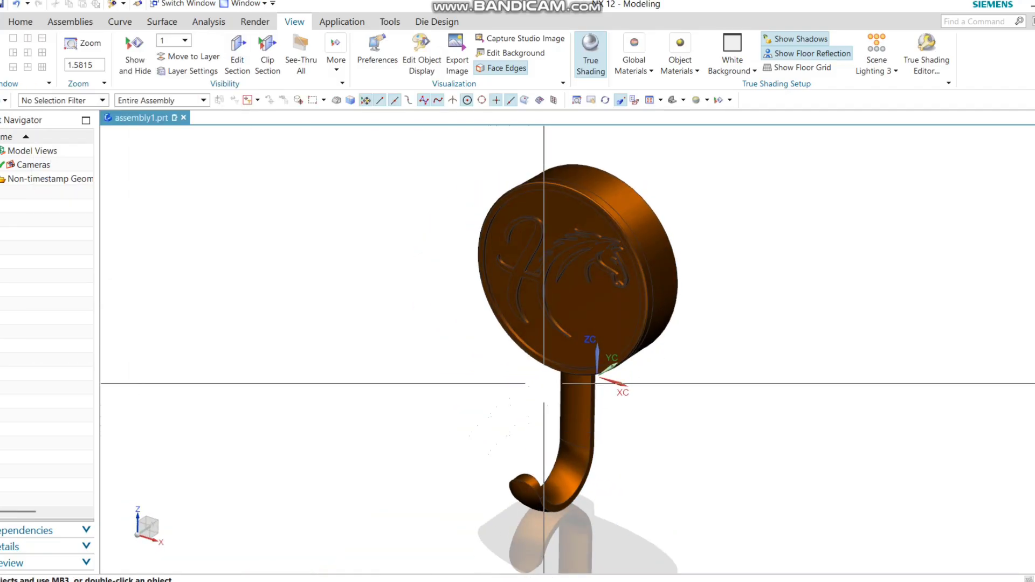
scroll(598, 334, up, 1)
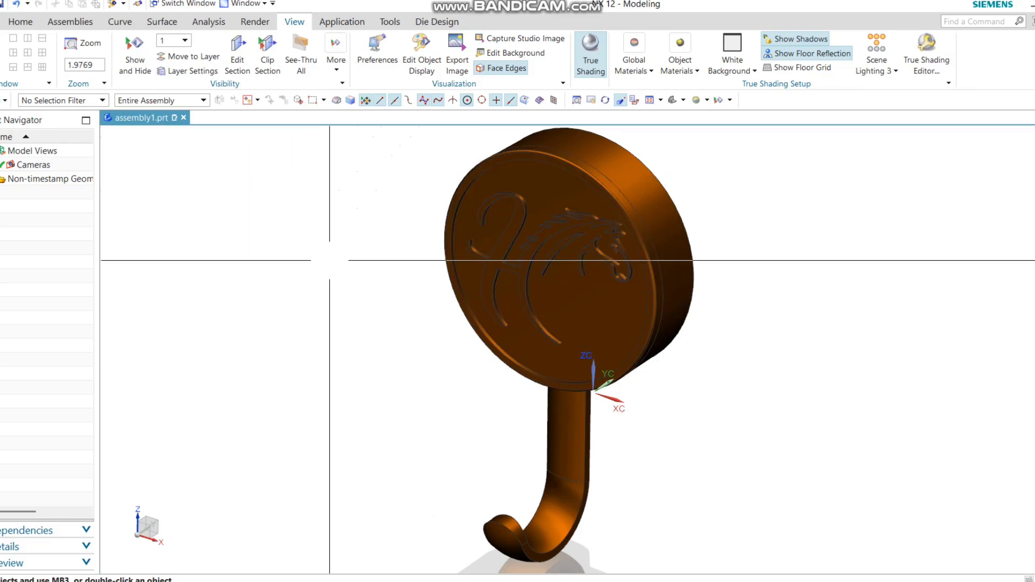
key(ctrl+j)
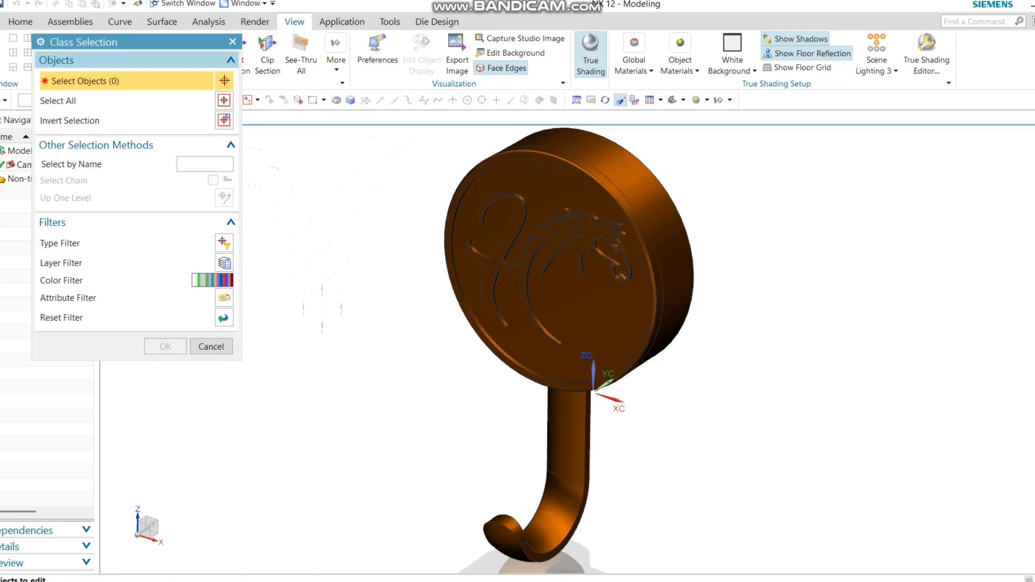
drag(194, 35, 356, 141)
click(102, 100)
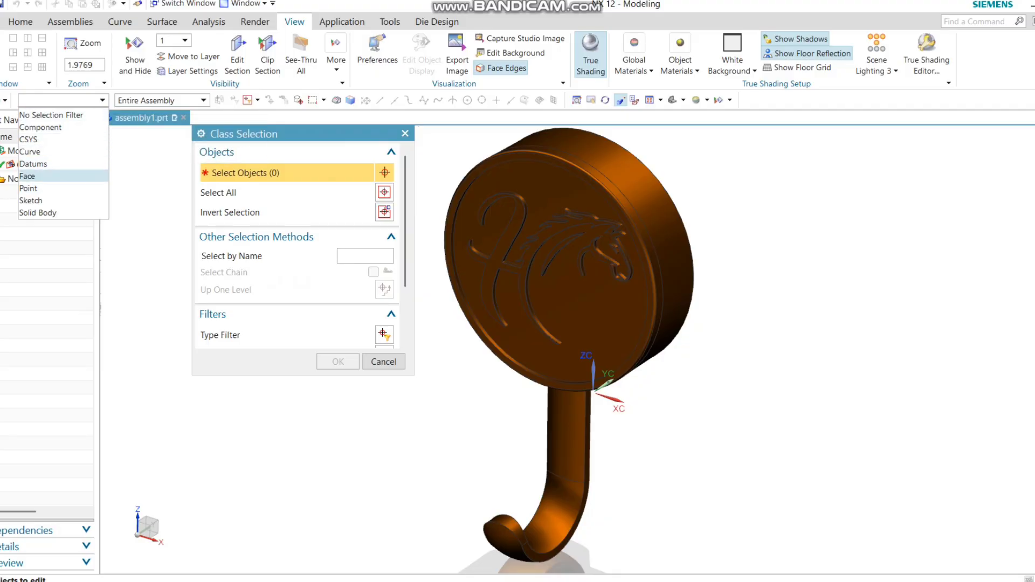
click(27, 176)
Select the faces of the raised rim around the cover's logo, including its inner wall
scroll(711, 353, up, 4)
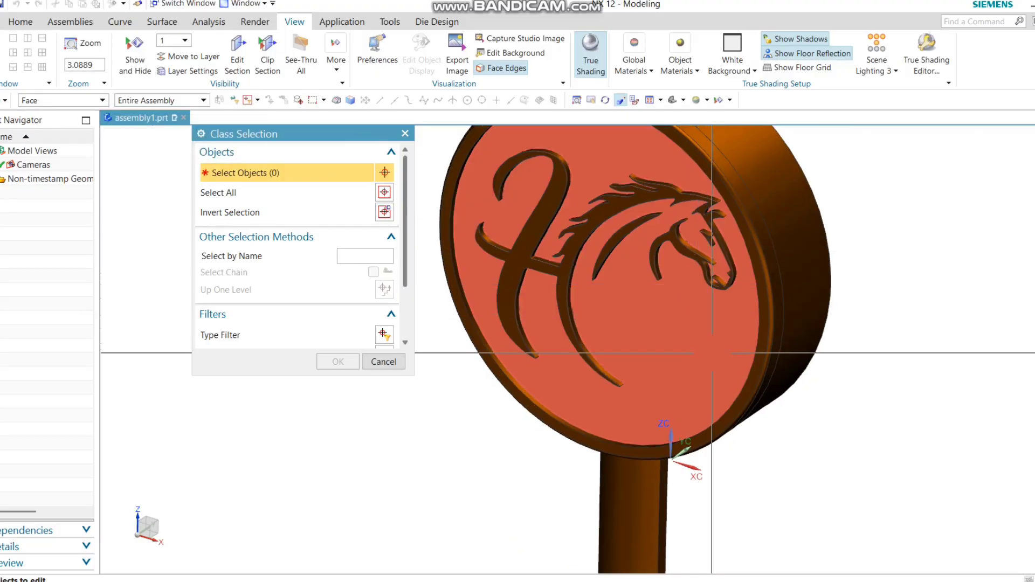
scroll(712, 353, down, 1)
scroll(706, 196, up, 3)
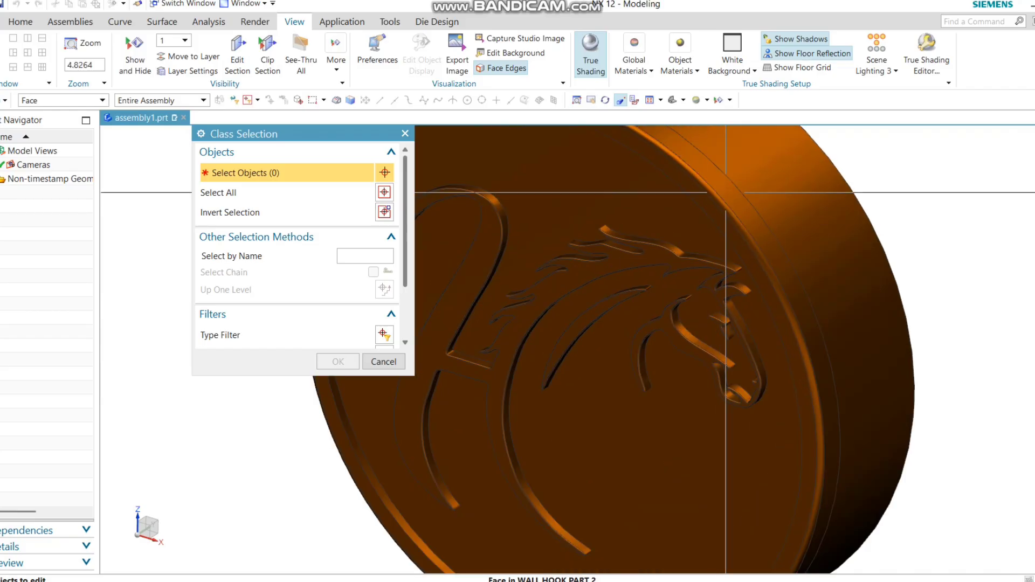
scroll(725, 192, up, 2)
click(760, 257)
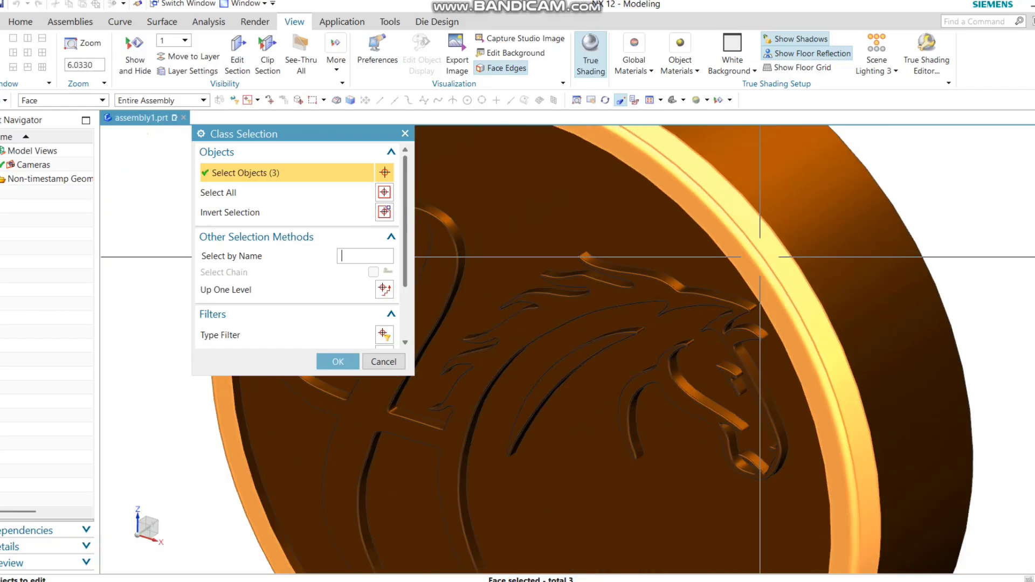
scroll(760, 256, down, 1)
scroll(389, 454, up, 2)
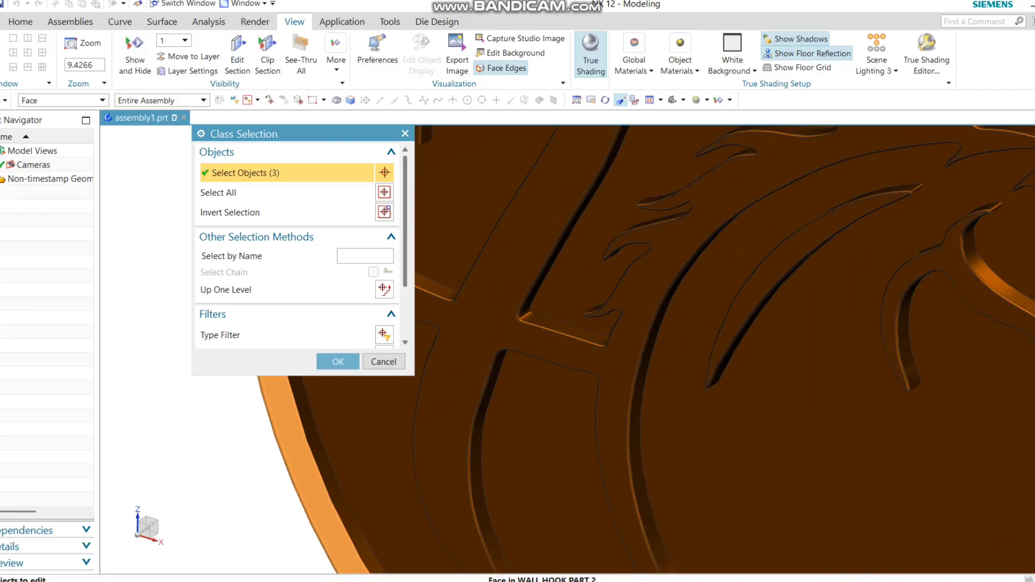
click(340, 503)
scroll(370, 420, down, 2)
scroll(573, 323, down, 6)
scroll(564, 547, up, 4)
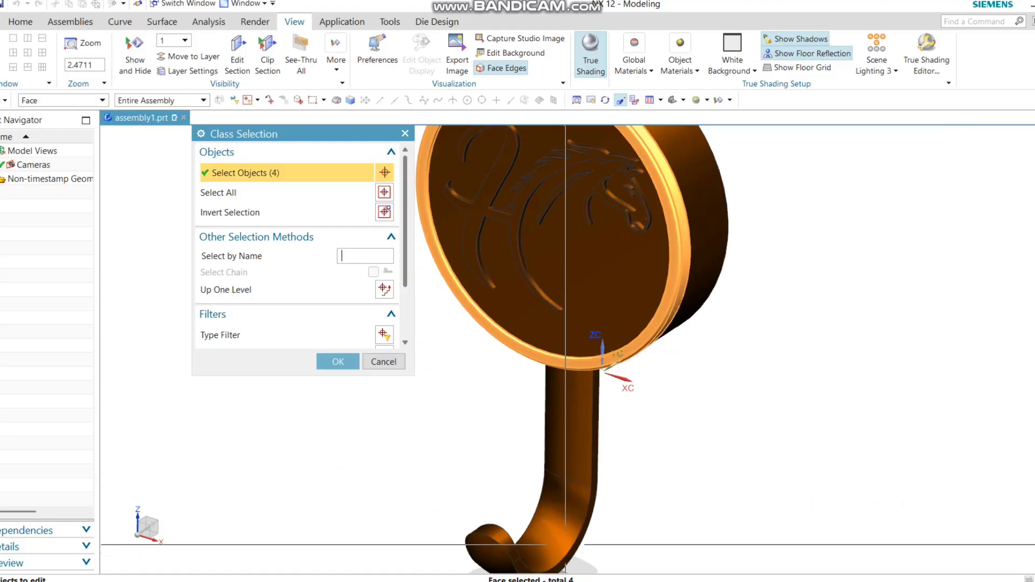
Add the hook stem's two narrow side faces and the rounded tip's edge face to the selection and confirm it
click(598, 524)
scroll(663, 422, down, 3)
scroll(561, 484, up, 5)
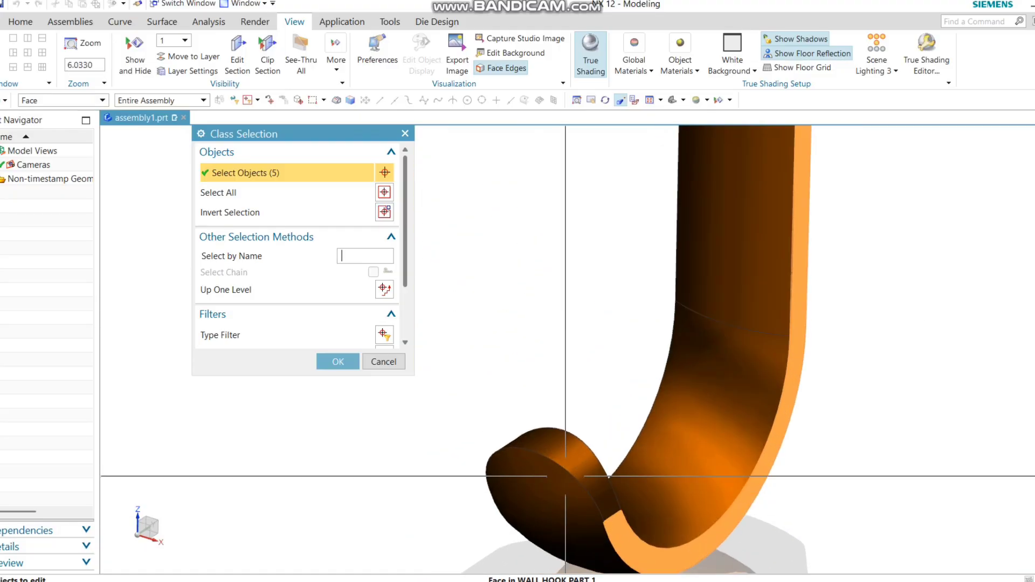
click(552, 436)
scroll(545, 368, down, 3)
middle_drag(546, 369, 598, 388)
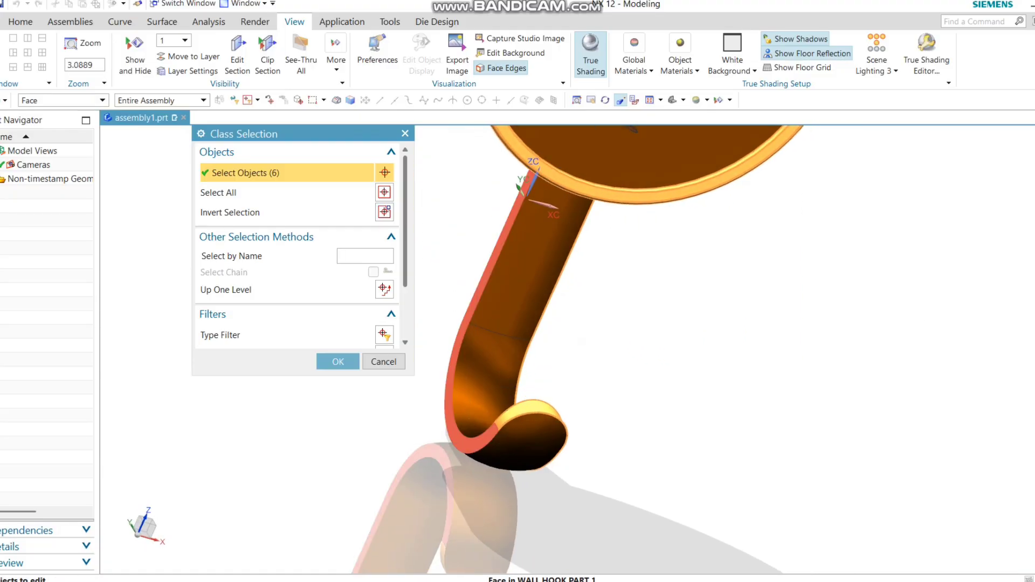
key(Return)
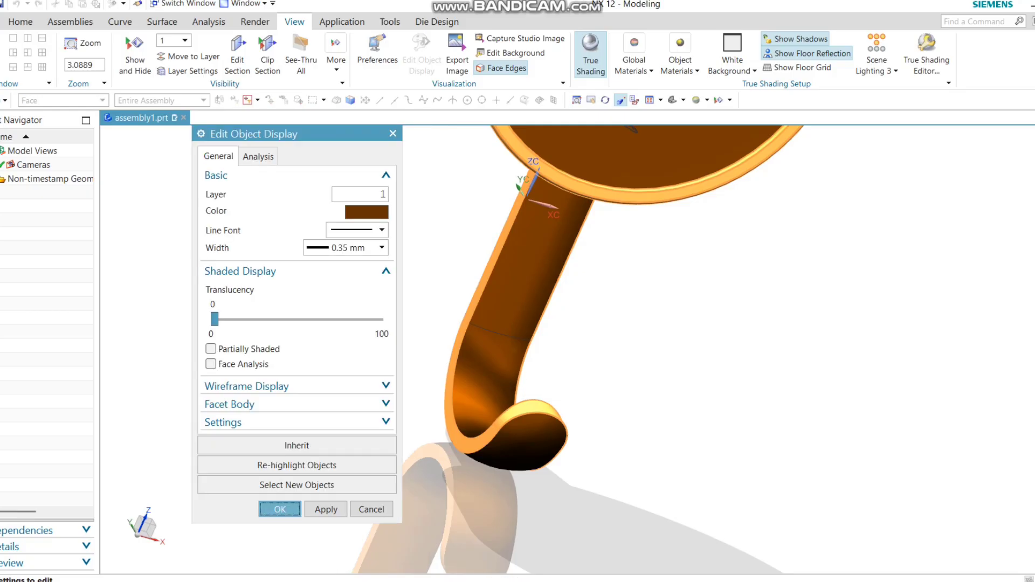
Color the selected rim and hook edge faces Strong Brown
click(366, 212)
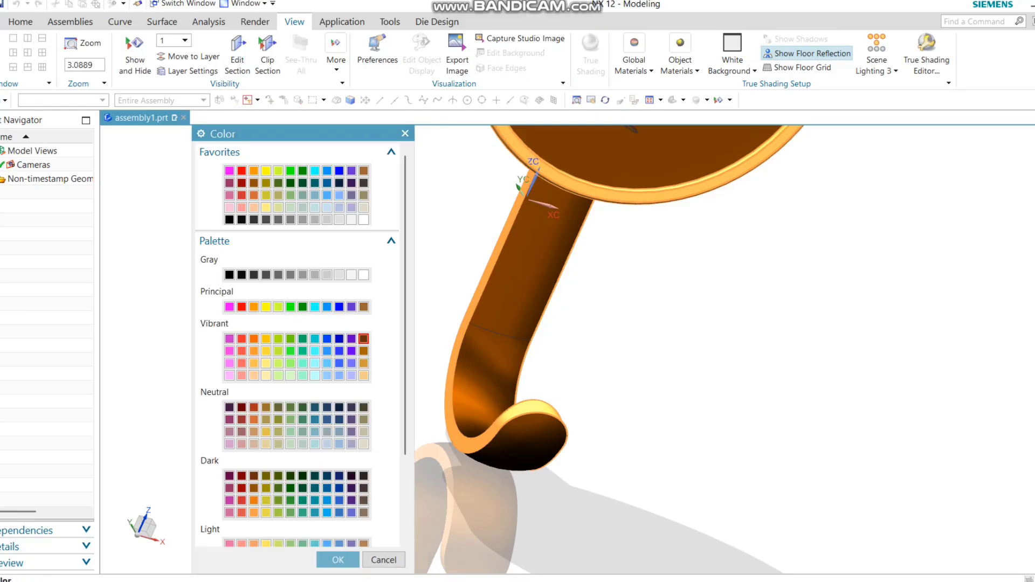
click(338, 559)
click(326, 510)
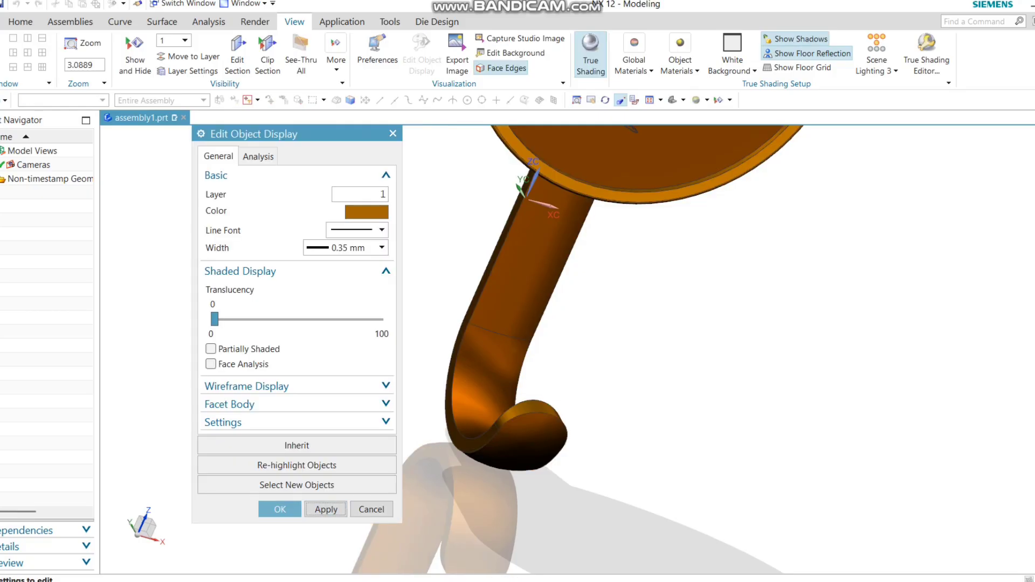
scroll(555, 489, down, 4)
middle_drag(556, 489, 574, 445)
scroll(592, 388, up, 1)
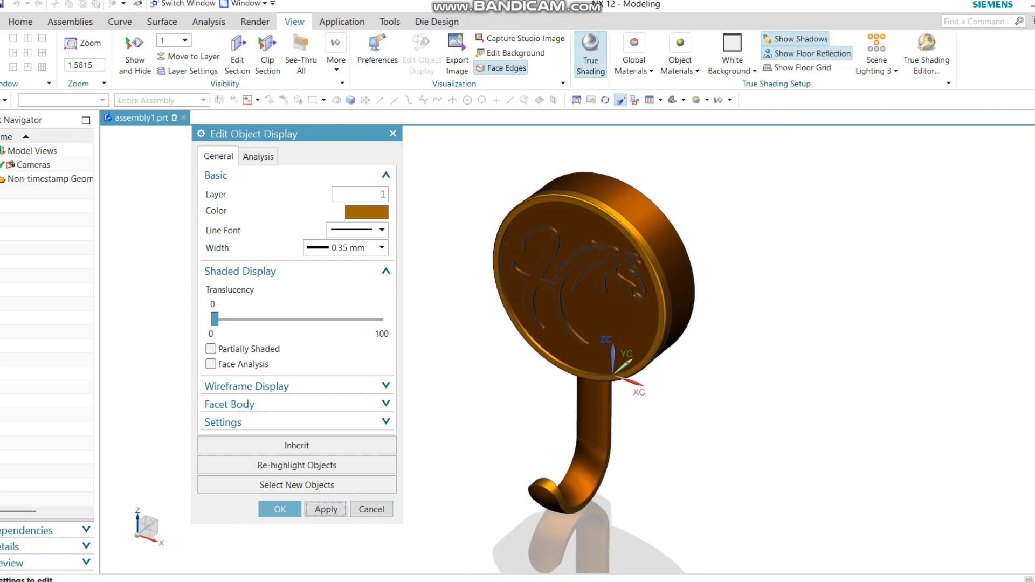
Start a new object display edit limited to faces and select the logo's front faces, including the separate mane strand and the horse's eye
scroll(705, 267, up, 1)
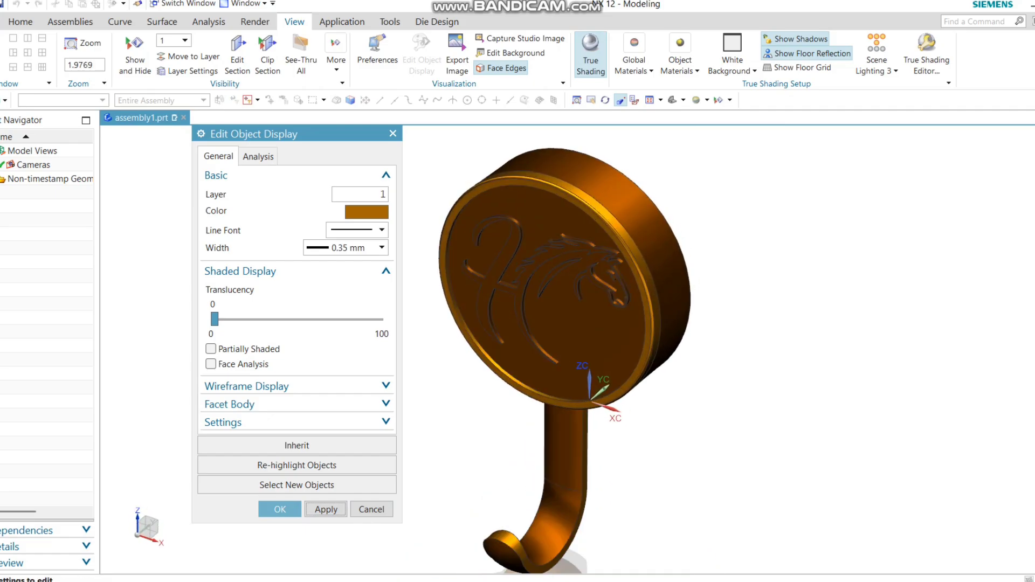
click(280, 509)
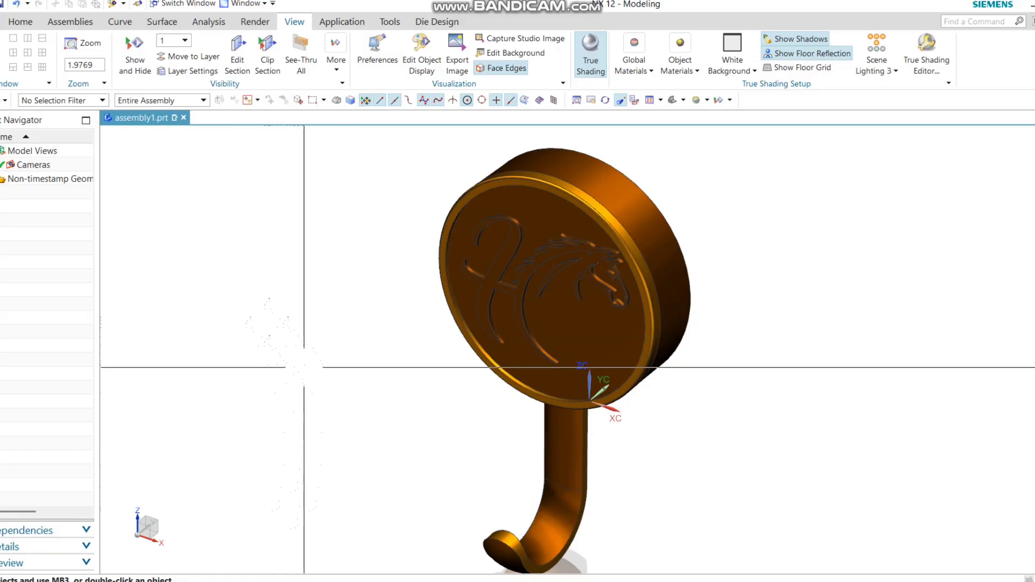
key(ctrl+j)
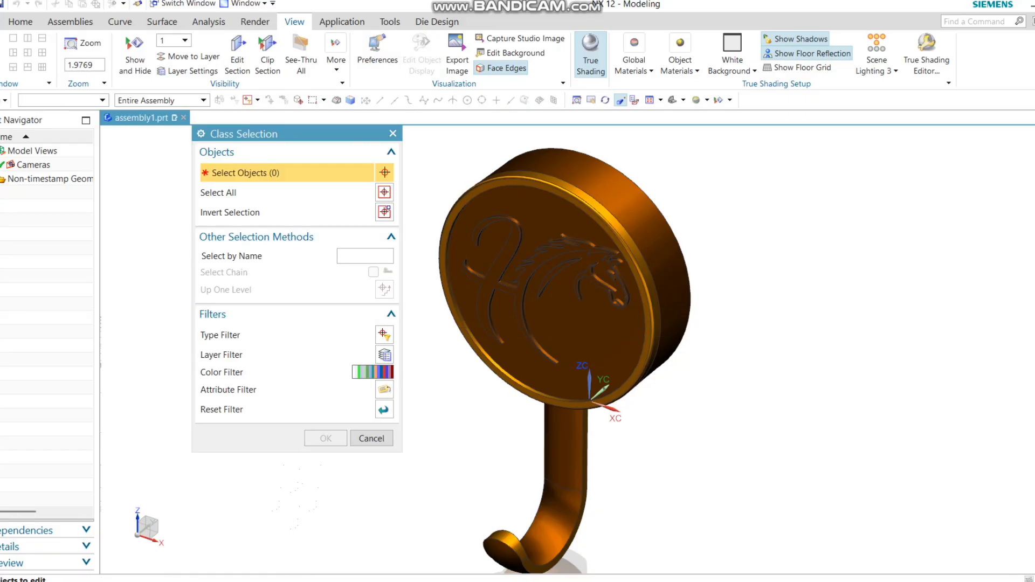
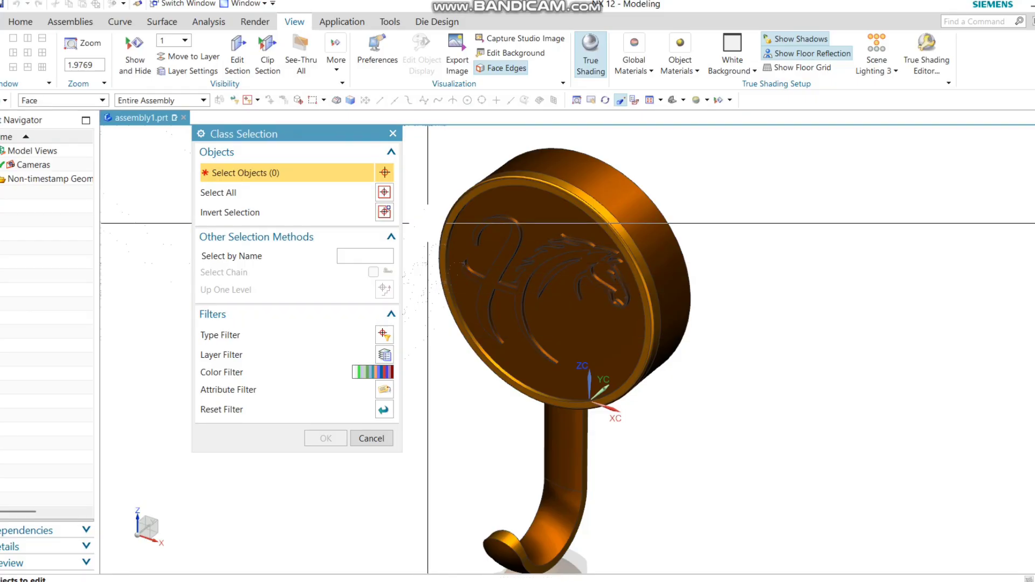
scroll(551, 291, up, 3)
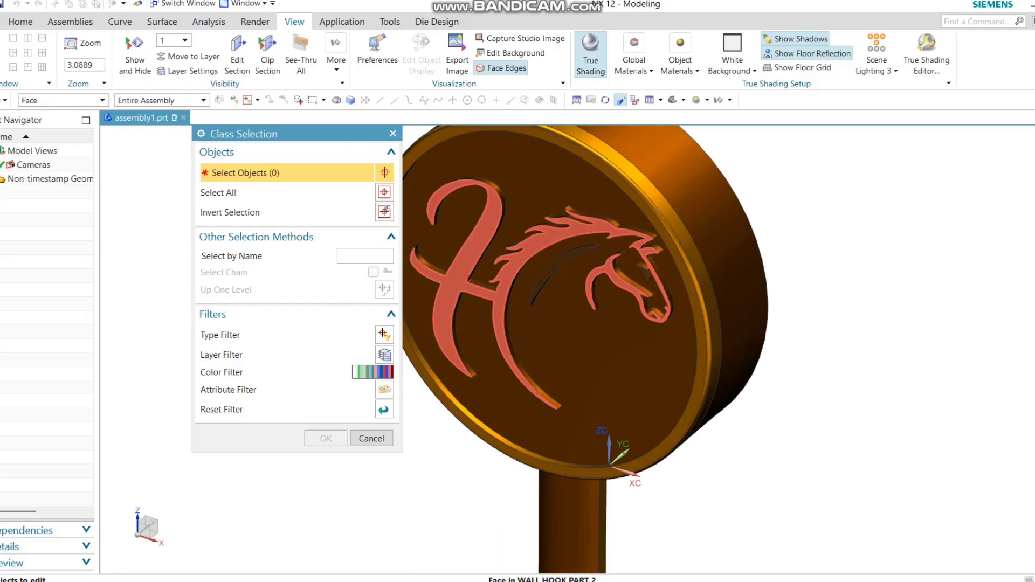
click(540, 255)
scroll(540, 254, up, 4)
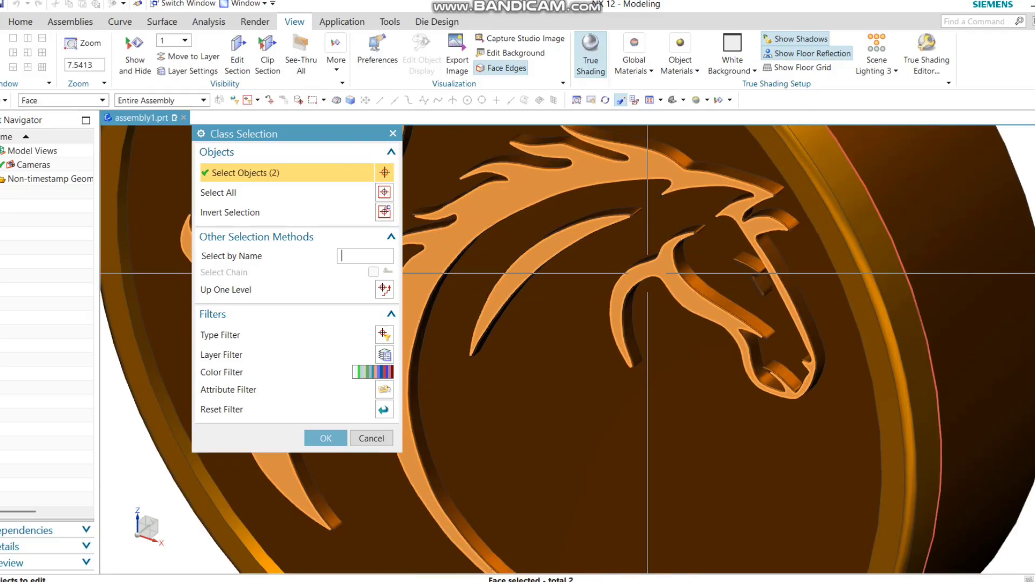
scroll(745, 271, up, 3)
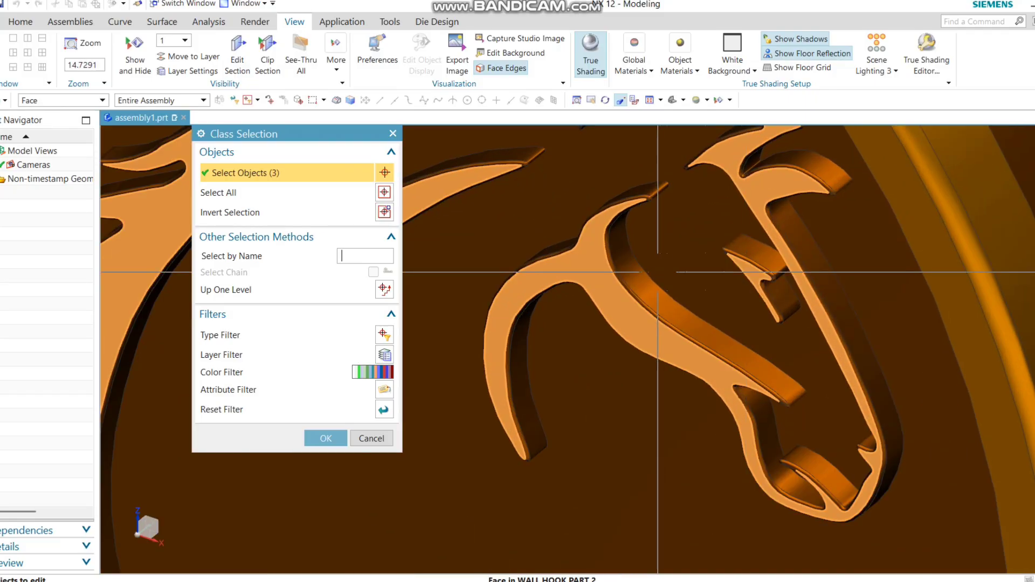
scroll(657, 271, down, 6)
key(Return)
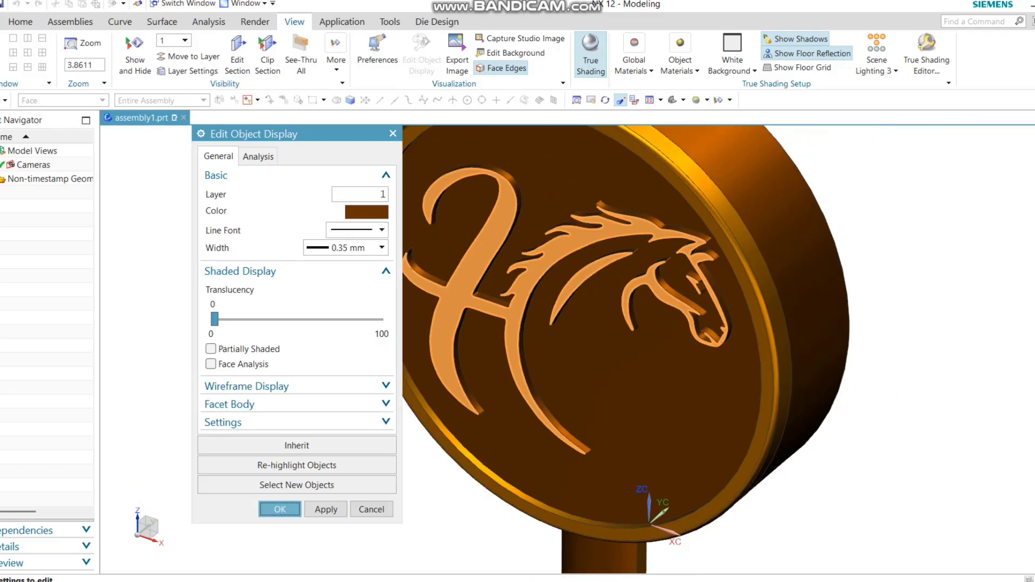
Color the selected H and horse logo faces light gray and finish the display edit
click(367, 212)
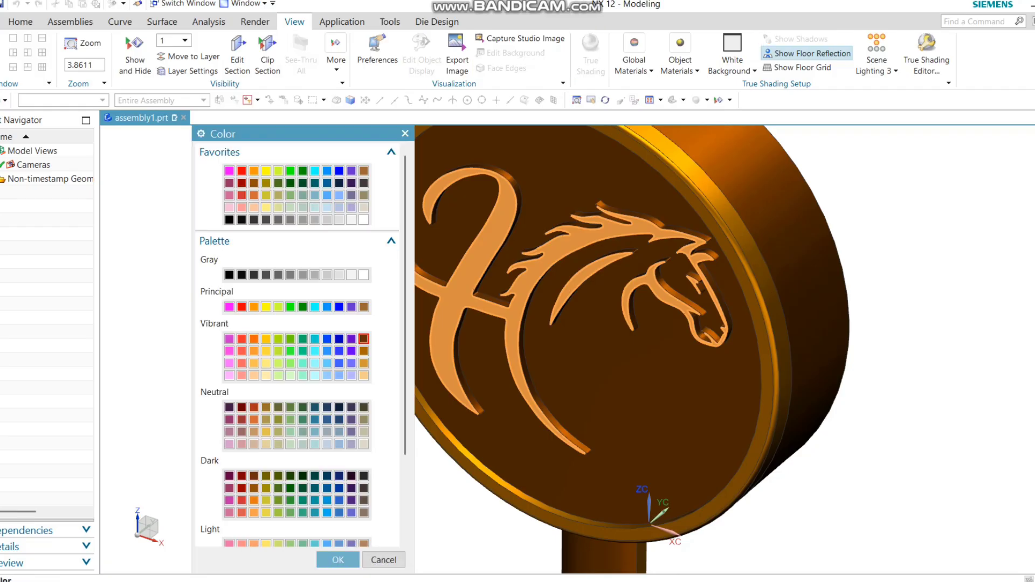
click(338, 560)
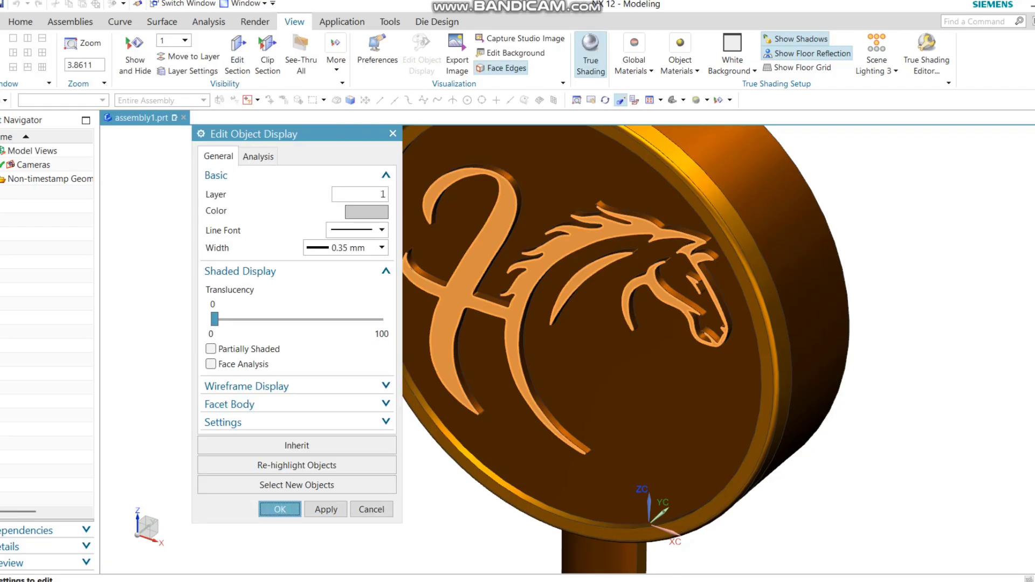
click(326, 509)
scroll(743, 373, down, 5)
mouse_move(743, 373)
middle_down()
mouse_move(868, 367)
mouse_move(679, 372)
mouse_move(747, 370)
mouse_move(736, 396)
mouse_move(728, 372)
middle_up()
scroll(685, 302, up, 3)
scroll(685, 302, down, 1)
scroll(709, 337, up, 3)
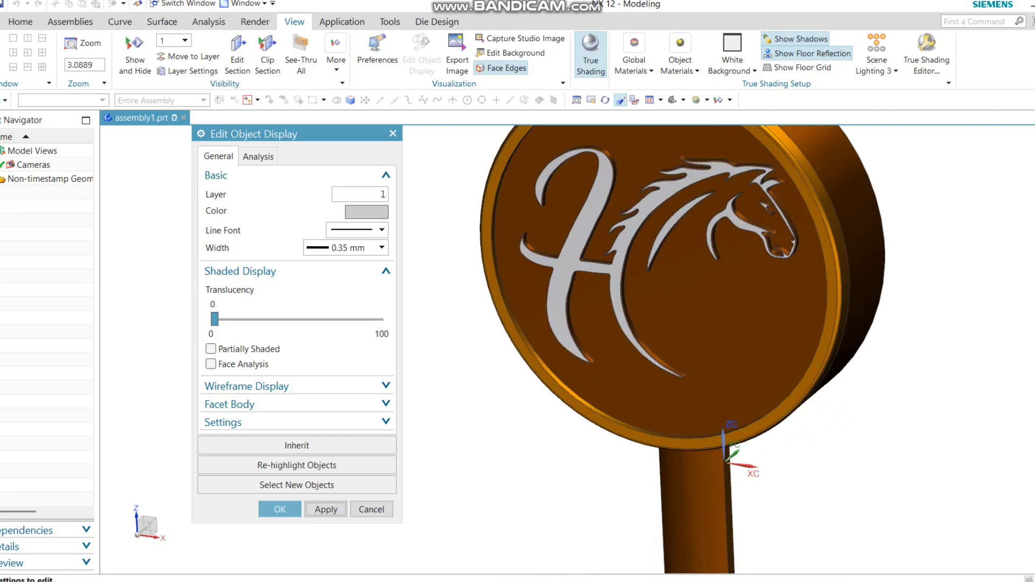
middle_drag(709, 337, 684, 328)
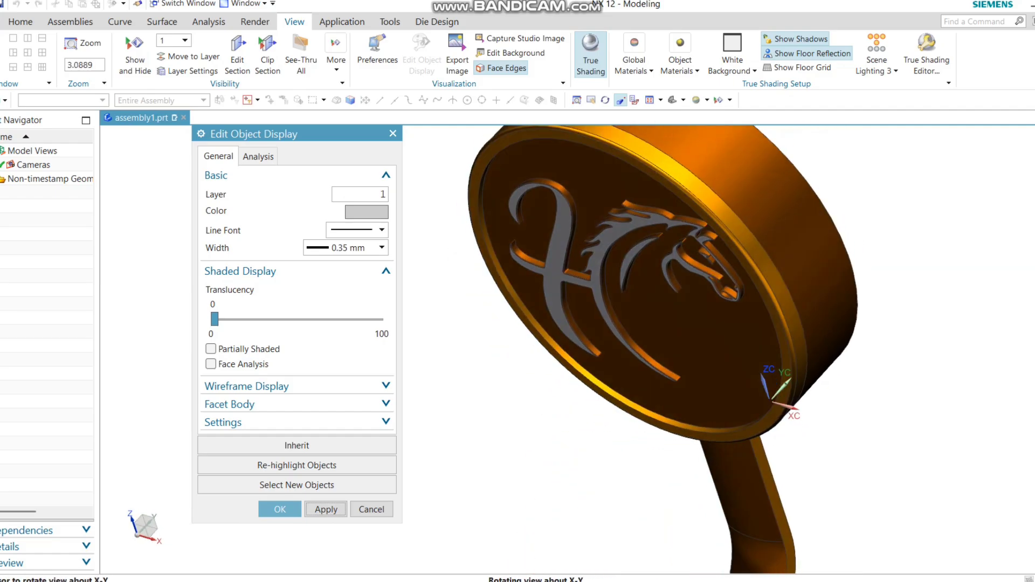
click(287, 507)
Examine the colored wall hook assembly from both sides
scroll(429, 432, down, 3)
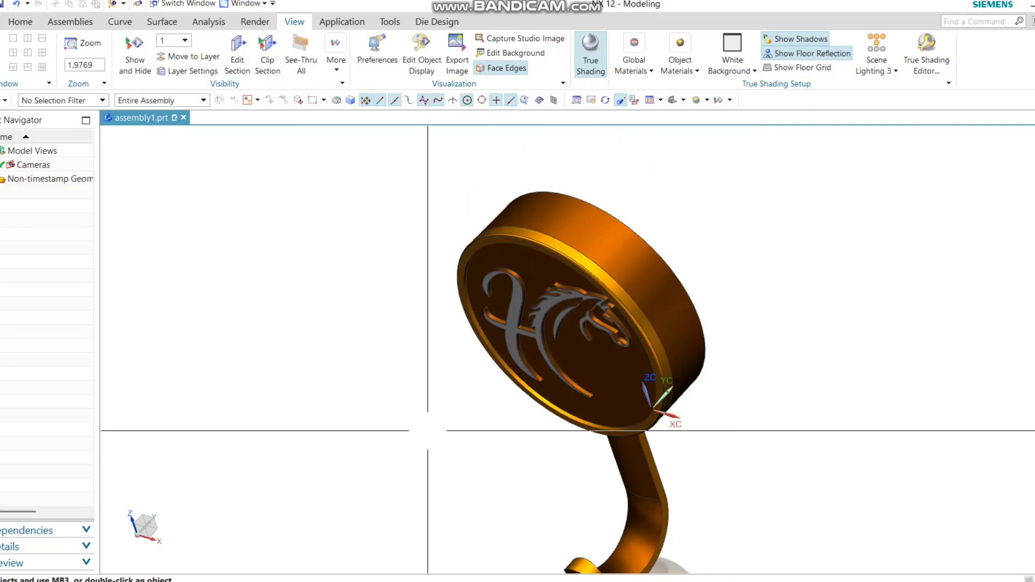
middle_drag(447, 438, 525, 375)
scroll(517, 345, down, 1)
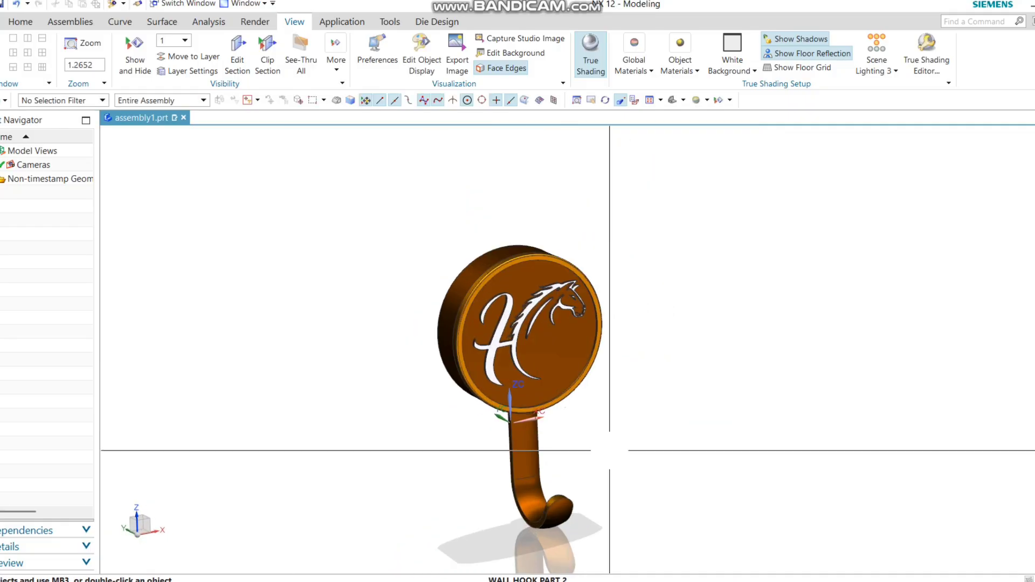
scroll(612, 447, up, 1)
middle_drag(612, 446, 547, 483)
scroll(586, 434, up, 1)
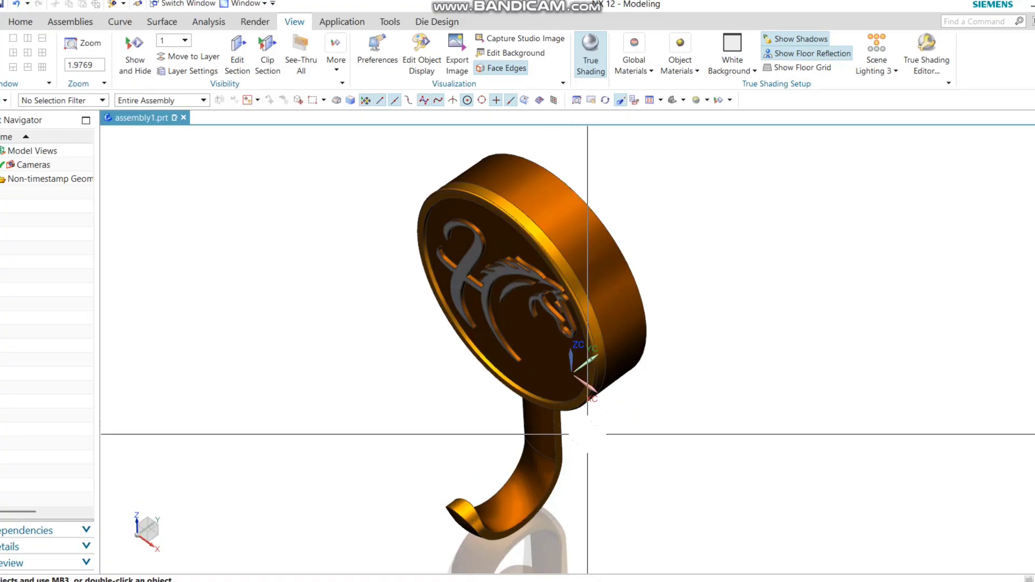
middle_drag(586, 435, 595, 405)
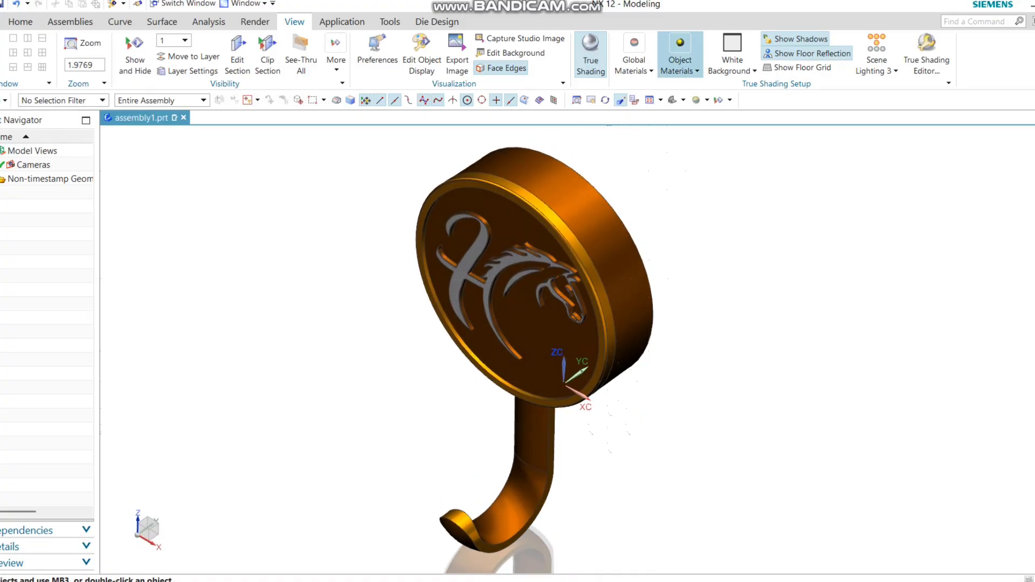
Try the Dark Background behind the wall hook, and restore the White Background
click(731, 71)
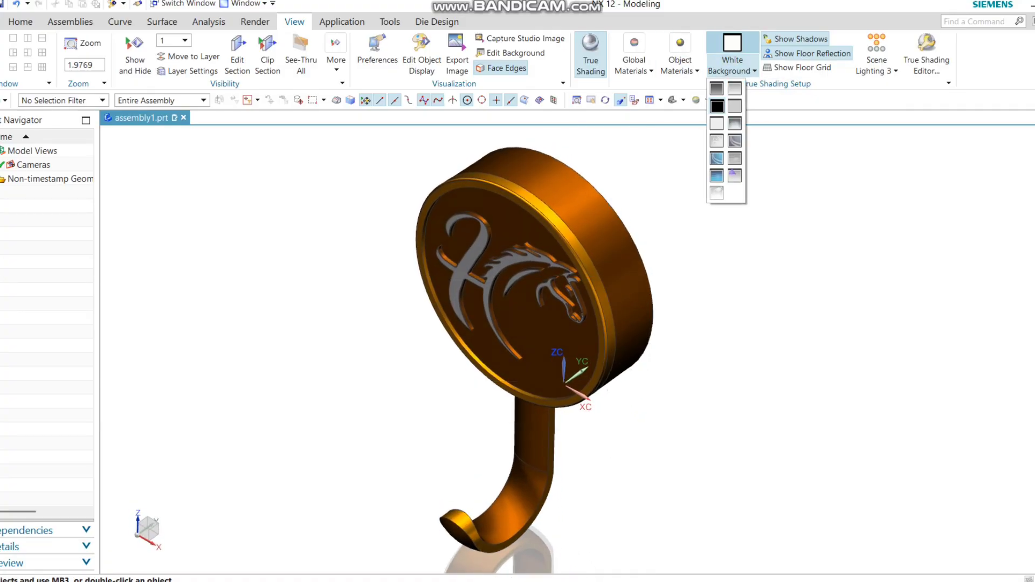
click(716, 106)
scroll(671, 334, down, 2)
scroll(633, 423, up, 1)
mouse_move(629, 379)
middle_down()
mouse_move(749, 353)
mouse_move(773, 358)
mouse_move(598, 393)
mouse_move(587, 385)
mouse_move(632, 381)
middle_up()
click(735, 67)
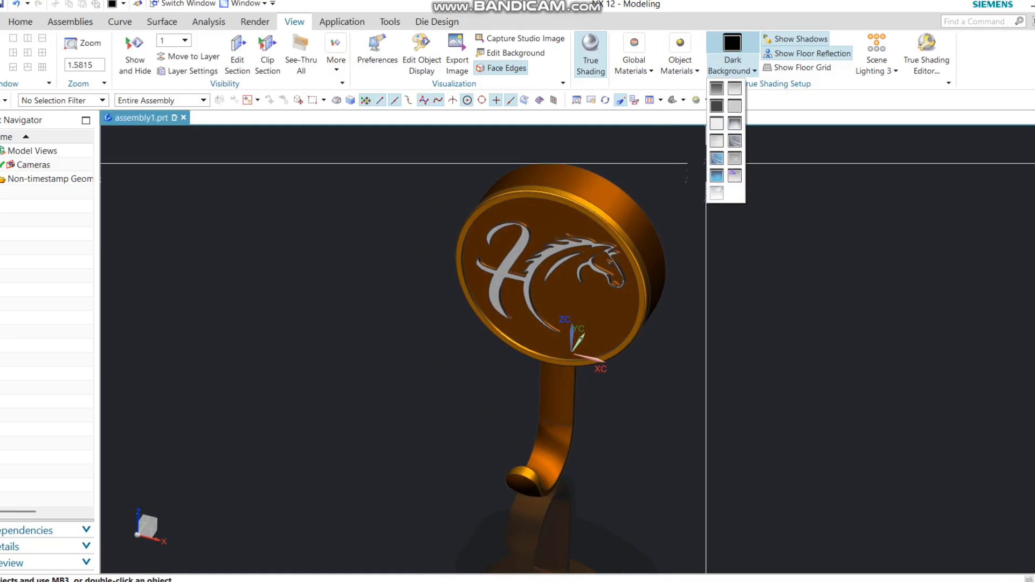
click(717, 124)
middle_drag(681, 316, 717, 282)
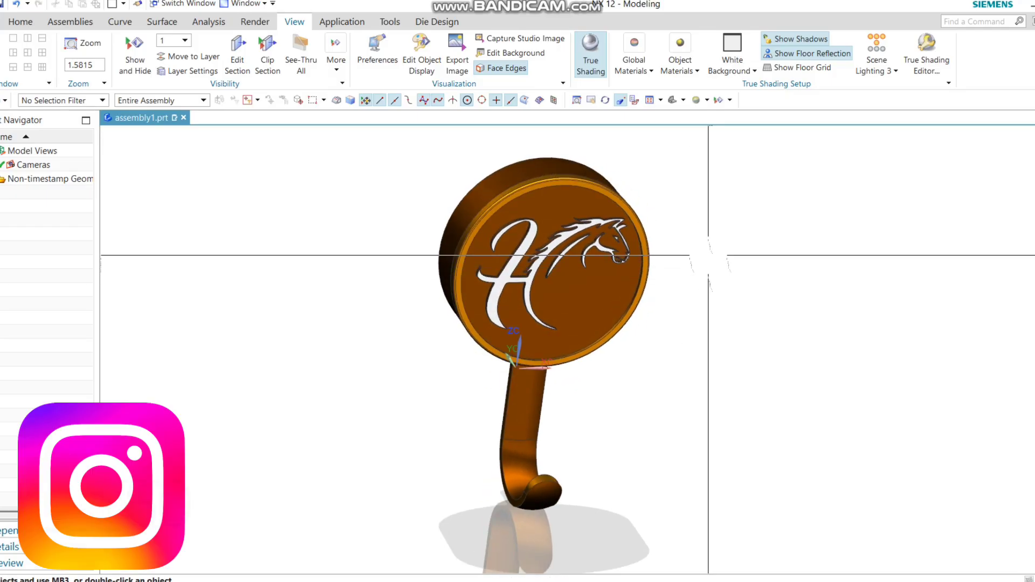